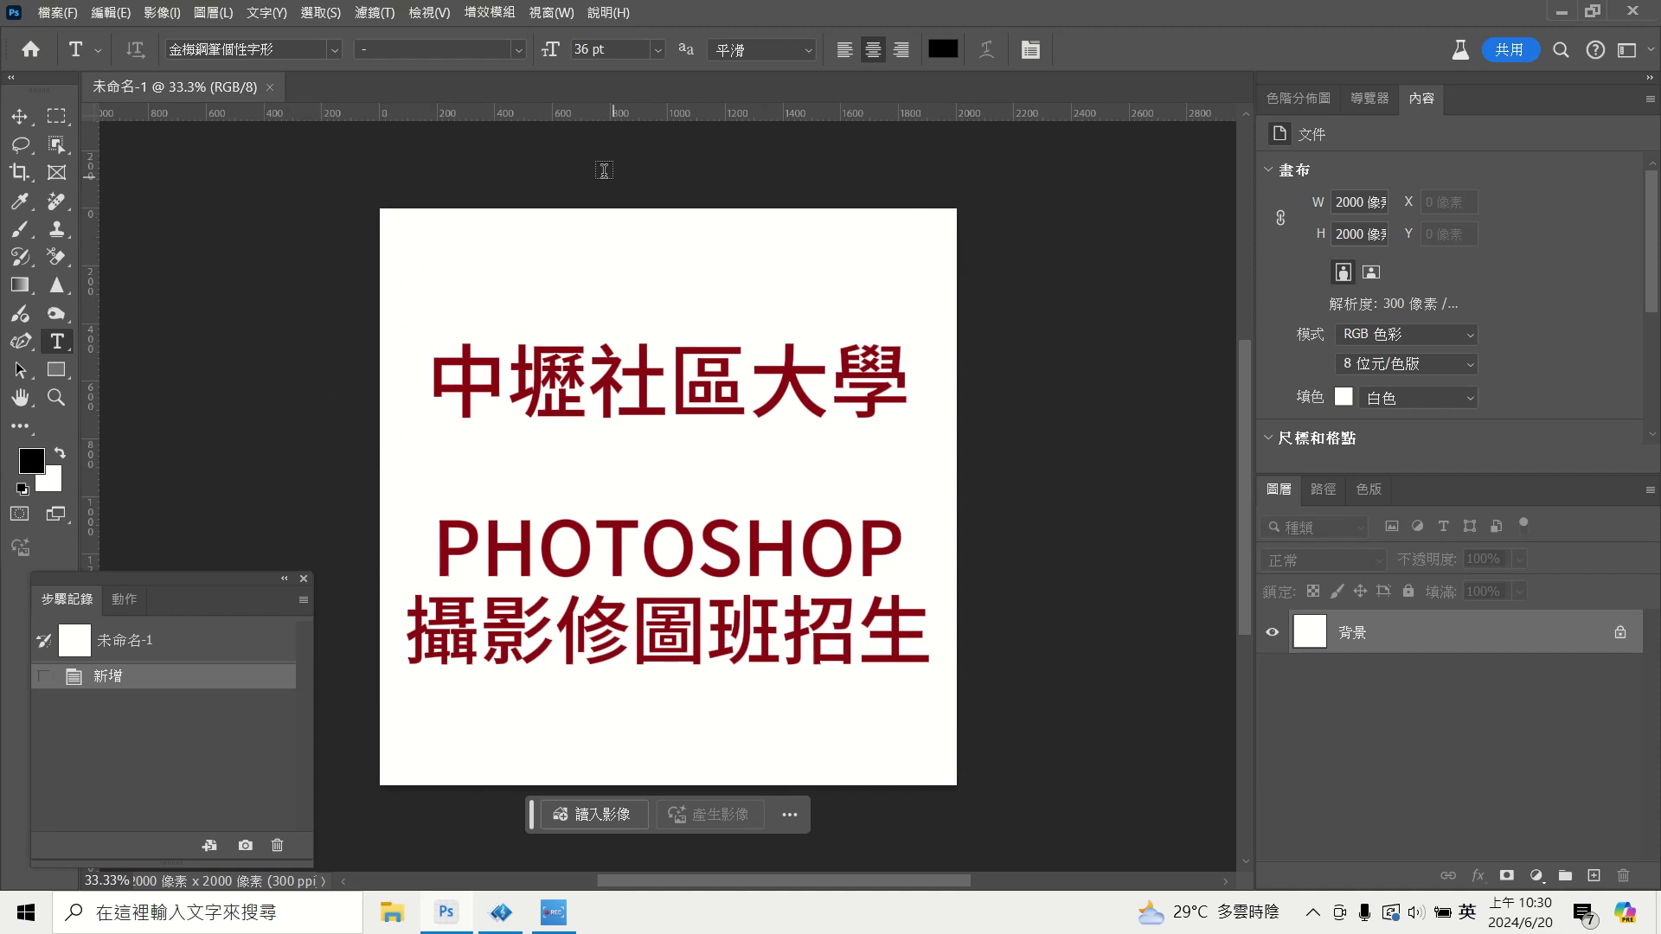
Create a new 2000 × 2000 px, 300 ppi document with a white background.
{"action": "left_click", "coordinate": [60, 14]}
{"action": "left_click", "coordinate": [86, 35]}
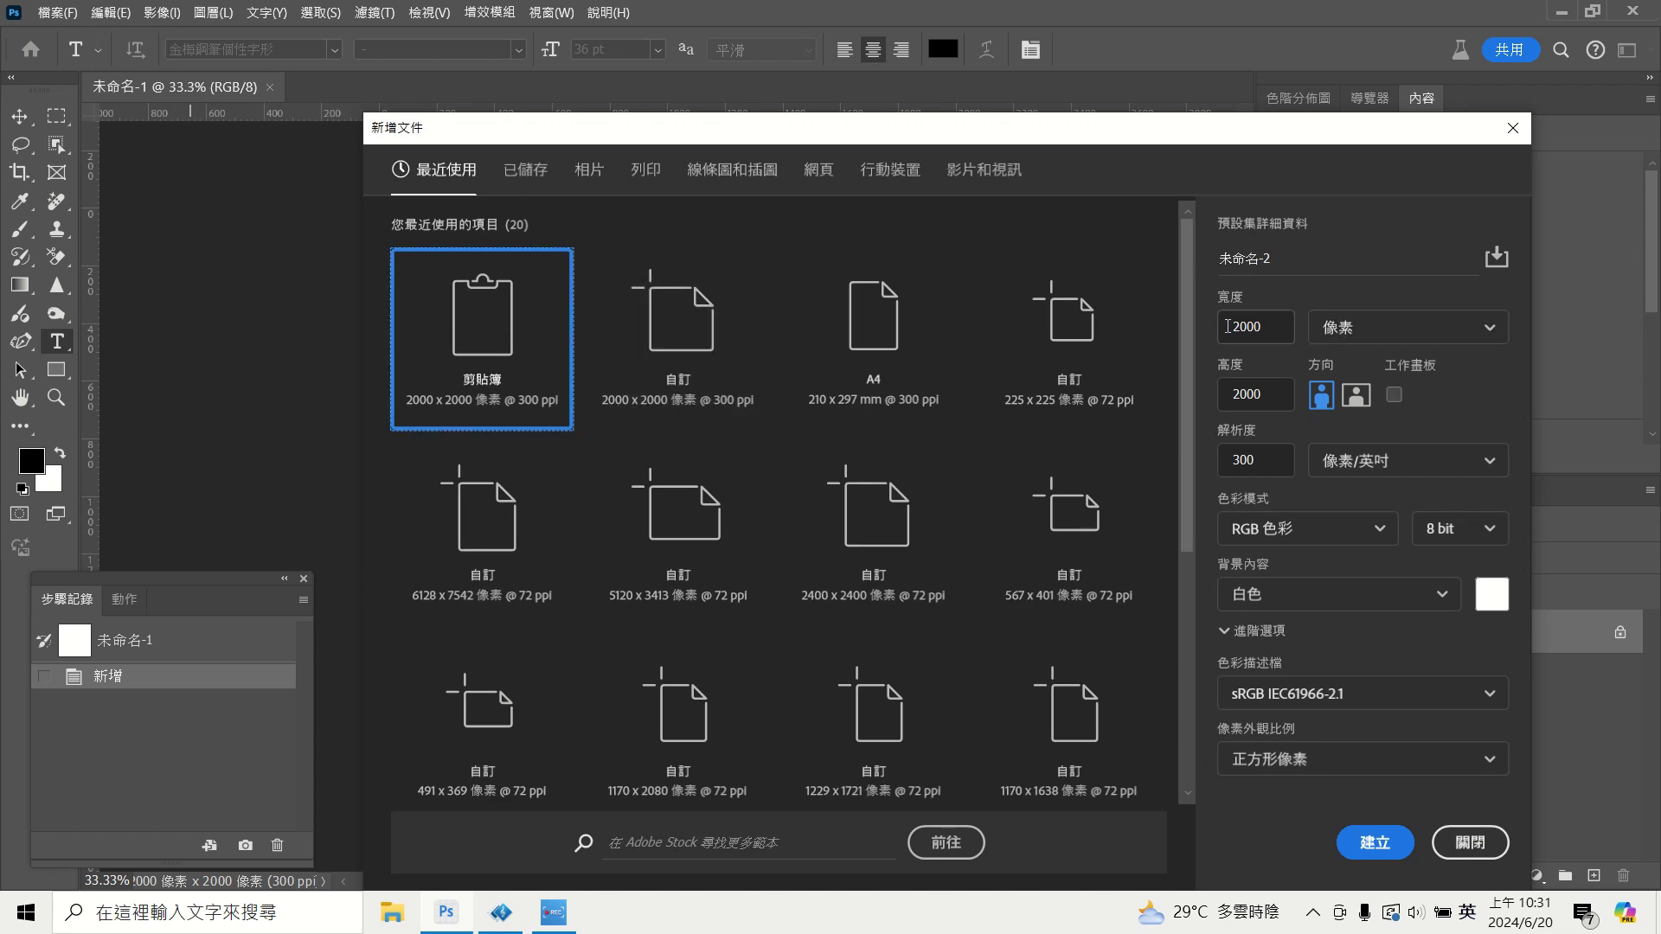
{"action": "left_click", "coordinate": [1484, 335]}
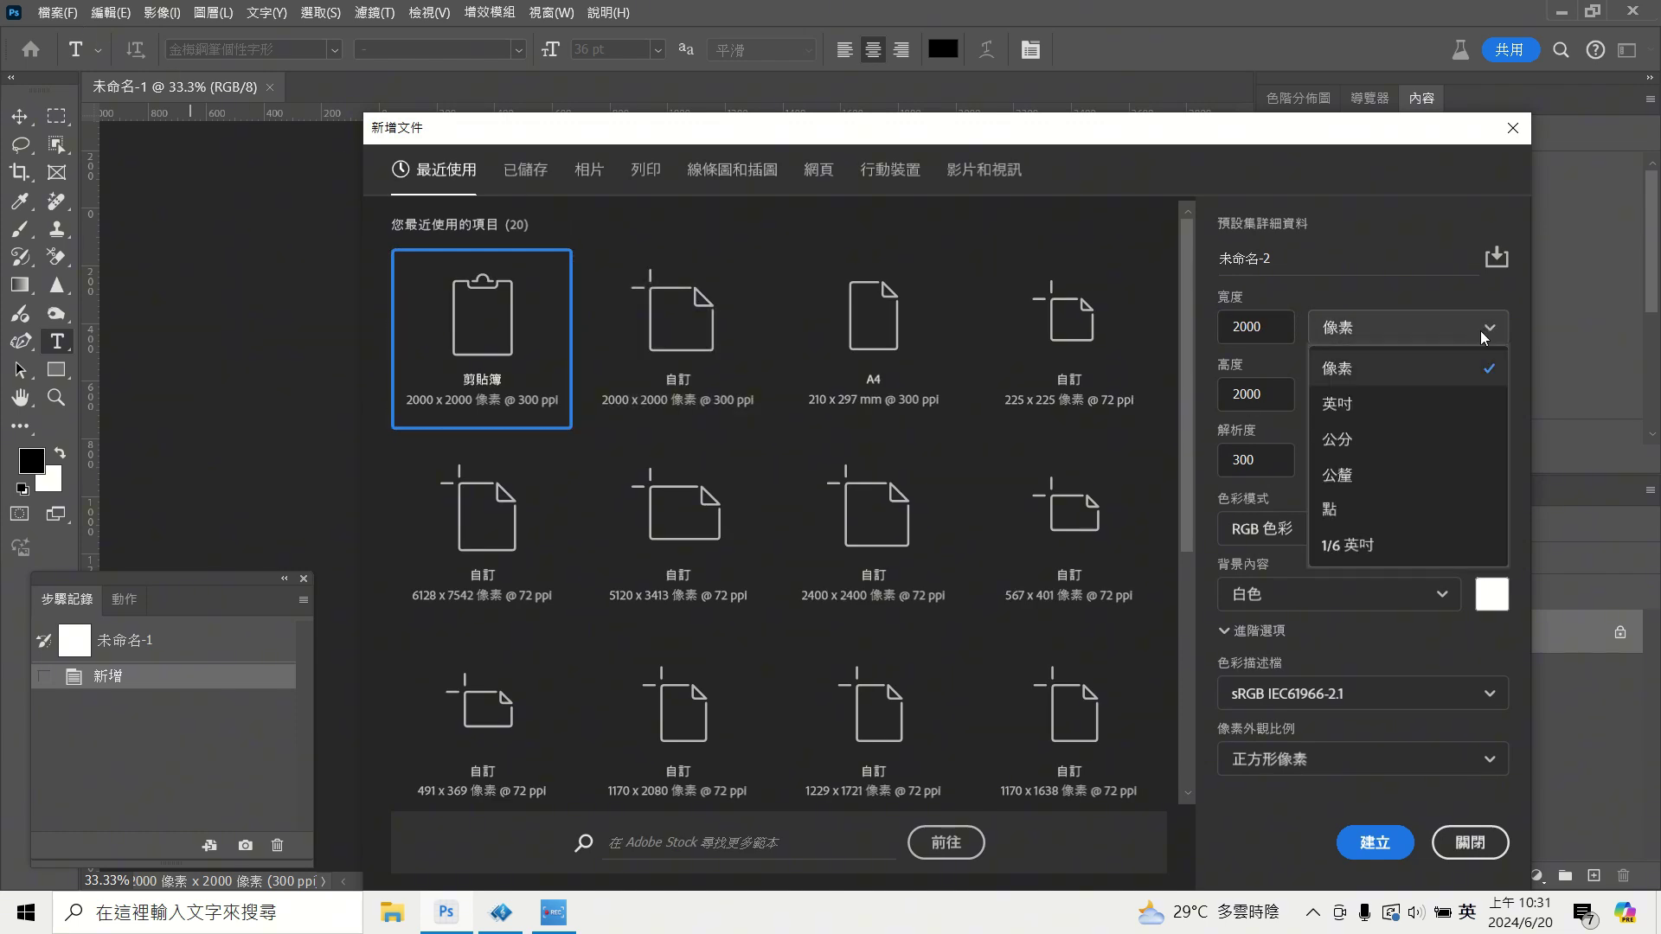
{"action": "left_click", "coordinate": [1419, 370]}
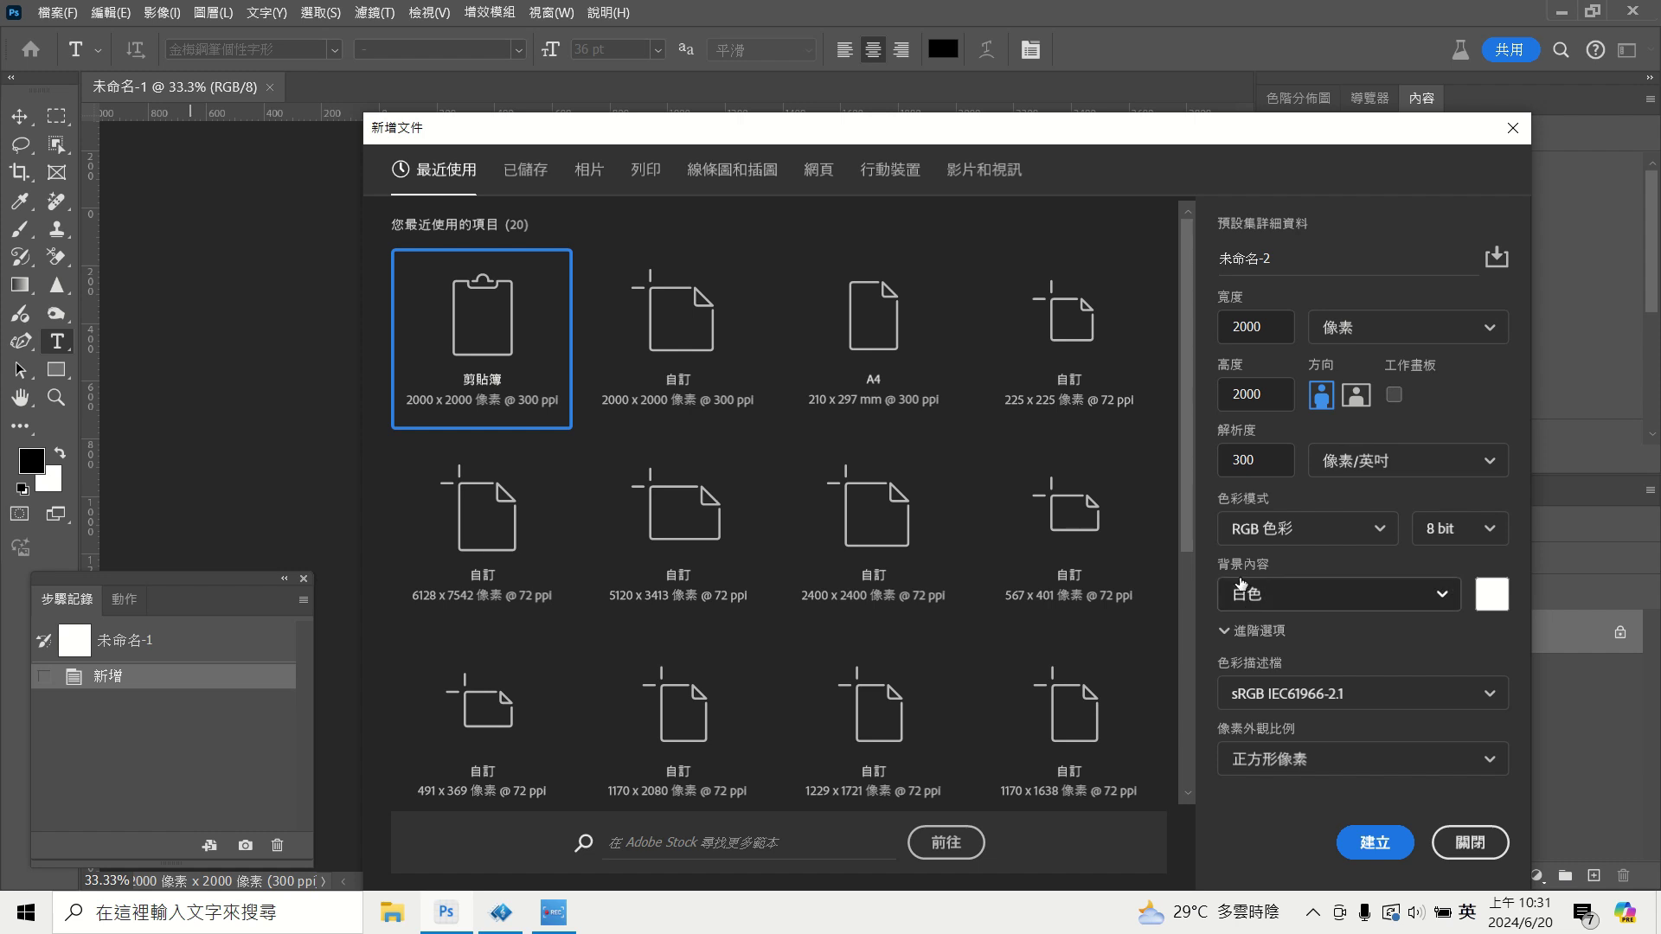
{"action": "left_click", "coordinate": [1376, 844]}
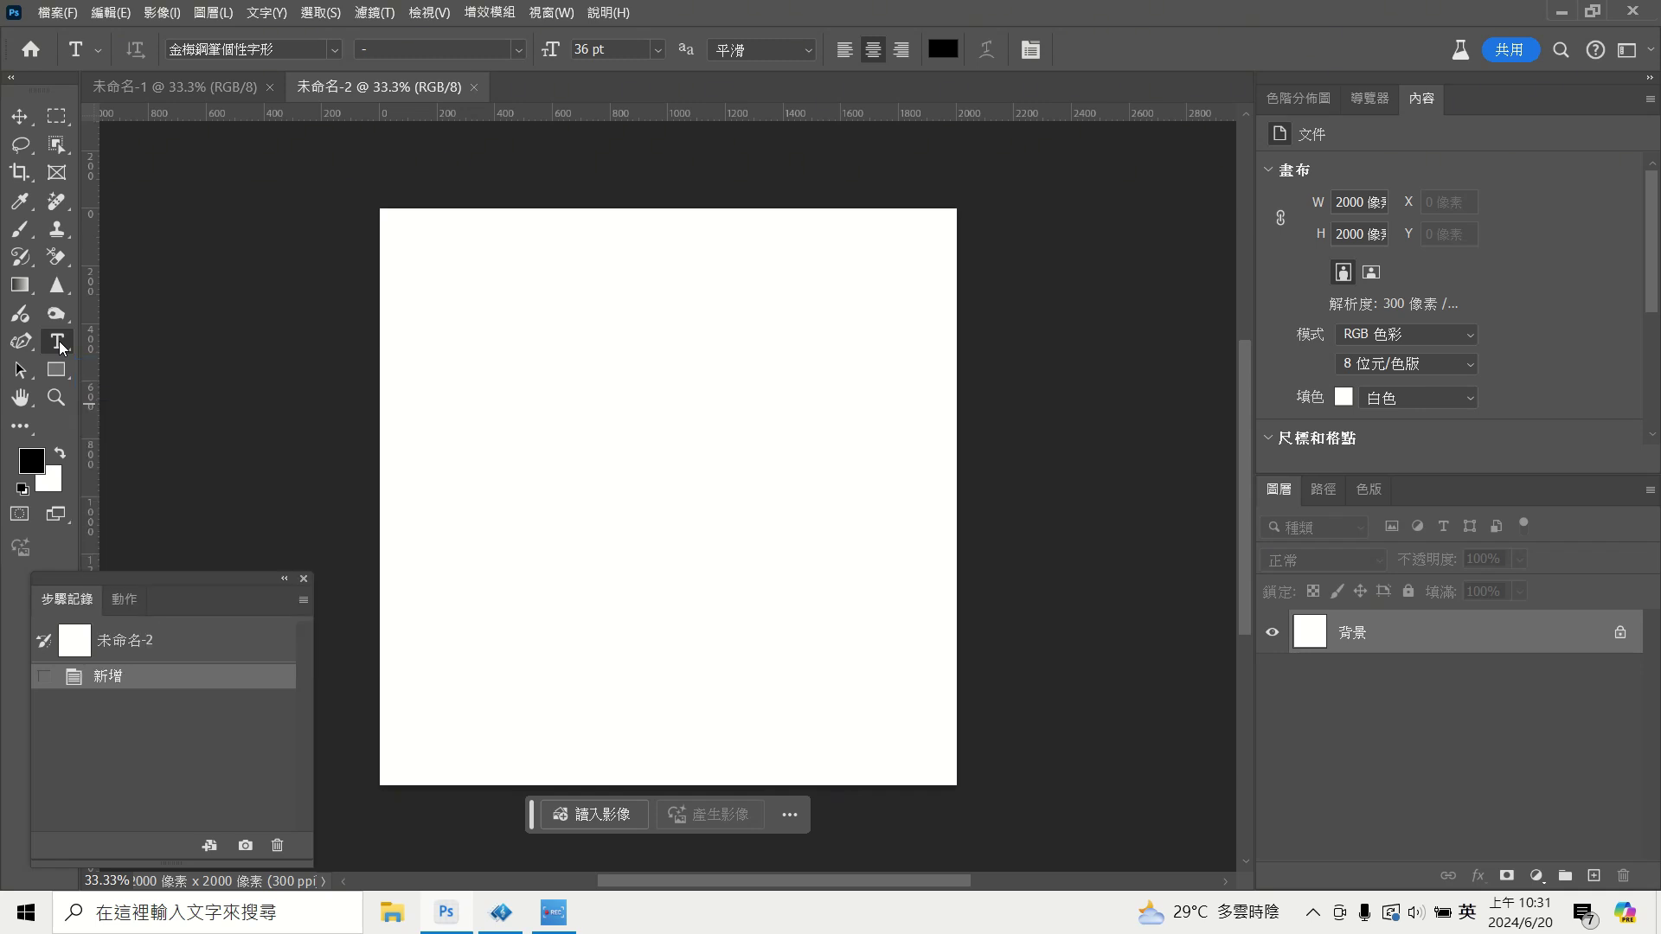
Start a horizontal text layer on the canvas with the font size set to 180 pt.
{"action": "right_click", "coordinate": [58, 343]}
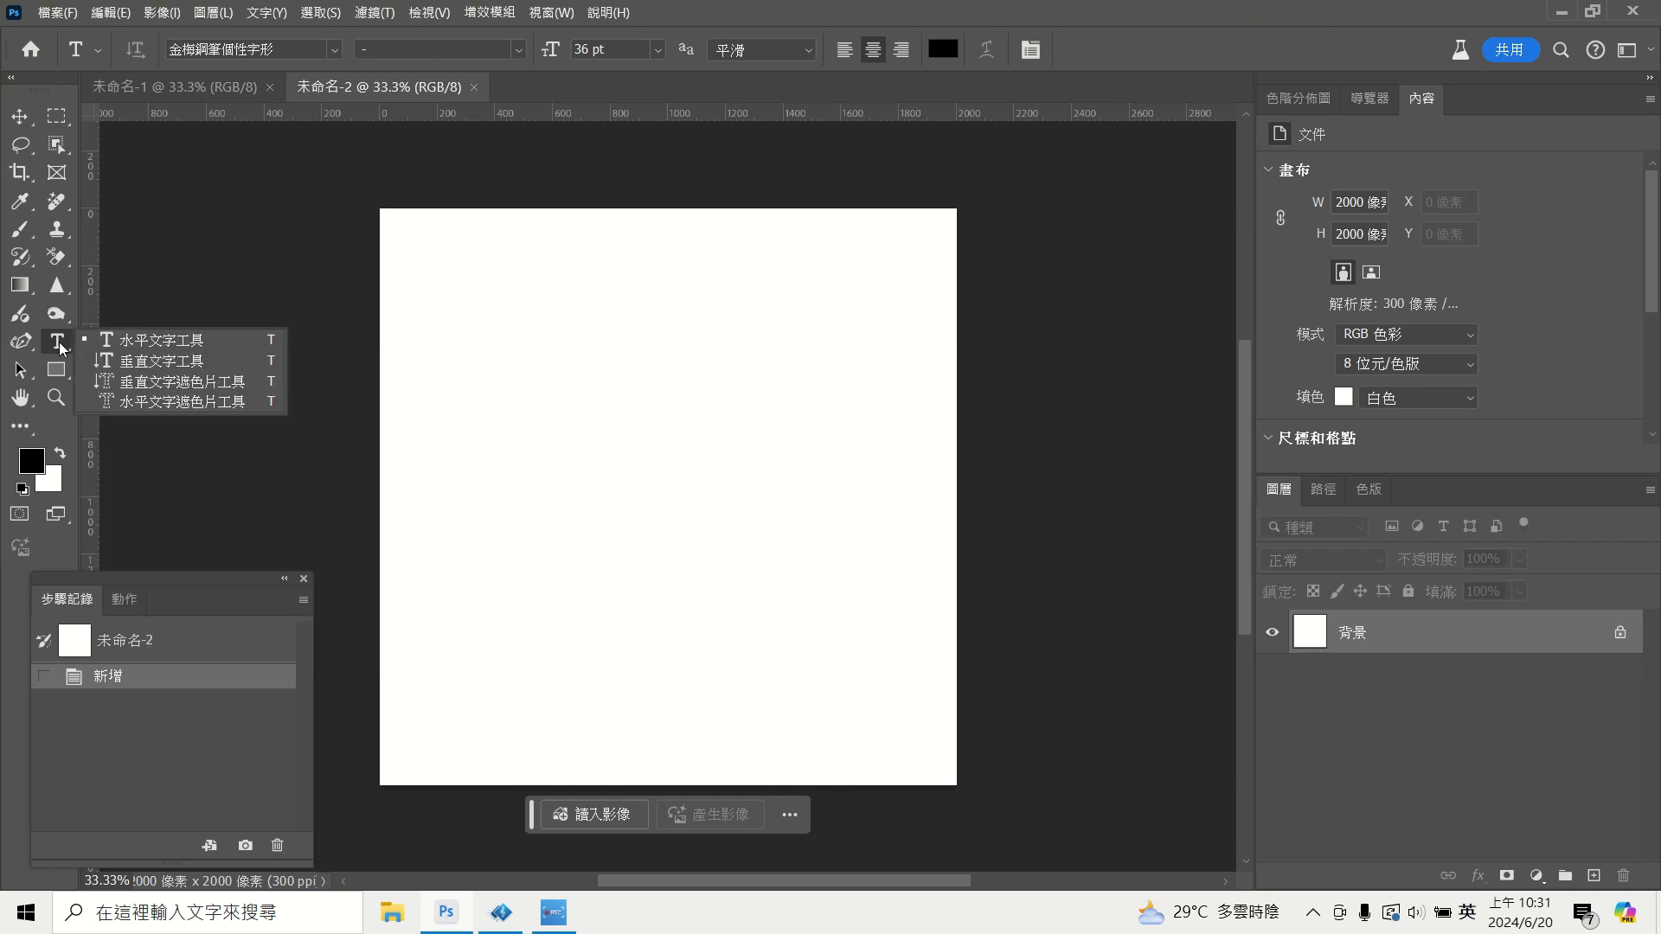
{"action": "left_click", "coordinate": [159, 346]}
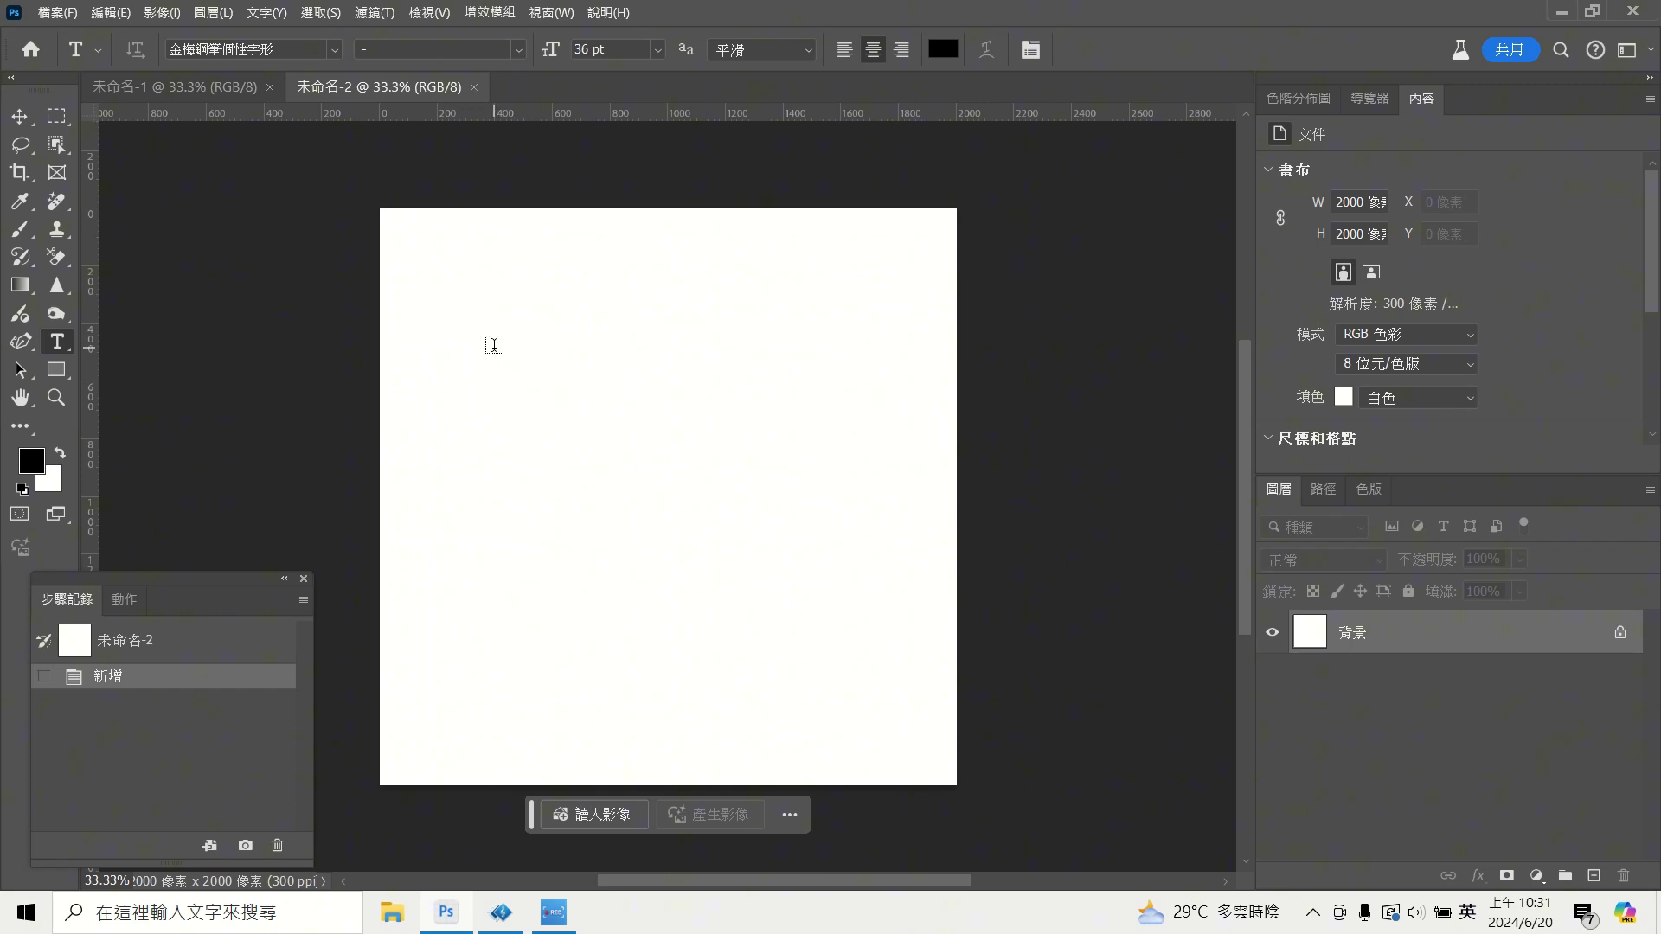
{"action": "left_click", "coordinate": [494, 345]}
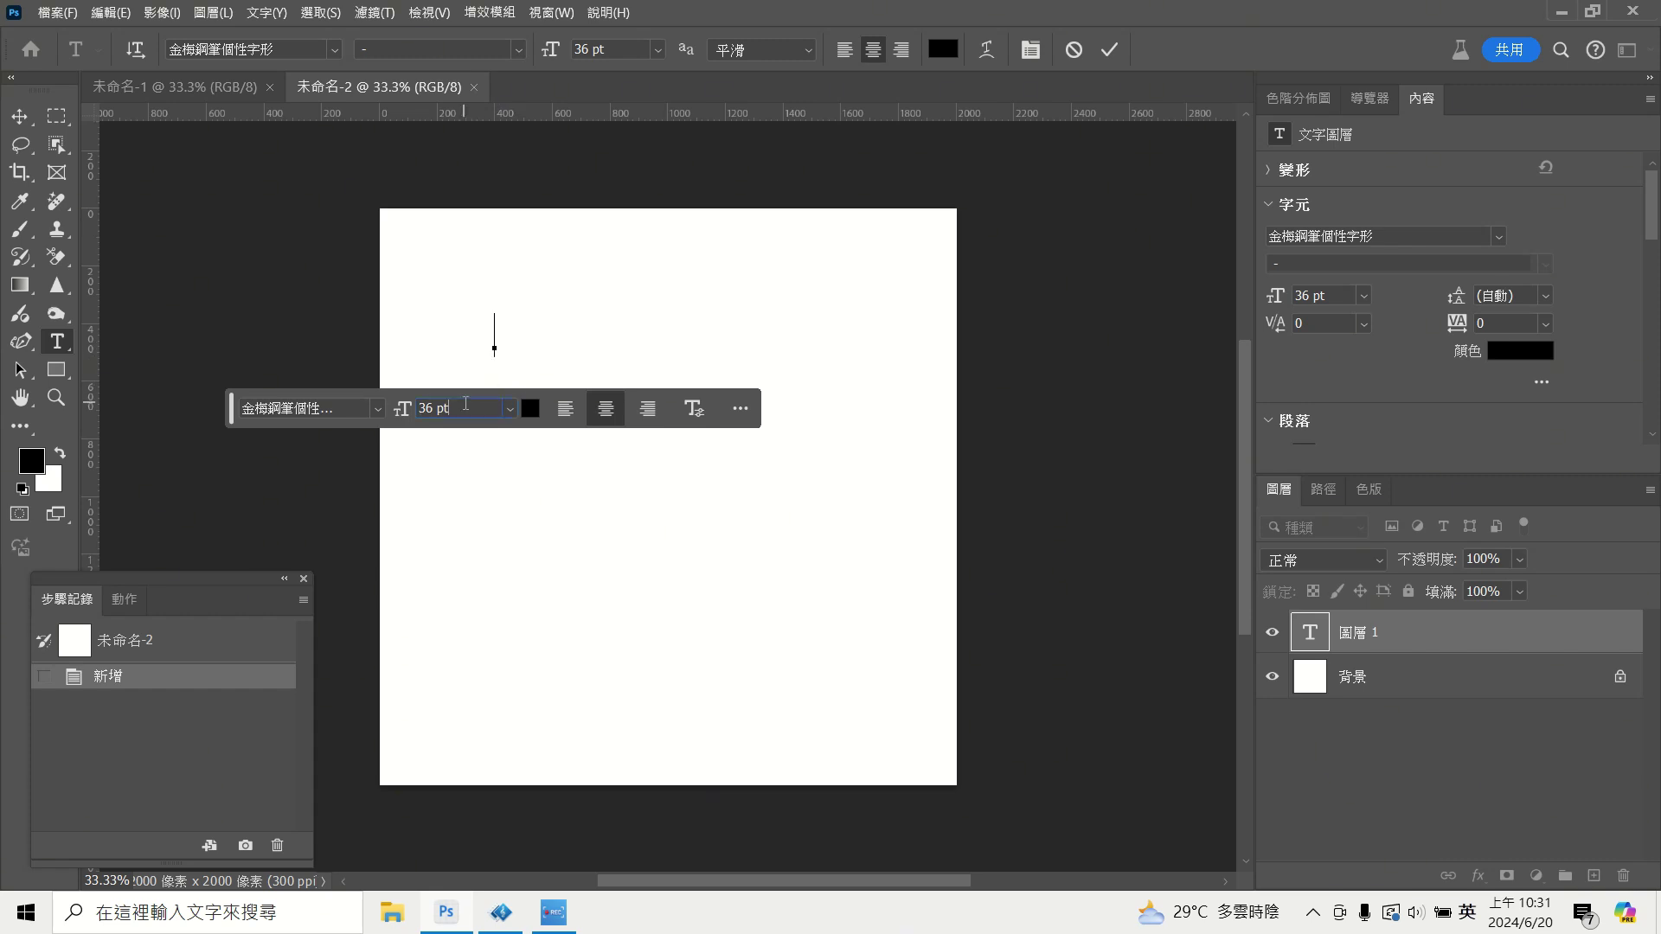
{"action": "left_click_drag", "start_coordinate": [465, 404], "coordinate": [421, 409]}
{"action": "type", "text": "180"}
{"action": "key", "text": "Return"}
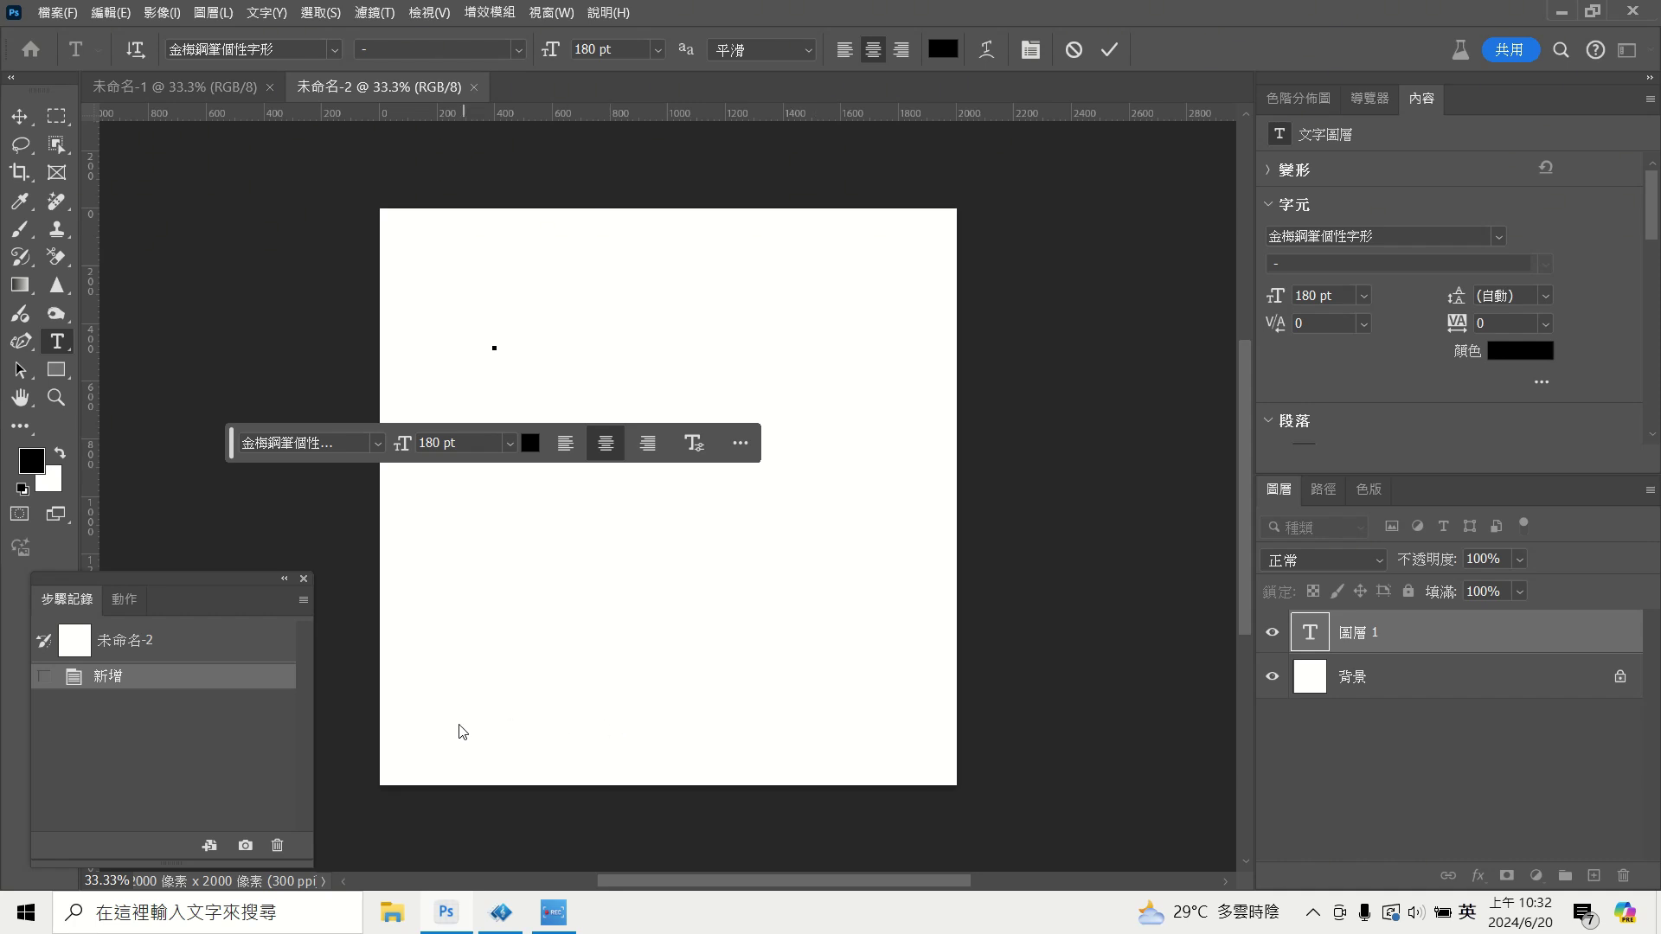
Type and commit 姚 in the 中國龍豪行書 calligraphy font.
{"action": "left_click", "coordinate": [376, 447]}
{"action": "key", "text": "Down"}
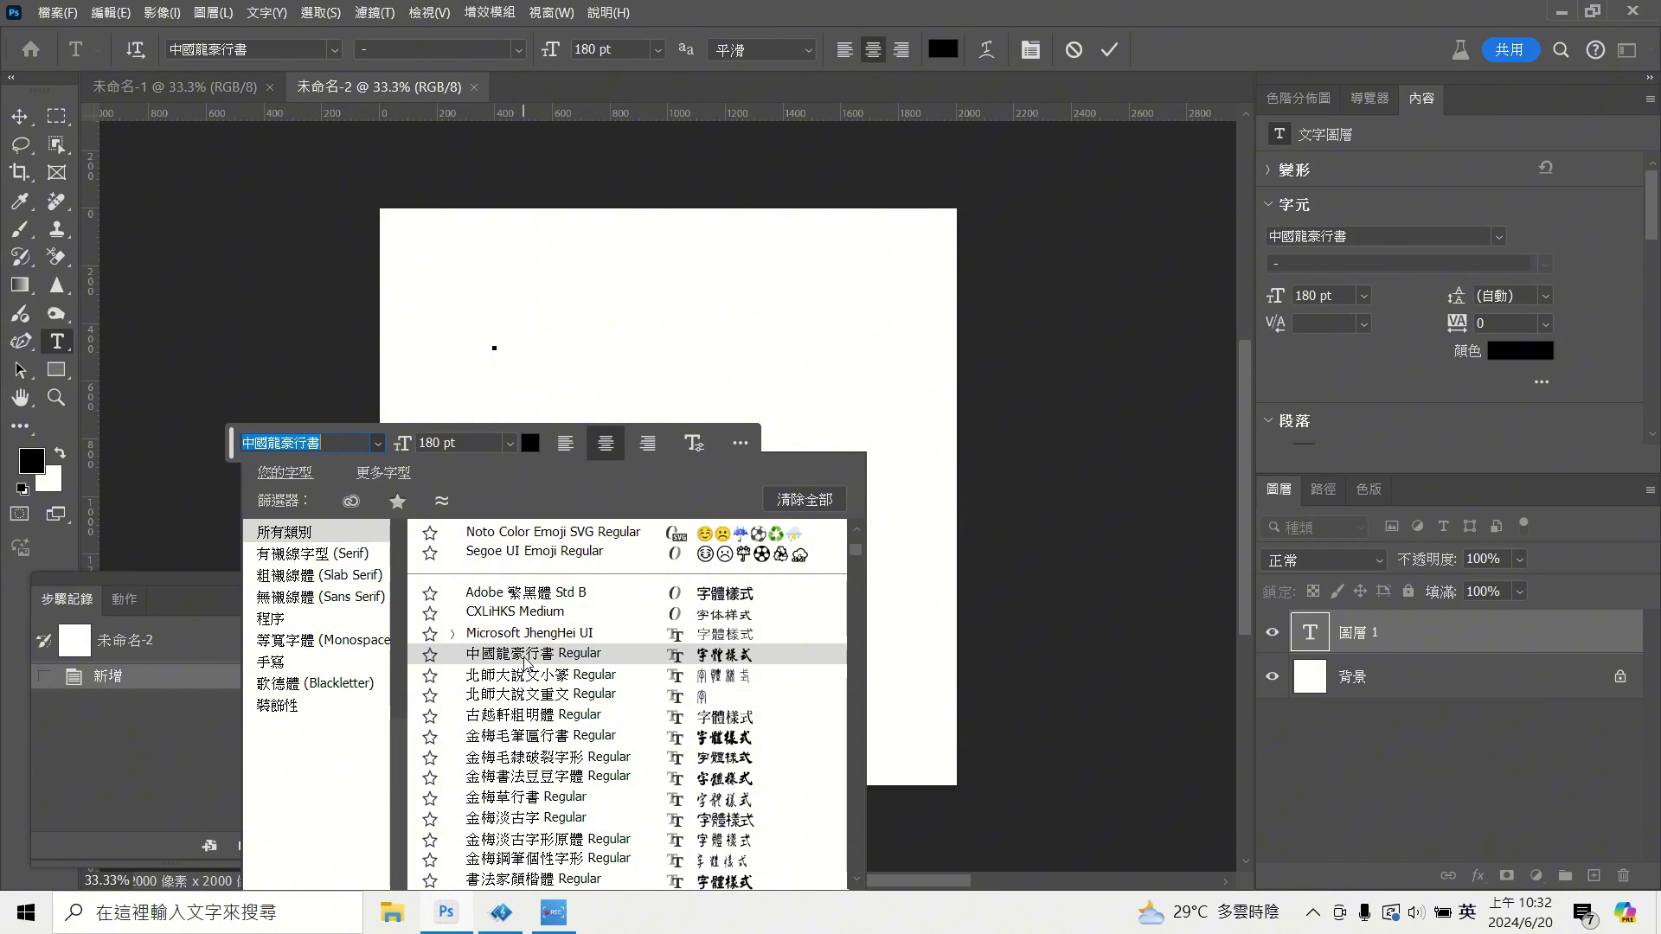
{"action": "left_click", "coordinate": [525, 662]}
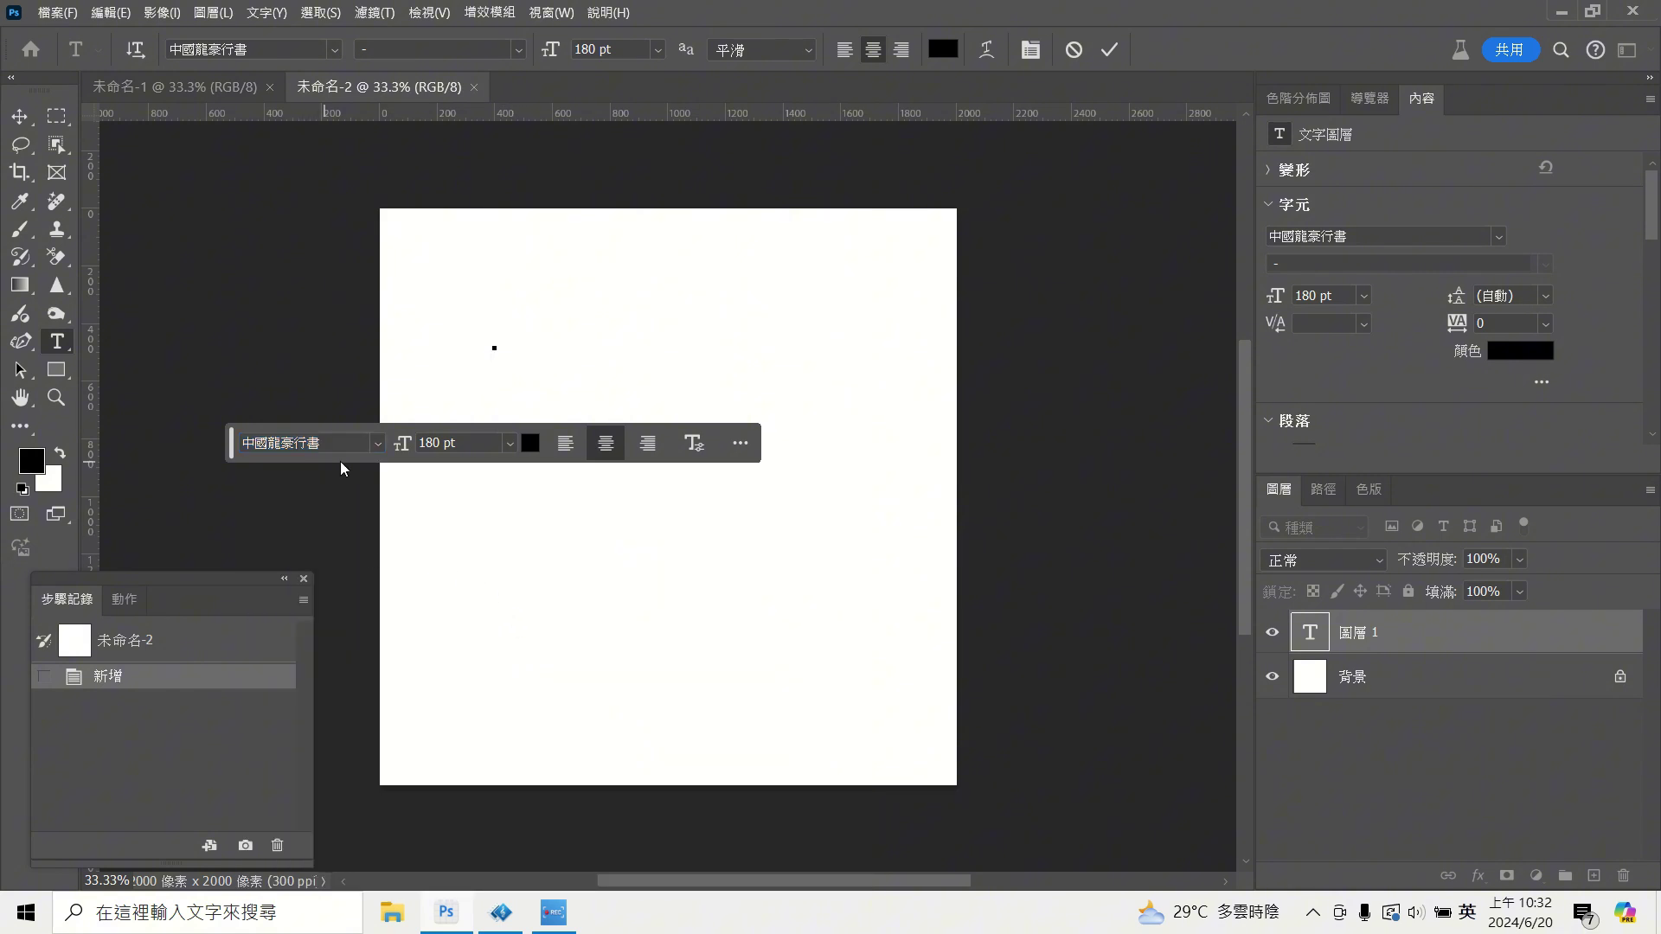
{"action": "type", "text": "u"}
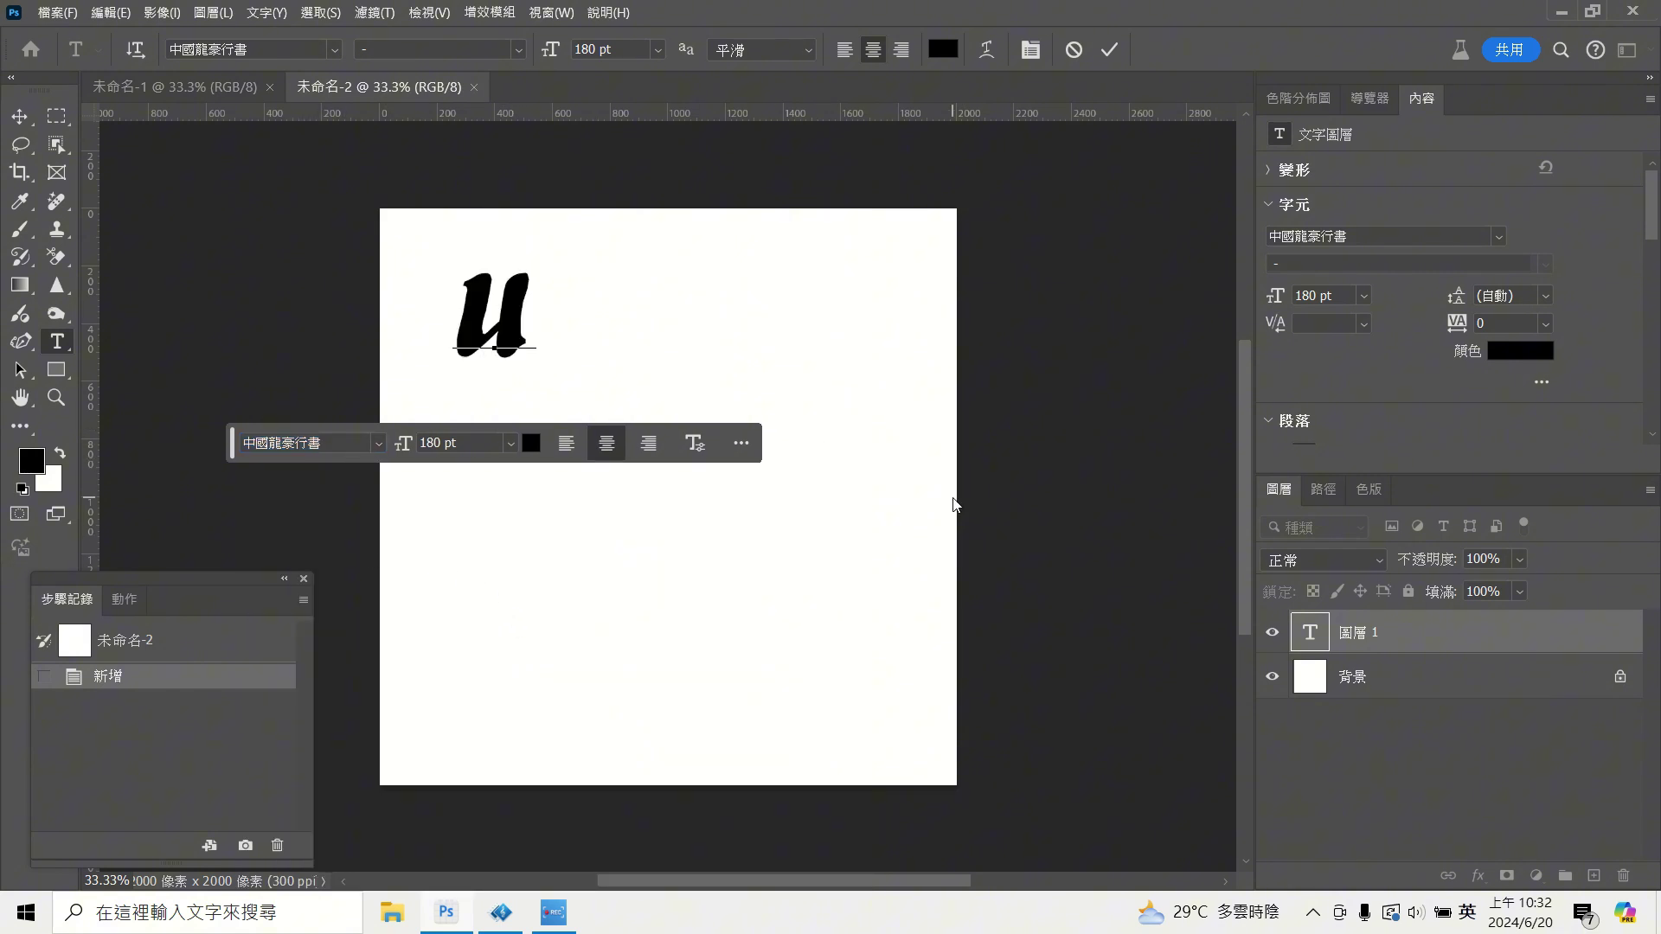
{"action": "type", "text": "l6"}
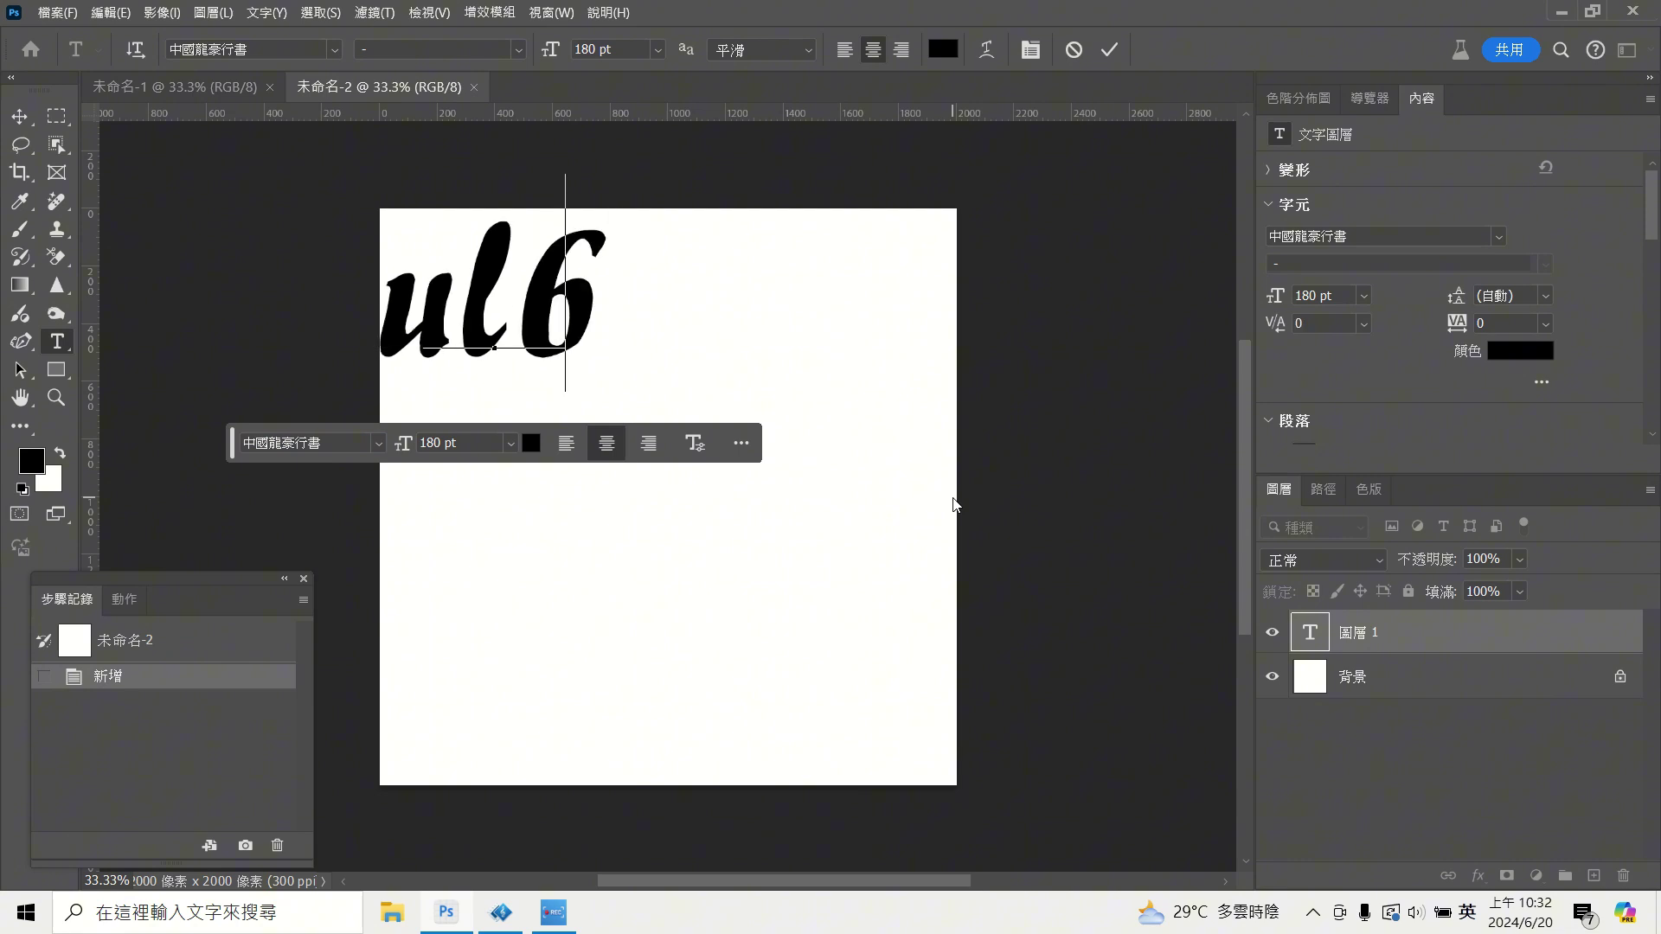
{"action": "key", "text": "BackSpace"}
{"action": "key", "text": "BackSpace"}
{"action": "key", "text": "BackSpace"}
{"action": "key", "text": "shift"}
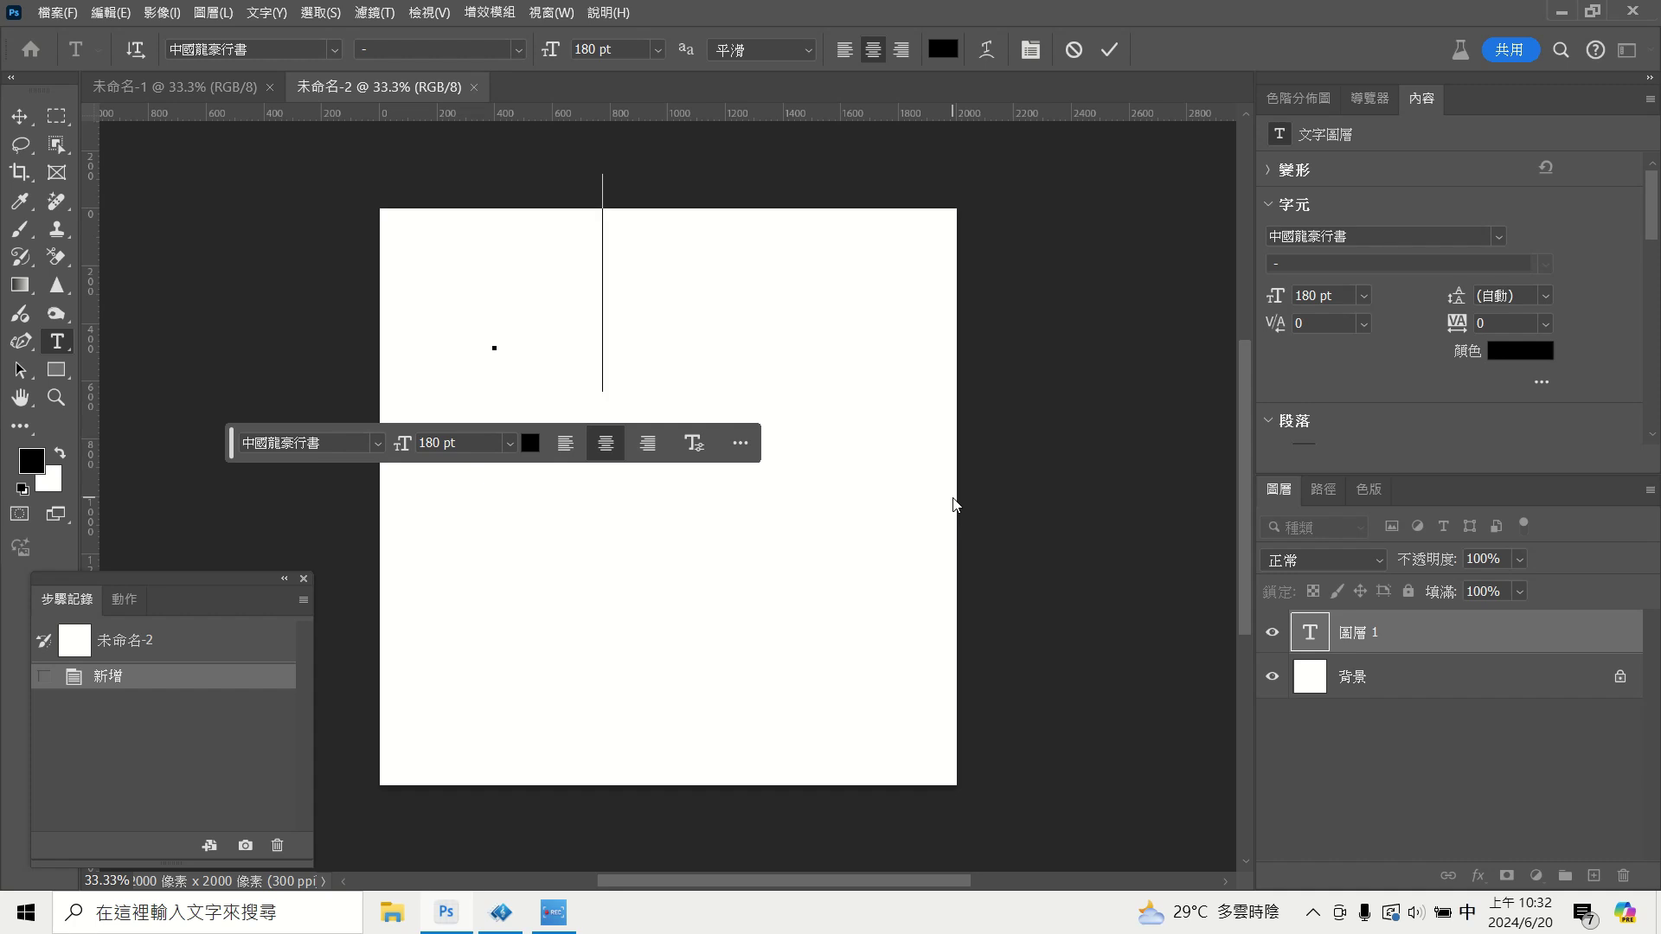
{"action": "type", "text": "ul6"}
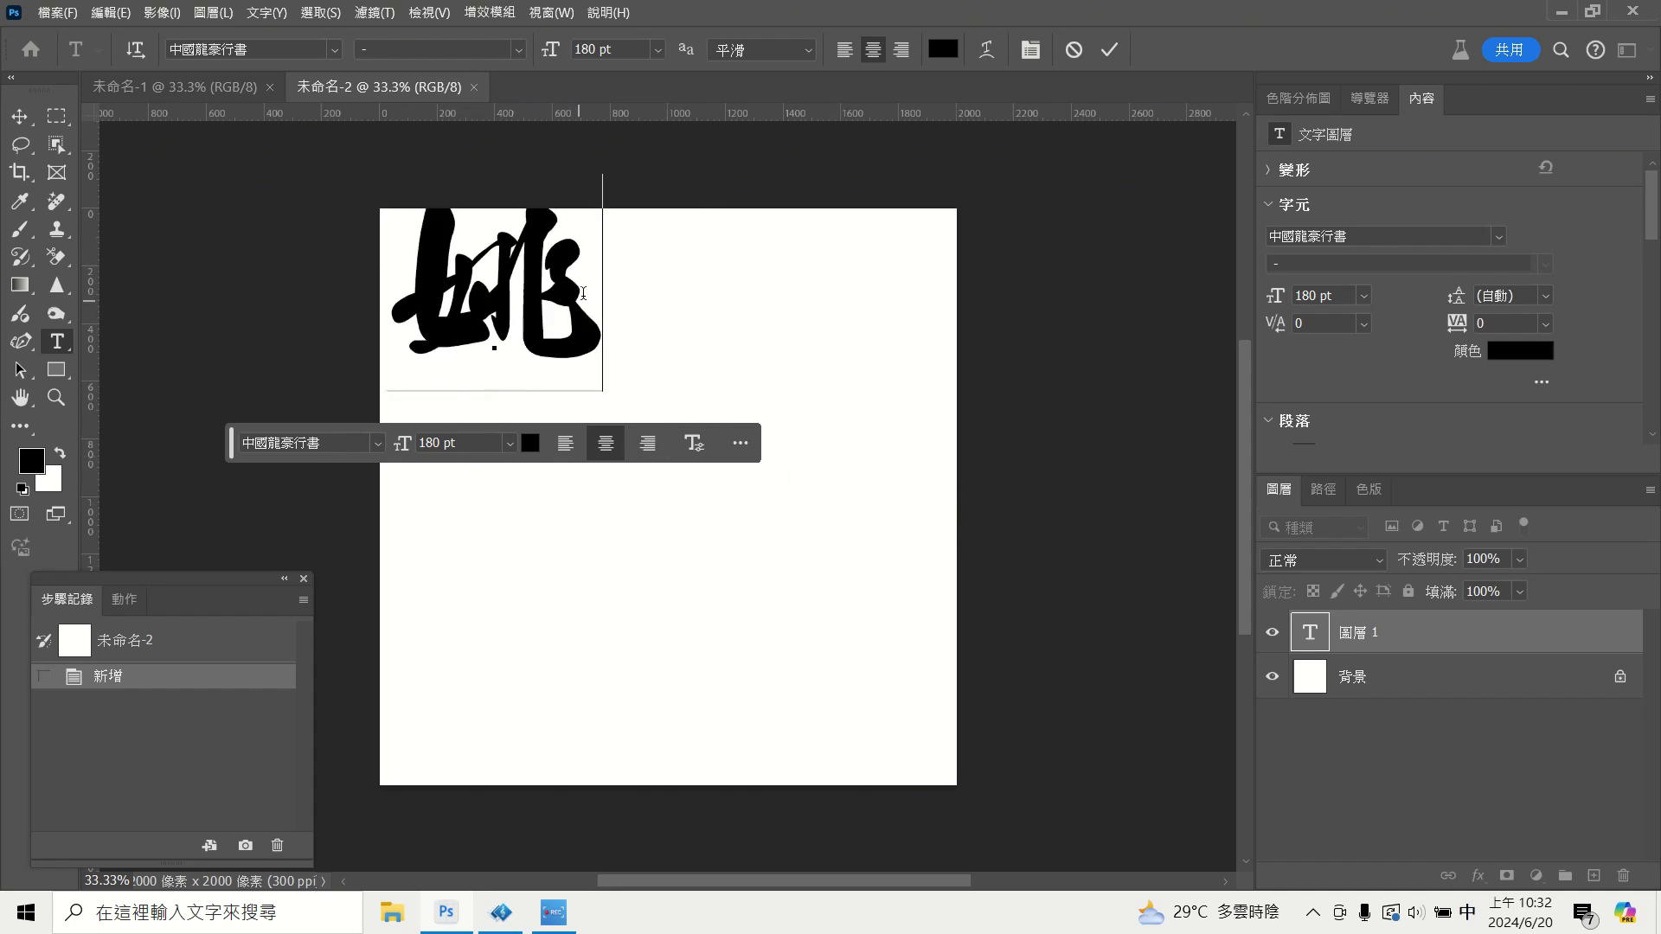
{"action": "left_click", "coordinate": [1110, 50]}
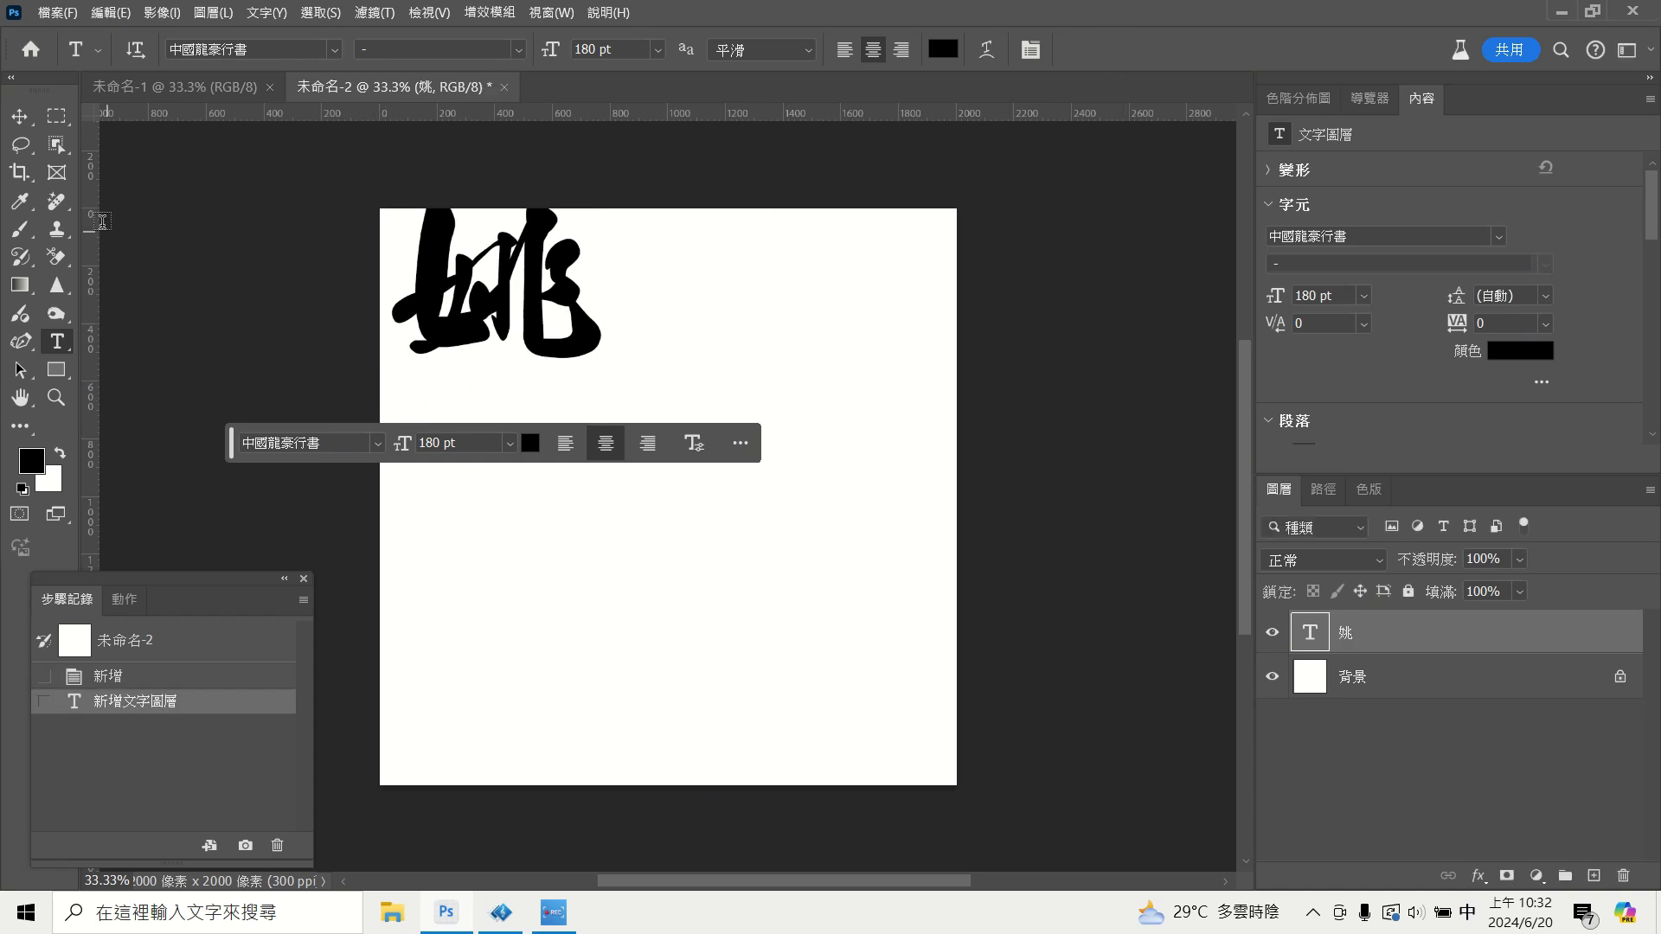
Move 姚 down toward the canvas centre-left.
{"action": "left_click", "coordinate": [19, 117]}
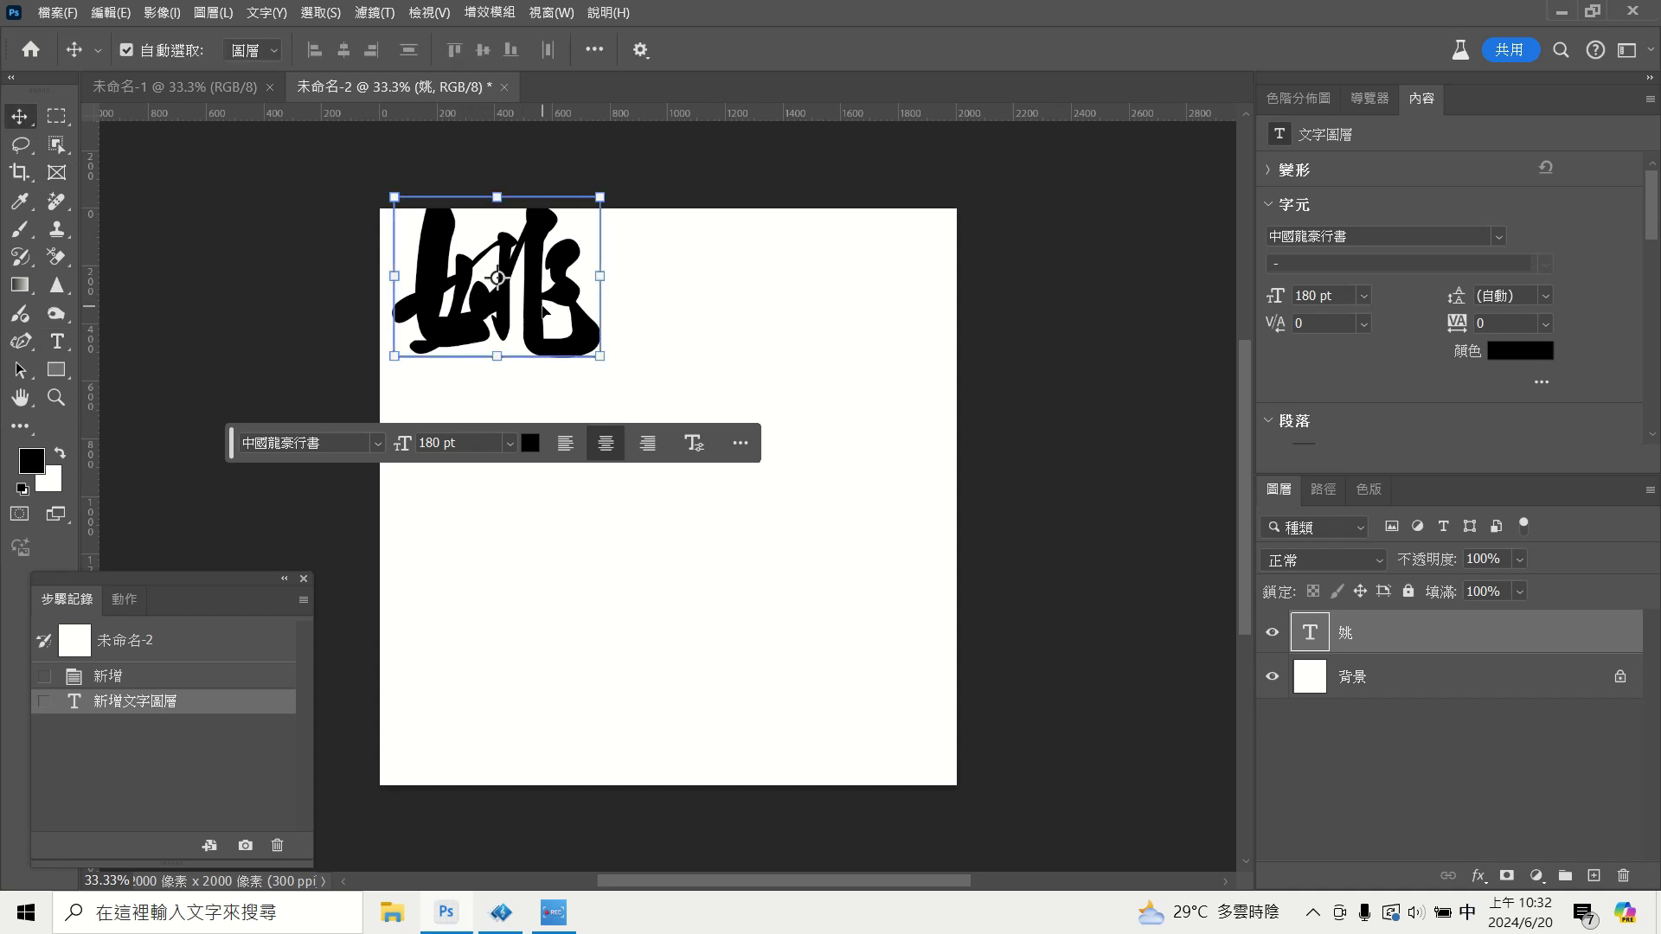
{"action": "left_click_drag", "start_coordinate": [543, 310], "coordinate": [590, 484]}
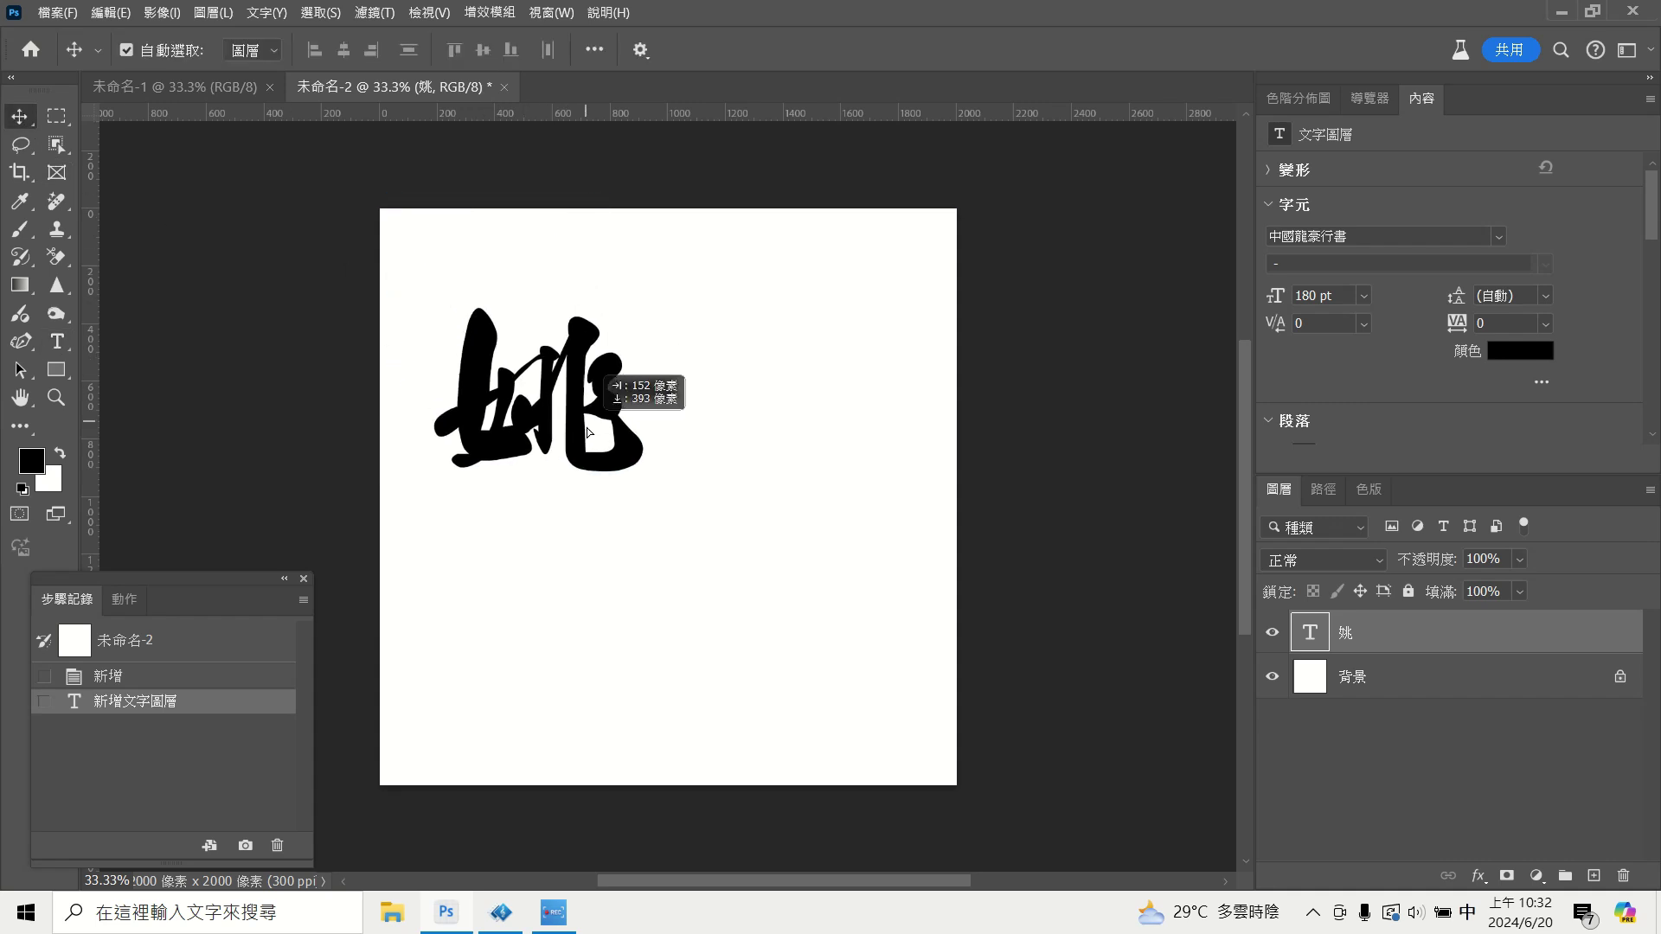
{"action": "left_click", "coordinate": [58, 344]}
{"action": "right_click", "coordinate": [60, 346]}
{"action": "left_click", "coordinate": [154, 344]}
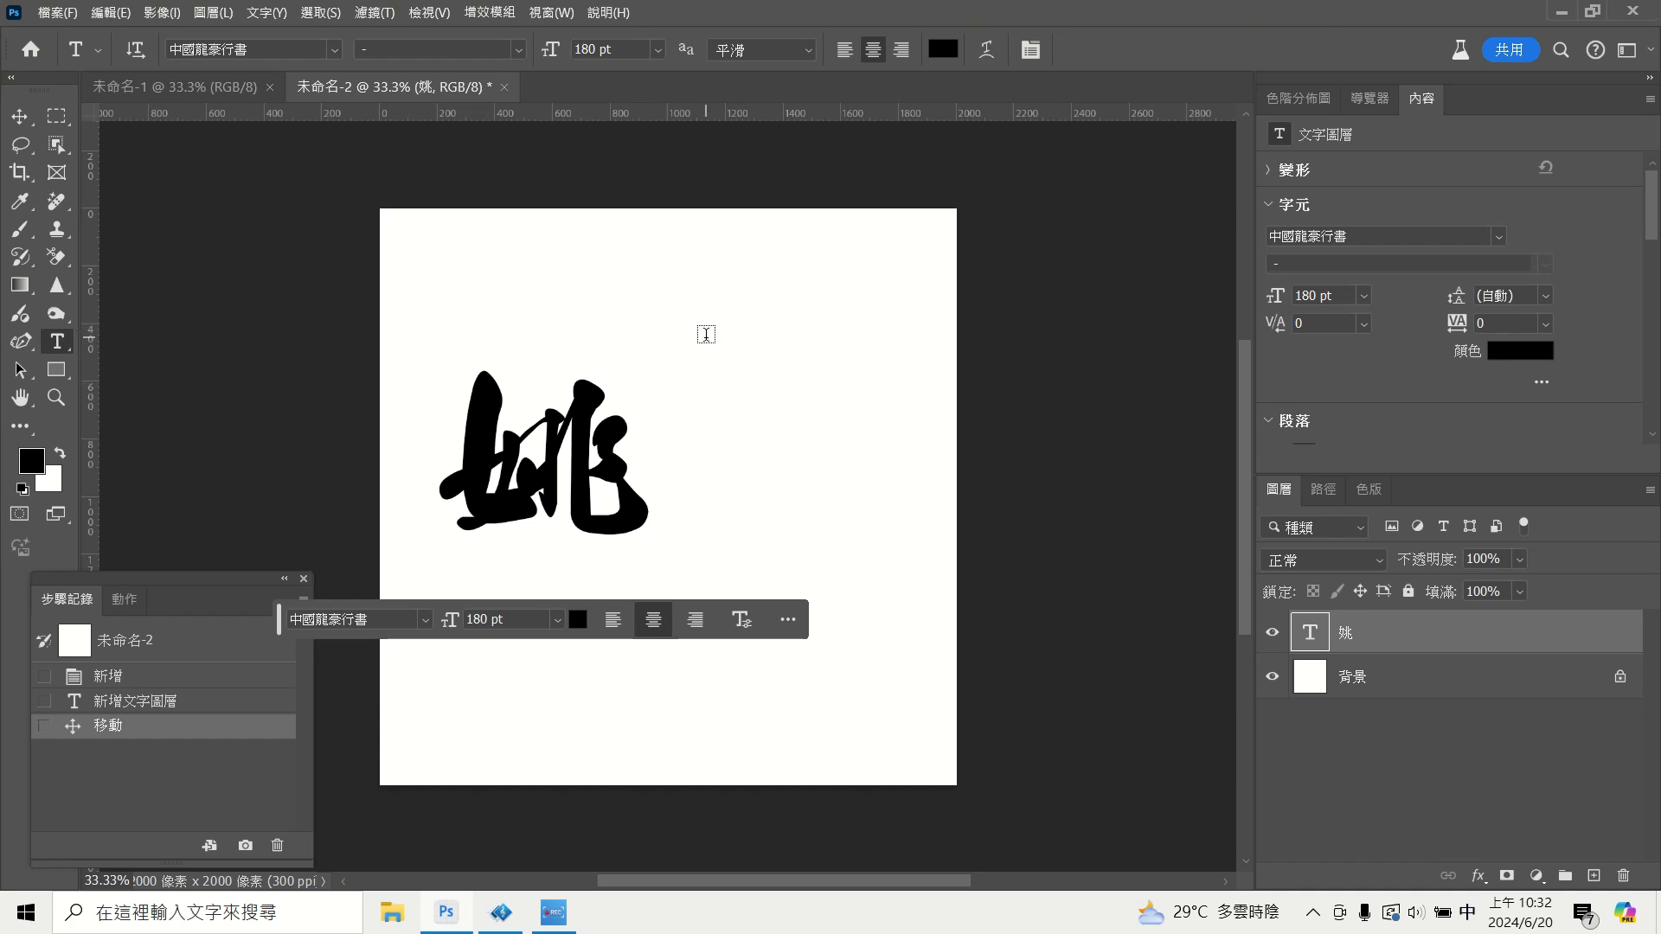
Add 志 as its own text layer and place it right of 姚.
{"action": "left_click", "coordinate": [706, 342]}
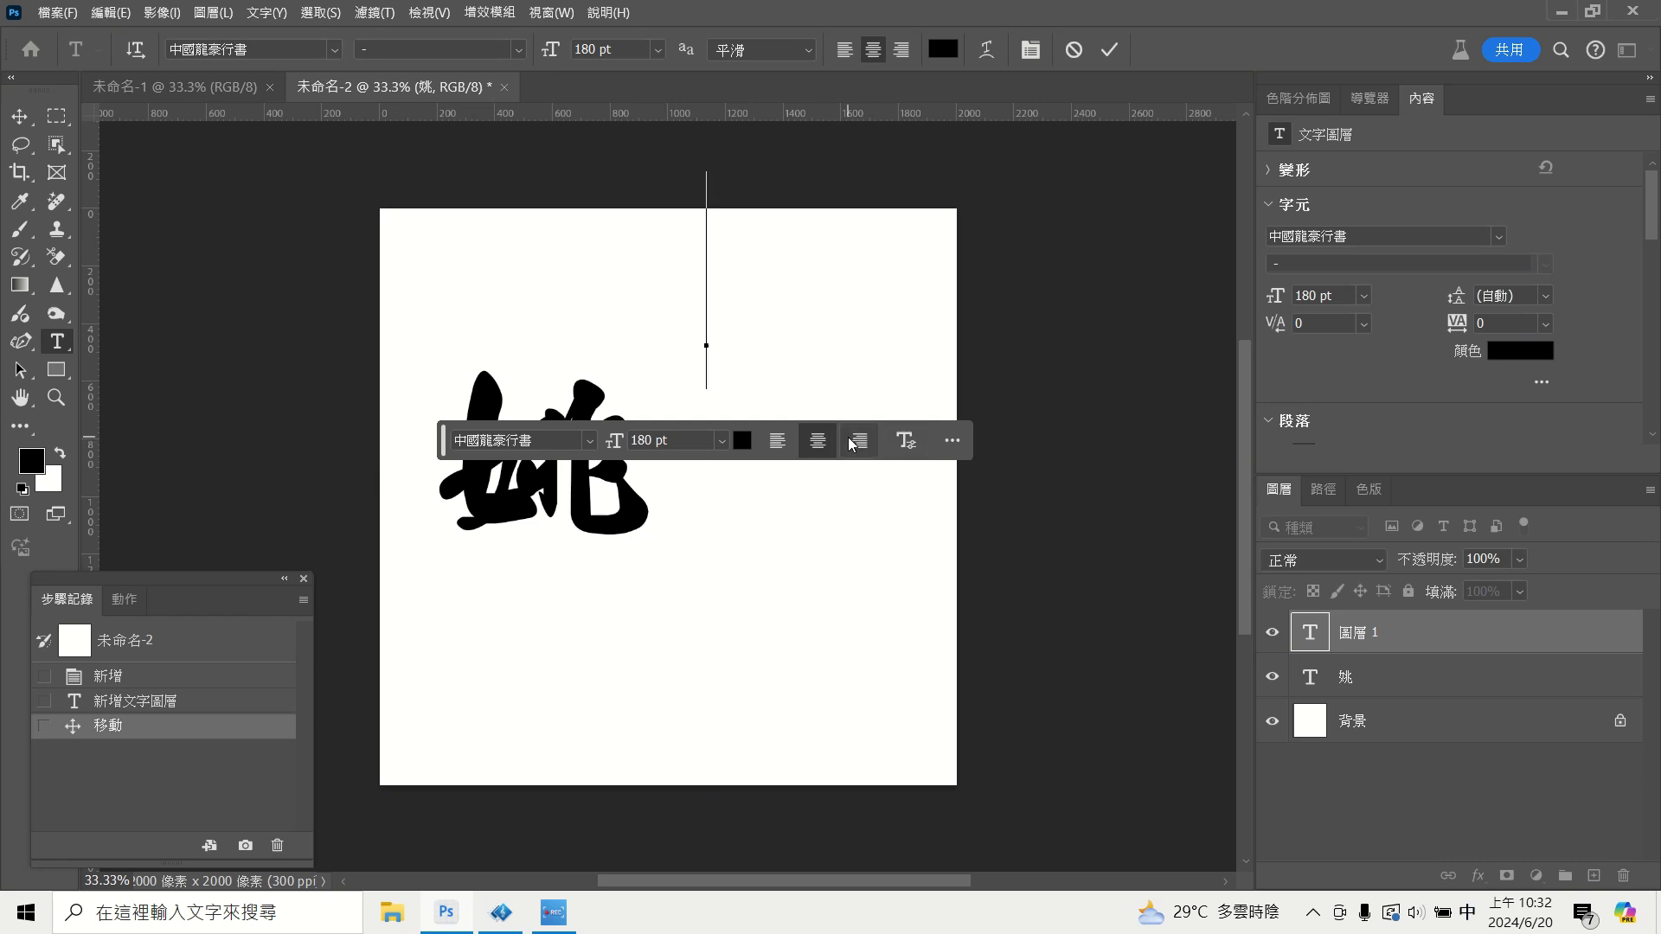
{"action": "type", "text": "志"}
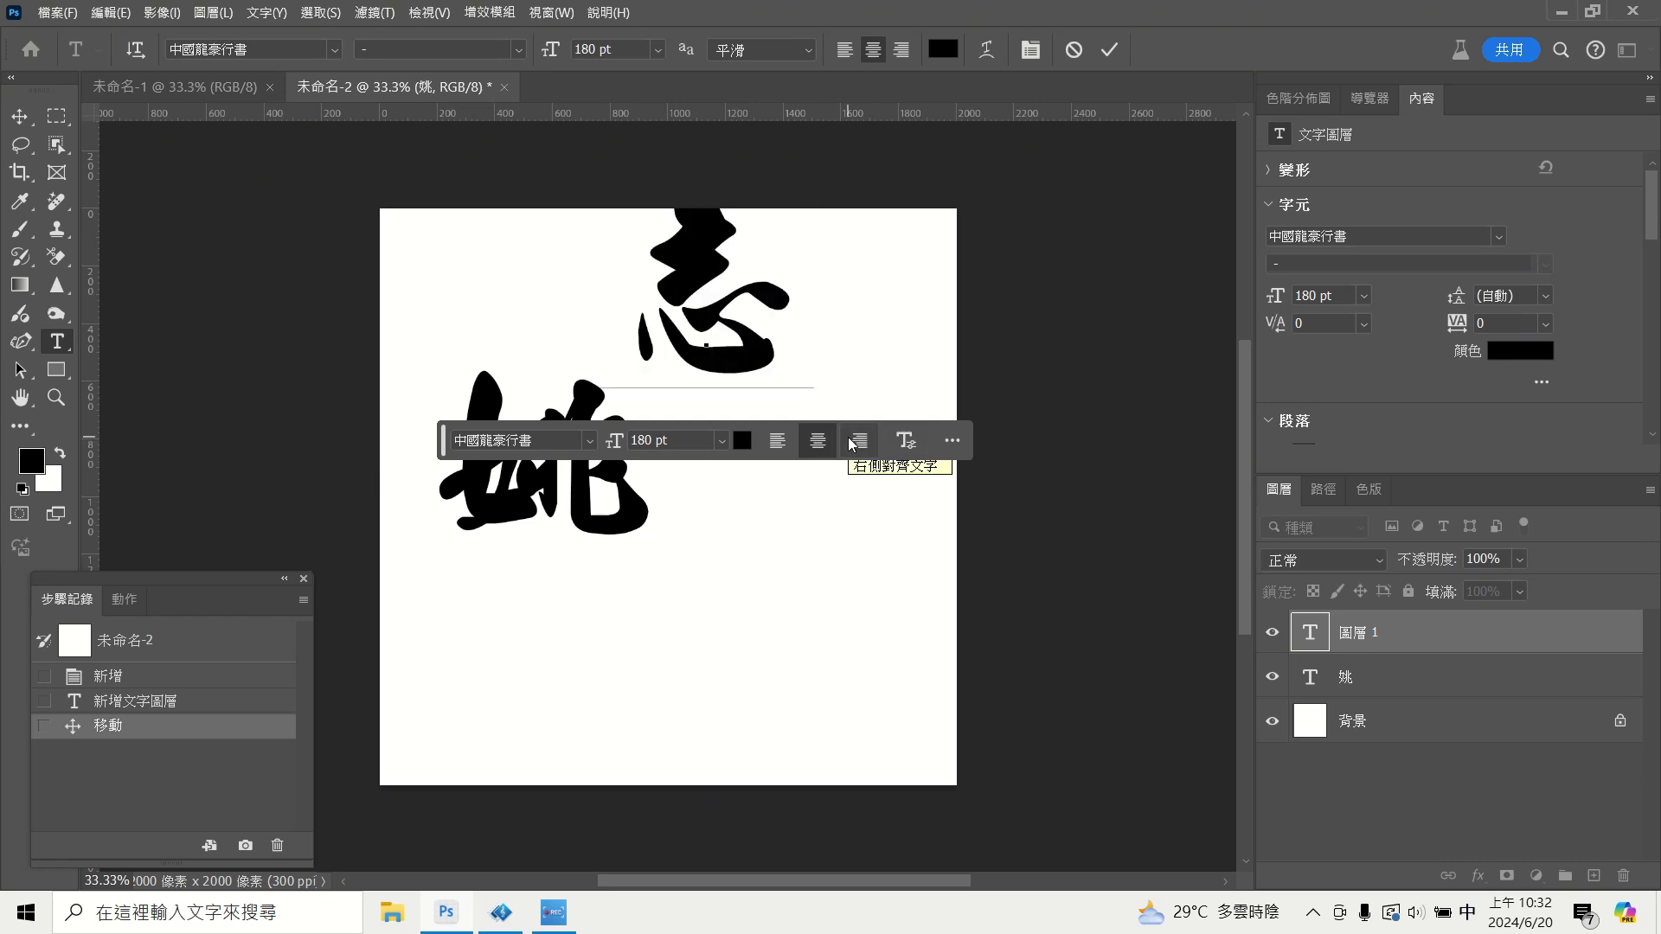
{"action": "left_click", "coordinate": [1109, 49]}
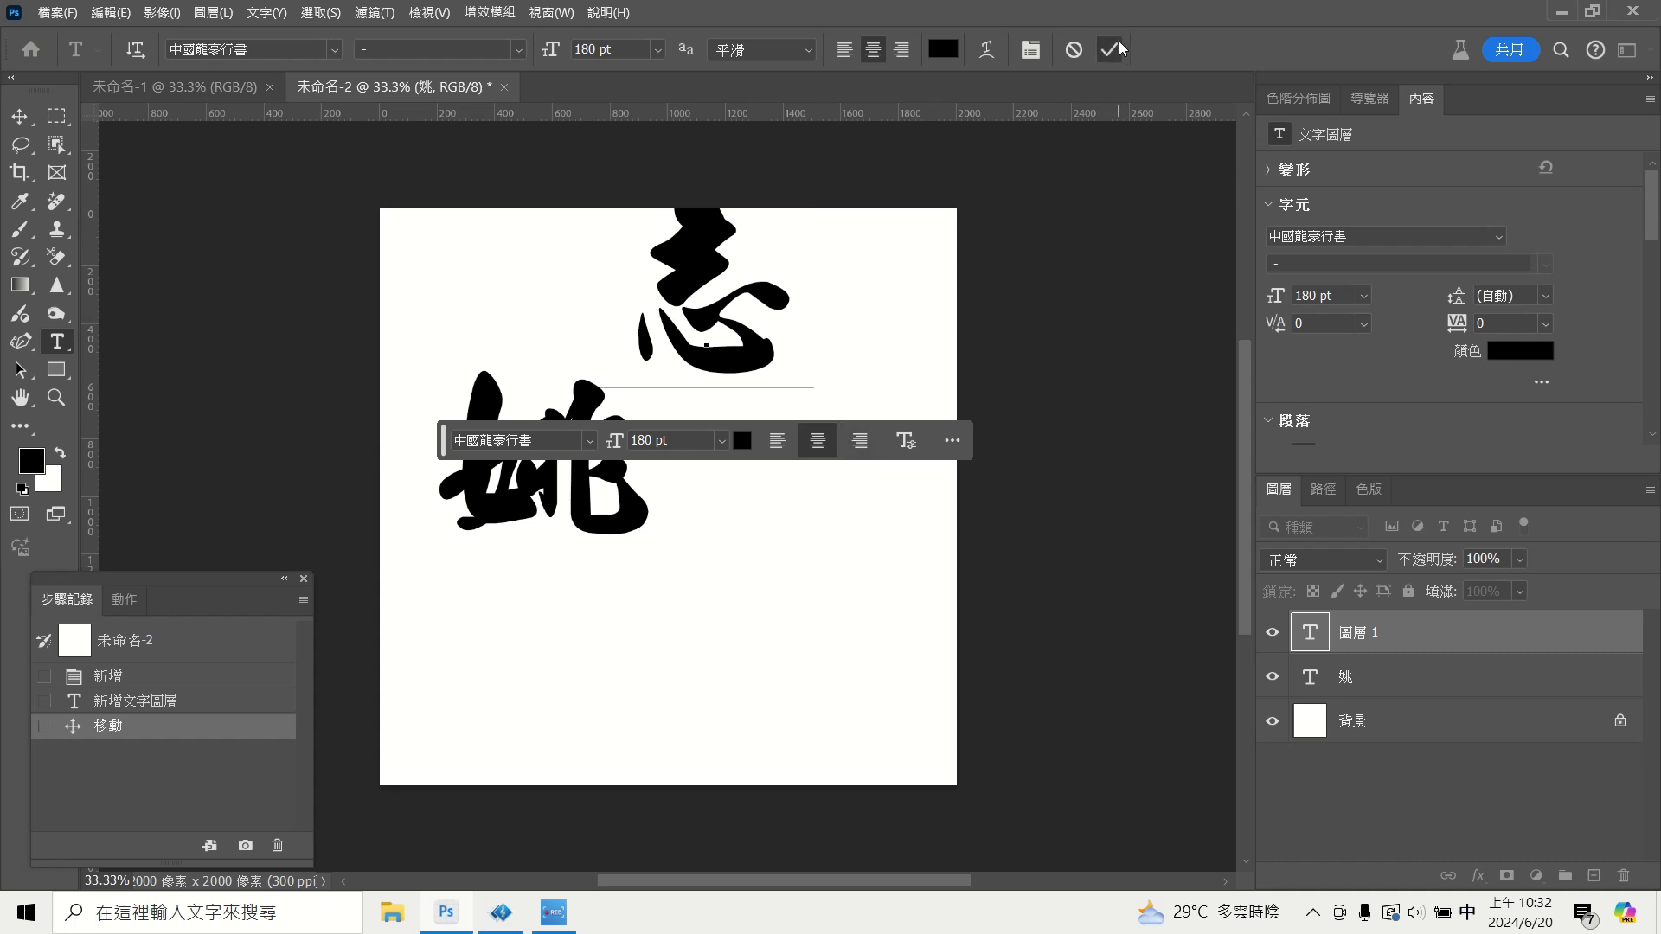
{"action": "left_click", "coordinate": [19, 116]}
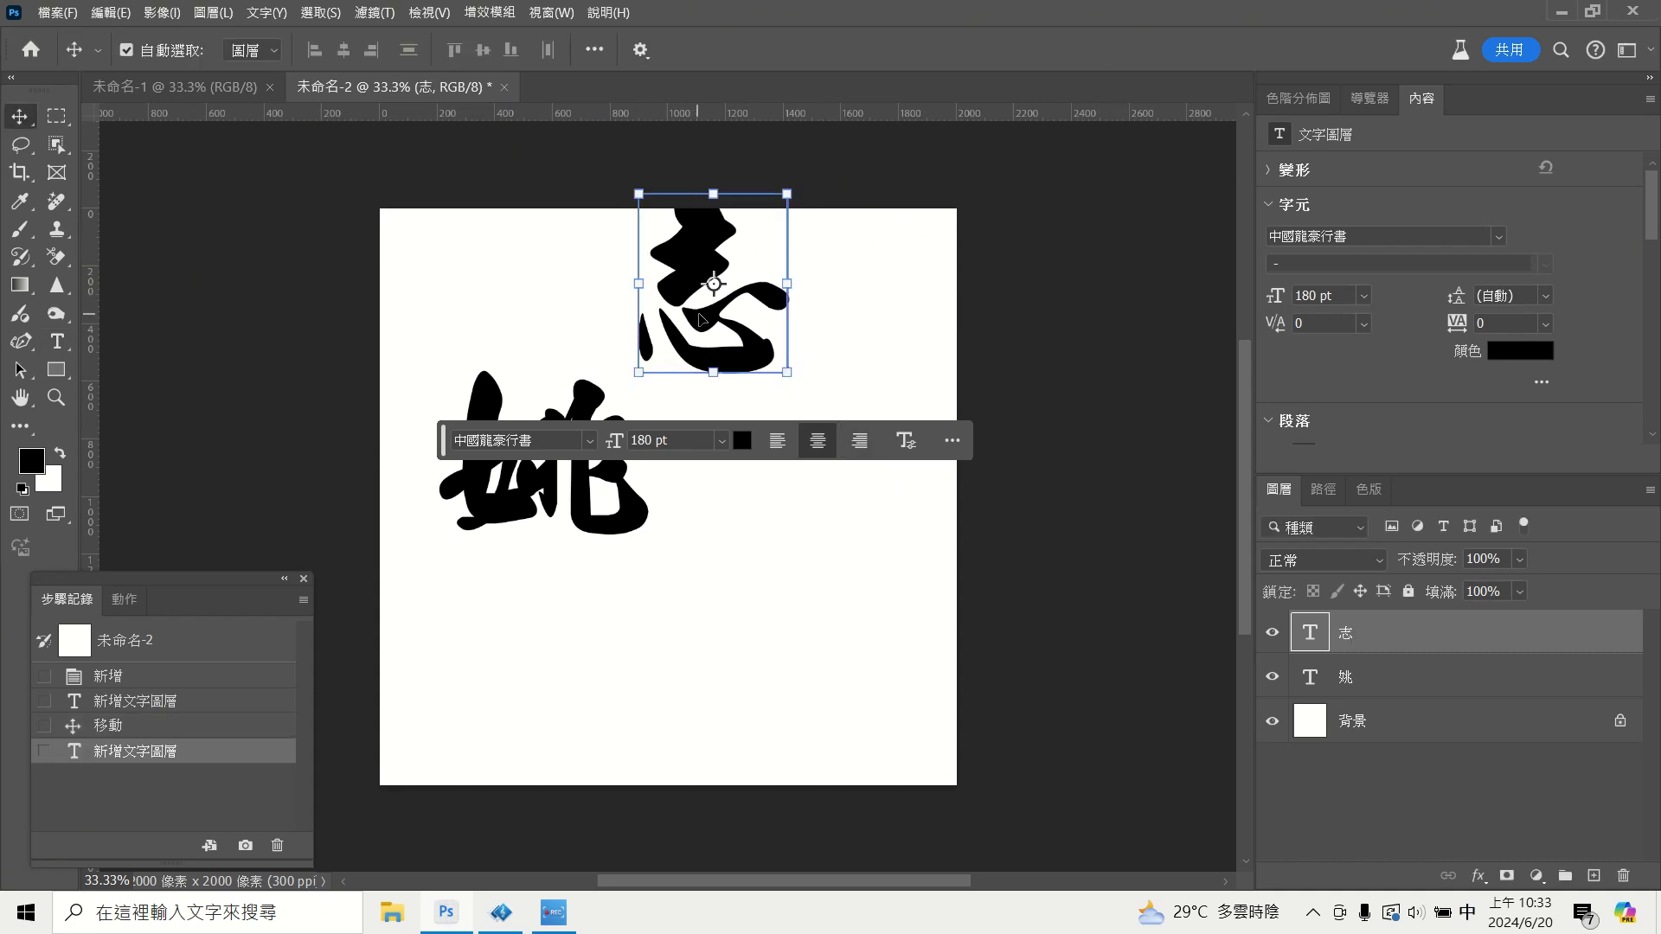
{"action": "left_click_drag", "start_coordinate": [718, 324], "coordinate": [768, 431]}
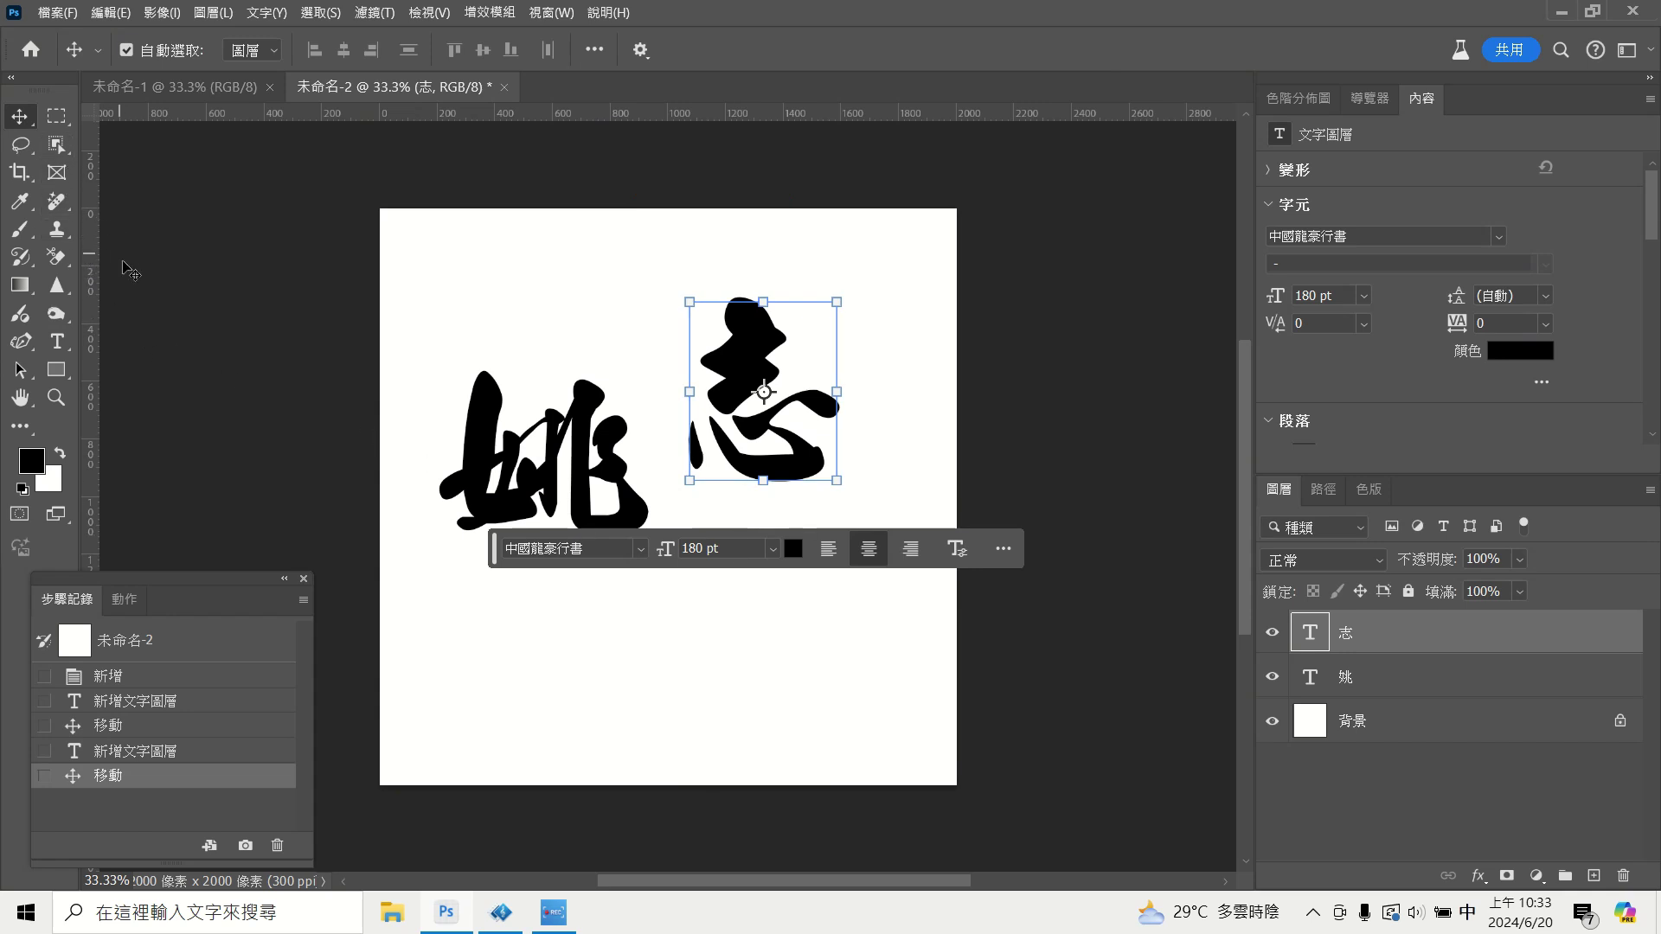
Add 成 as its own text layer and move it beneath 志 at lower right.
{"action": "left_click", "coordinate": [59, 344]}
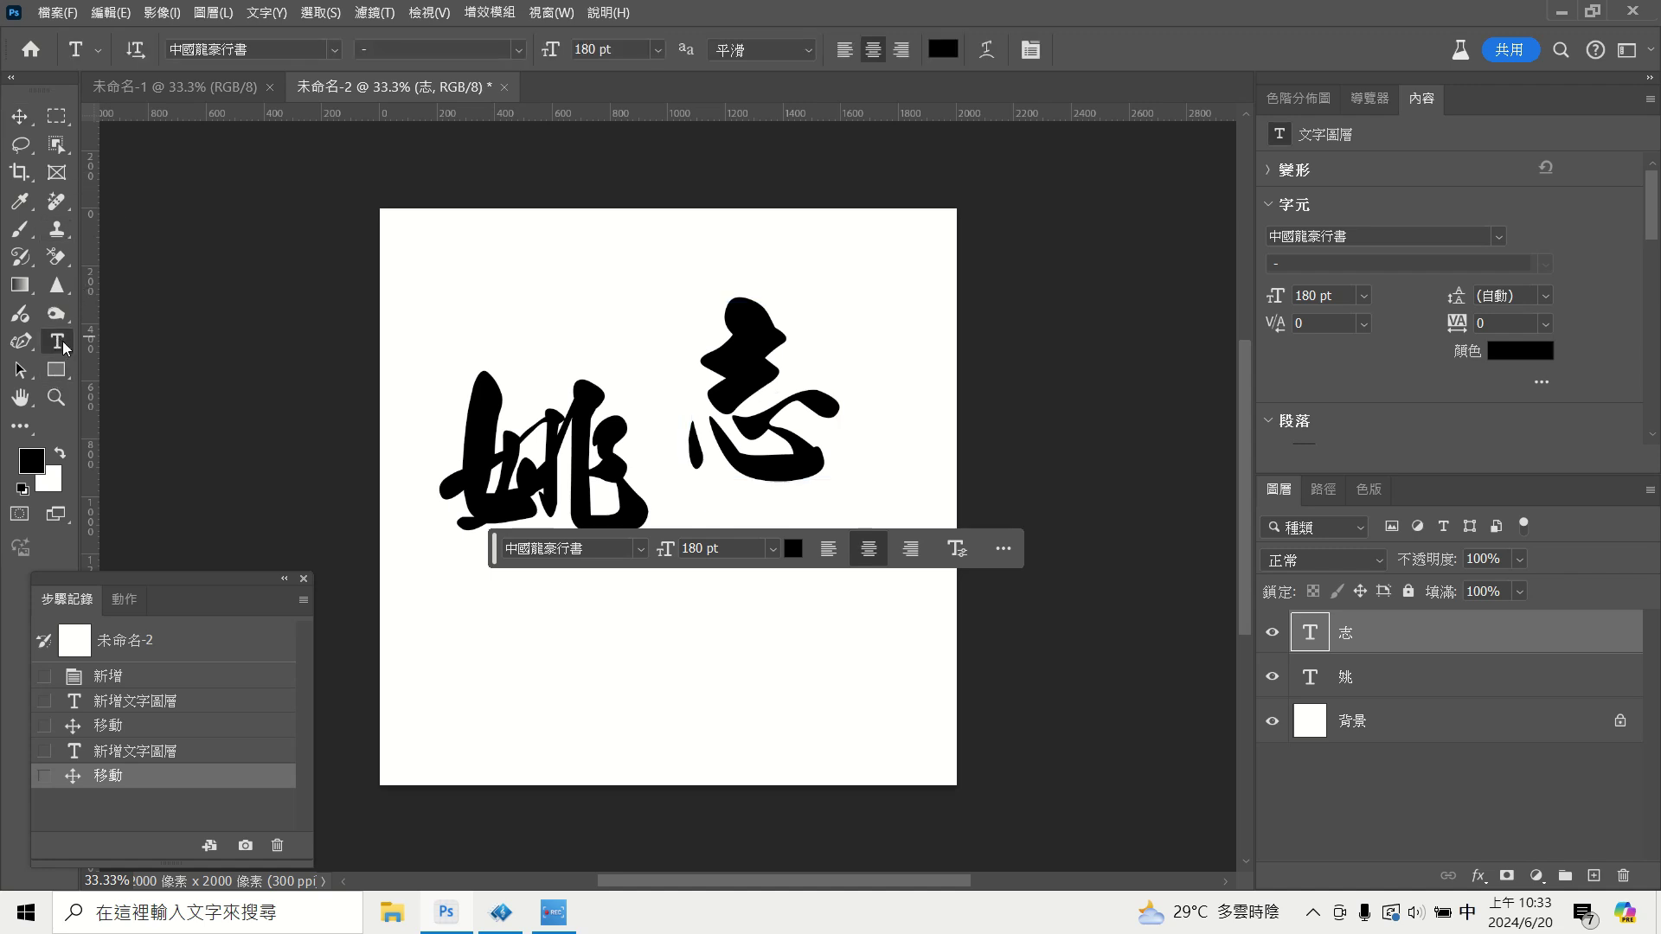
{"action": "left_click", "coordinate": [699, 605]}
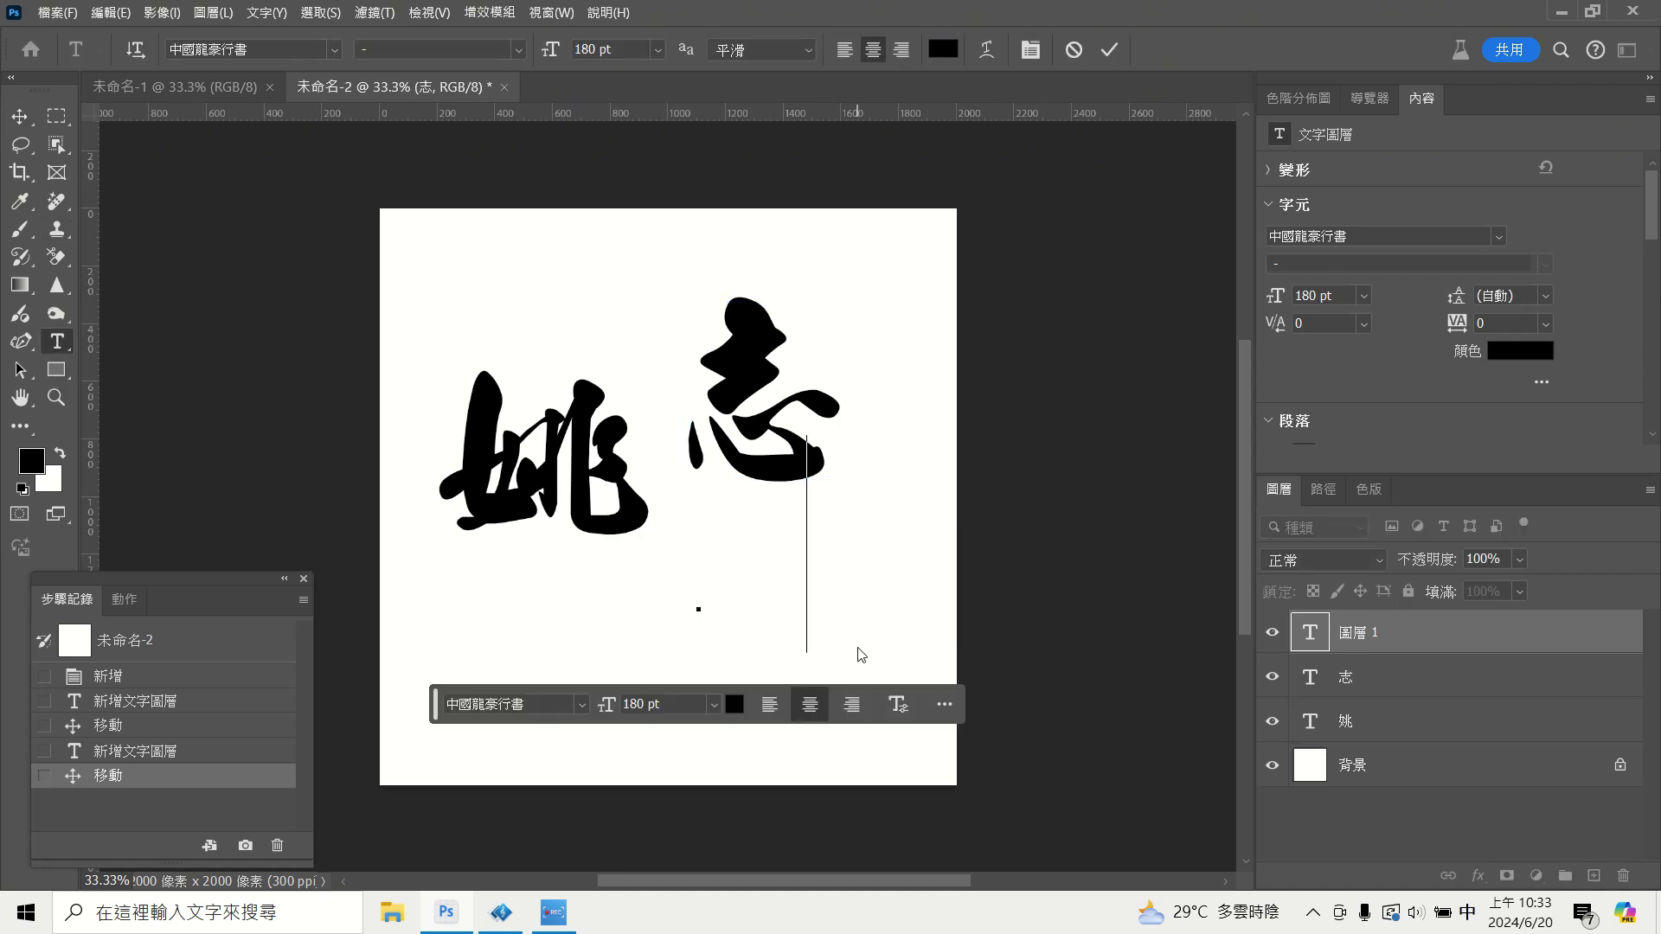
{"action": "type", "text": "千"}
{"action": "type", "text": "成"}
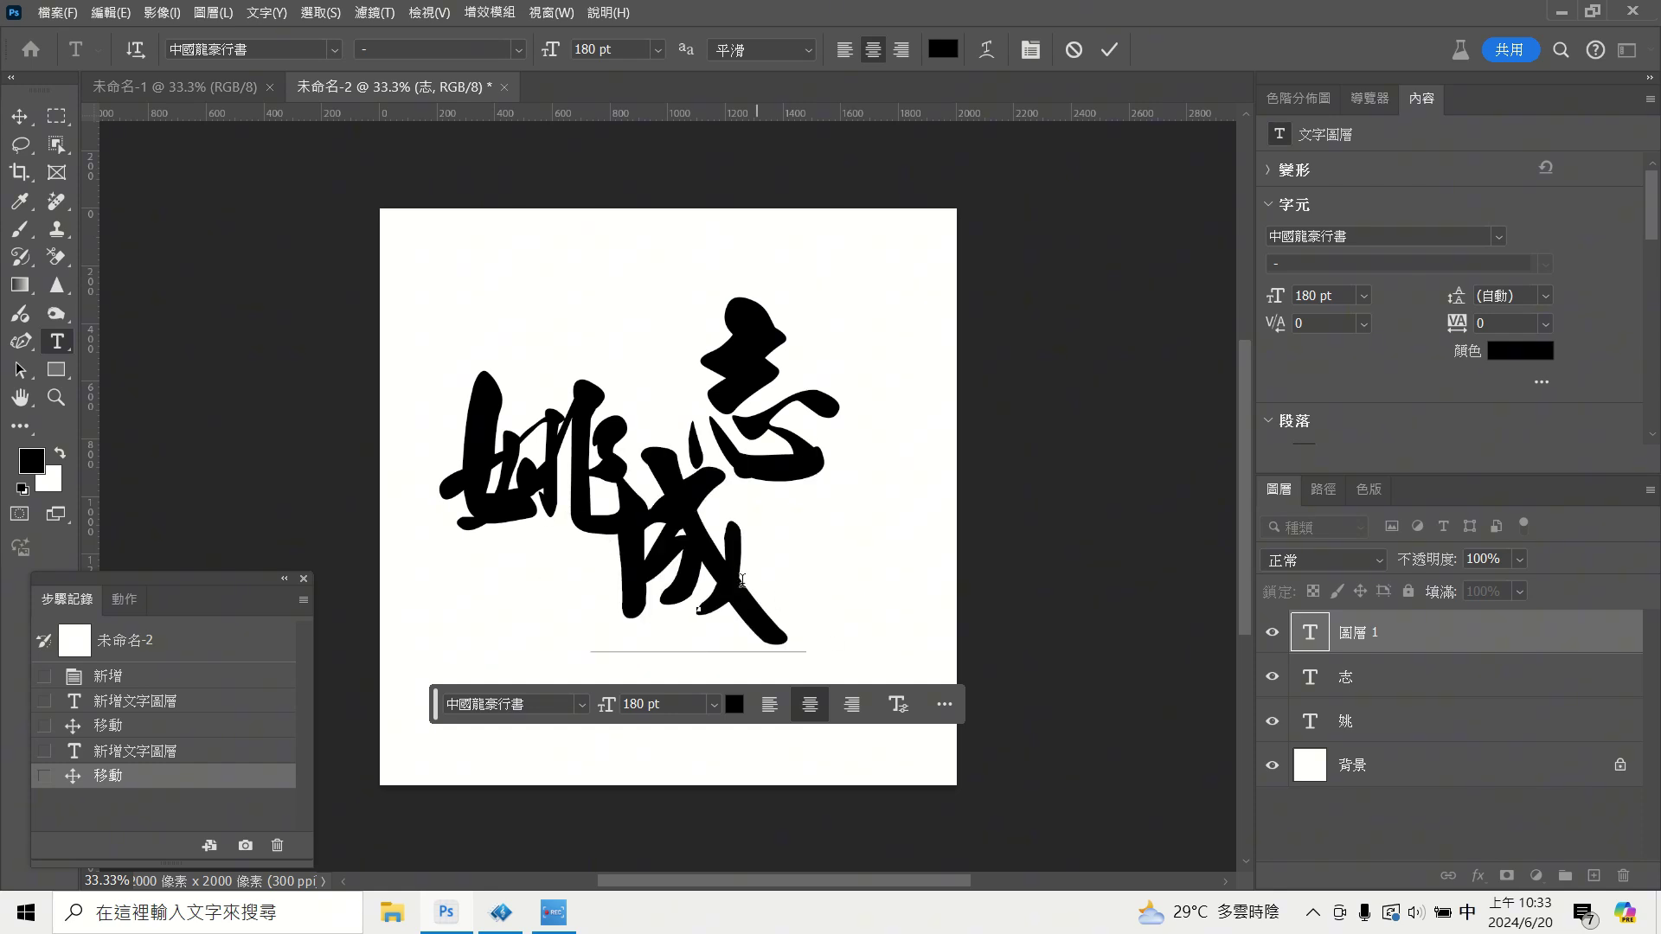
{"action": "left_click", "coordinate": [1109, 49]}
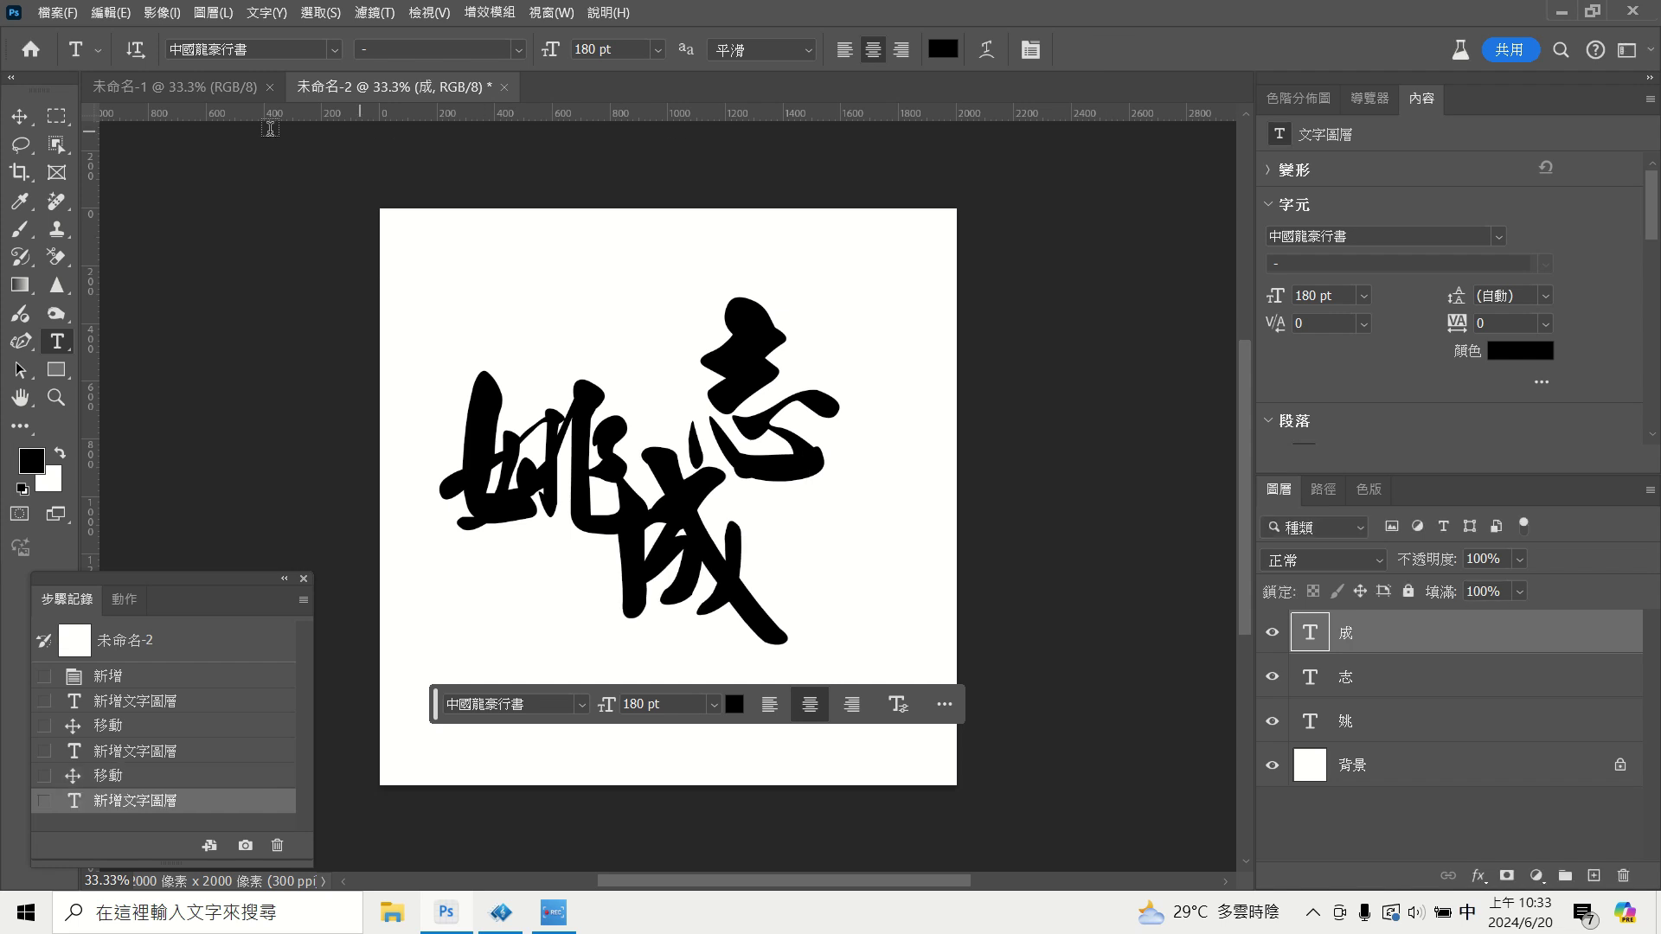
{"action": "left_click", "coordinate": [19, 116]}
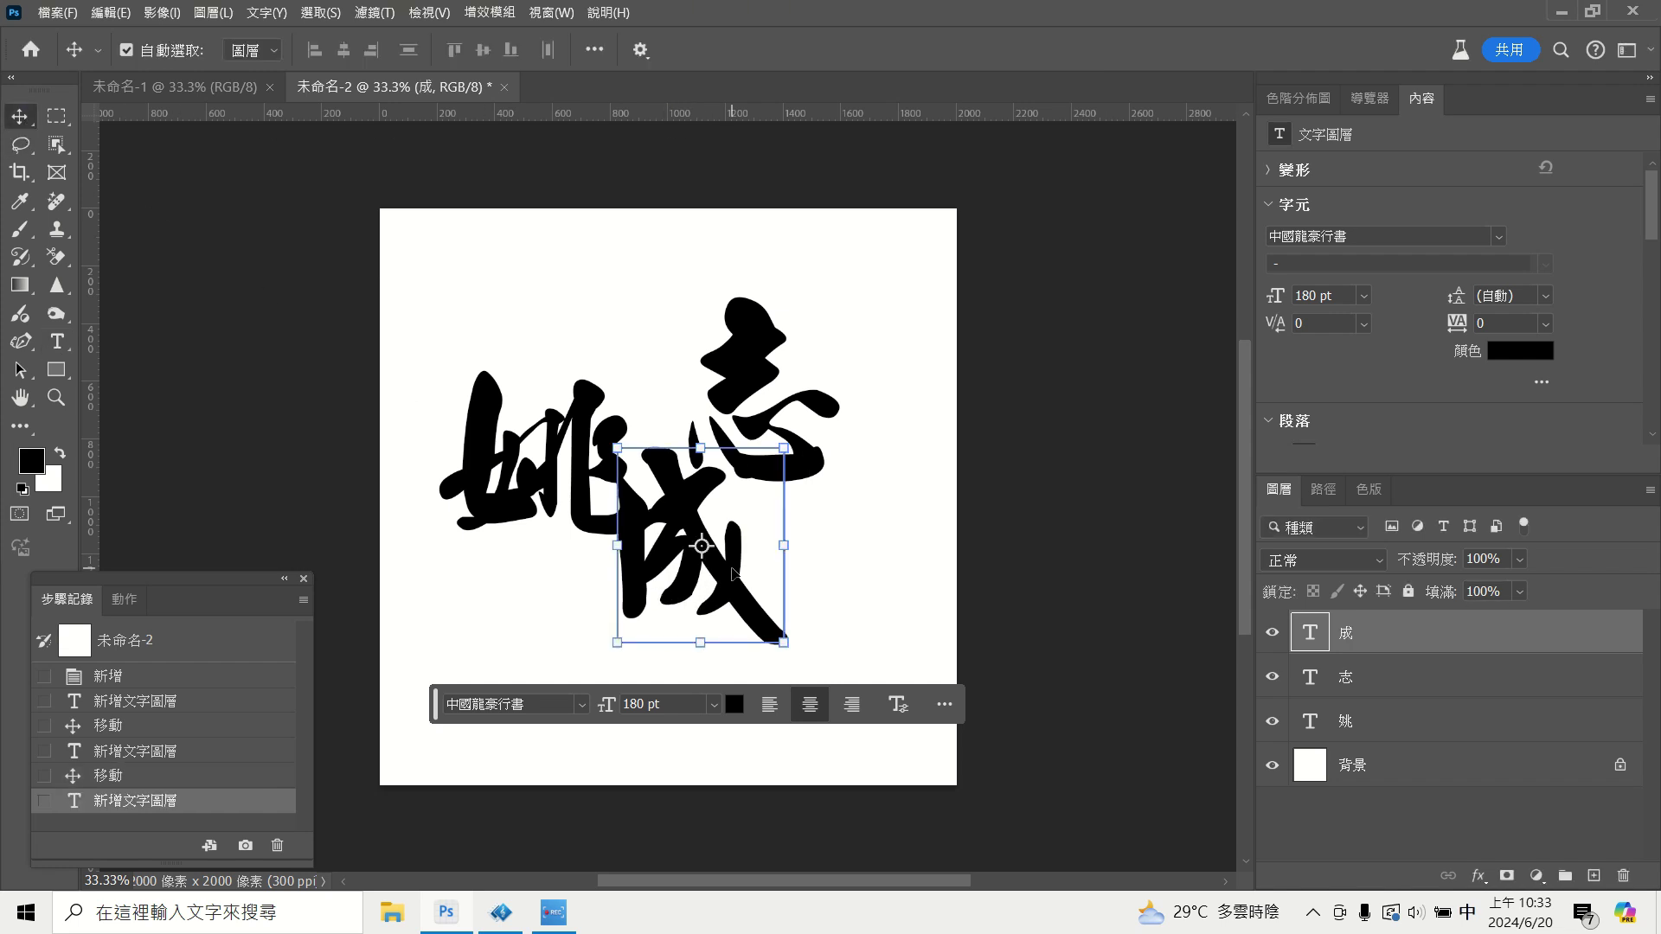
{"action": "left_click_drag", "start_coordinate": [731, 569], "coordinate": [802, 637]}
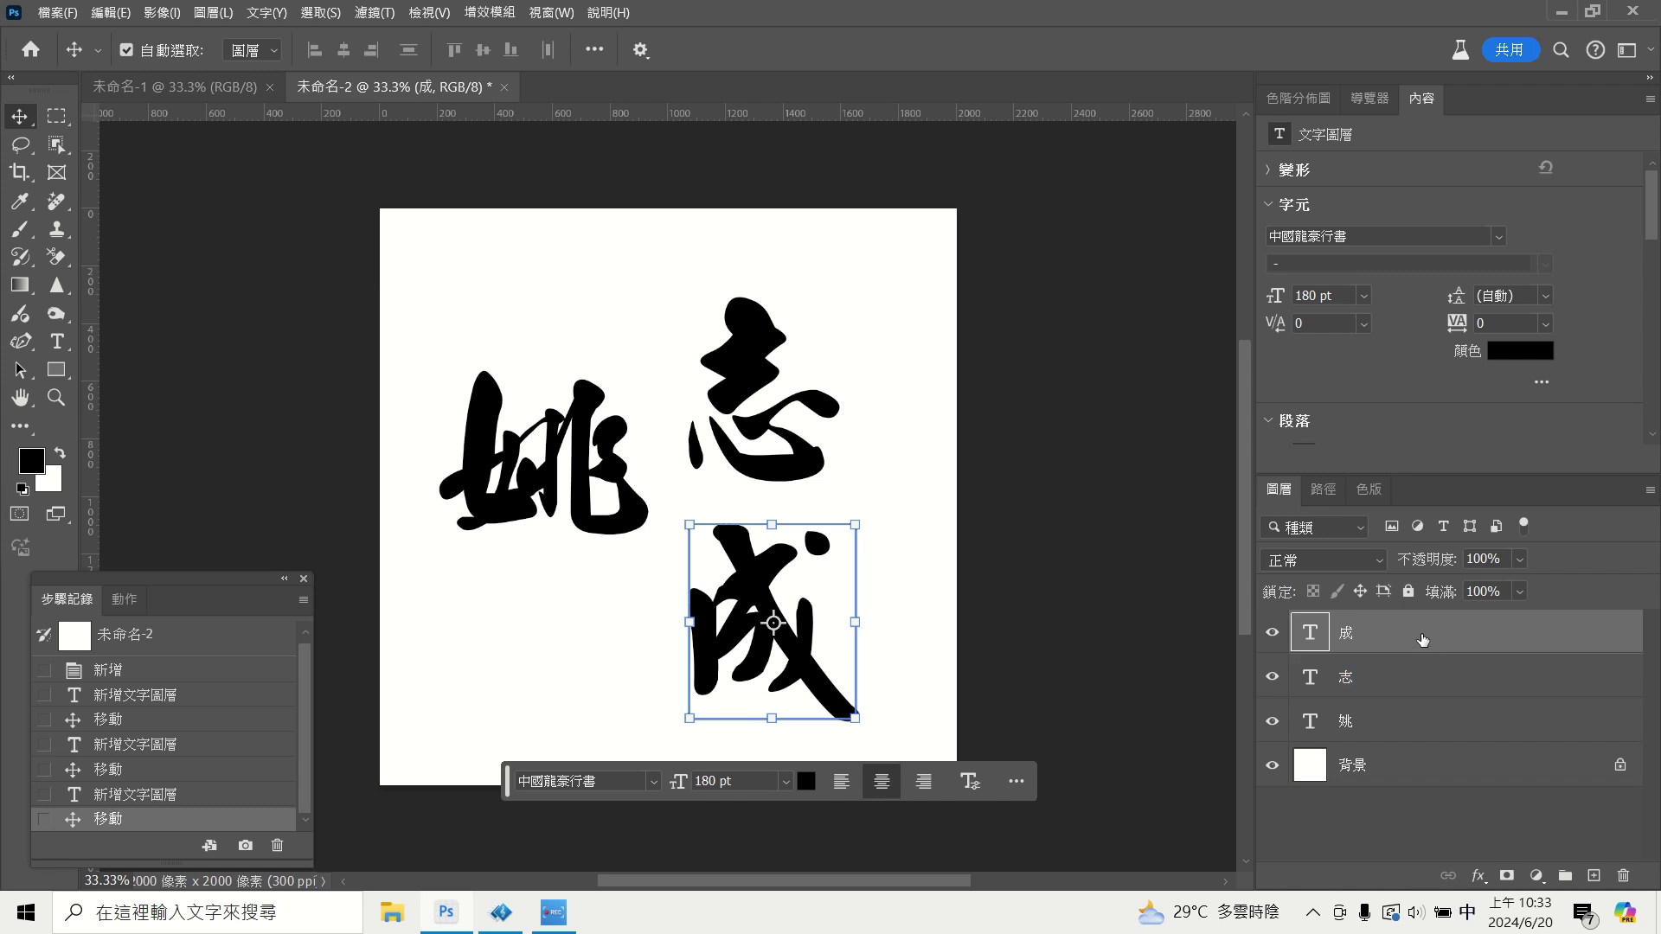
Free Transform the 姚 layer to resize and reposition it on the left.
{"action": "left_click", "coordinate": [1427, 678]}
{"action": "left_click", "coordinate": [1432, 721]}
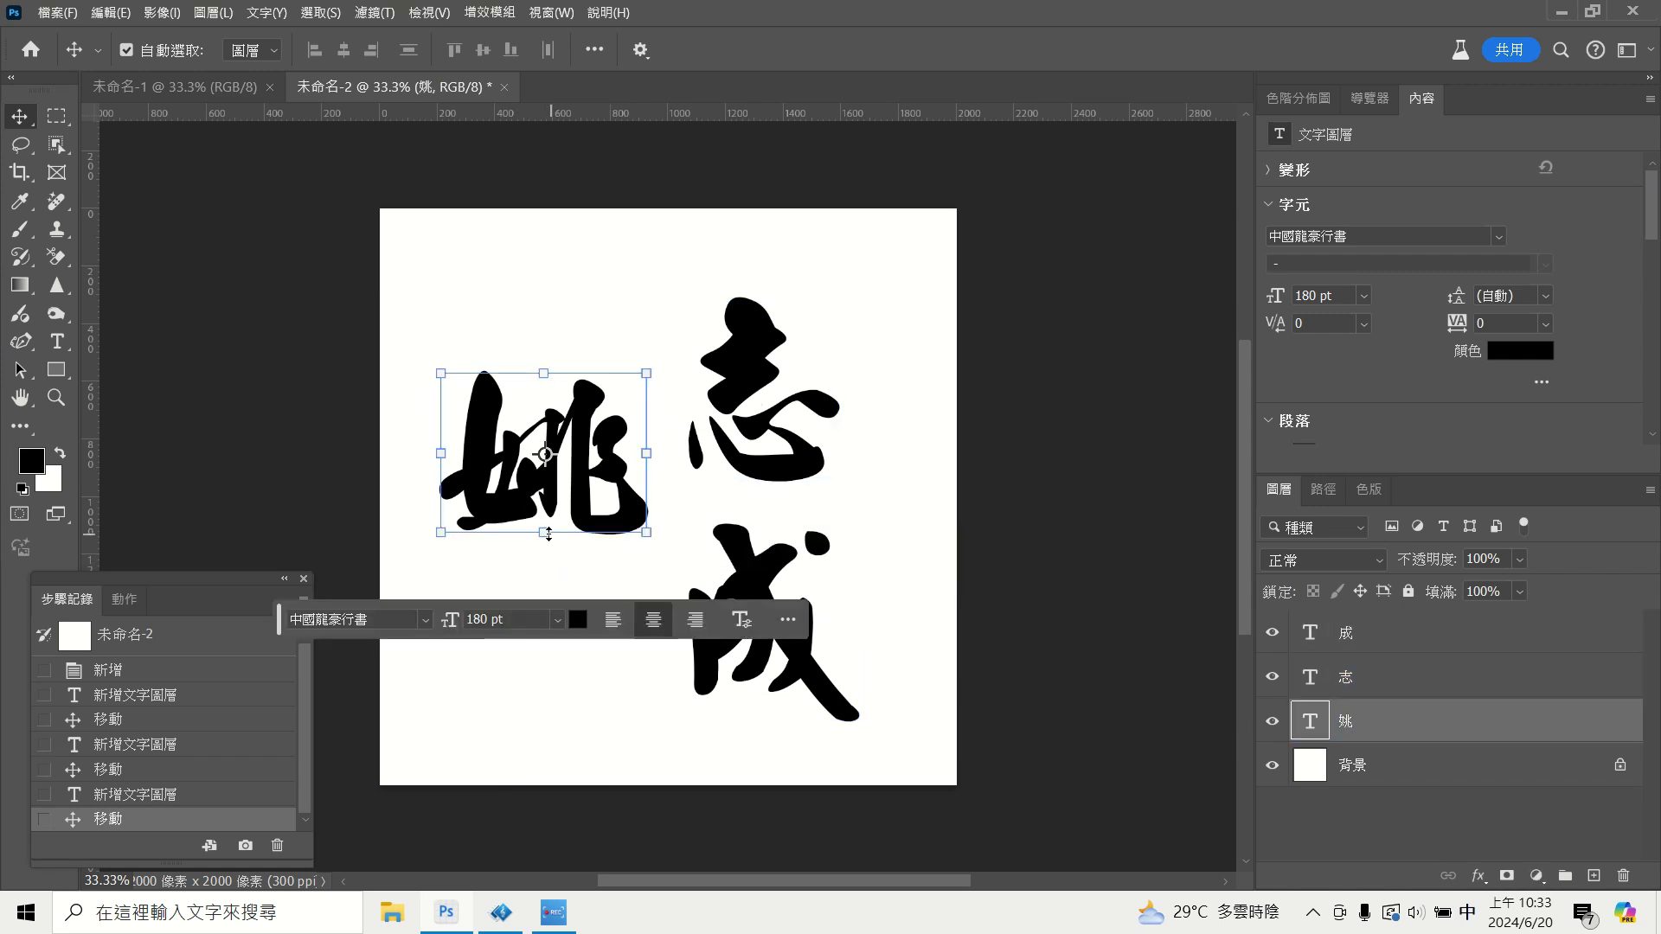
{"action": "left_click_drag", "start_coordinate": [548, 533], "coordinate": [540, 554]}
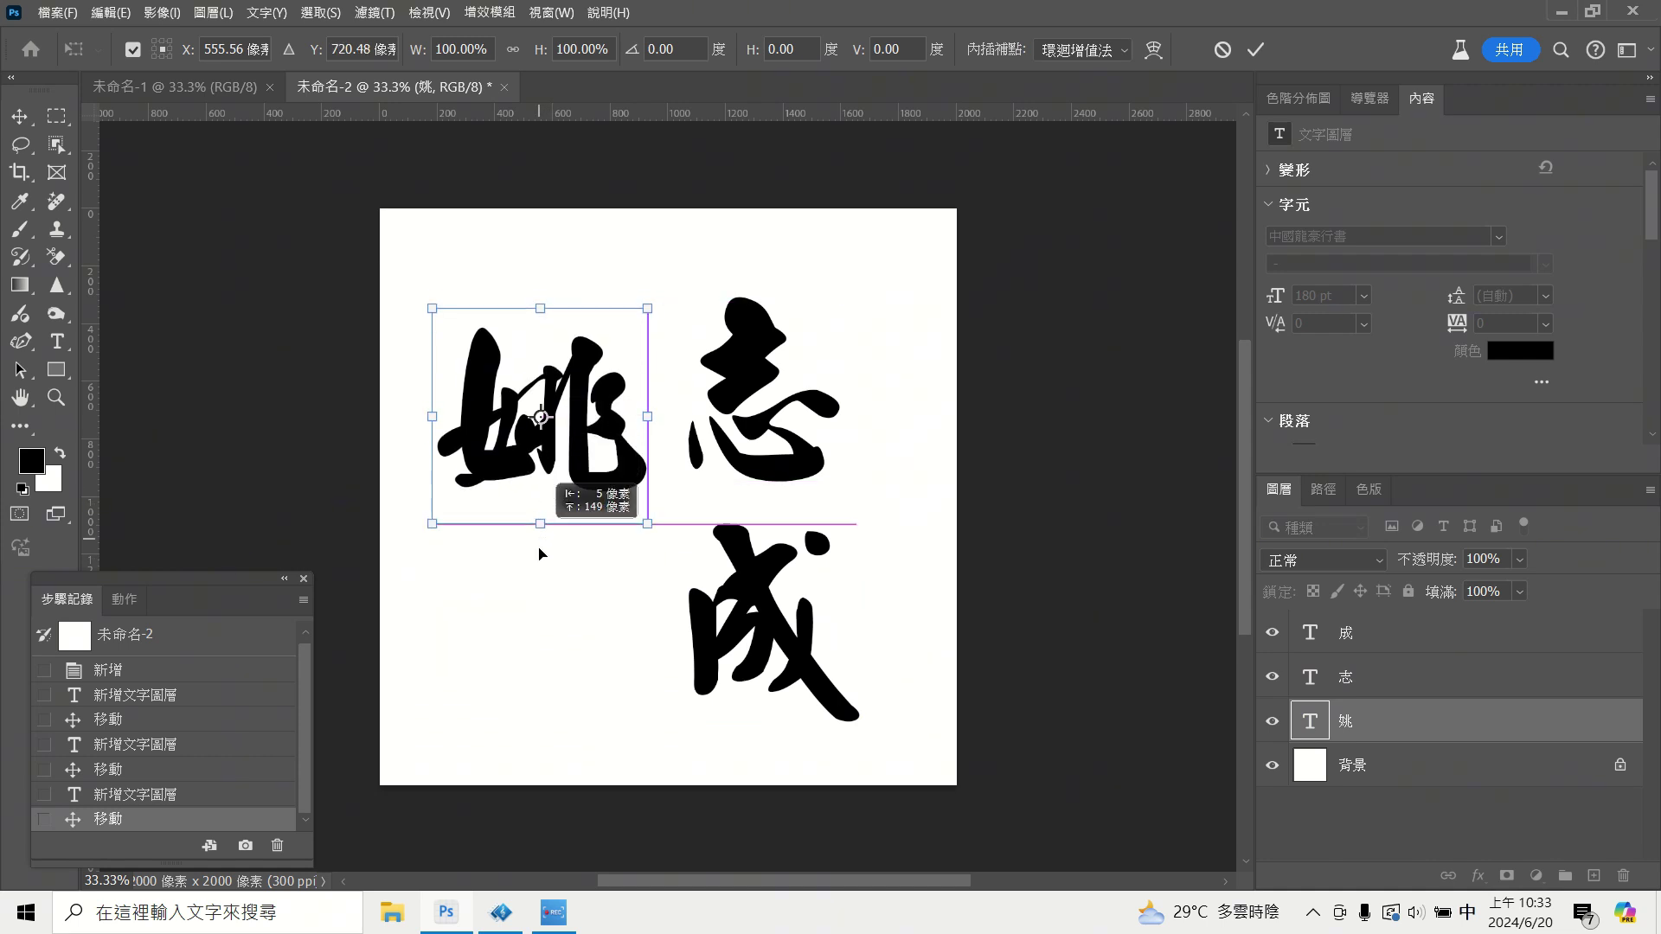
{"action": "left_click_drag", "start_coordinate": [540, 554], "coordinate": [540, 591]}
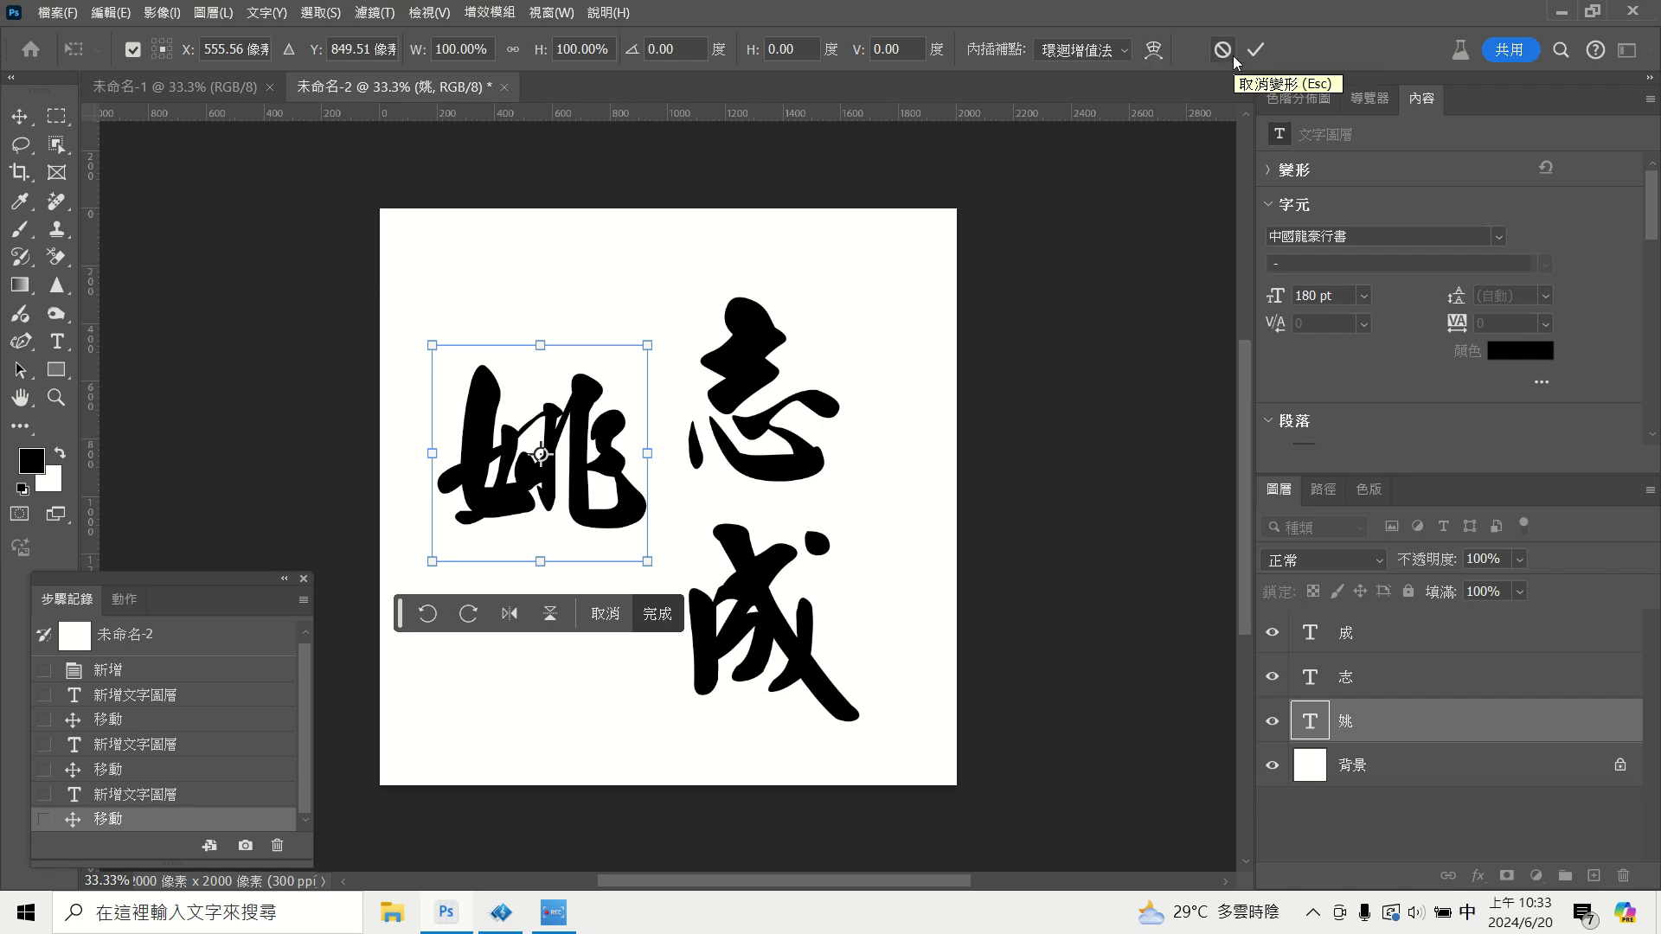
{"action": "left_click", "coordinate": [1256, 51]}
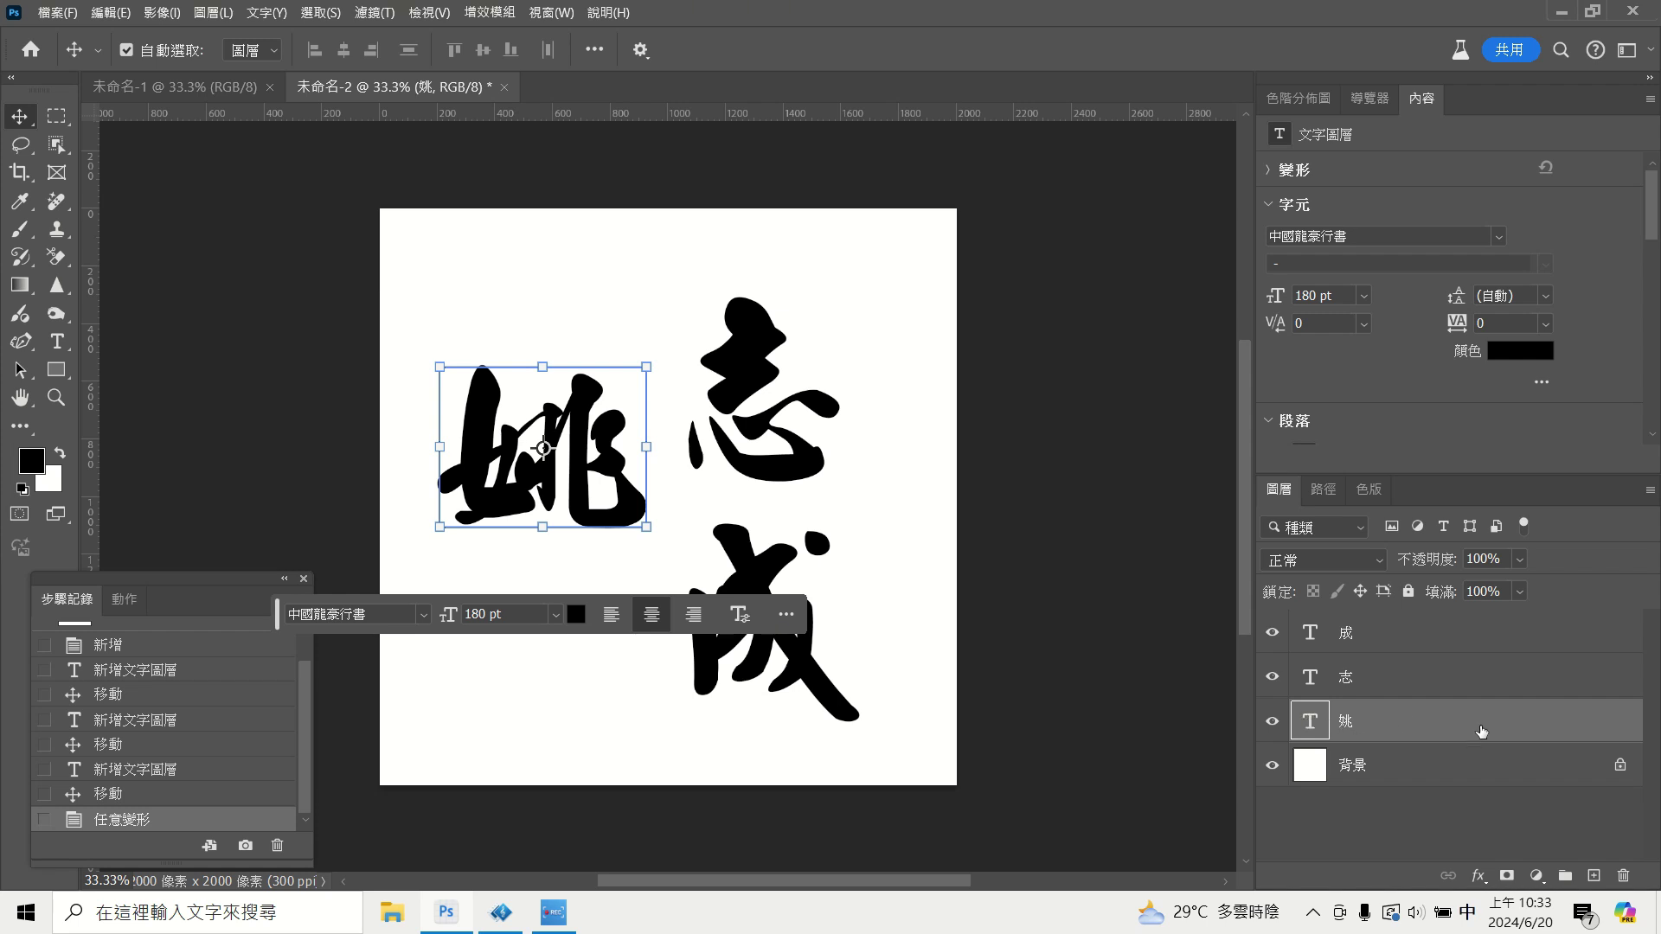
Rasterize the 姚 type layer into a pixel layer.
{"action": "right_click", "coordinate": [1552, 731]}
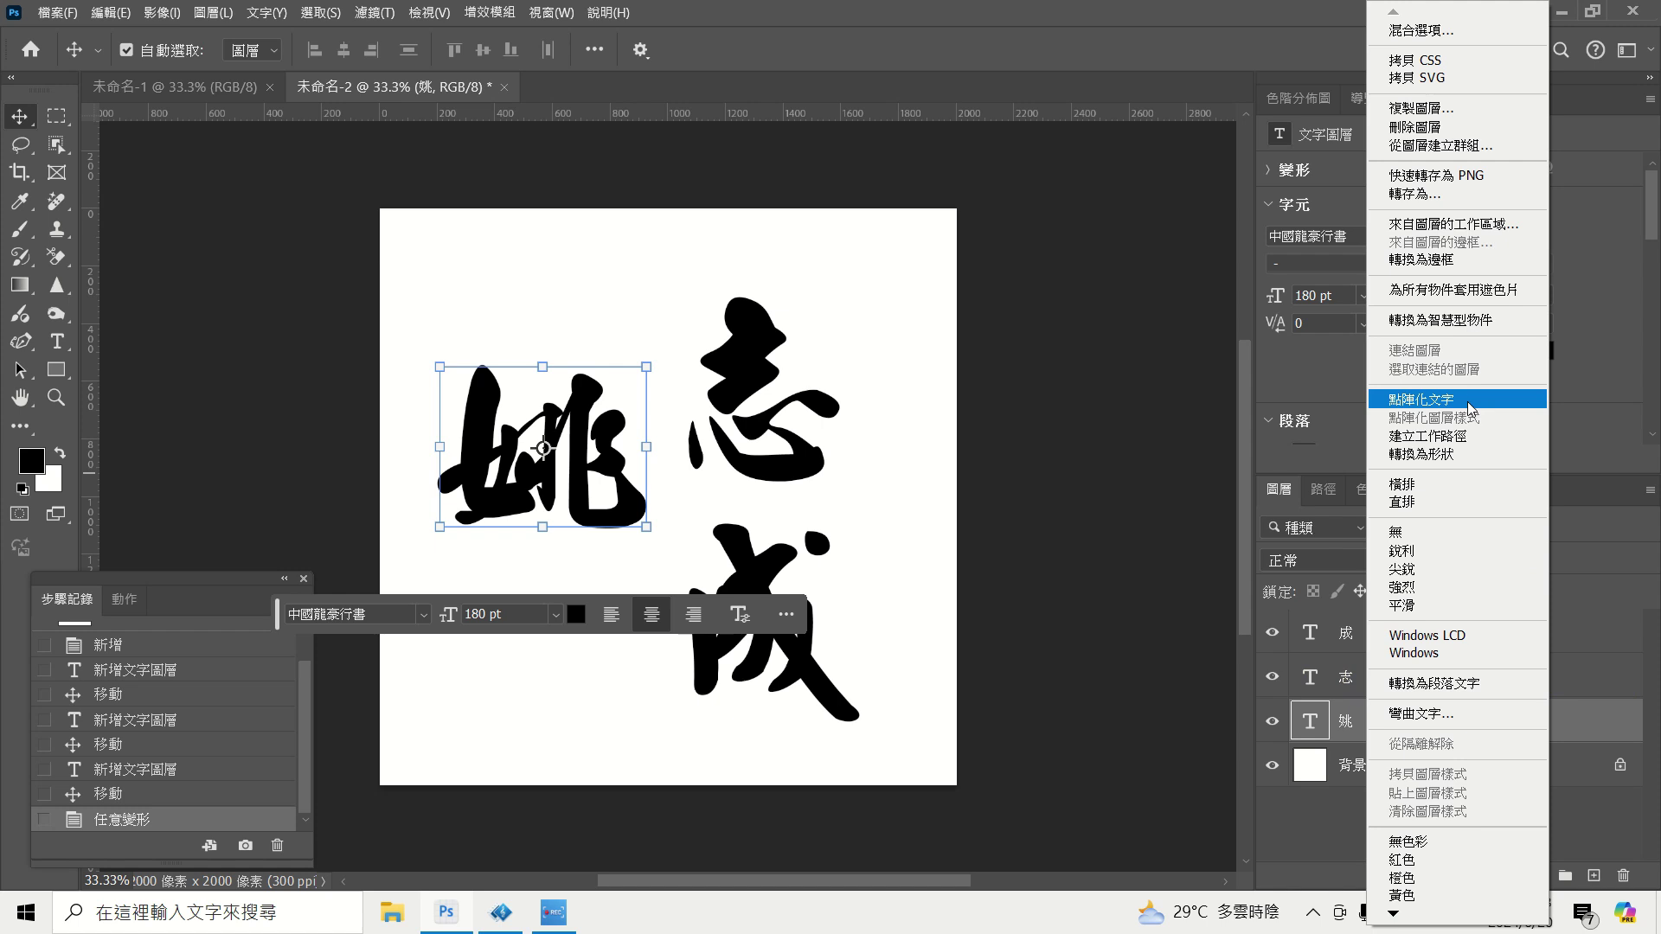
{"action": "left_click", "coordinate": [1467, 399]}
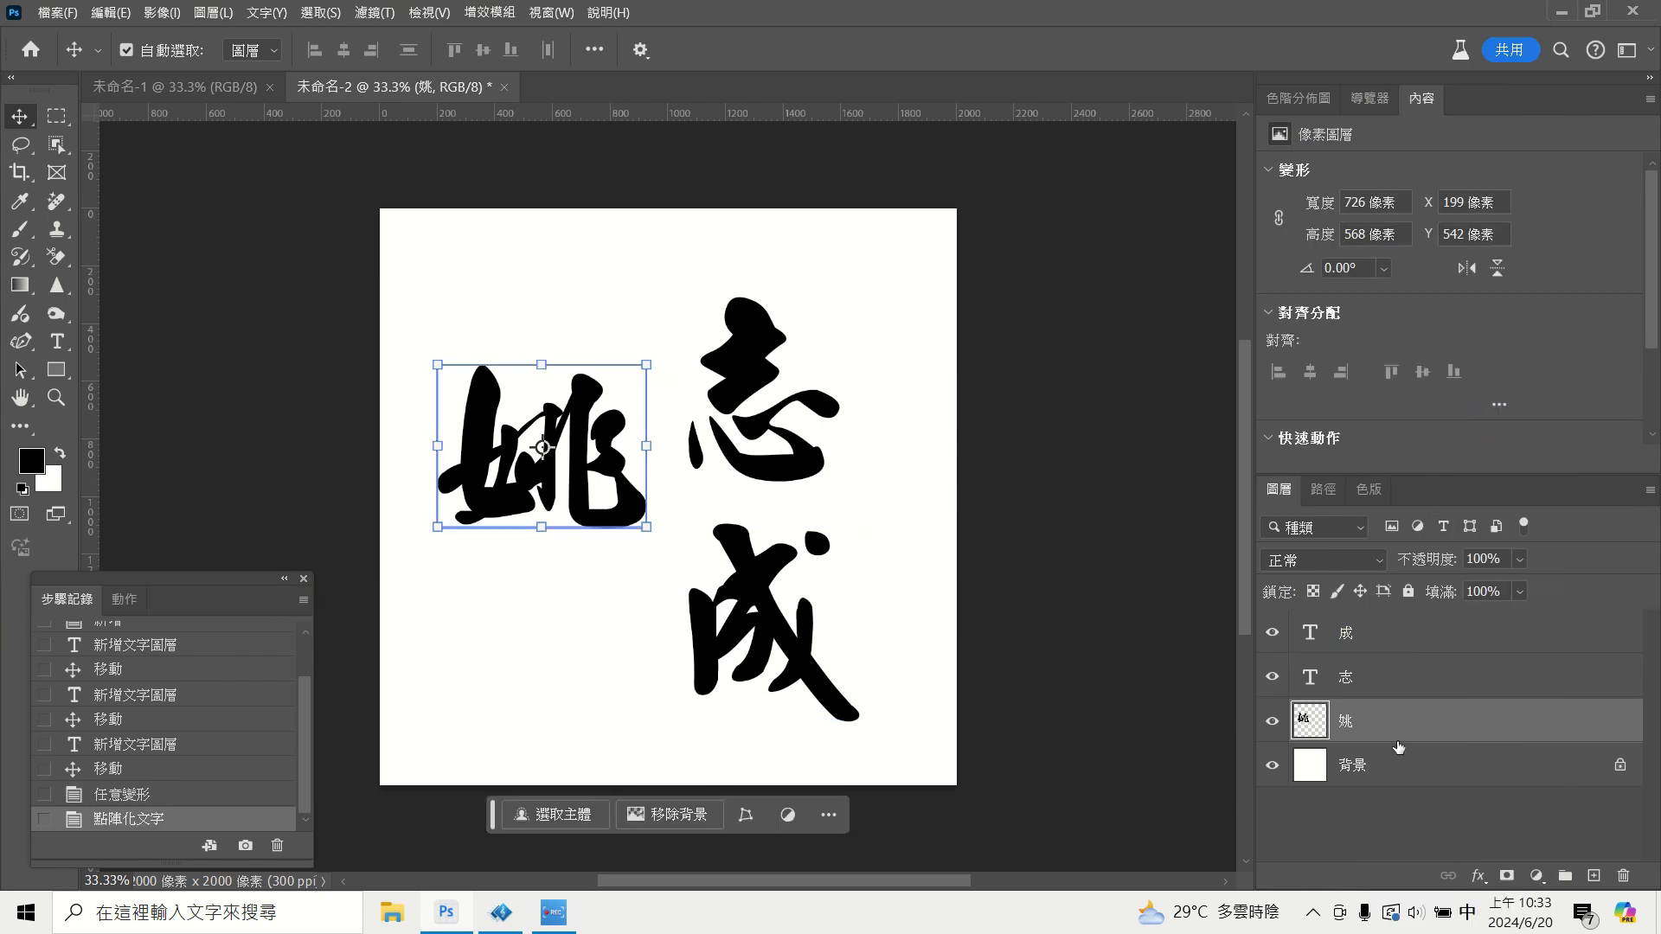
{"action": "right_click", "coordinate": [1449, 736]}
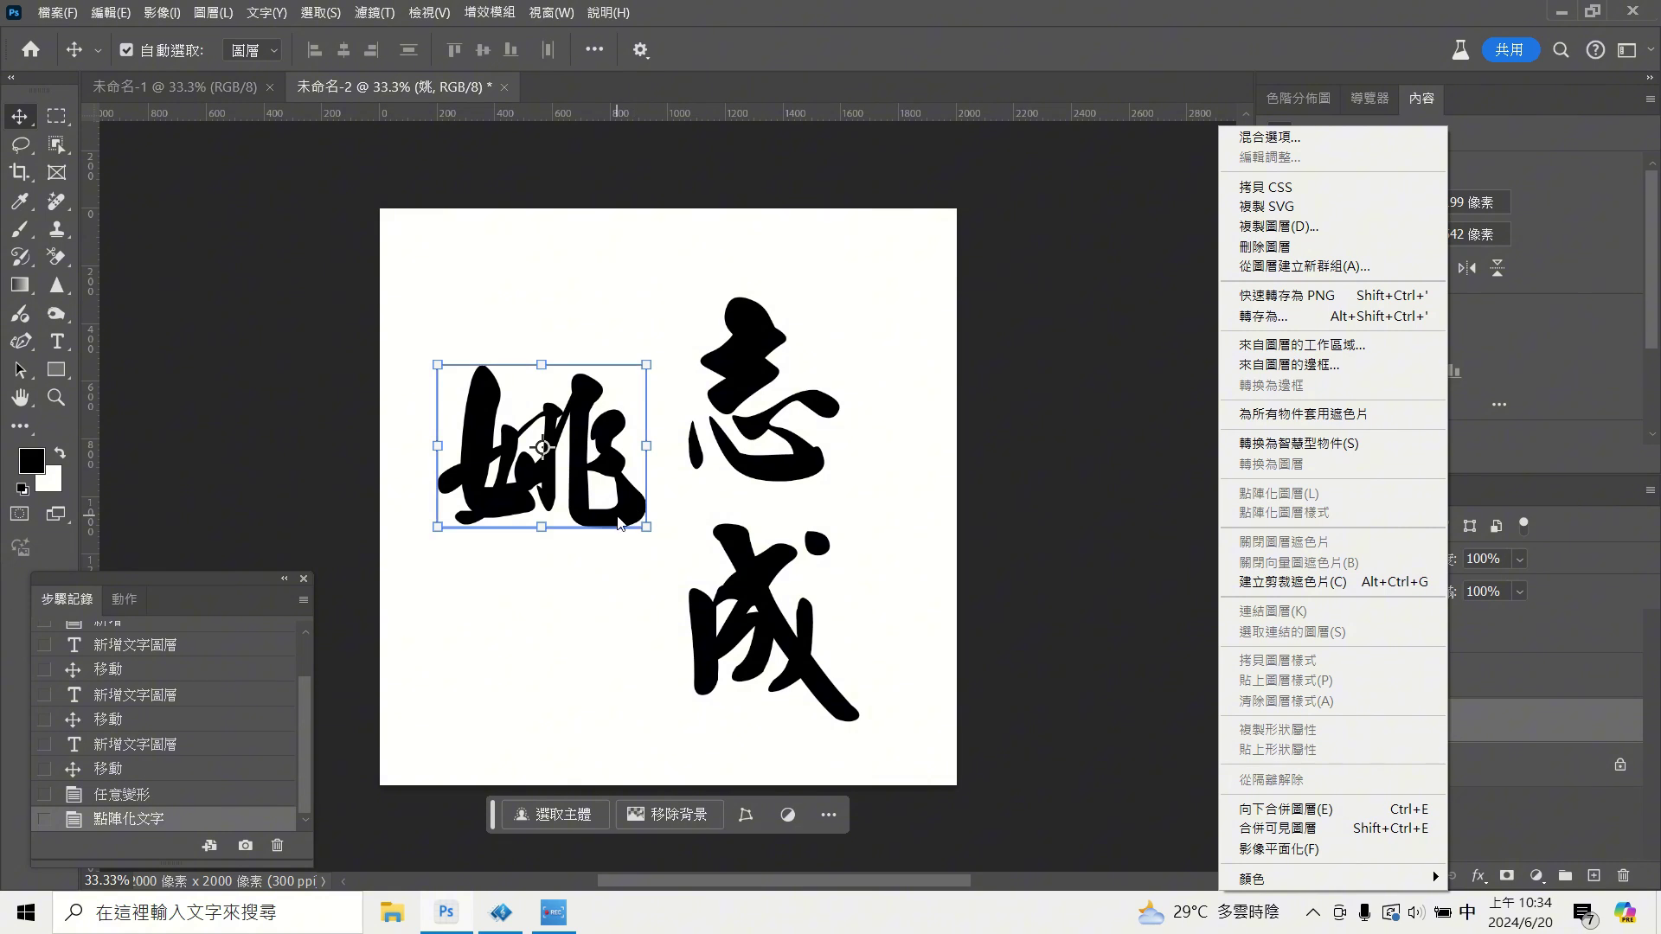
{"action": "left_click", "coordinate": [1630, 749]}
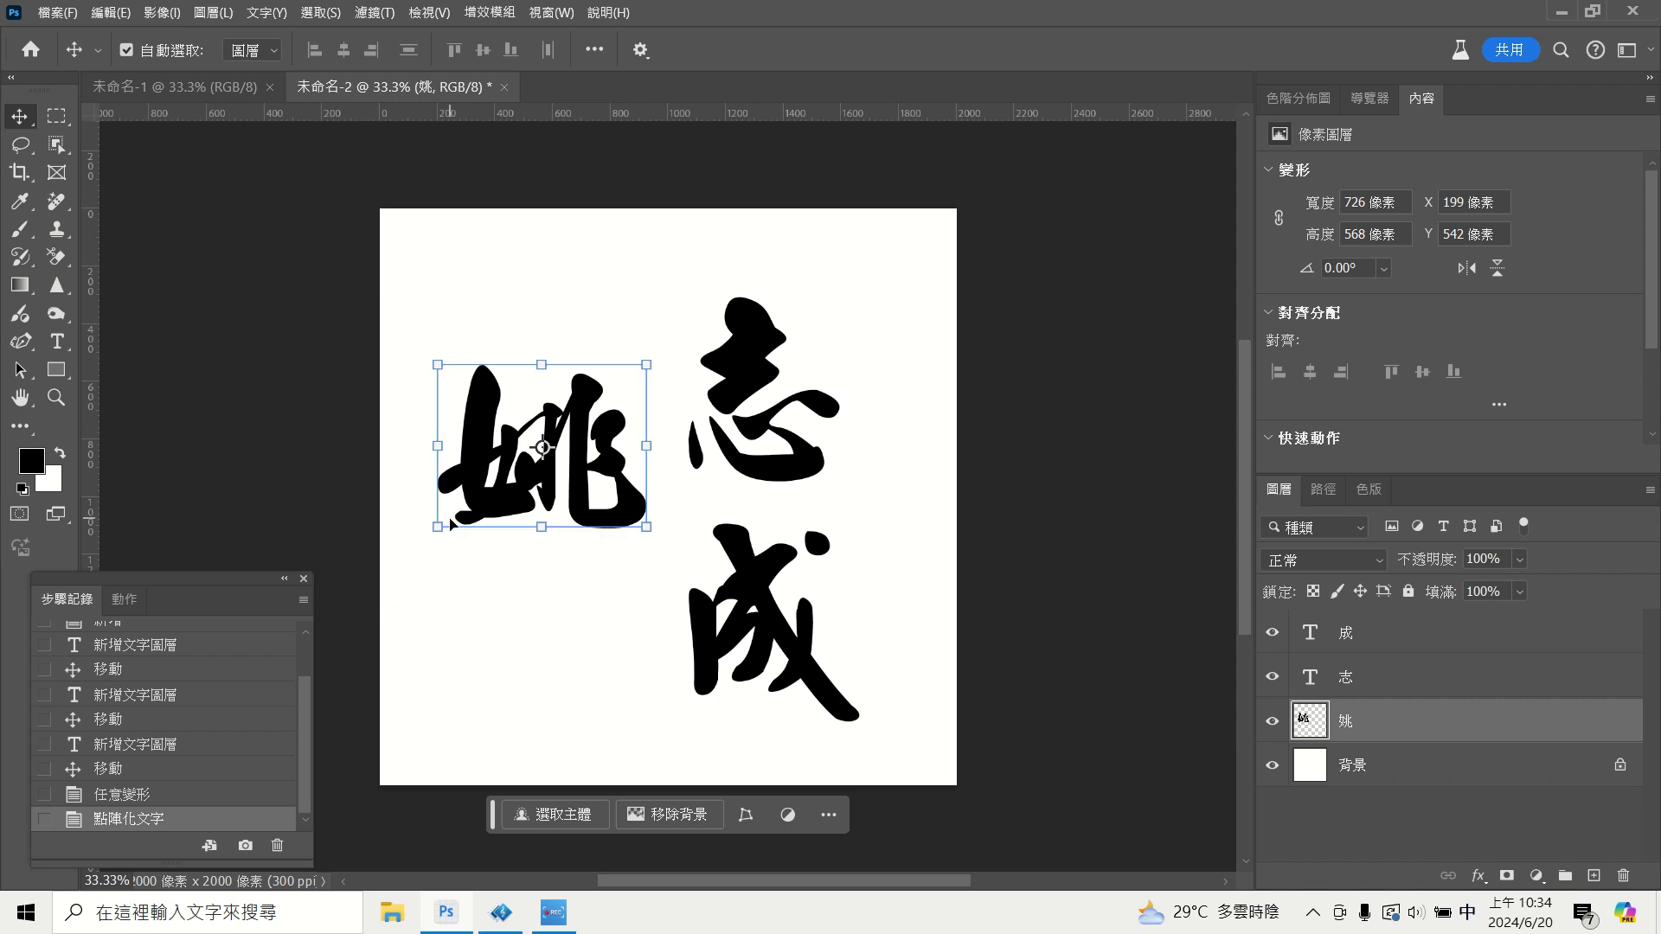
Stretch 姚 vertically to about 234% of its height.
{"action": "left_click_drag", "start_coordinate": [542, 364], "coordinate": [547, 302]}
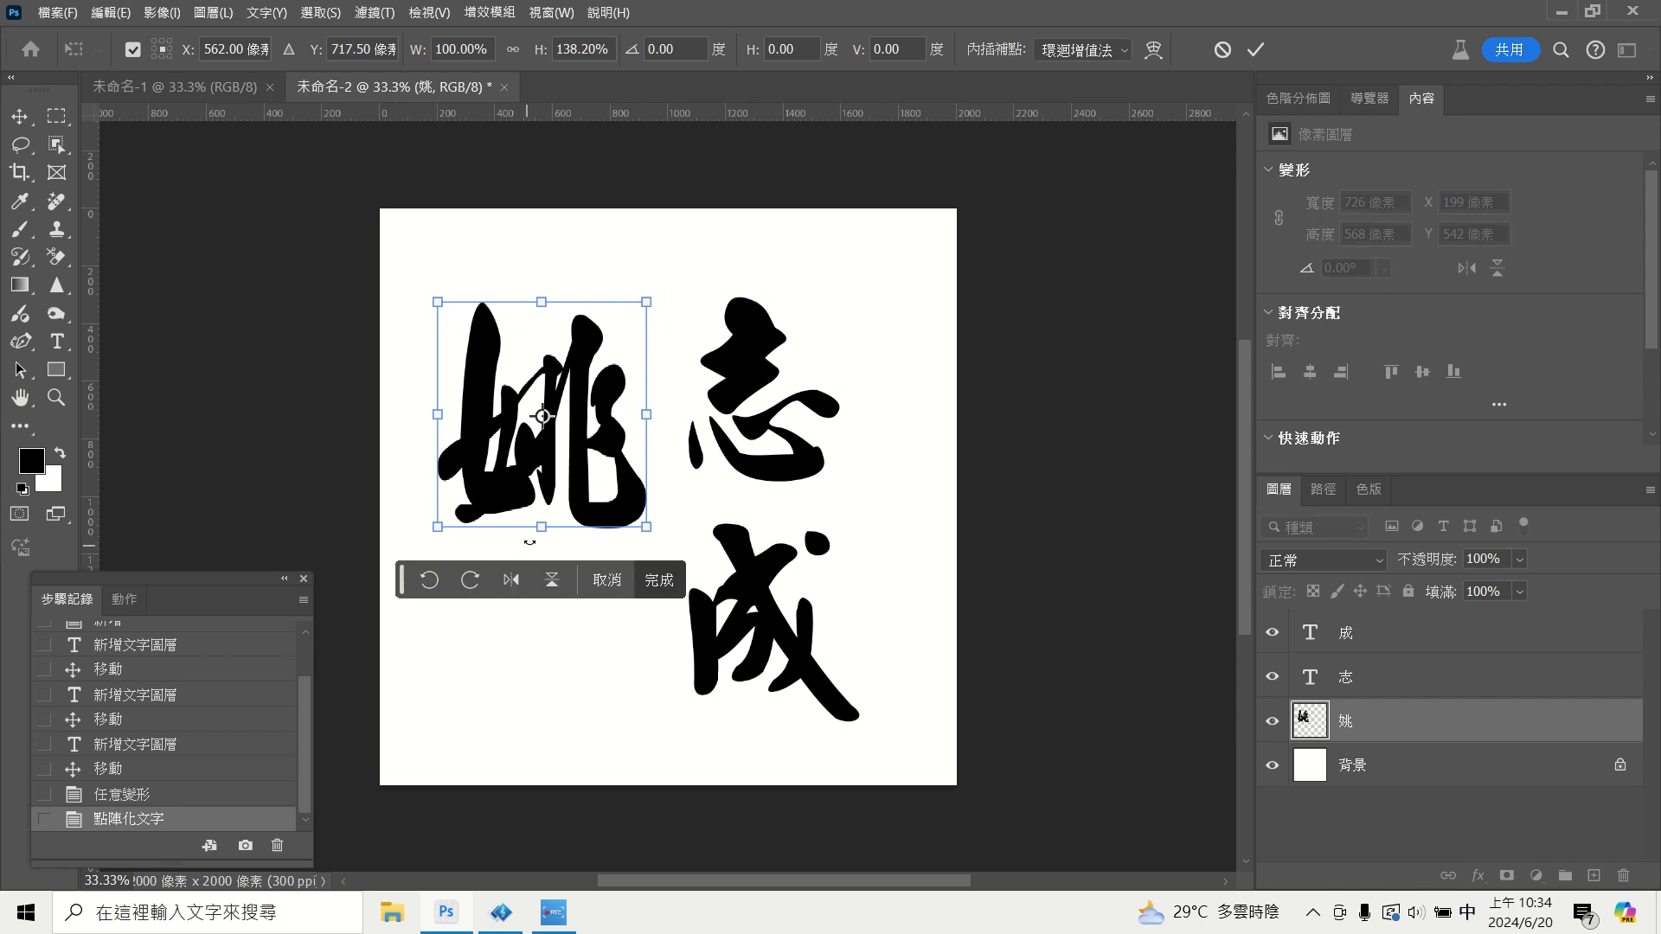
{"action": "left_click_drag", "start_coordinate": [540, 528], "coordinate": [541, 684]}
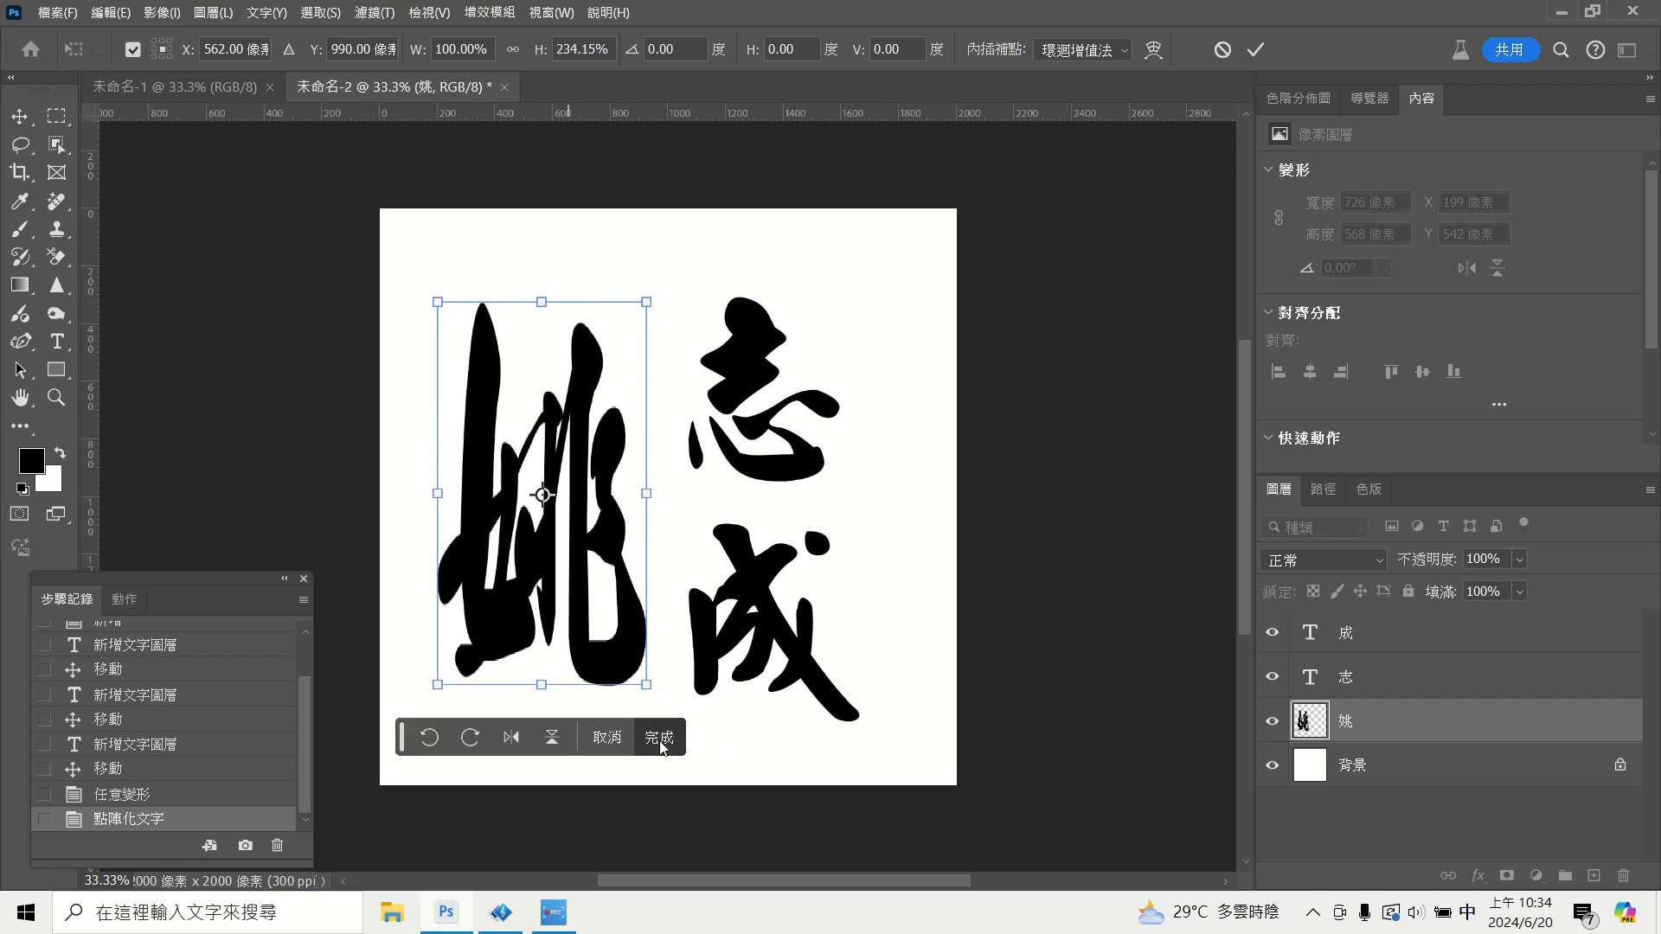
{"action": "key", "text": "Return"}
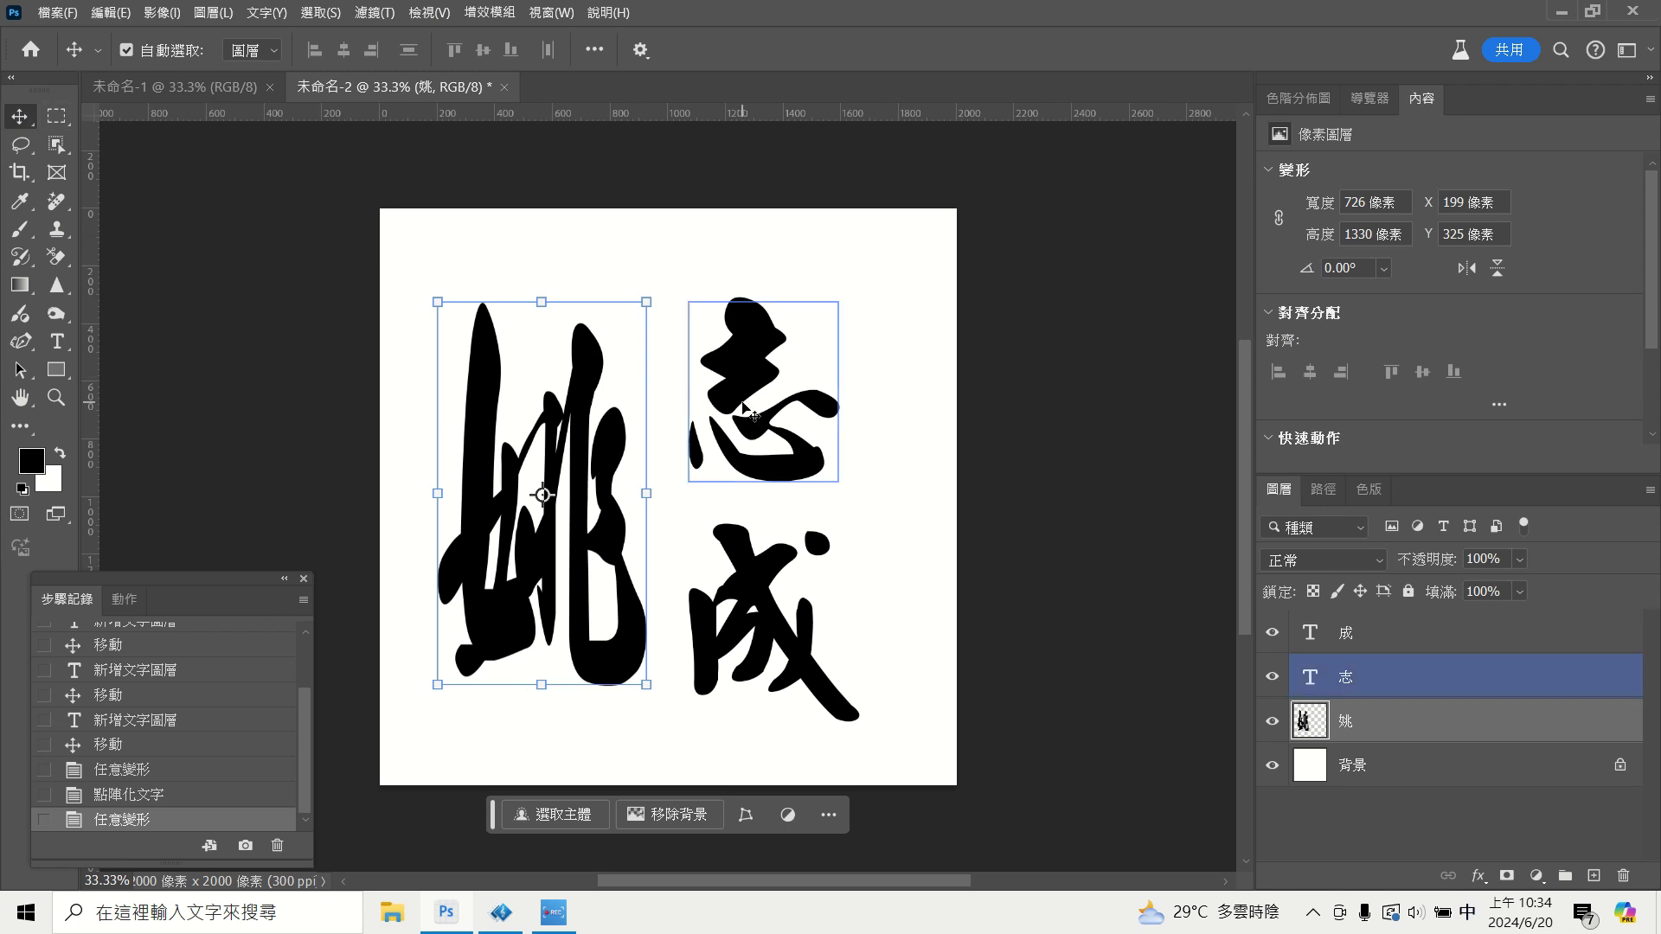
Nudge 志, 成 and the tall 姚 horizontally into the final name layout.
{"action": "left_click_drag", "start_coordinate": [742, 407], "coordinate": [784, 407]}
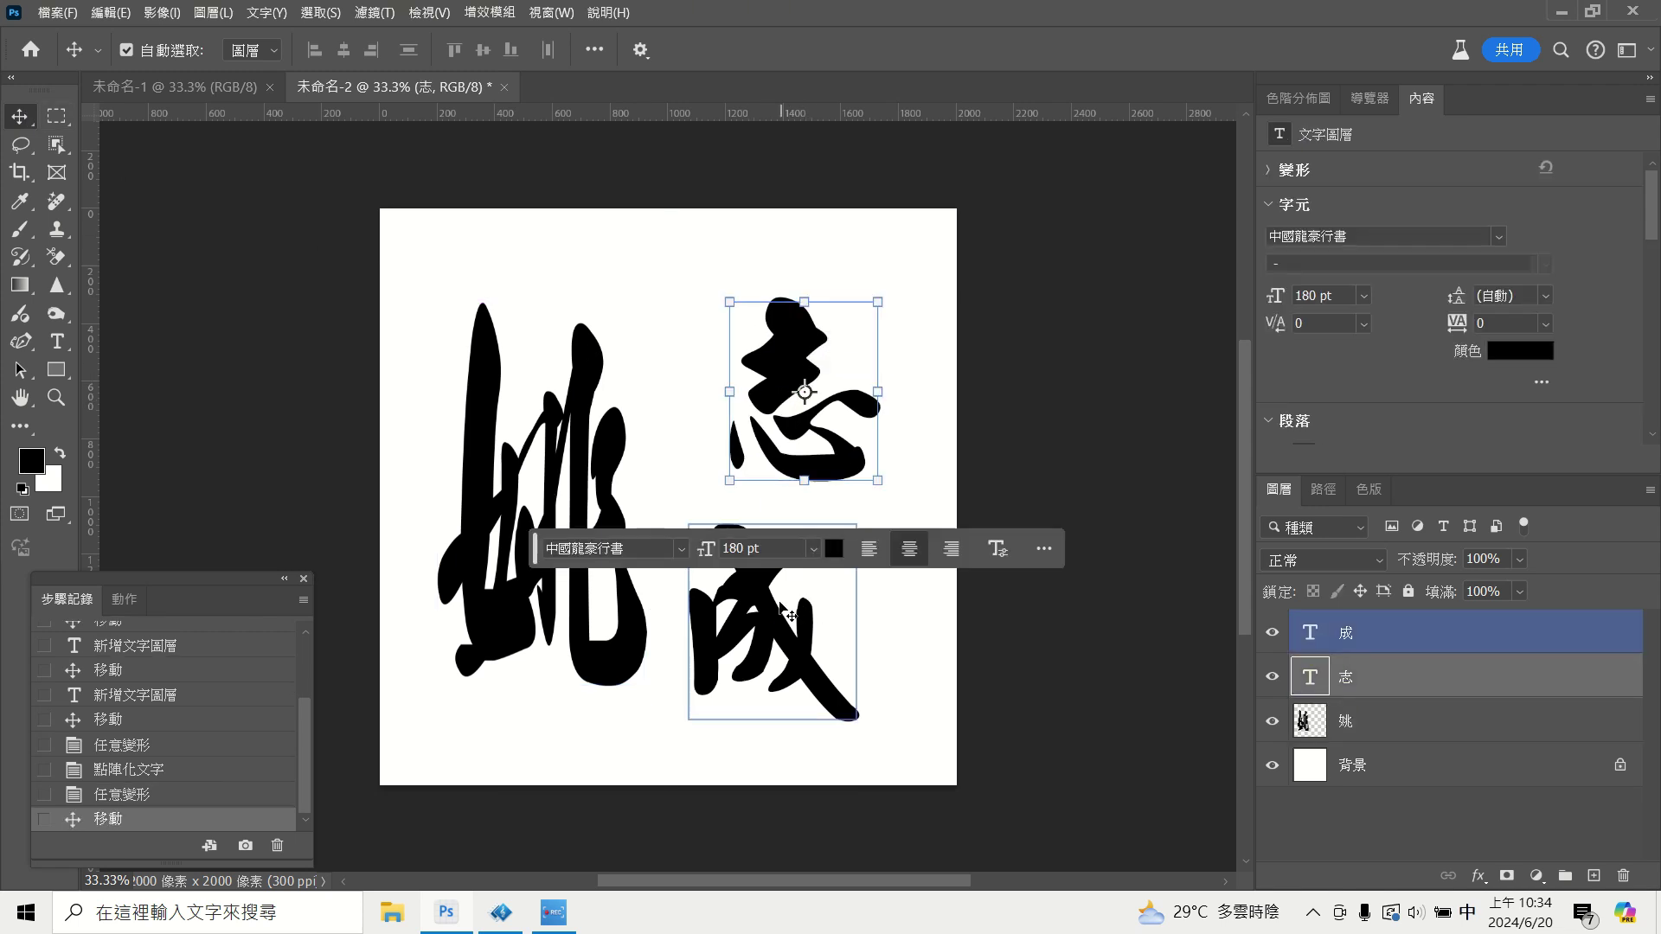
{"action": "left_click_drag", "start_coordinate": [783, 613], "coordinate": [815, 612]}
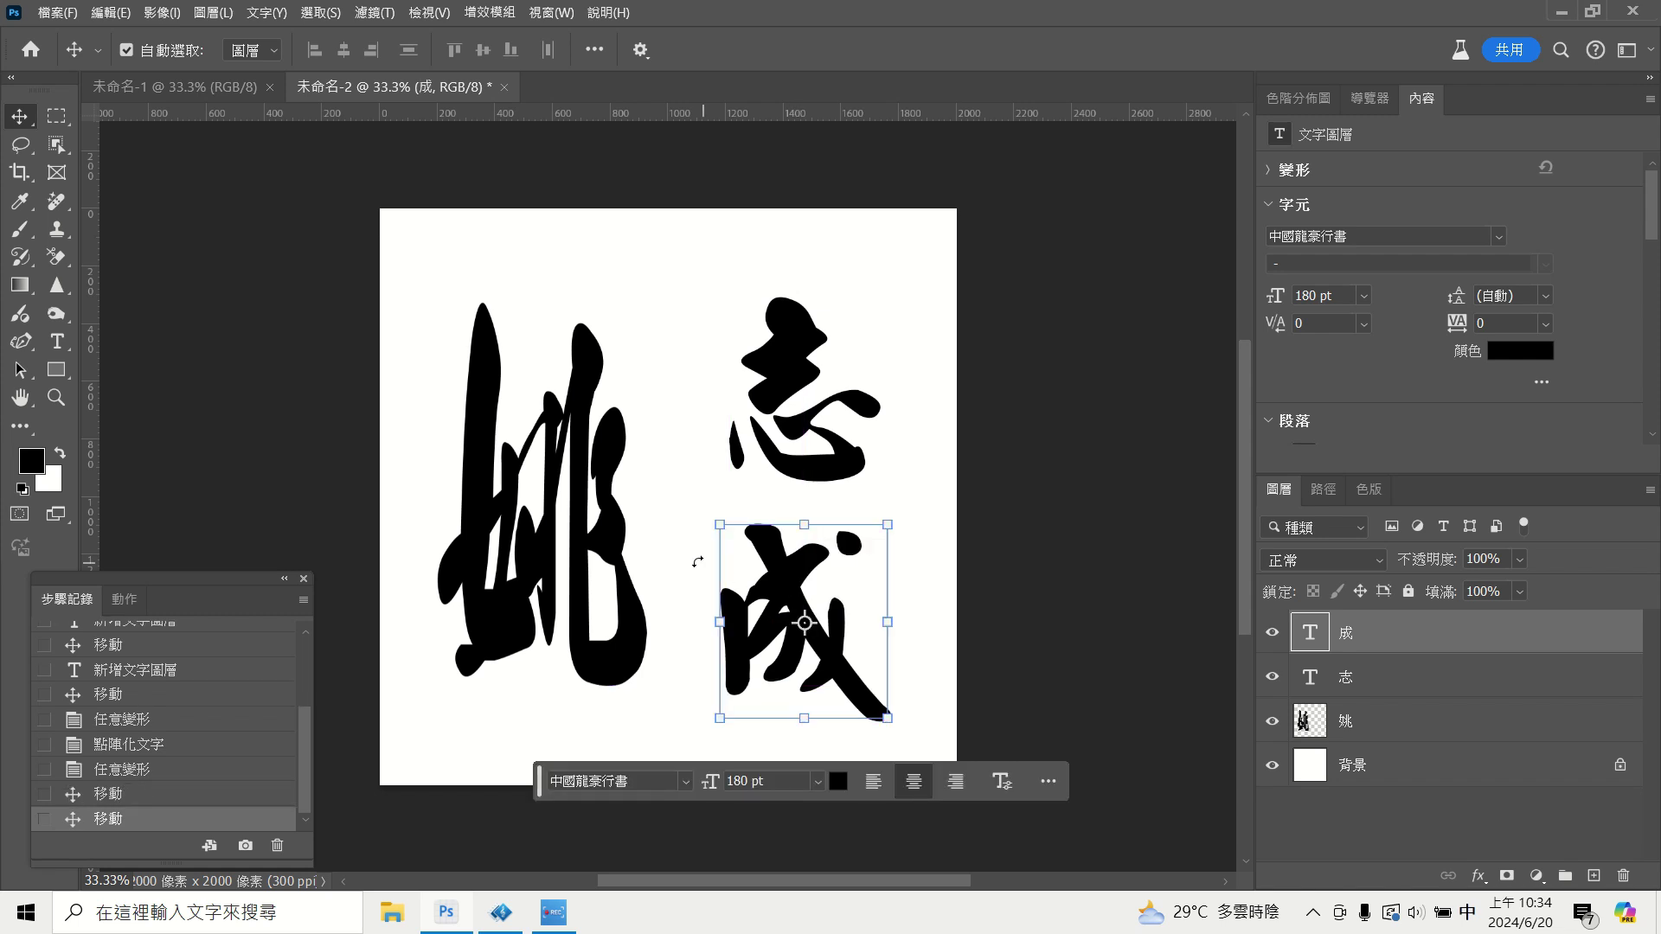
{"action": "left_click_drag", "start_coordinate": [613, 531], "coordinate": [635, 529]}
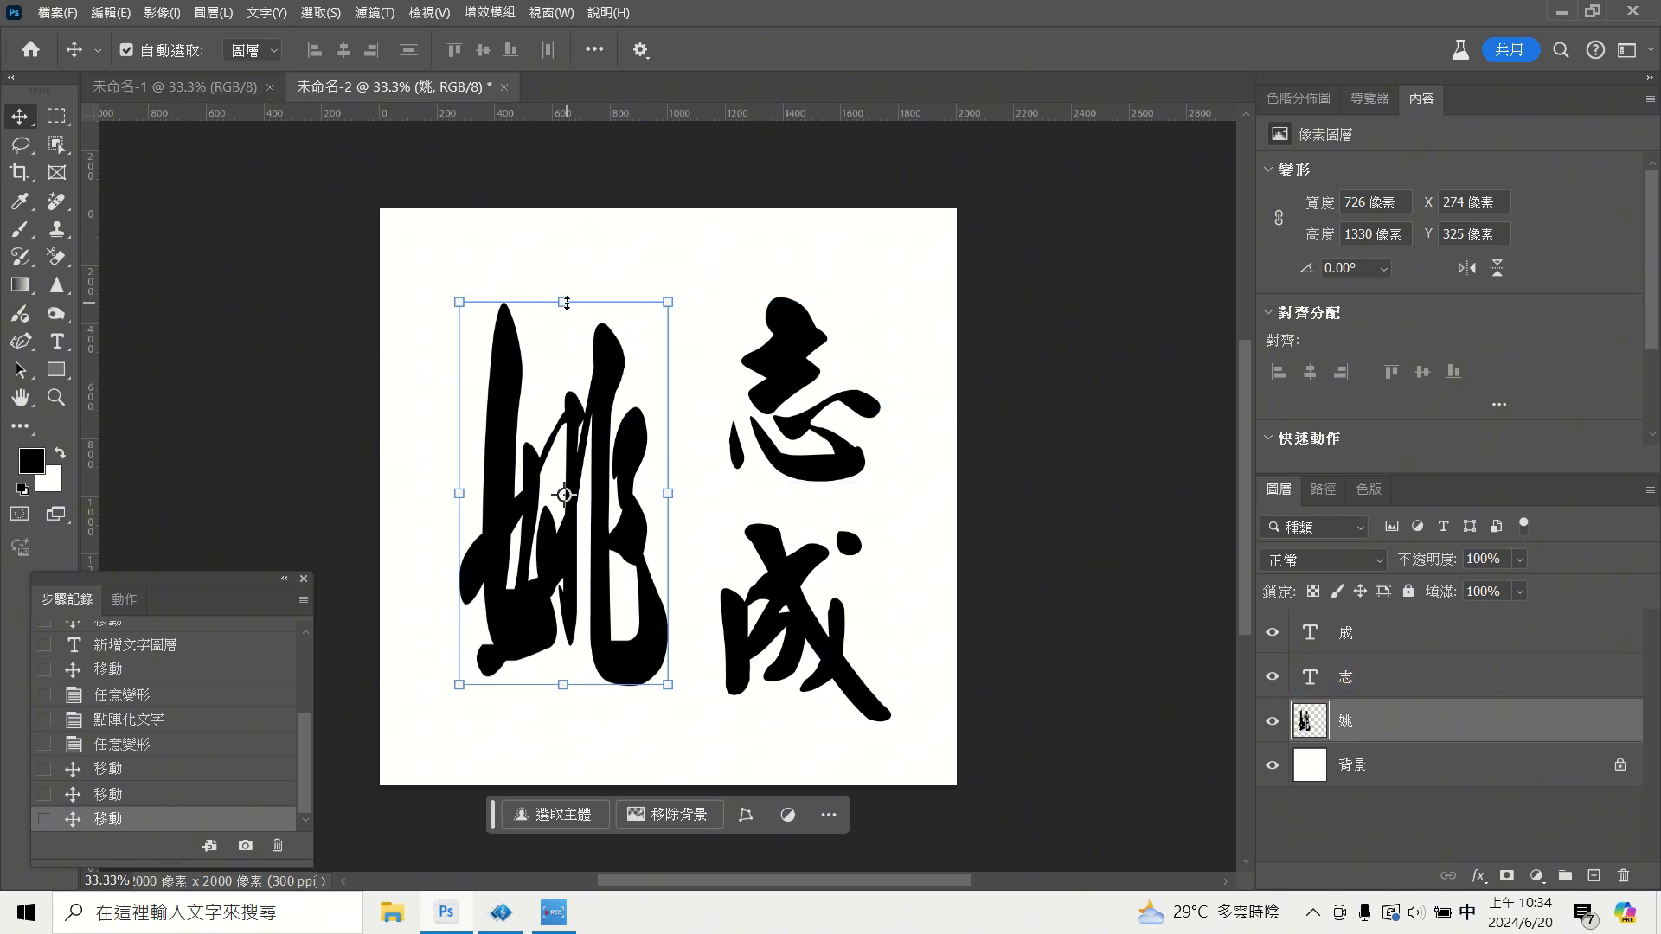
{"action": "left_click_drag", "start_coordinate": [770, 407], "coordinate": [751, 407]}
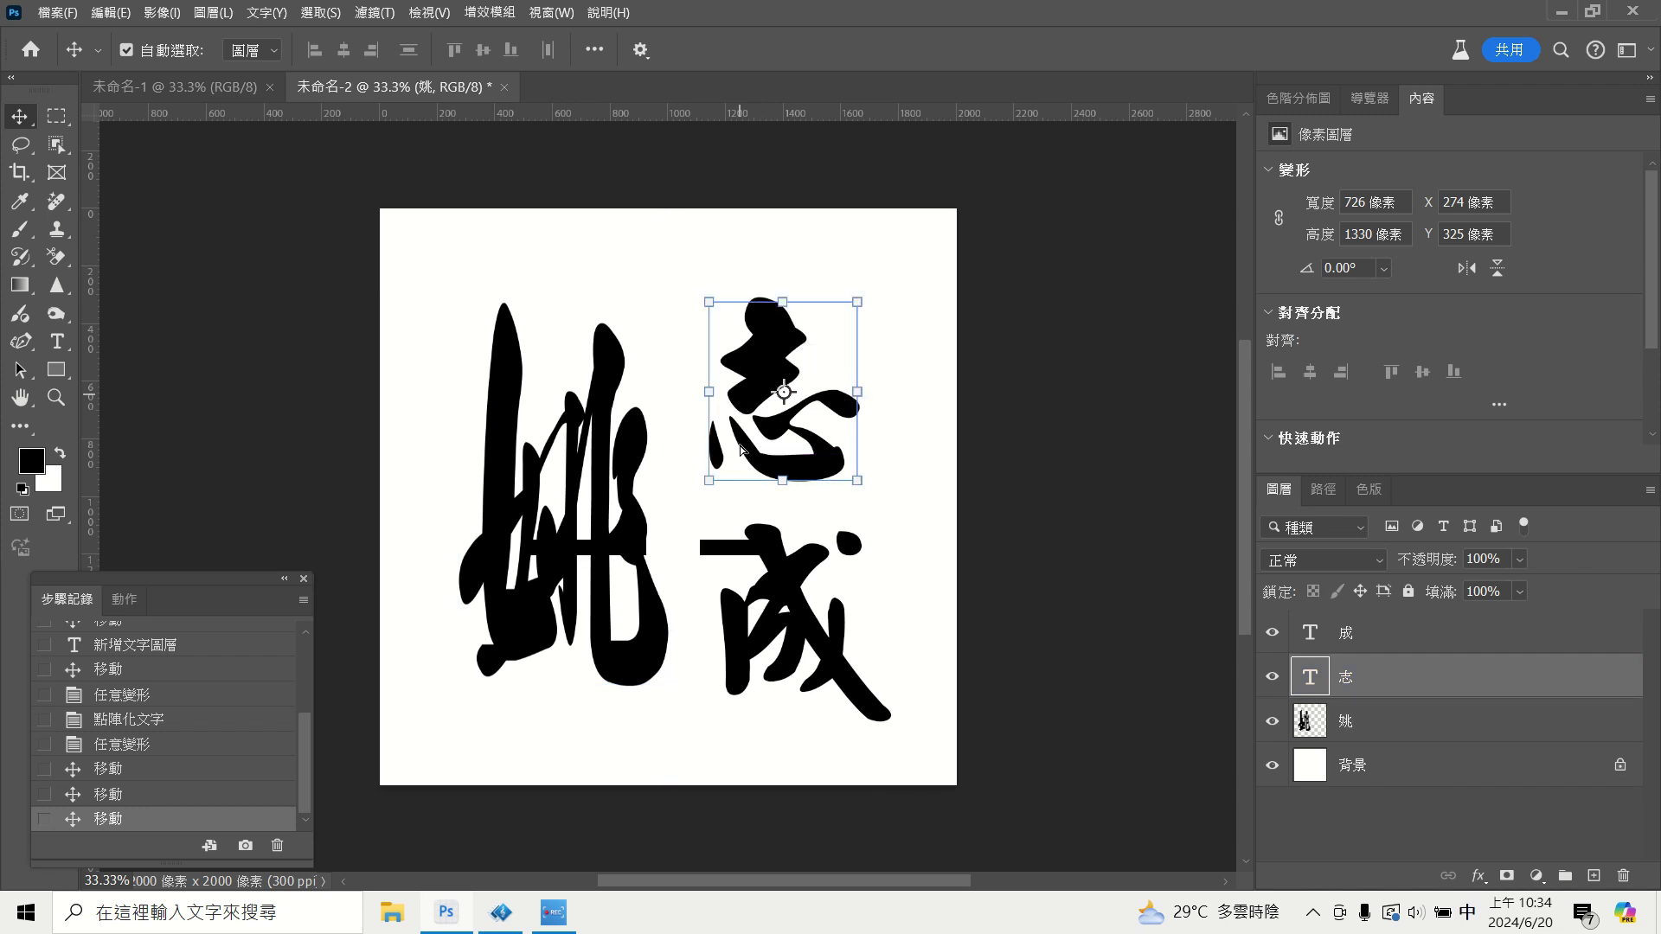
{"action": "left_click_drag", "start_coordinate": [784, 590], "coordinate": [772, 580]}
{"action": "left_click", "coordinate": [1020, 594]}
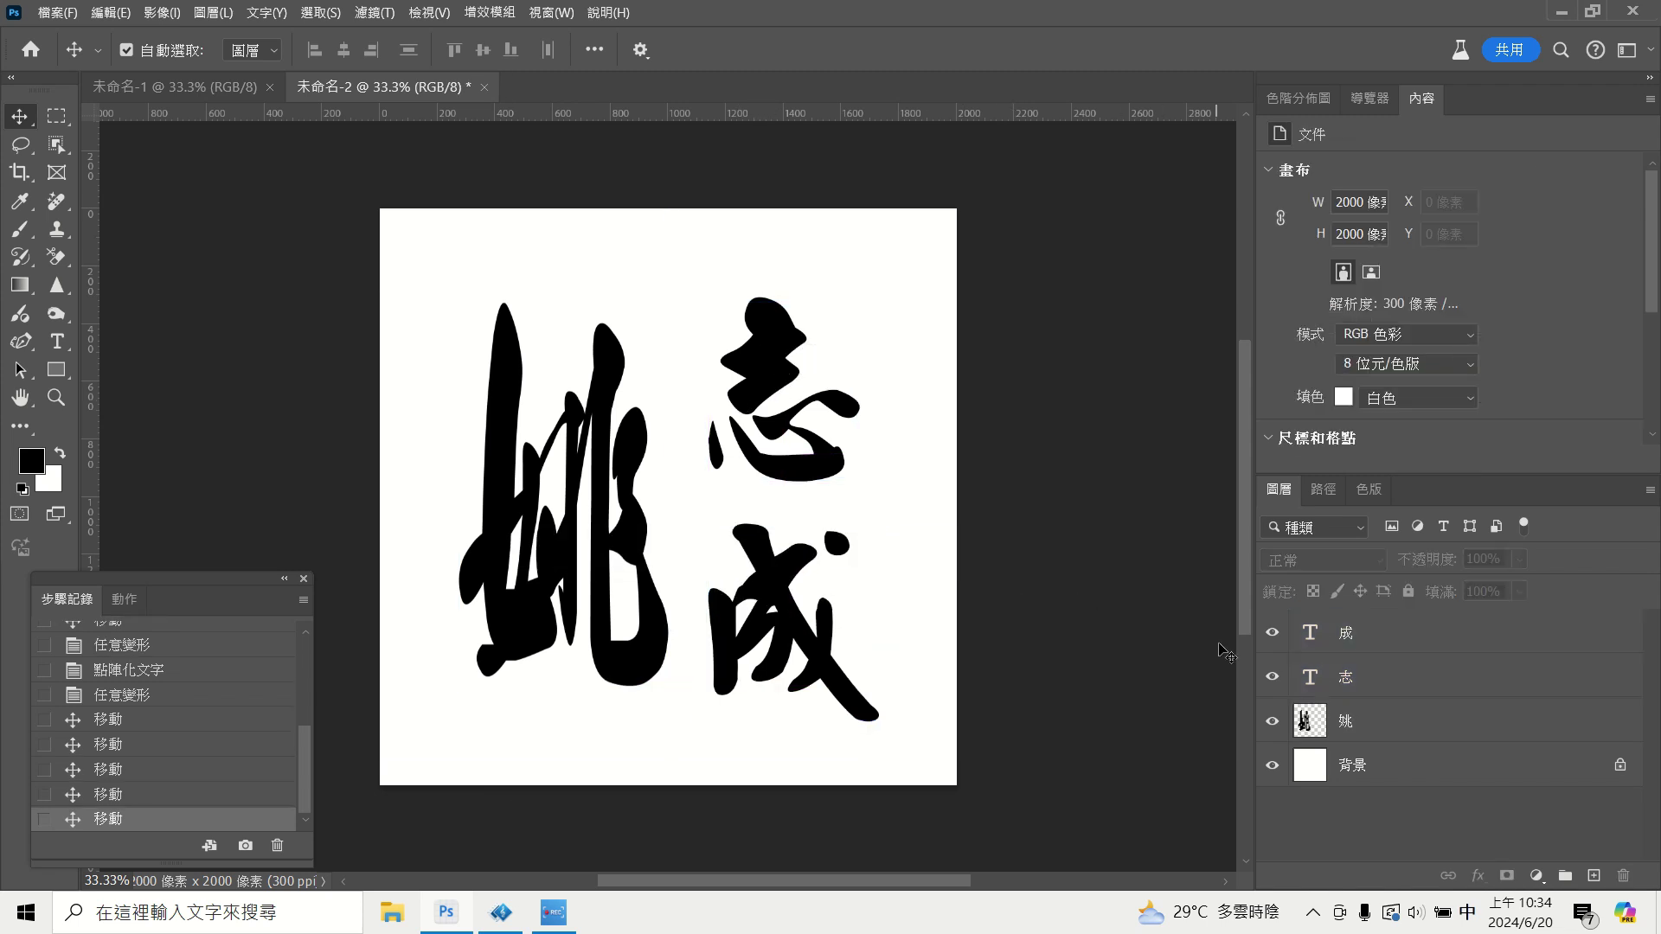
{"action": "left_click", "coordinate": [1486, 636]}
{"action": "left_click", "coordinate": [1487, 660], "text": "shift"}
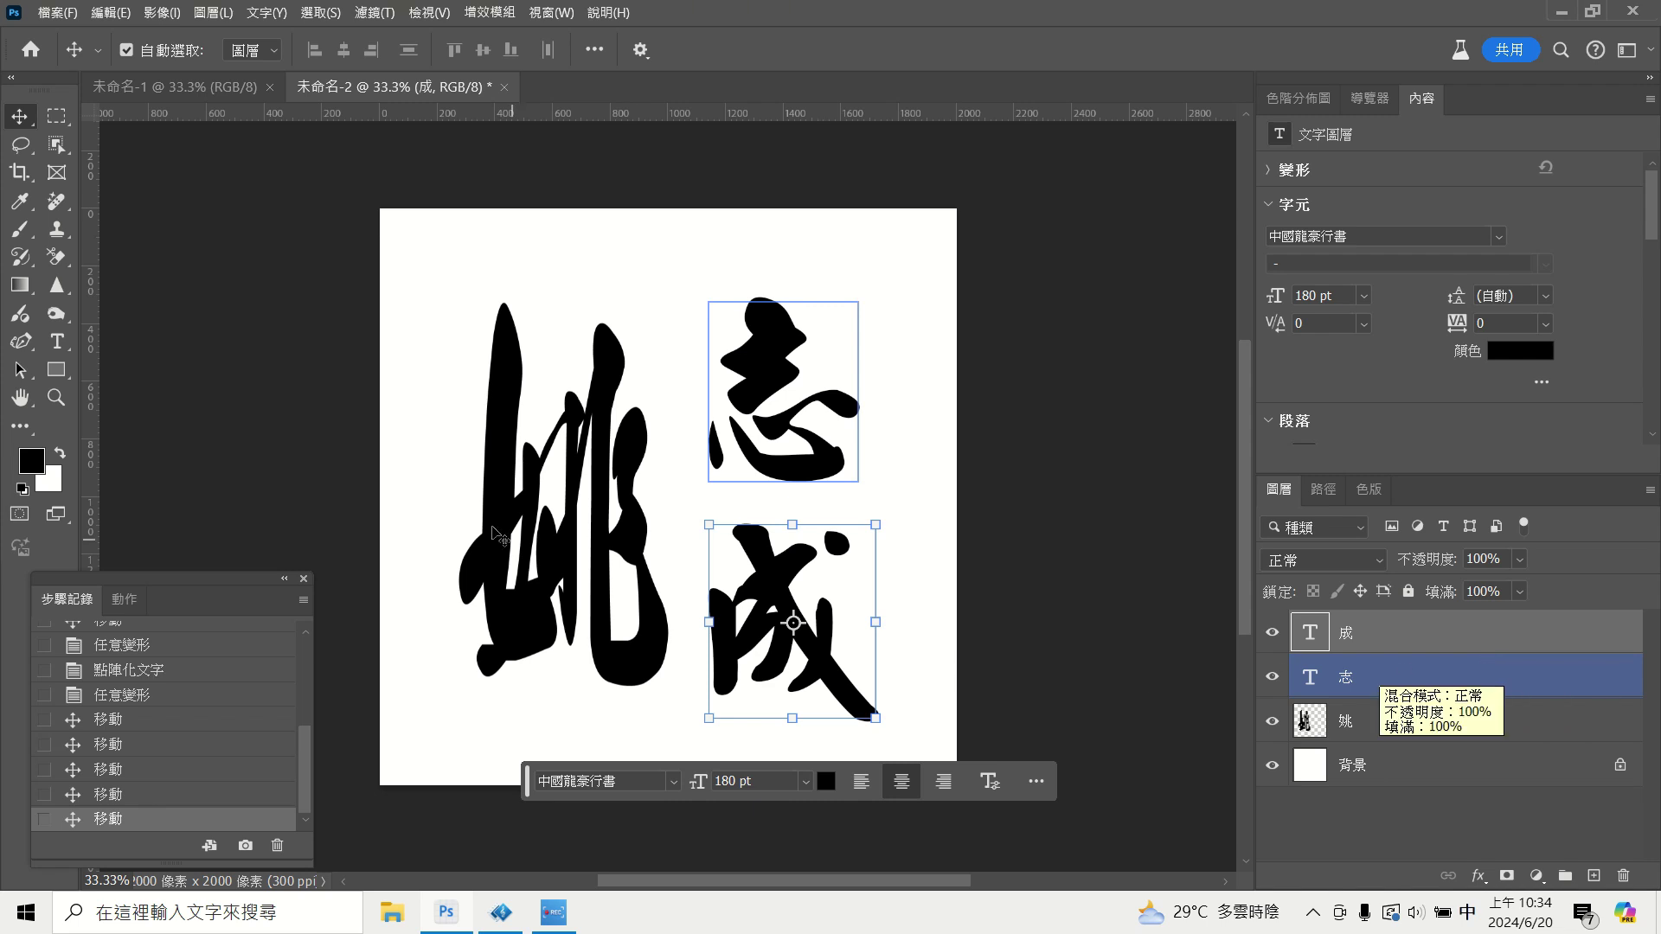
{"action": "left_click", "coordinate": [1388, 674], "text": "ctrl"}
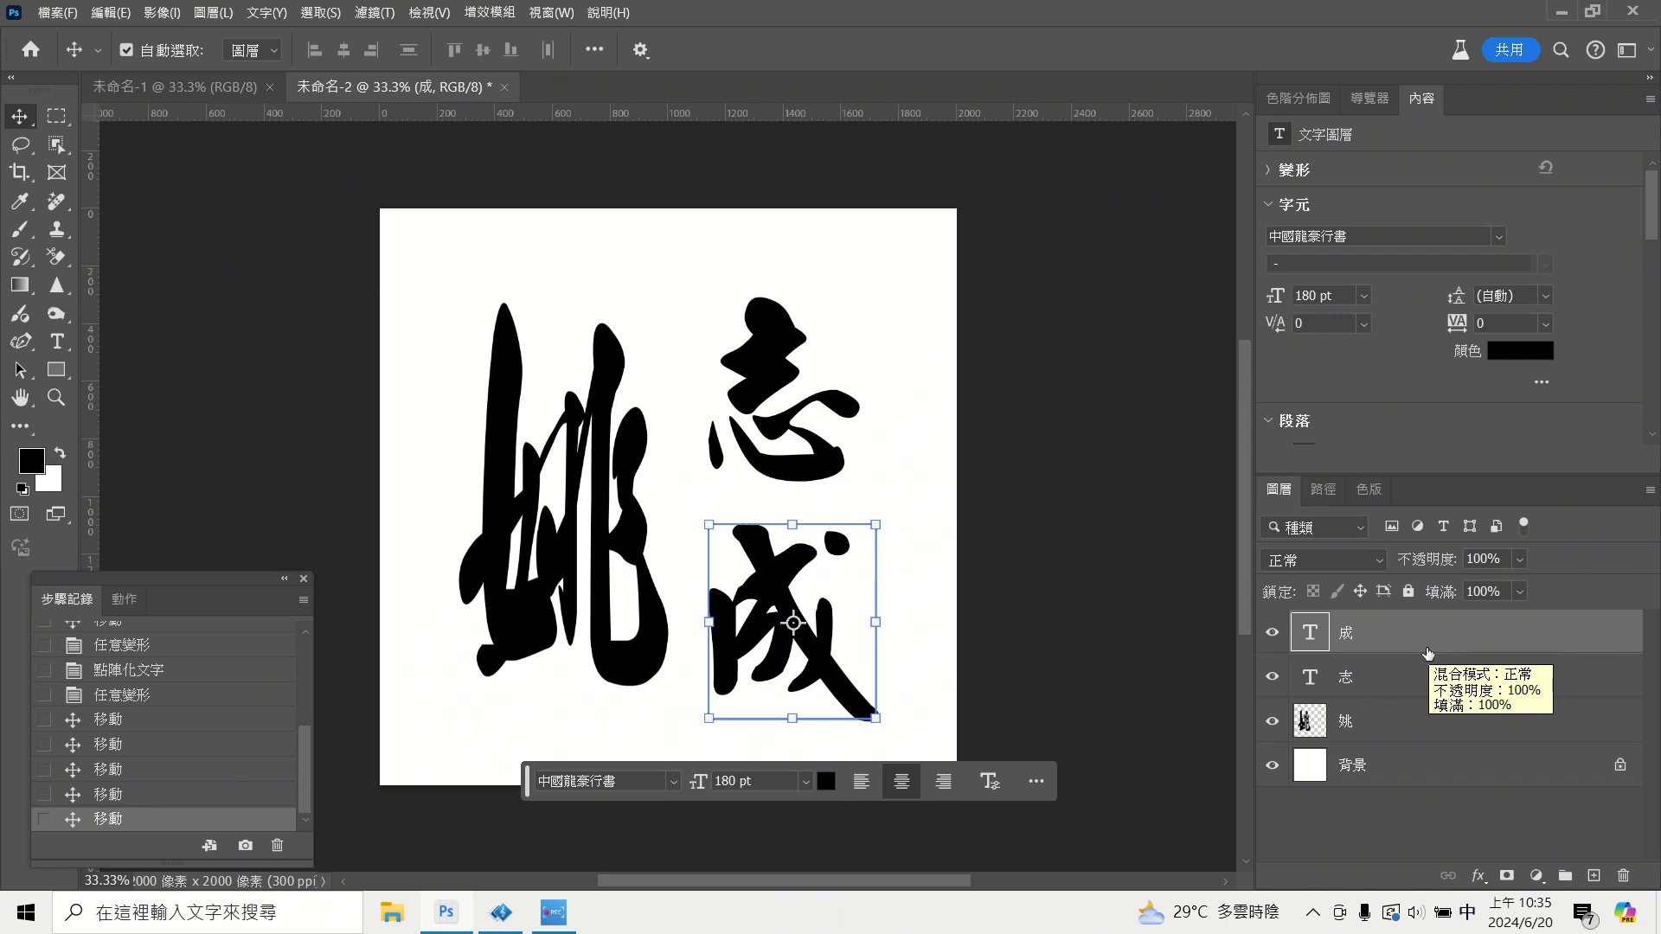
Draw a 1671 × 1683 px rectangle frame around all three characters.
{"action": "left_click", "coordinate": [1593, 876]}
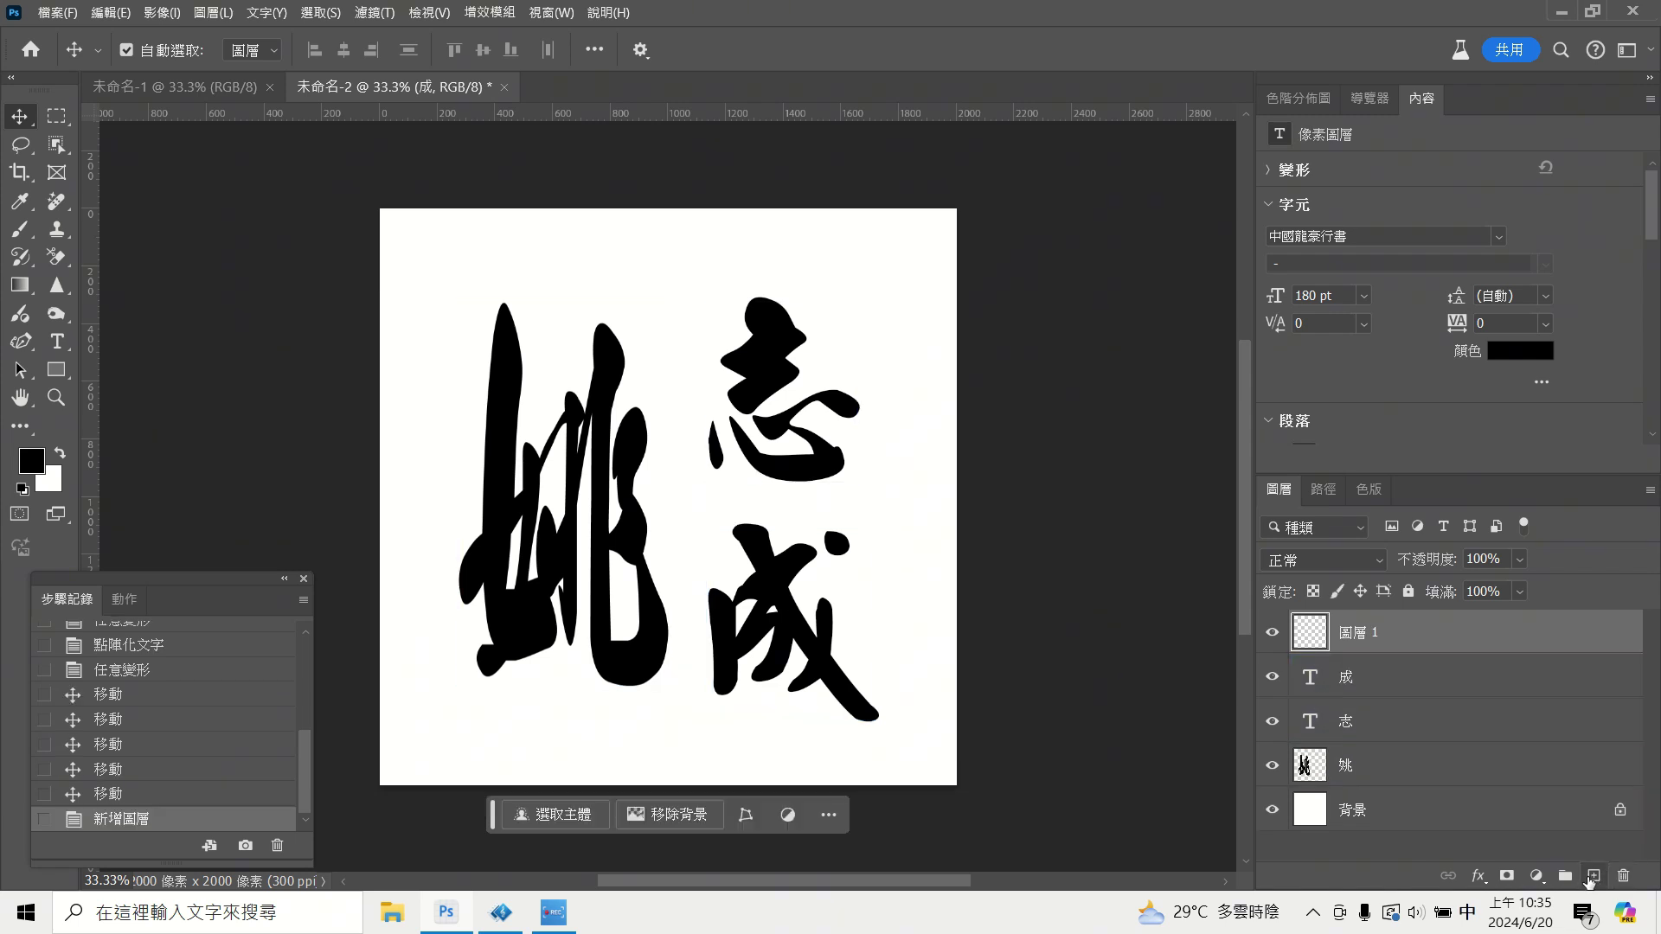
{"action": "left_click", "coordinate": [60, 375]}
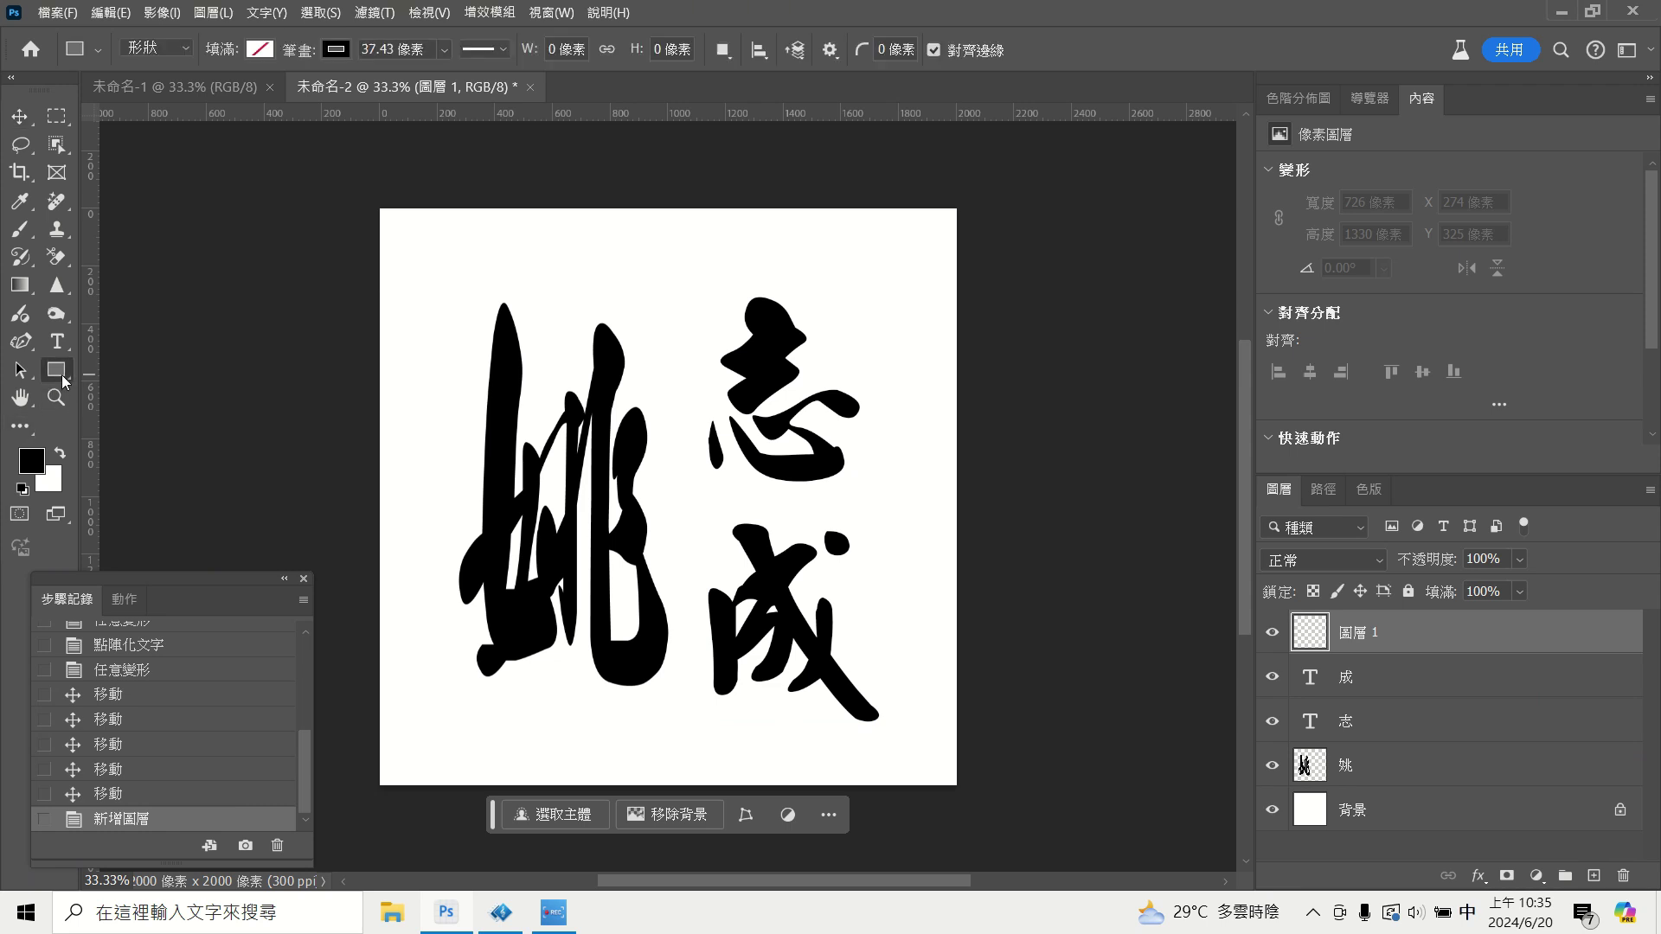
{"action": "right_click", "coordinate": [63, 377]}
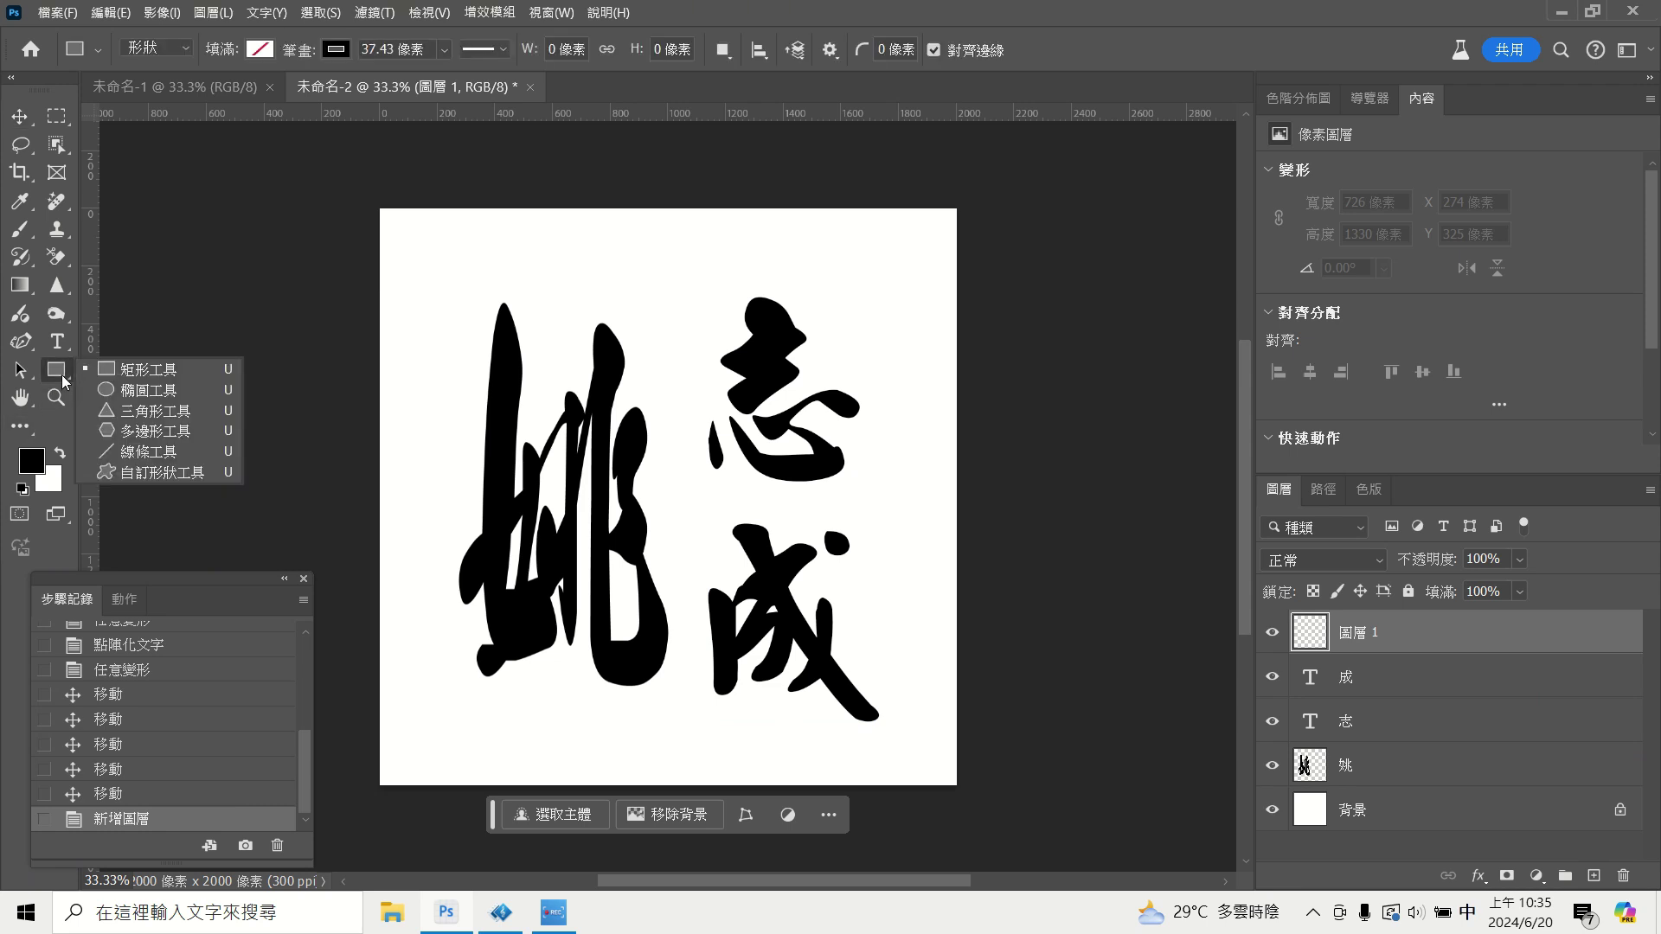
{"action": "left_click", "coordinate": [136, 372]}
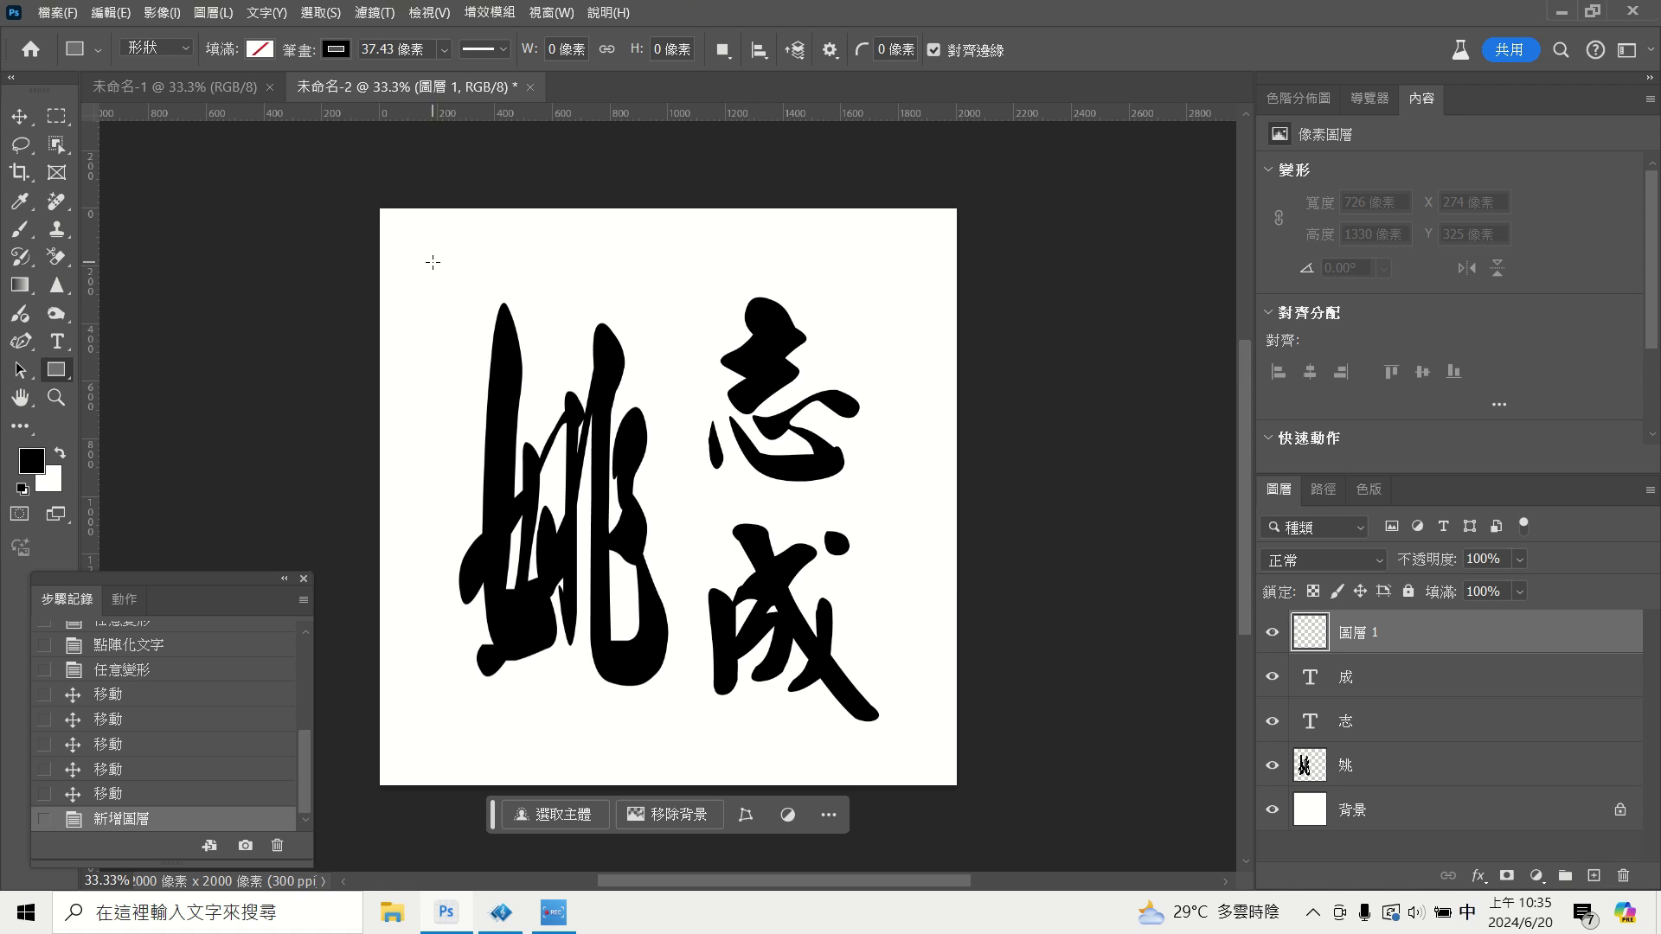
{"action": "left_click_drag", "start_coordinate": [427, 256], "coordinate": [915, 745]}
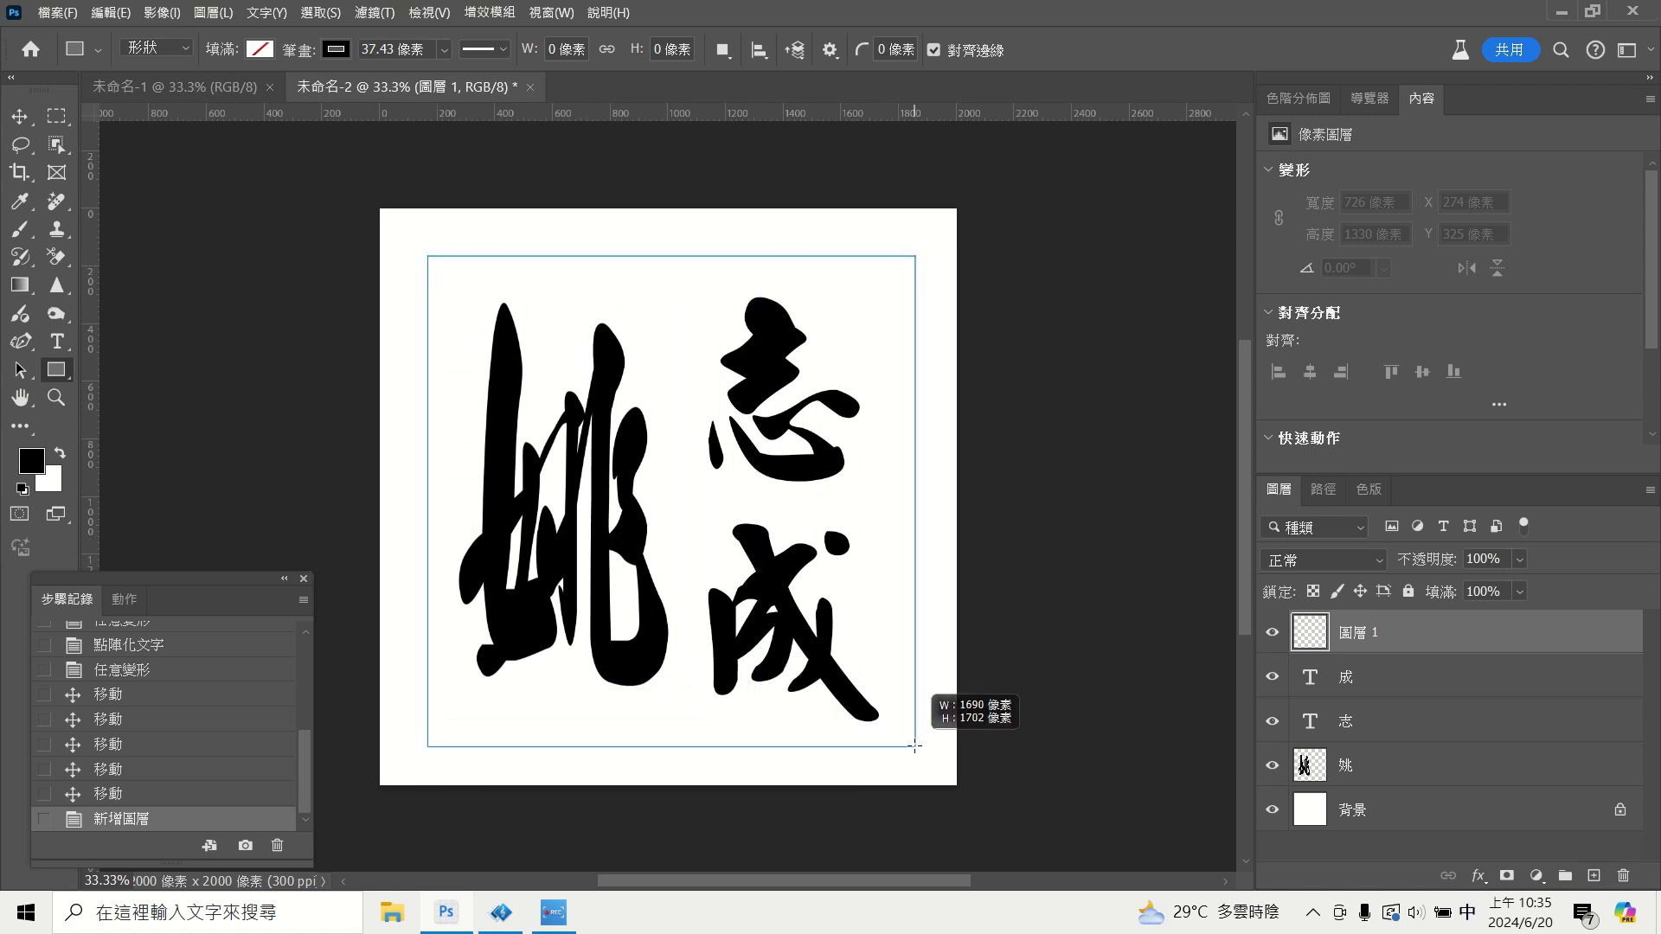
{"action": "left_click_drag", "start_coordinate": [915, 745], "coordinate": [909, 741]}
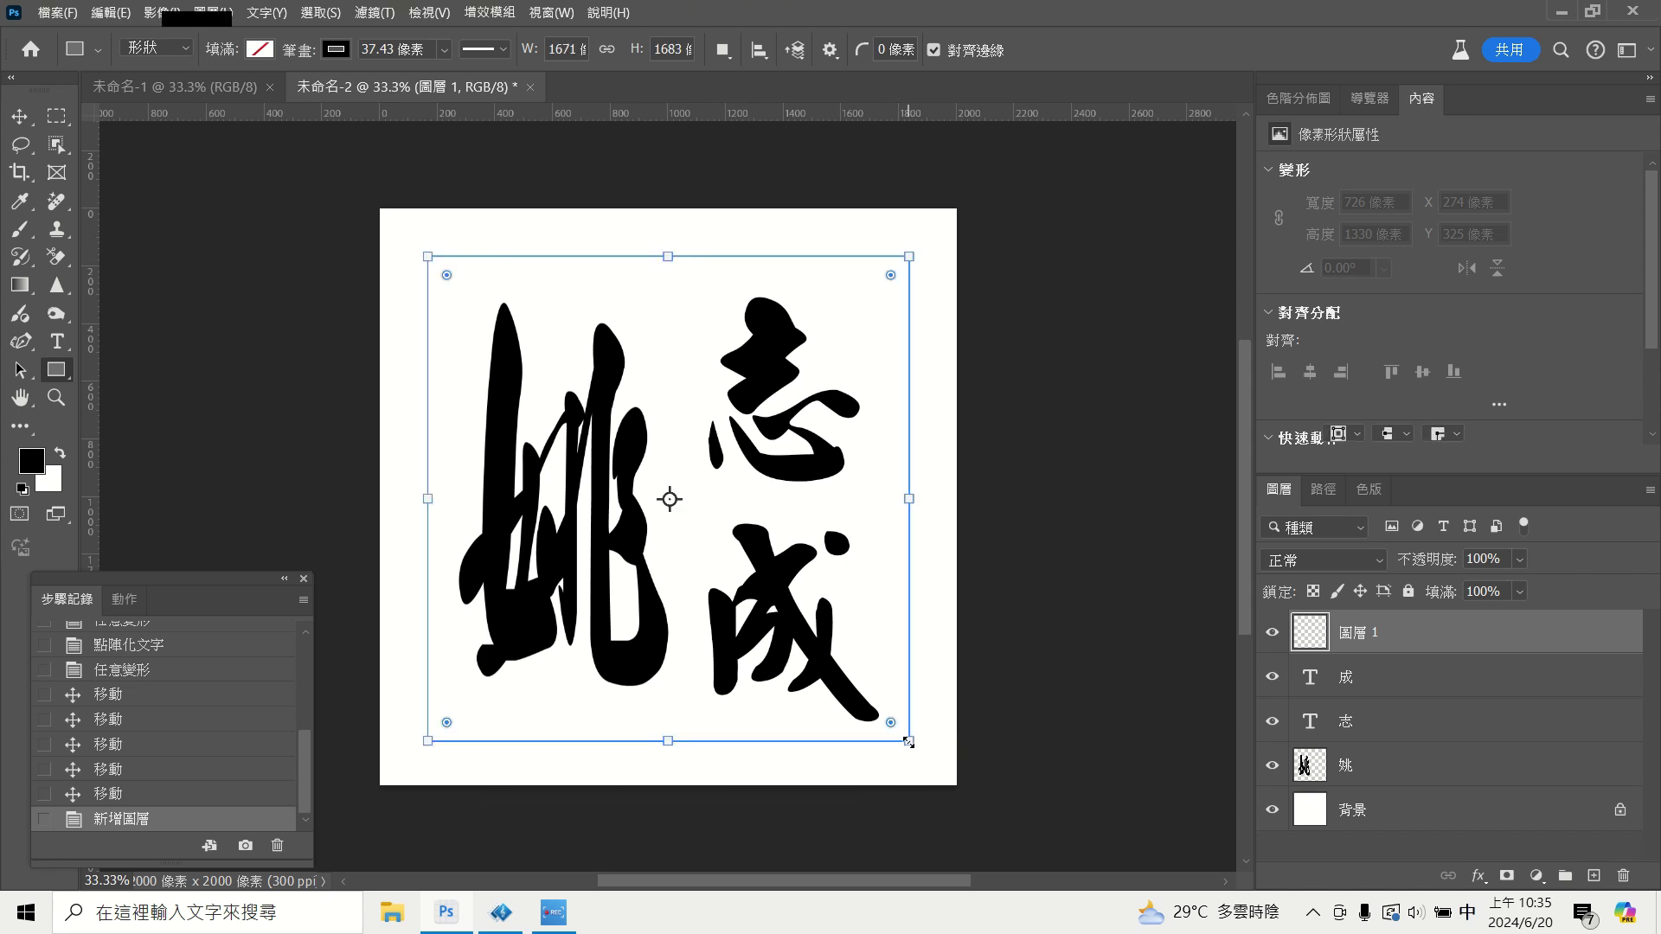
Set the rectangle frame's stroke width to 26.52 px.
{"action": "left_click", "coordinate": [185, 50]}
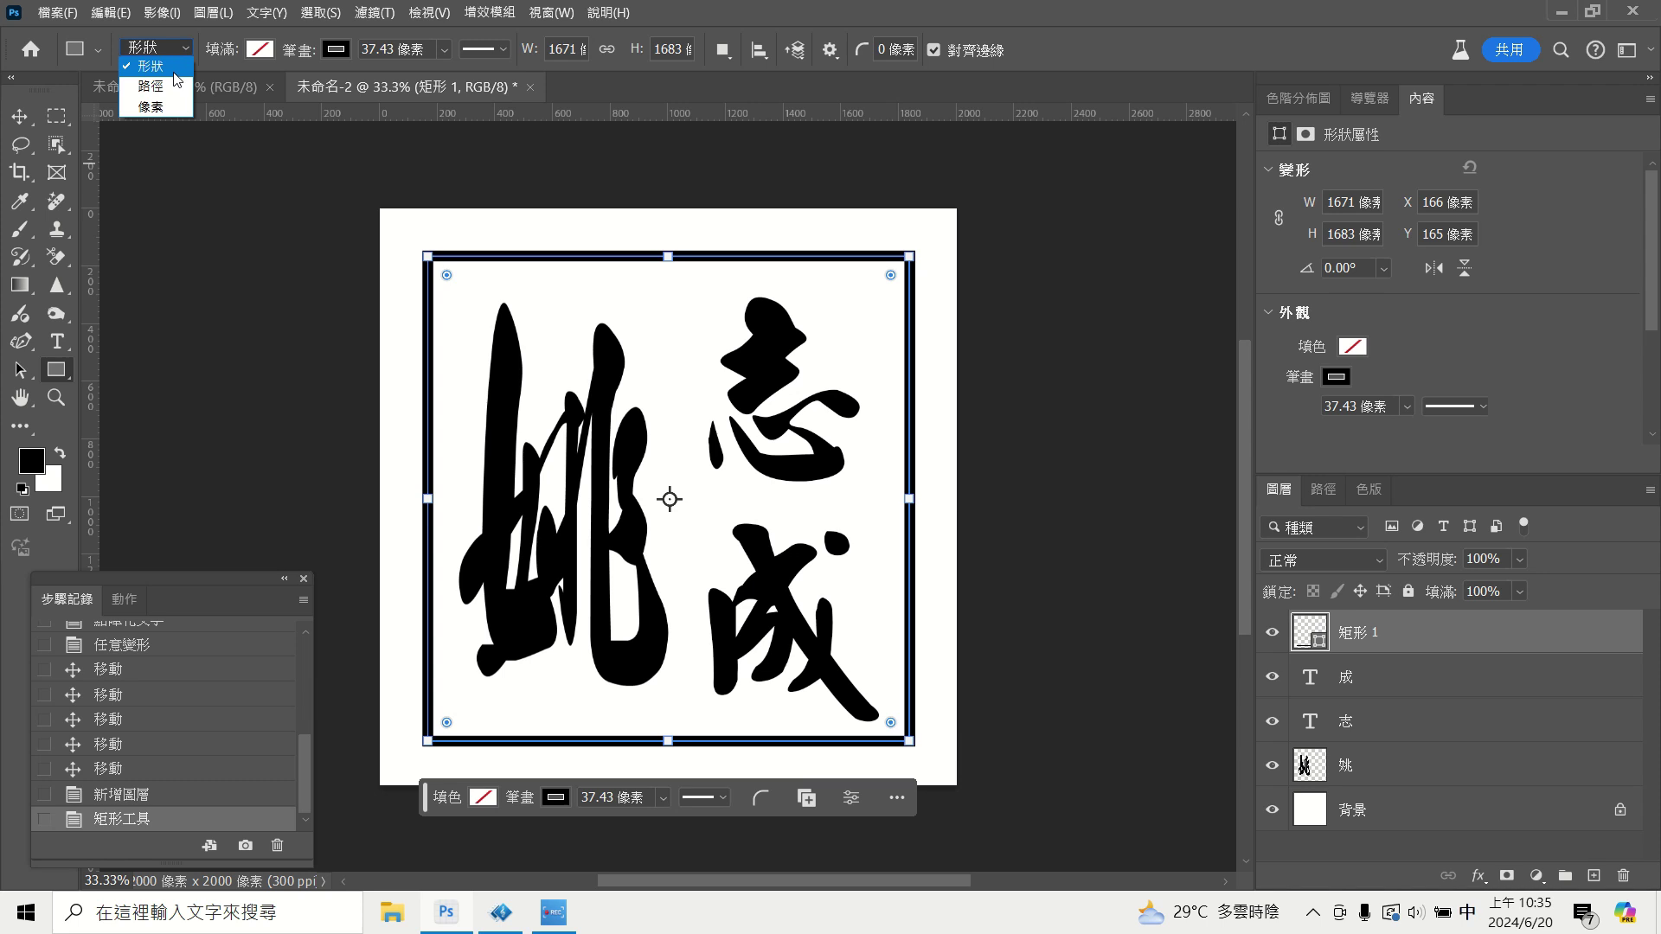
{"action": "left_click", "coordinate": [173, 70]}
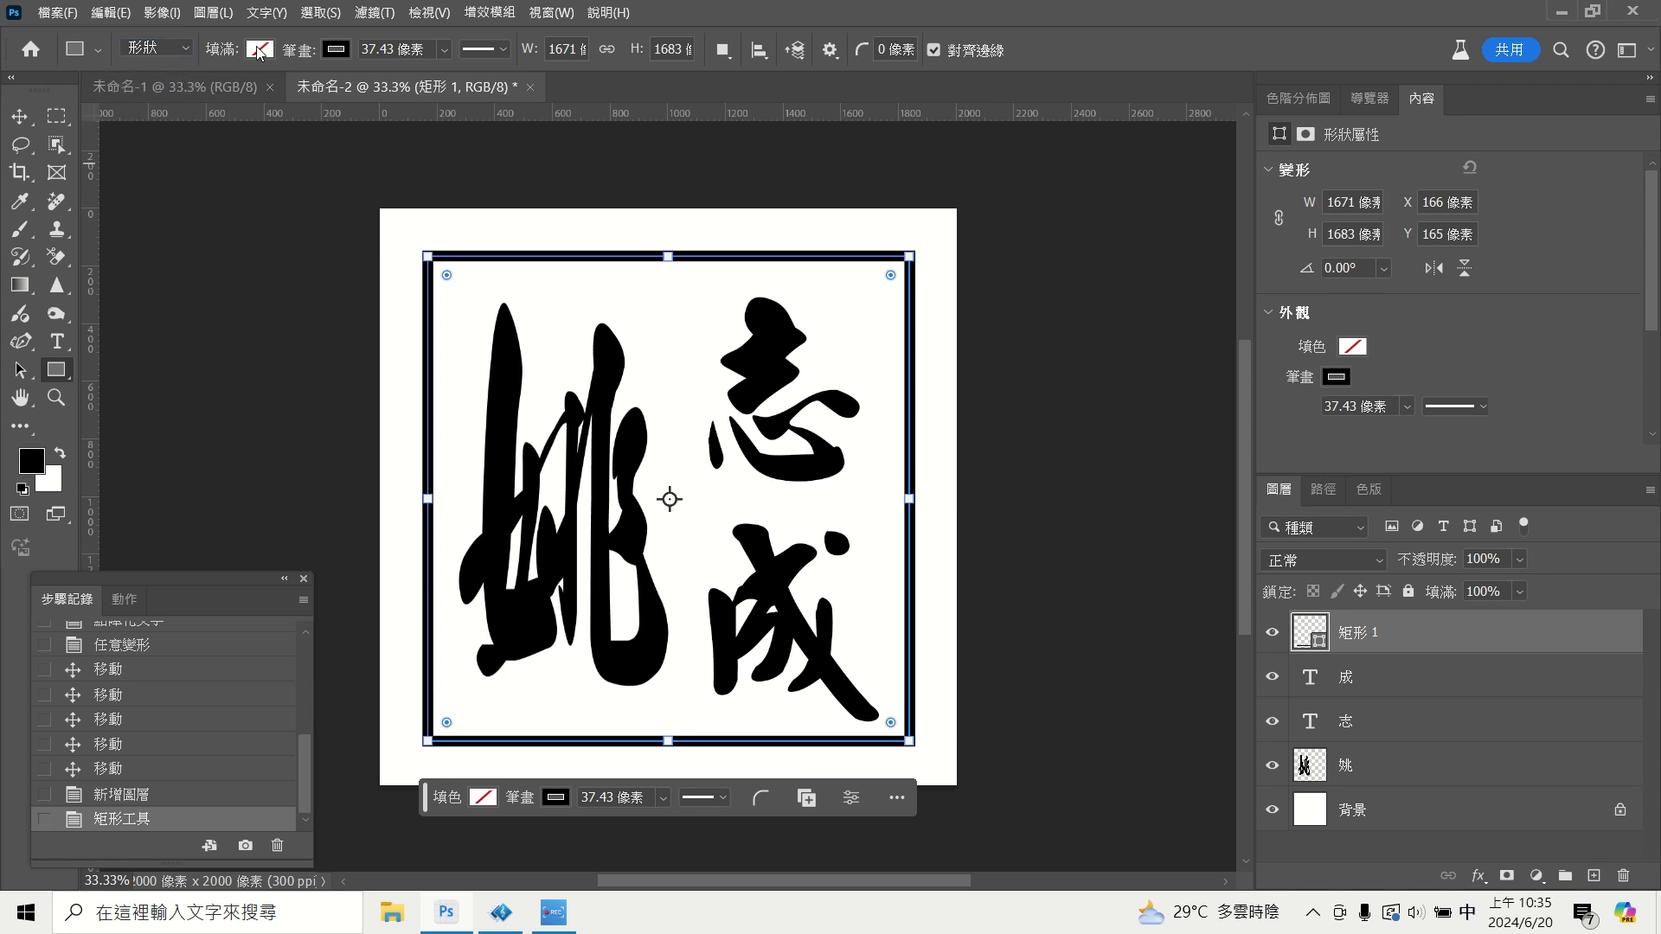
{"action": "left_click", "coordinate": [259, 49]}
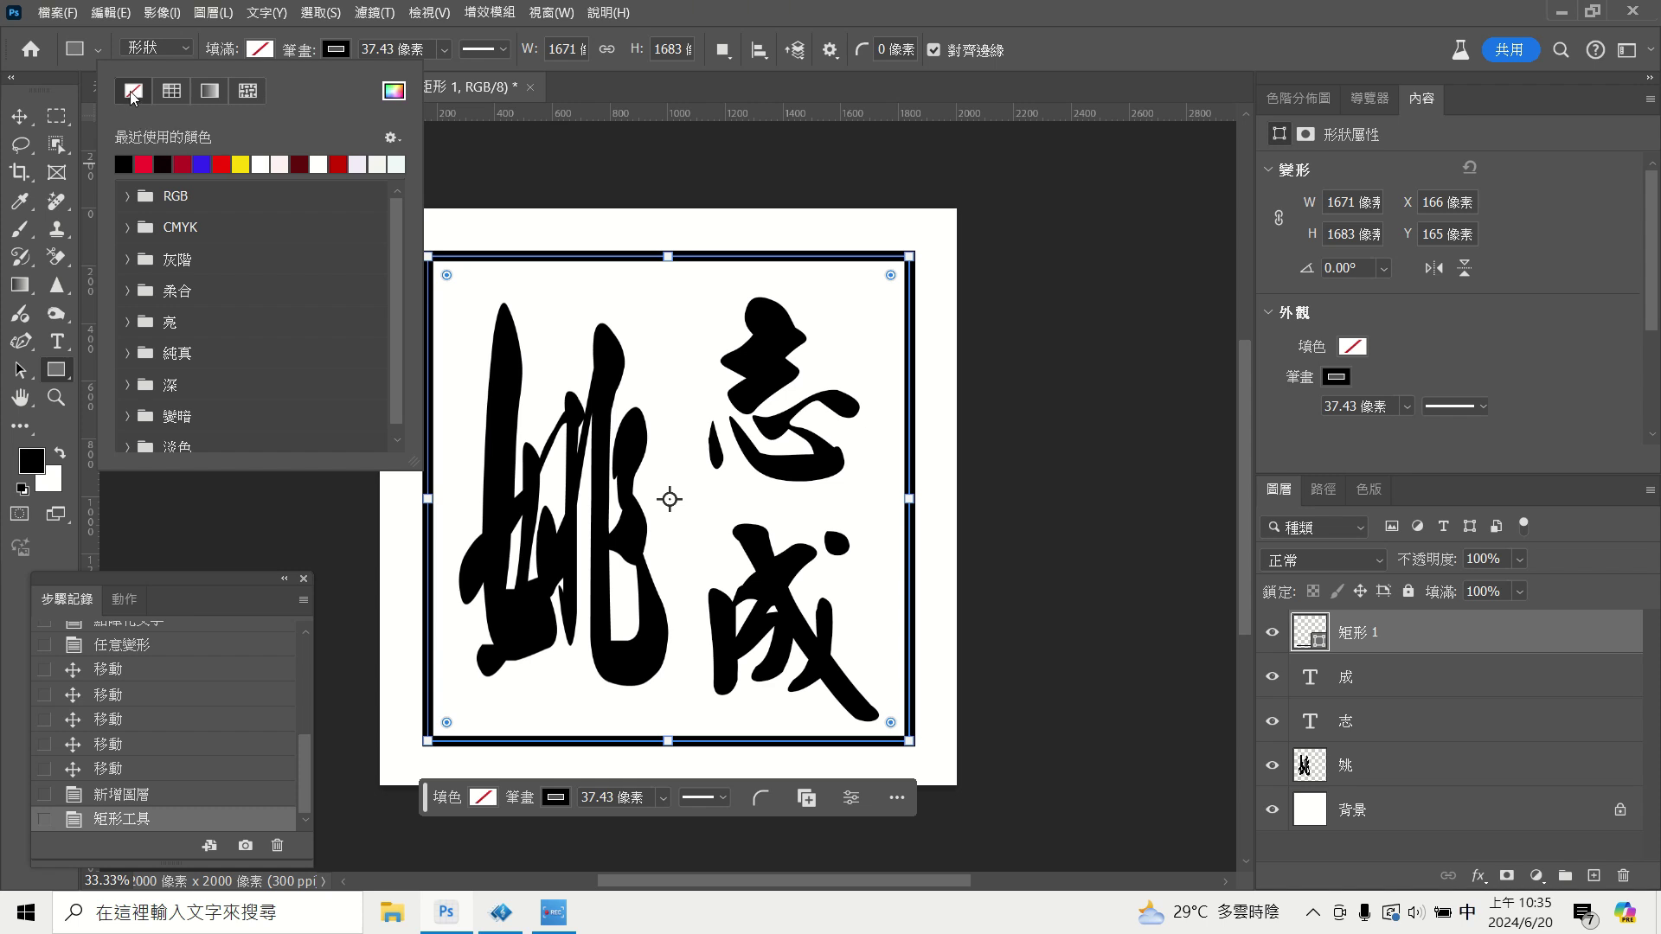
{"action": "left_click", "coordinate": [346, 48]}
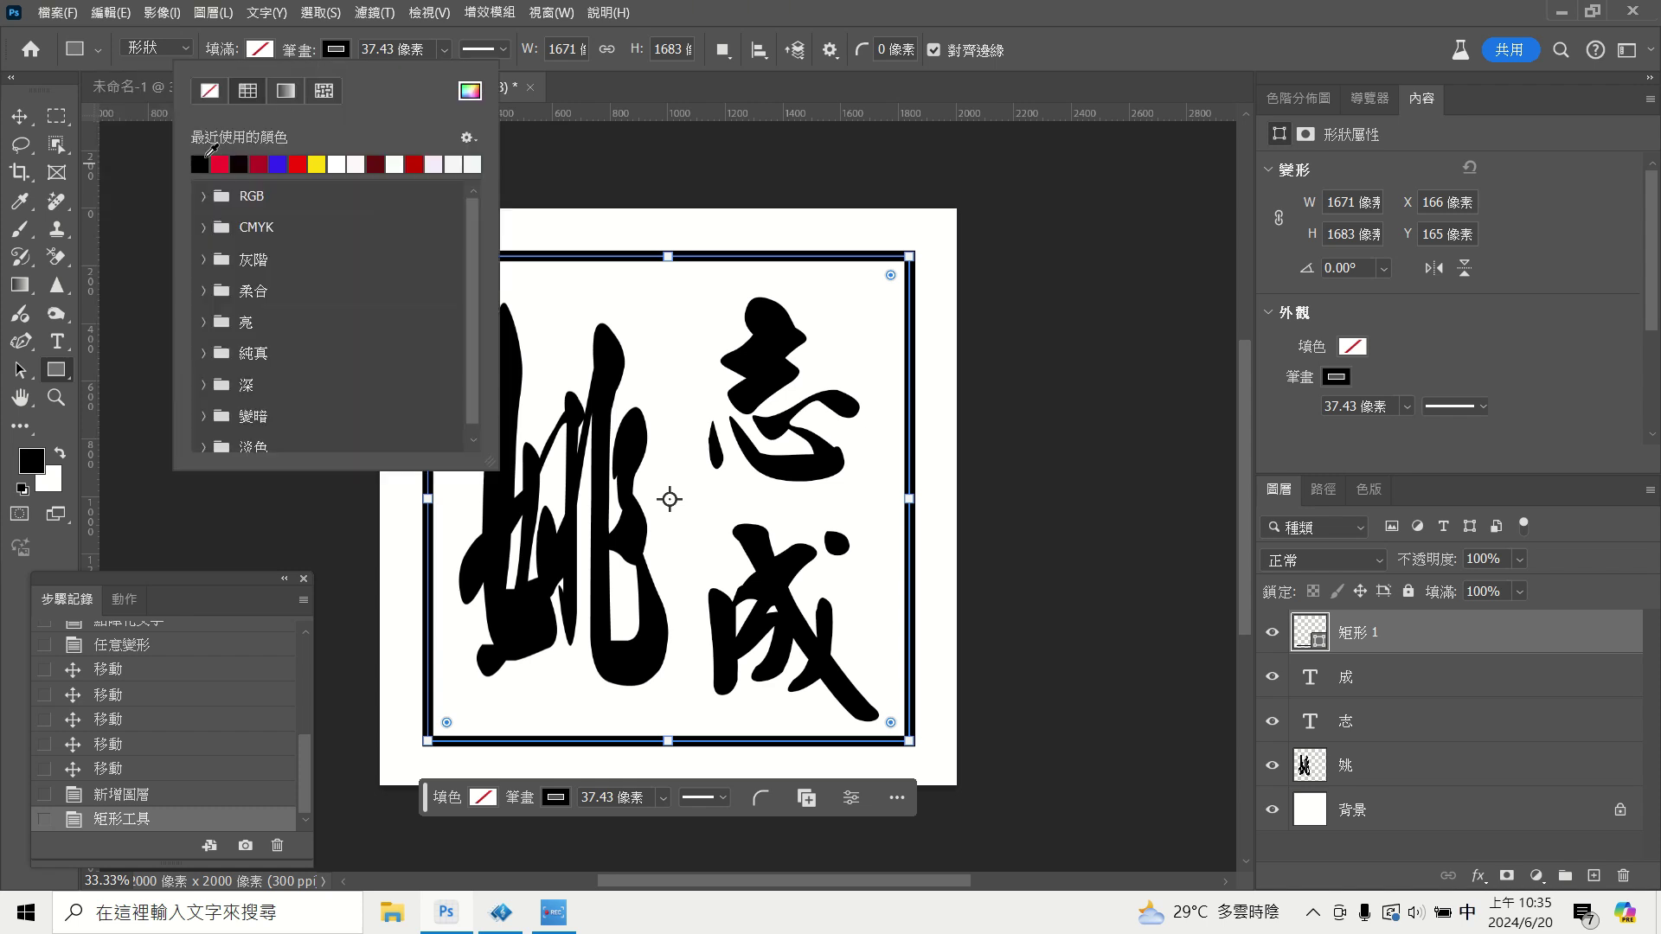
{"action": "left_click", "coordinate": [472, 54]}
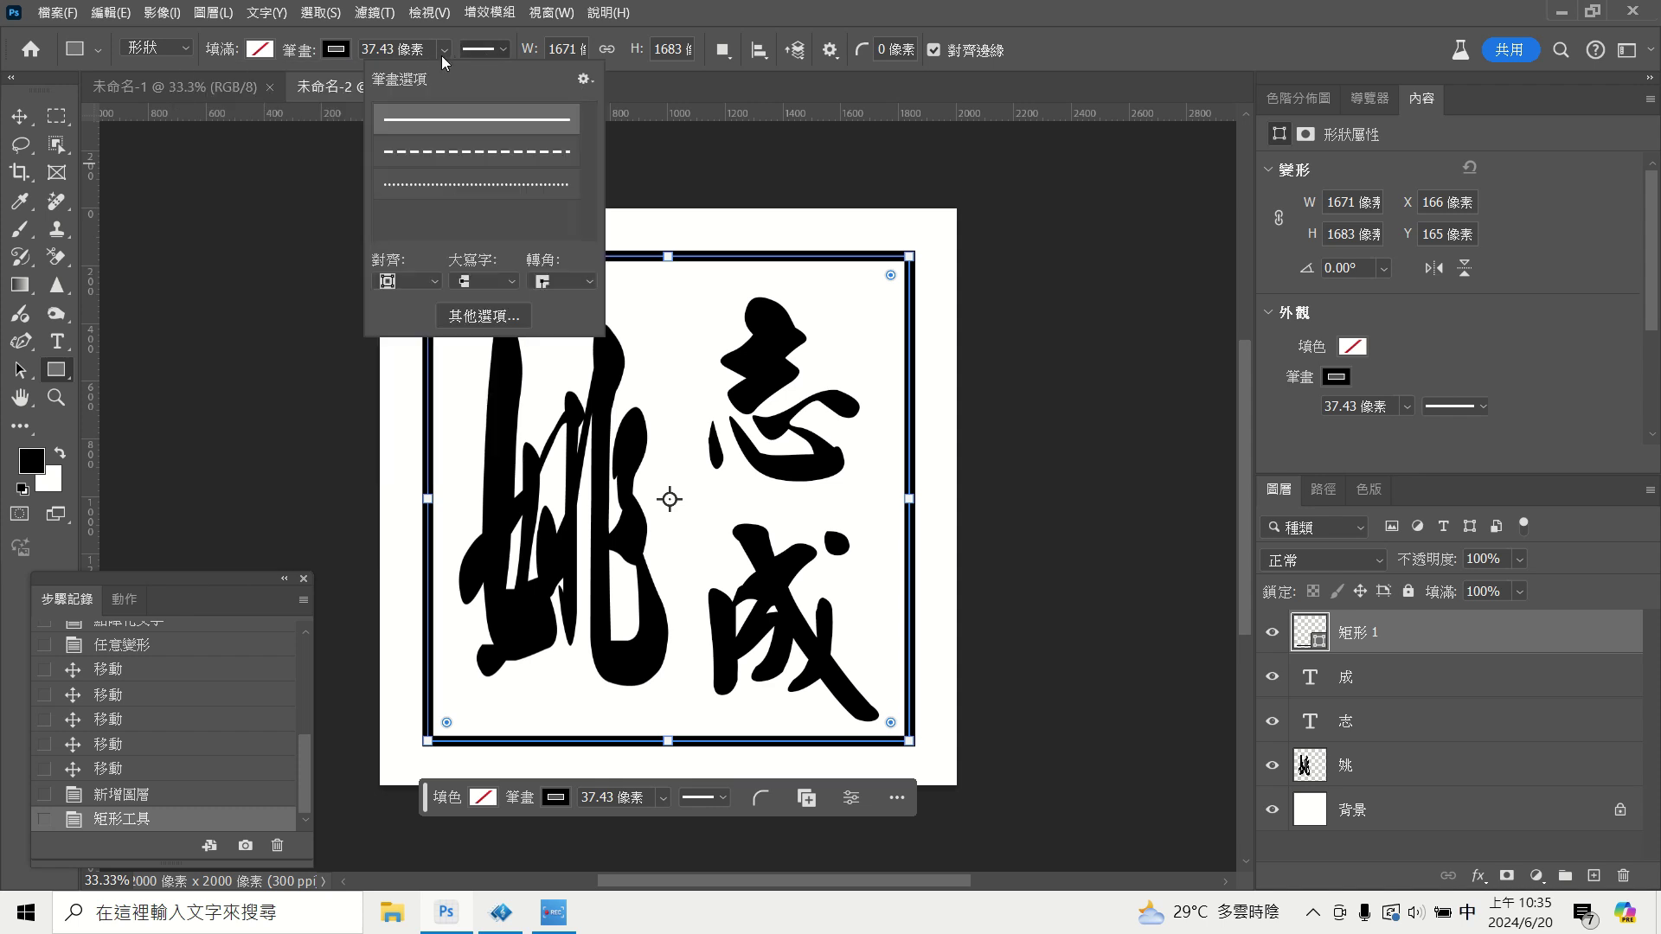
{"action": "left_click", "coordinate": [442, 50]}
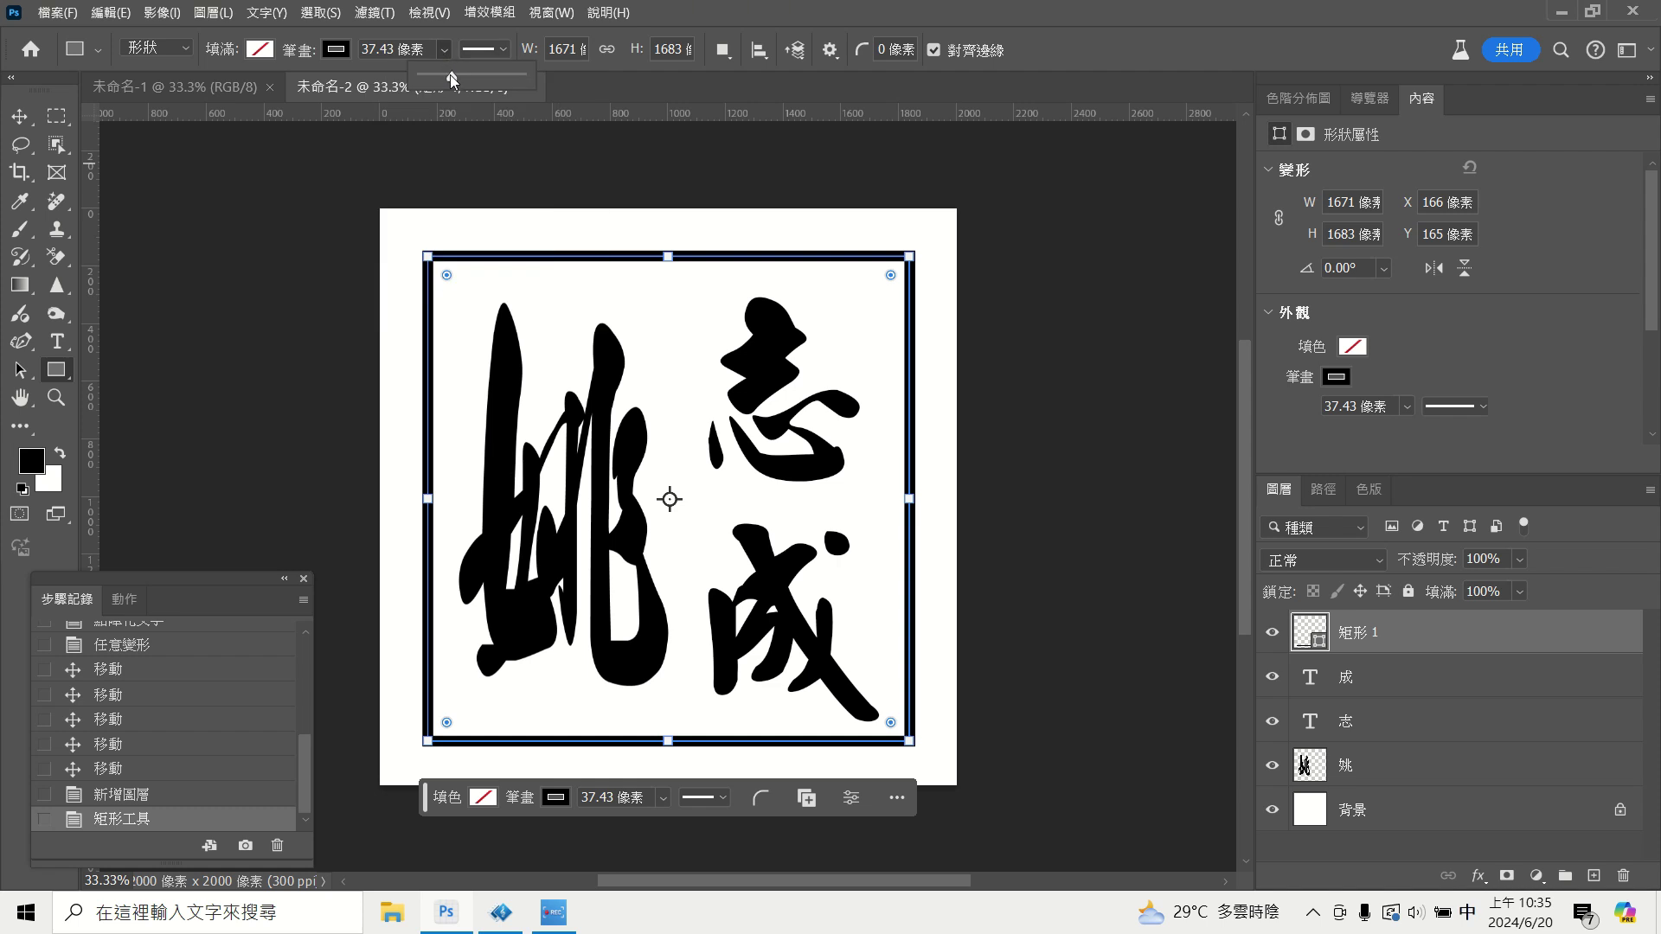
{"action": "left_click_drag", "start_coordinate": [449, 76], "coordinate": [448, 74]}
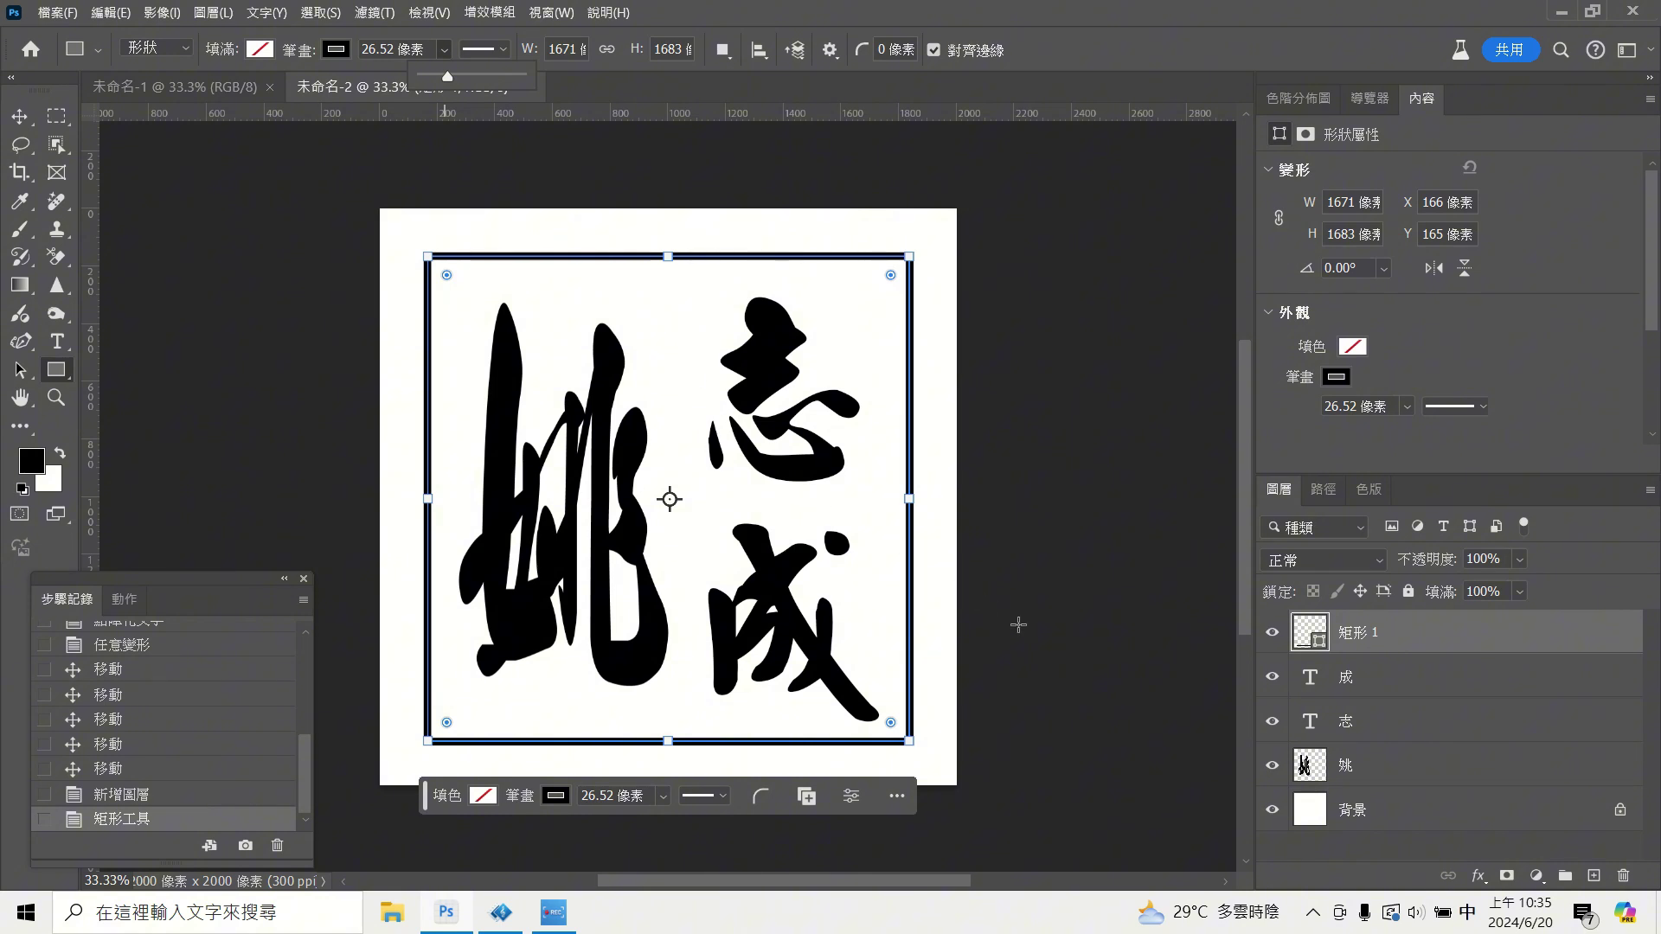
{"action": "left_click", "coordinate": [1444, 688]}
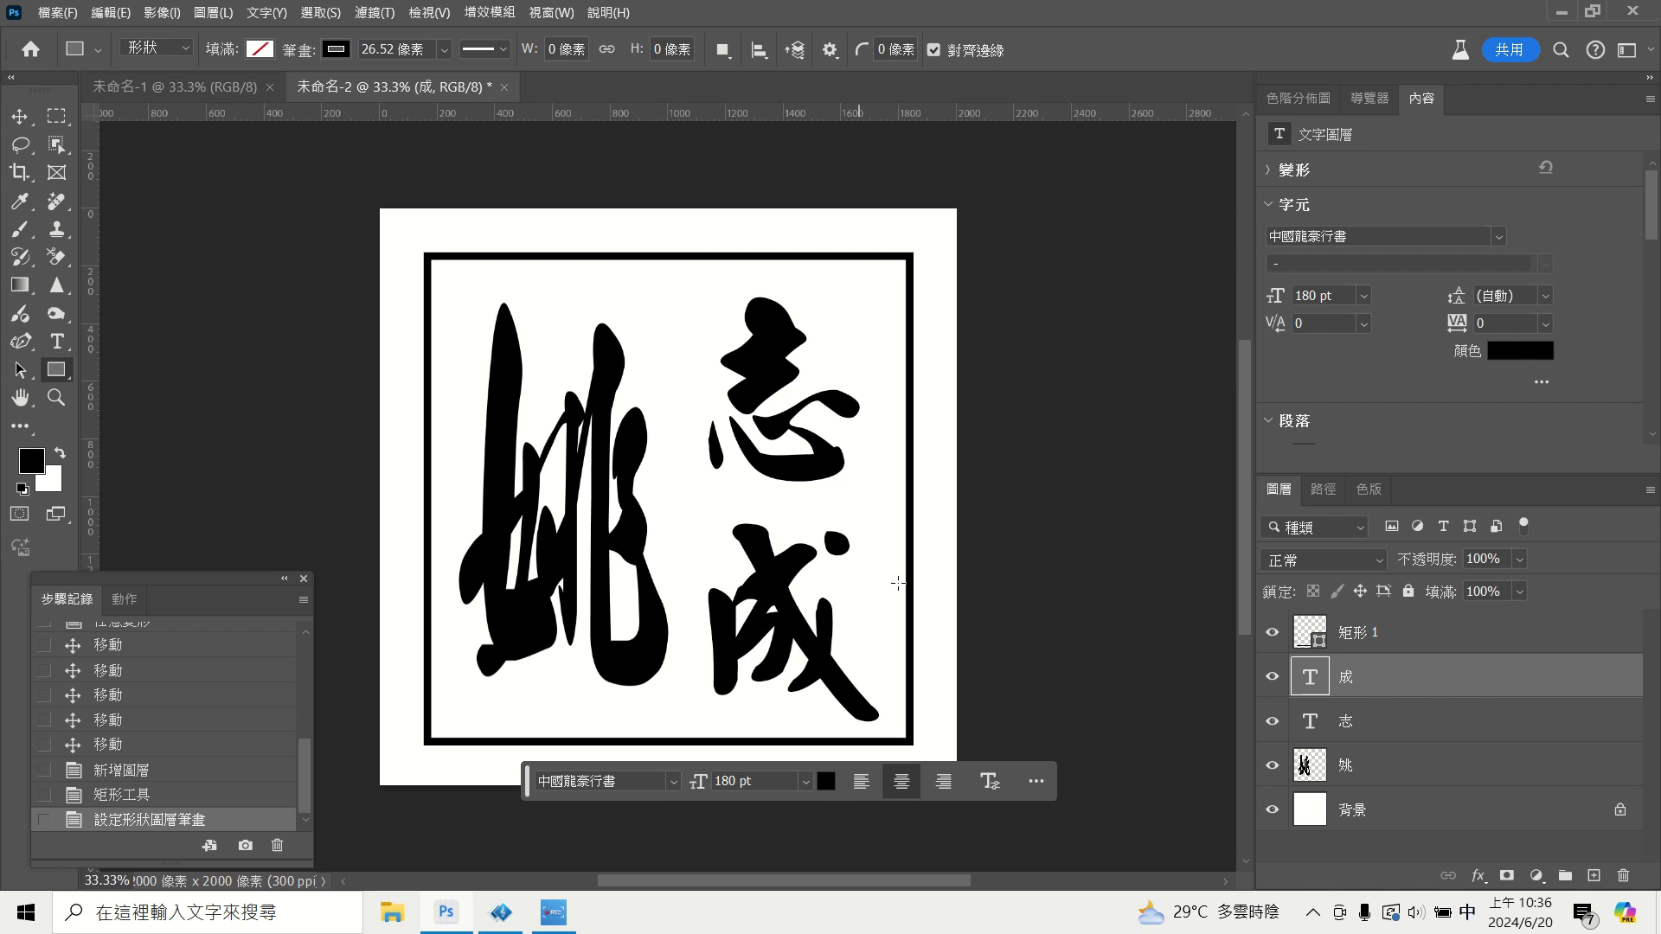
Stamp all visible layers into a new merged layer with Ctrl+Shift+Alt+E.
{"action": "left_click", "coordinate": [1396, 647]}
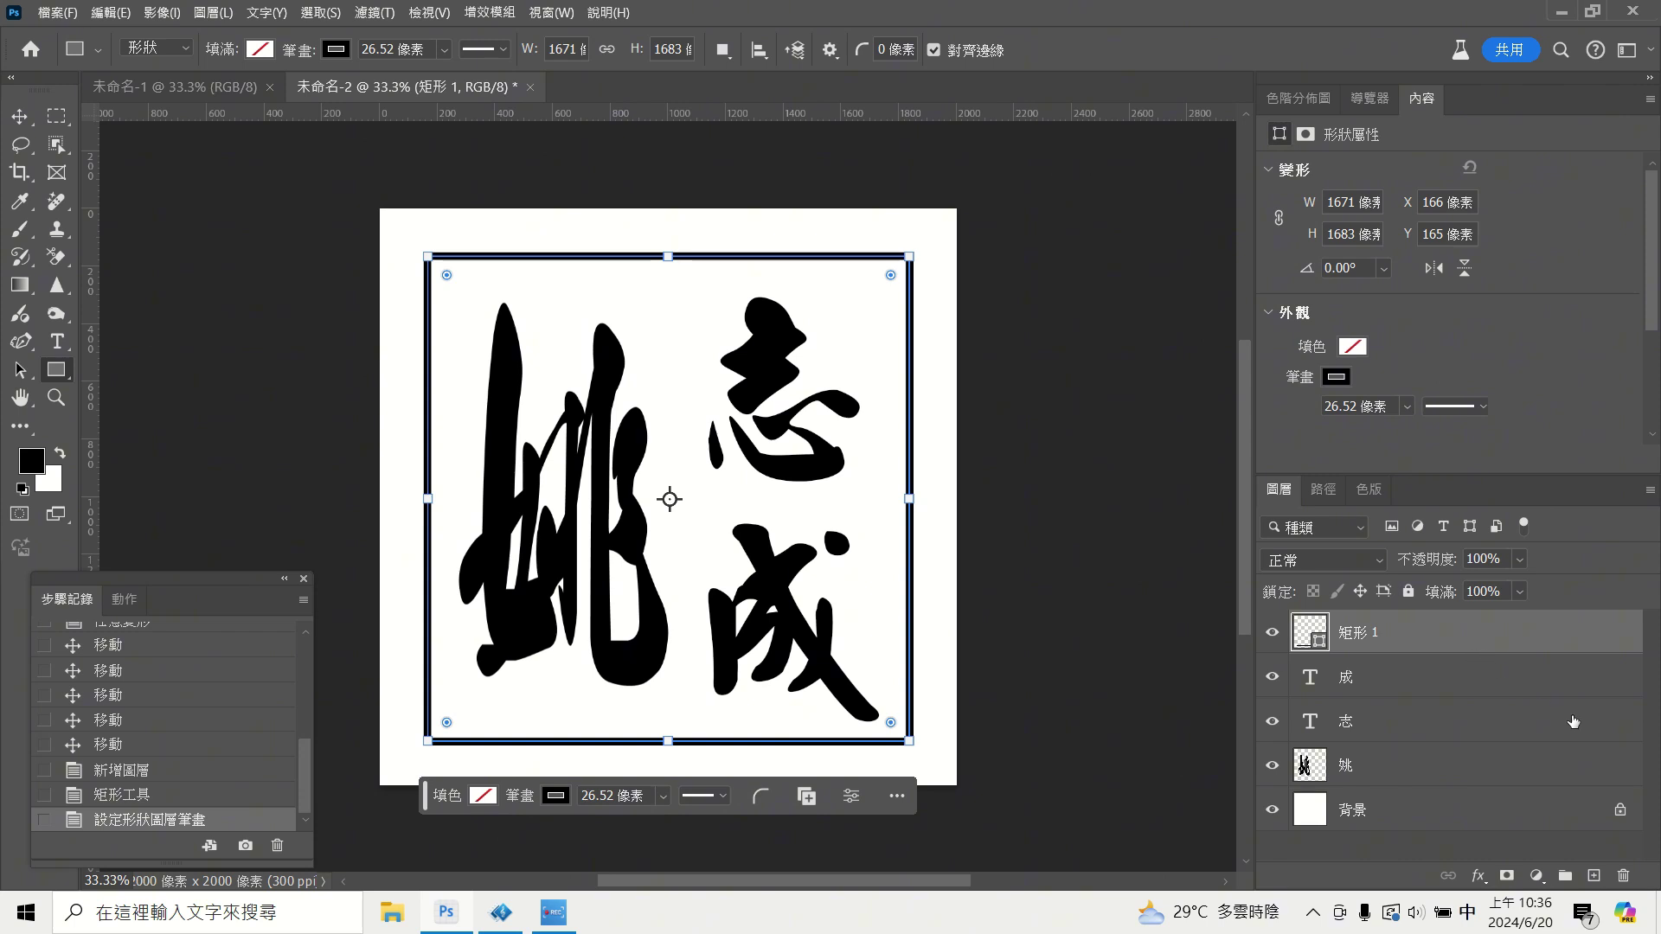
{"action": "key", "text": "shift"}
{"action": "key", "text": "ctrl+shift+alt+e"}
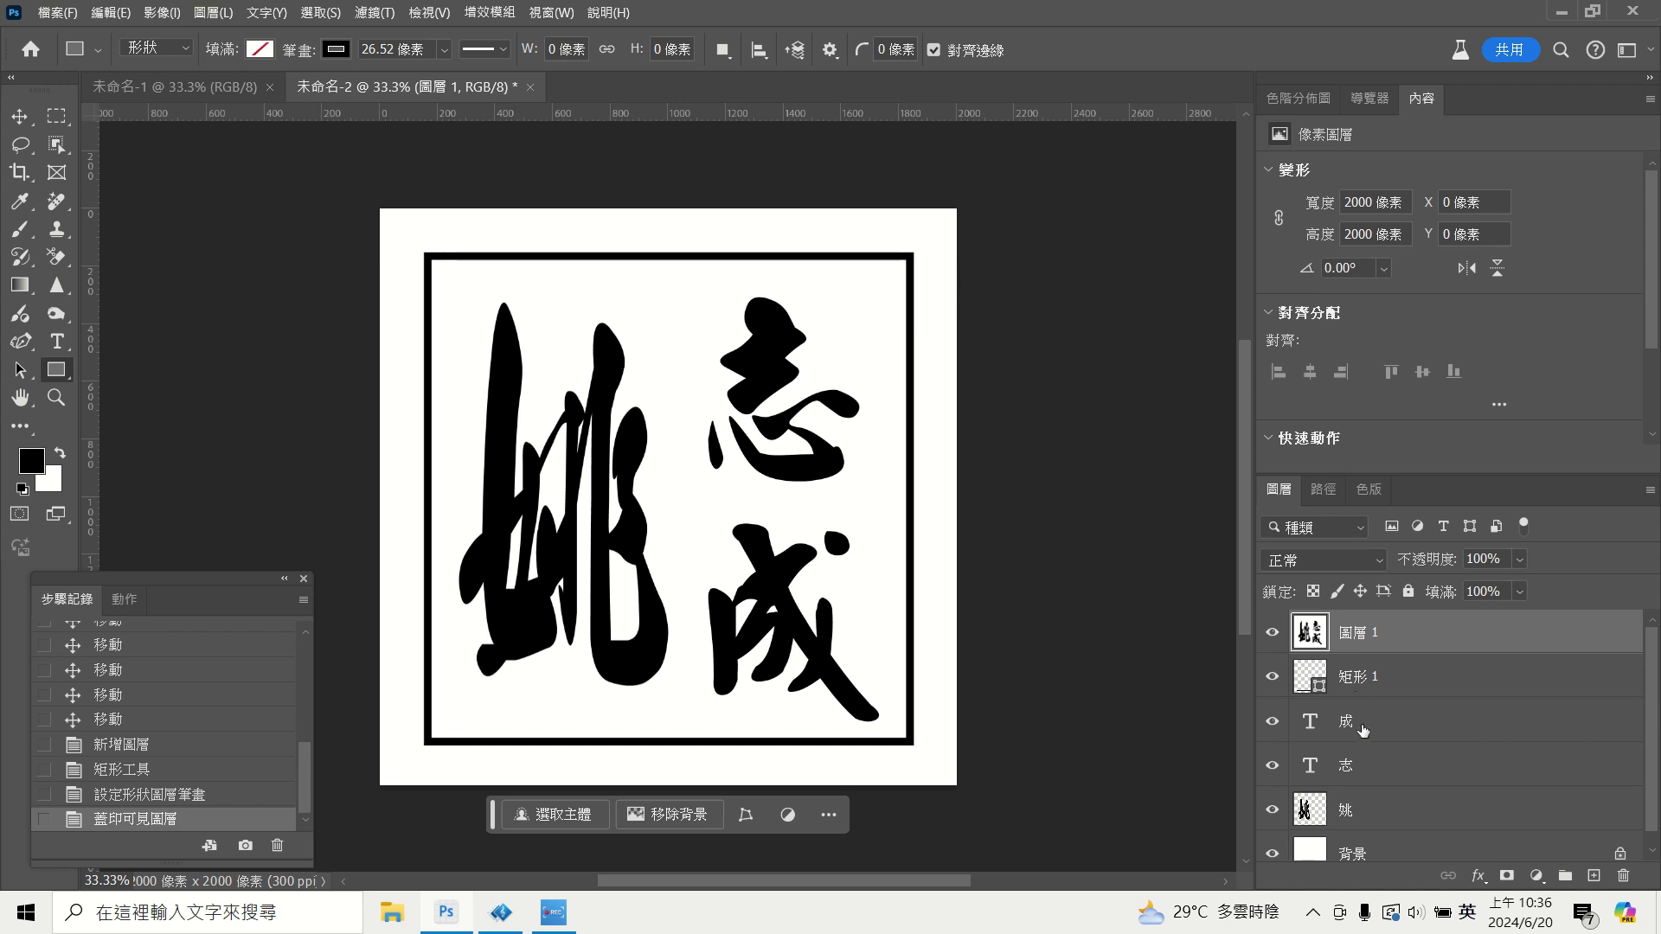
Hide the 矩形 1, 成, 志 and 姚 layers and browse the Distort filters.
{"action": "left_click", "coordinate": [1273, 676]}
{"action": "left_click", "coordinate": [1272, 720]}
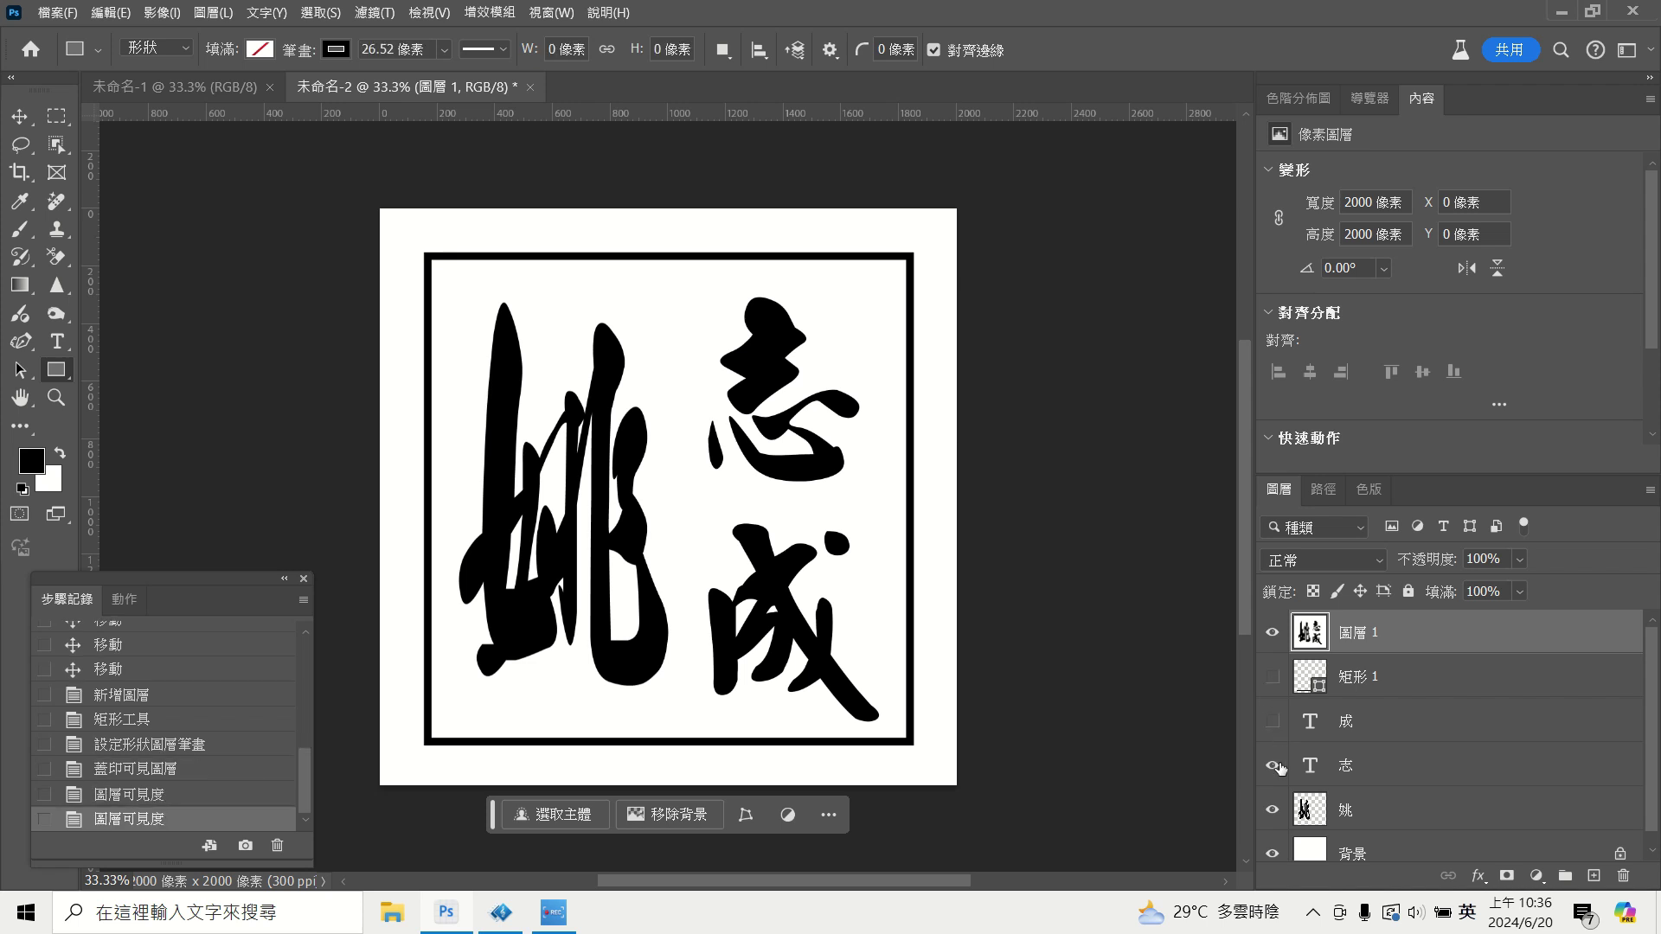
{"action": "left_click", "coordinate": [1273, 765]}
{"action": "left_click", "coordinate": [1272, 809]}
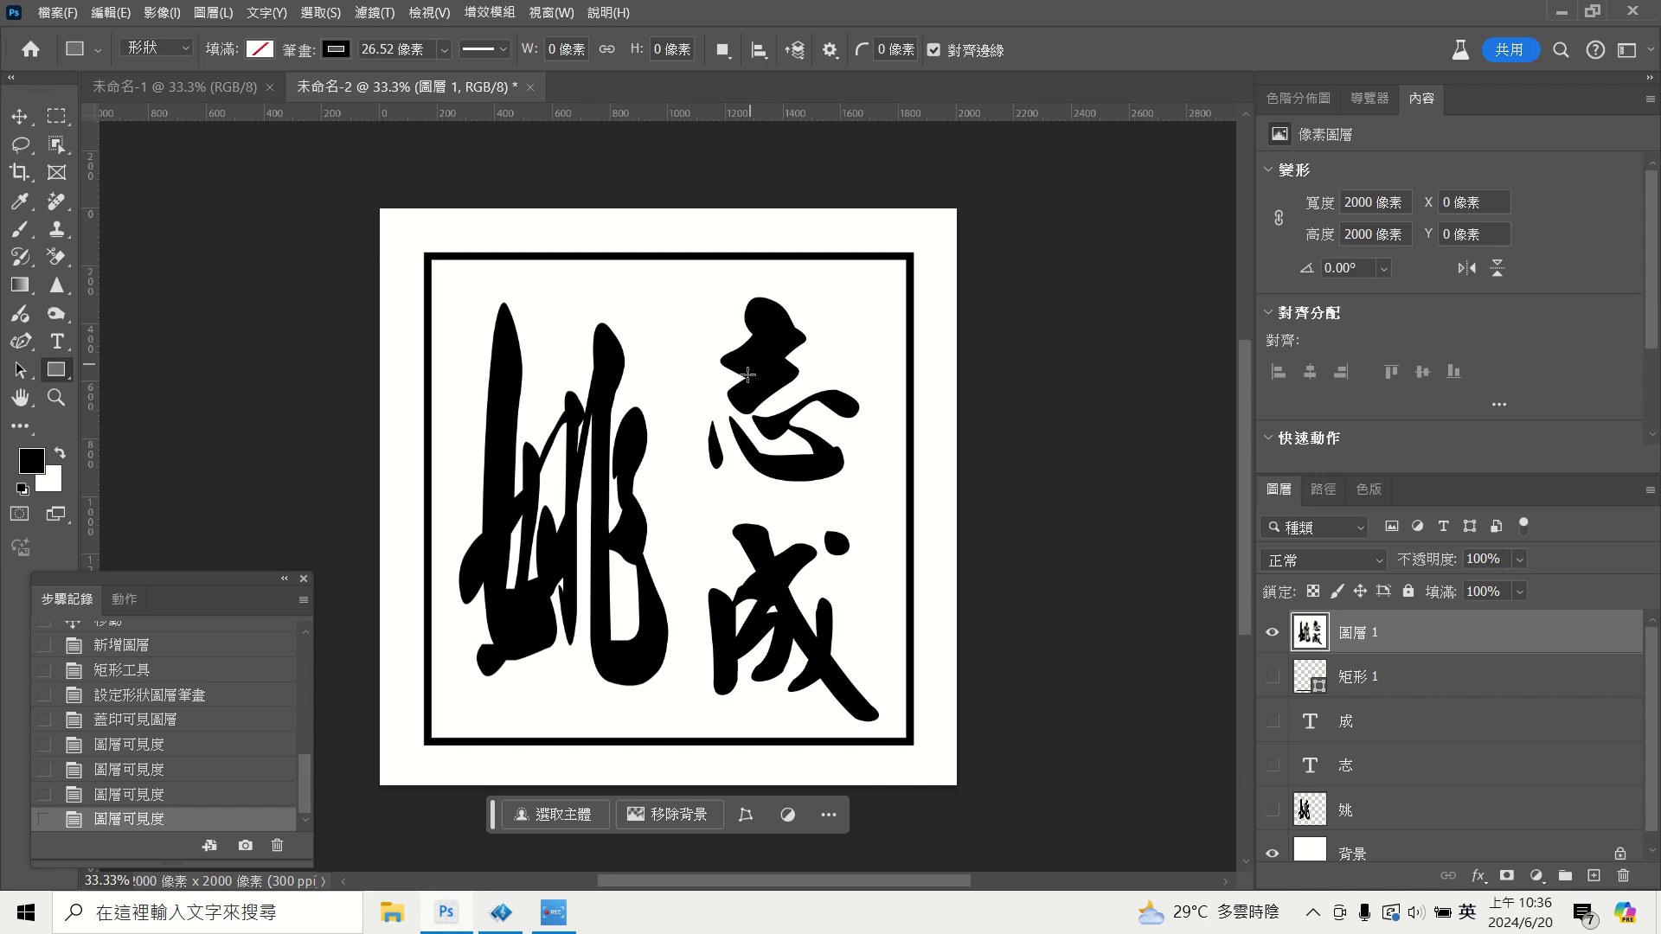
{"action": "left_click", "coordinate": [355, 17]}
{"action": "mouse_move", "coordinate": [402, 280]}
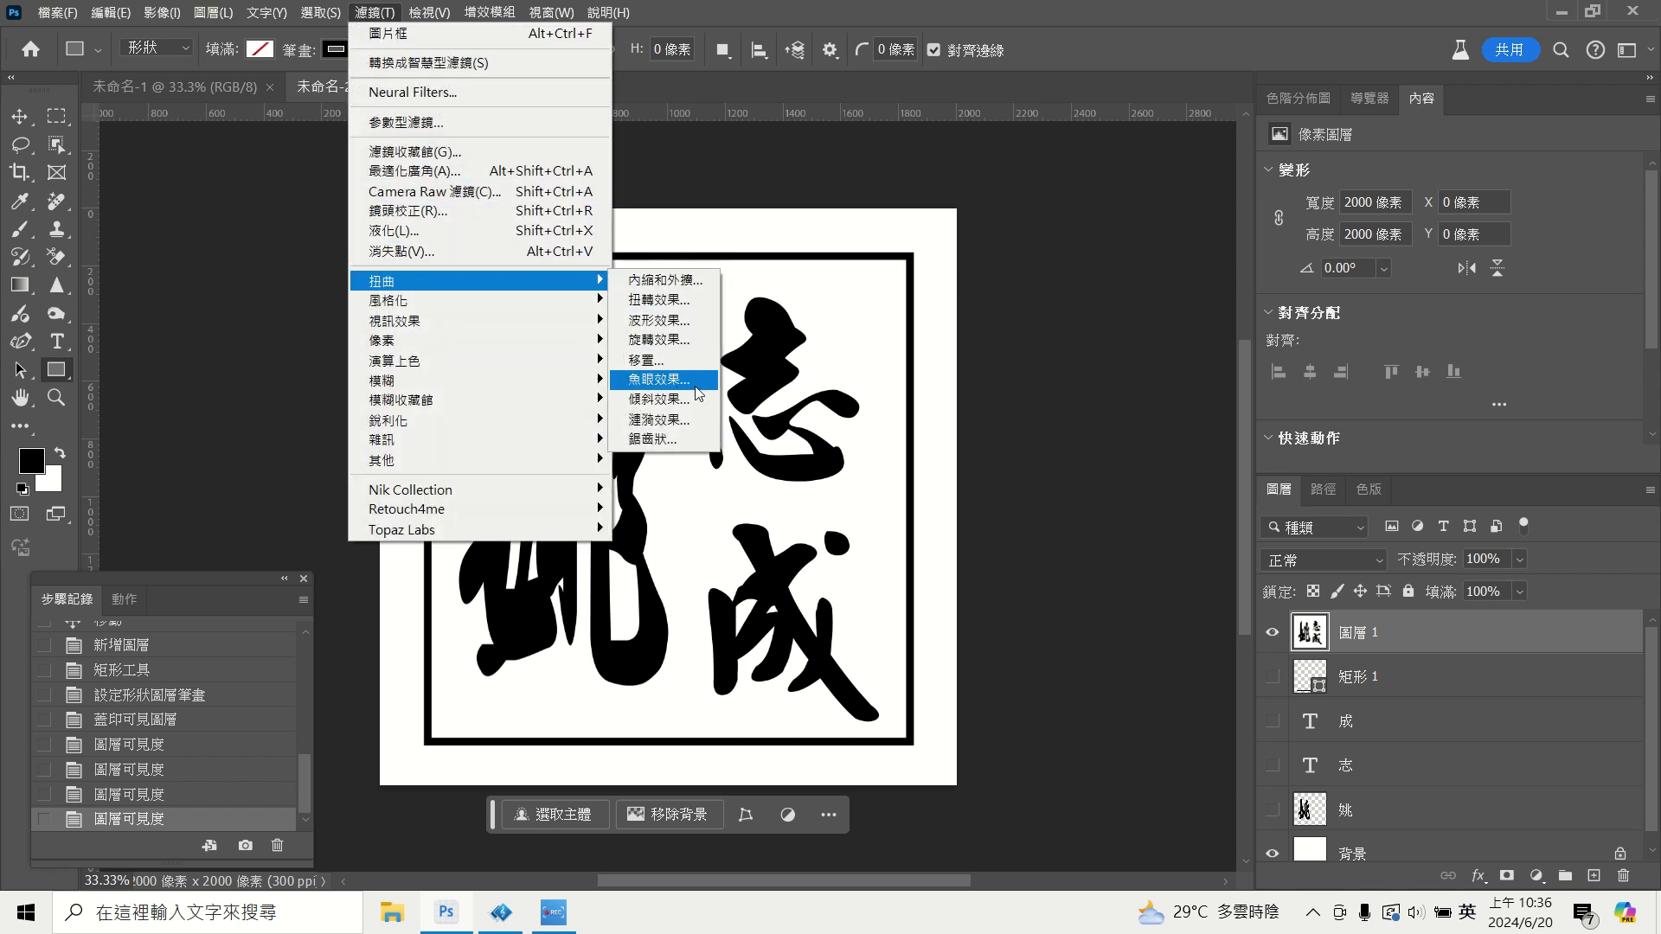
Apply a Pinch distortion of -18 to slightly bulge the merged seal artwork.
{"action": "left_click", "coordinate": [665, 282]}
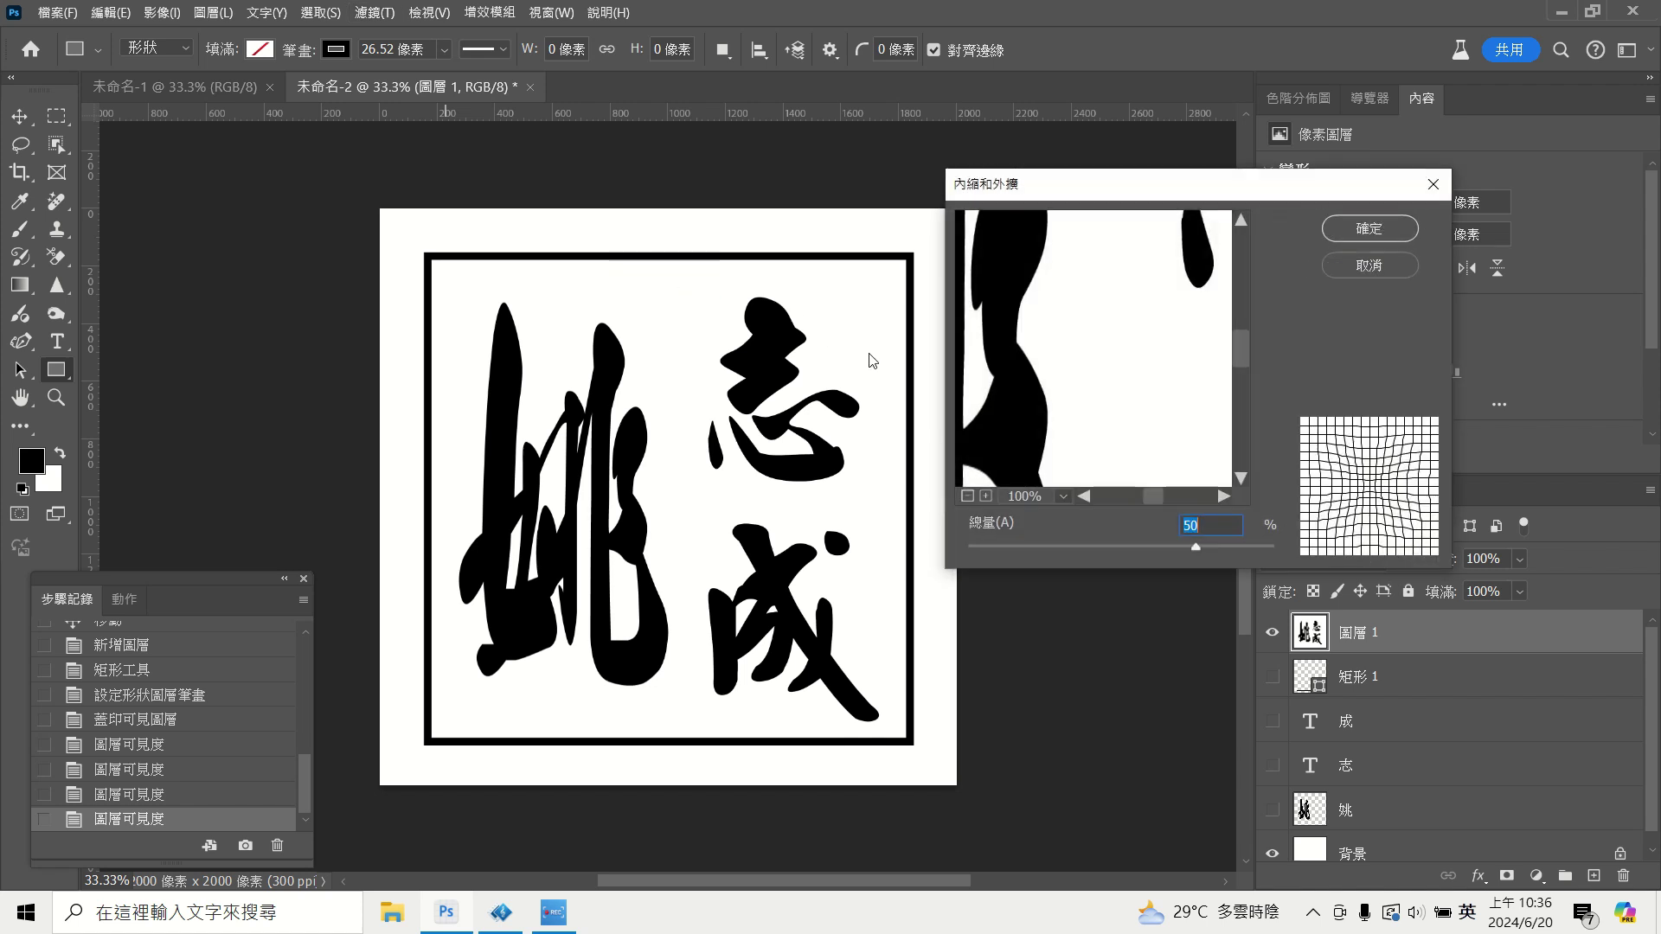
{"action": "left_click_drag", "start_coordinate": [1200, 549], "coordinate": [1094, 543]}
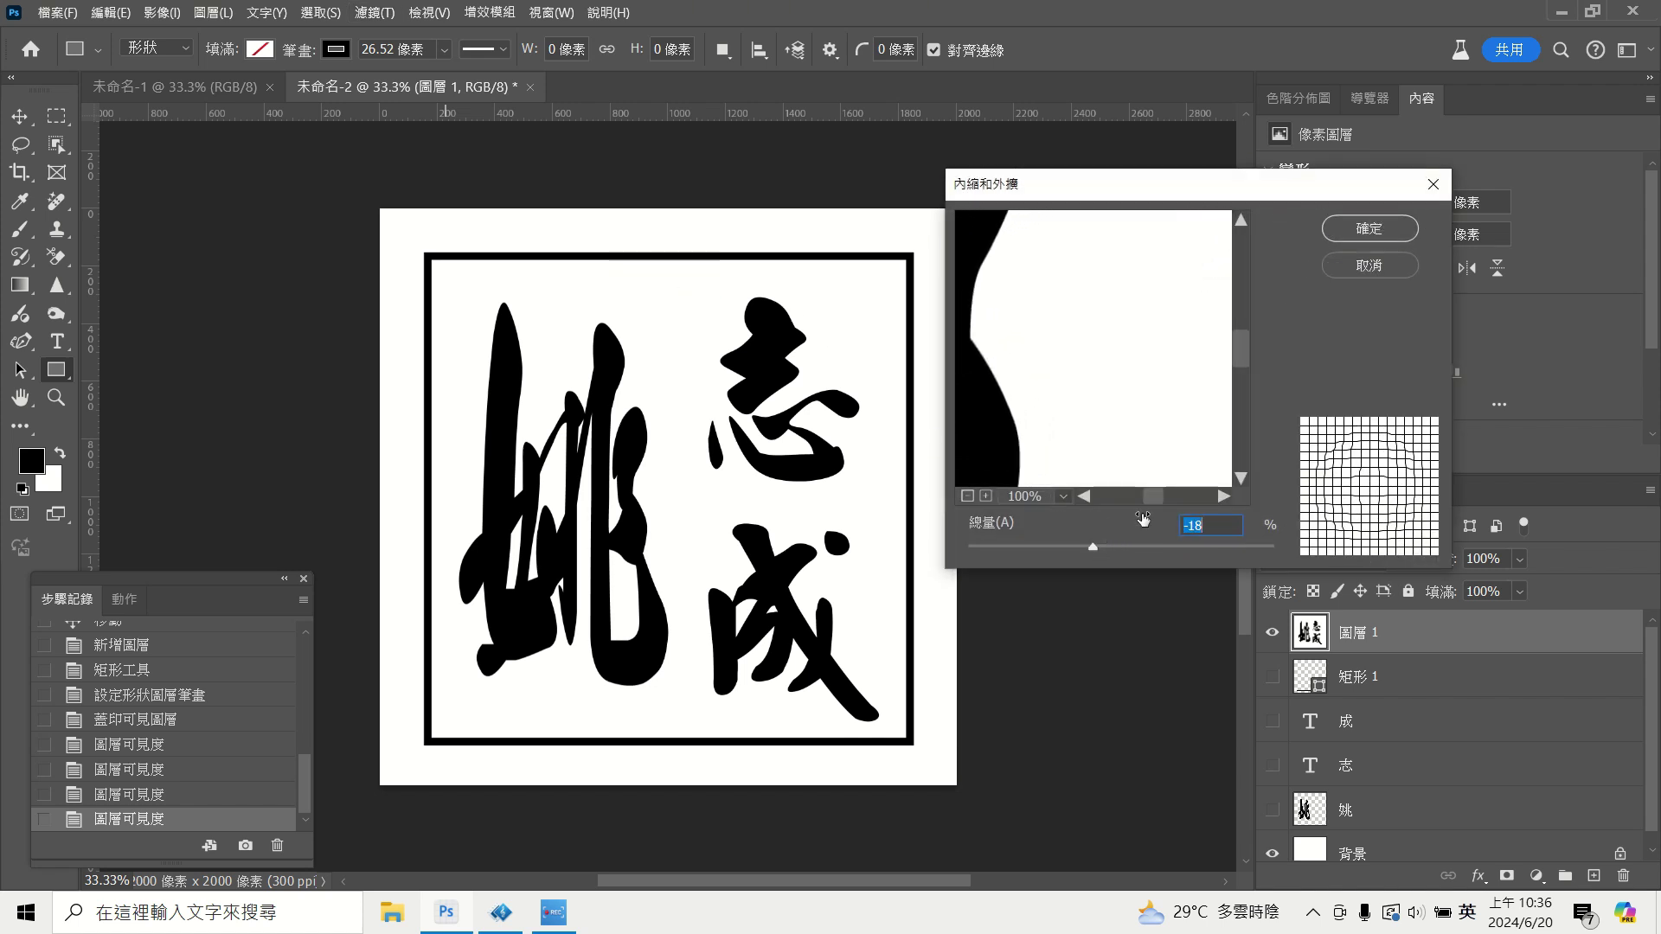
{"action": "left_click", "coordinate": [1397, 230]}
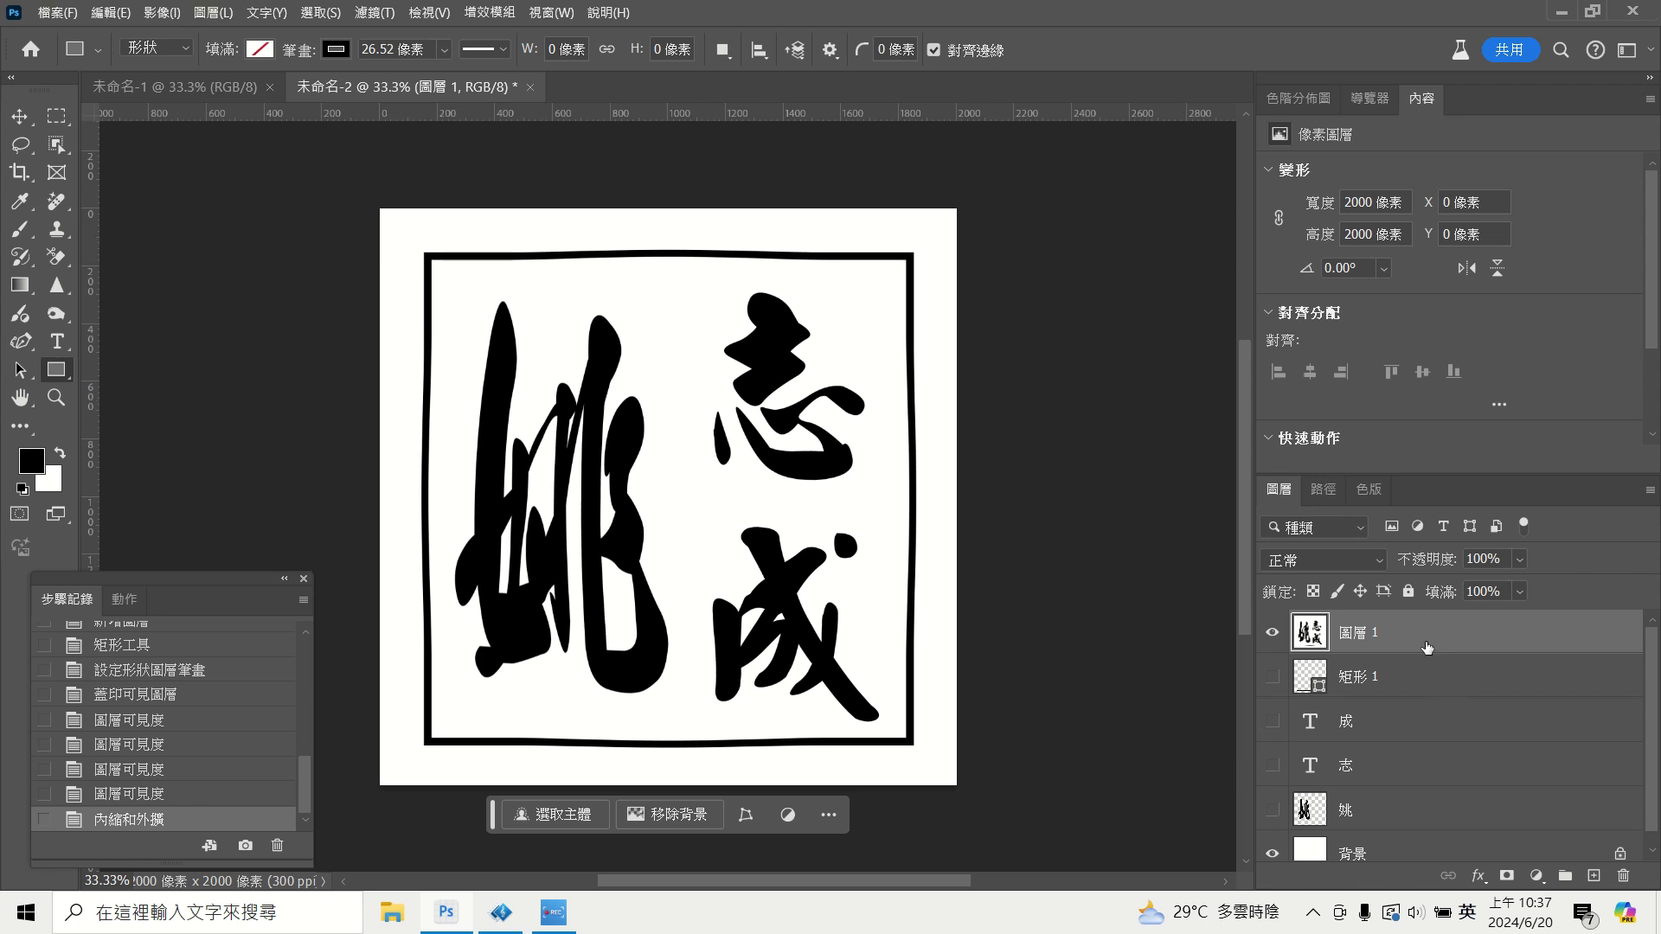
Rename the merged seal layer from 圖層 1 to 黑白 using the Chinese IME.
{"action": "double_click", "coordinate": [1370, 636]}
{"action": "type", "text": "c"}
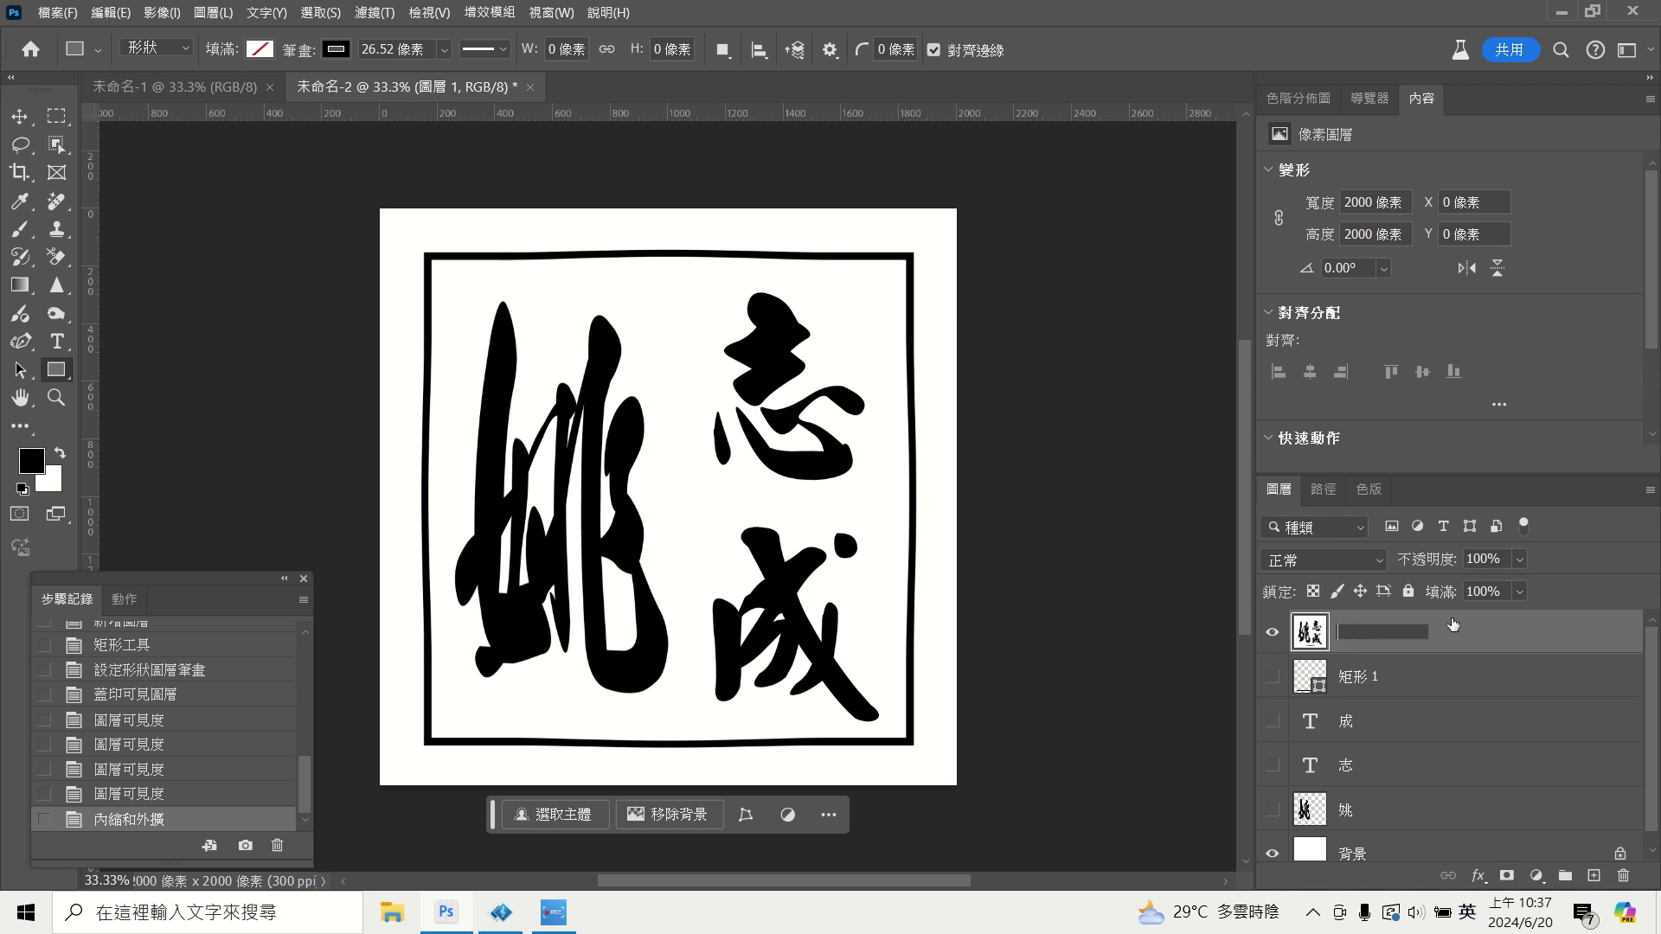
{"action": "key", "text": "shift"}
{"action": "type", "text": "co"}
{"action": "type", "text": "白"}
{"action": "key", "text": "Return"}
{"action": "left_click", "coordinate": [1475, 633]}
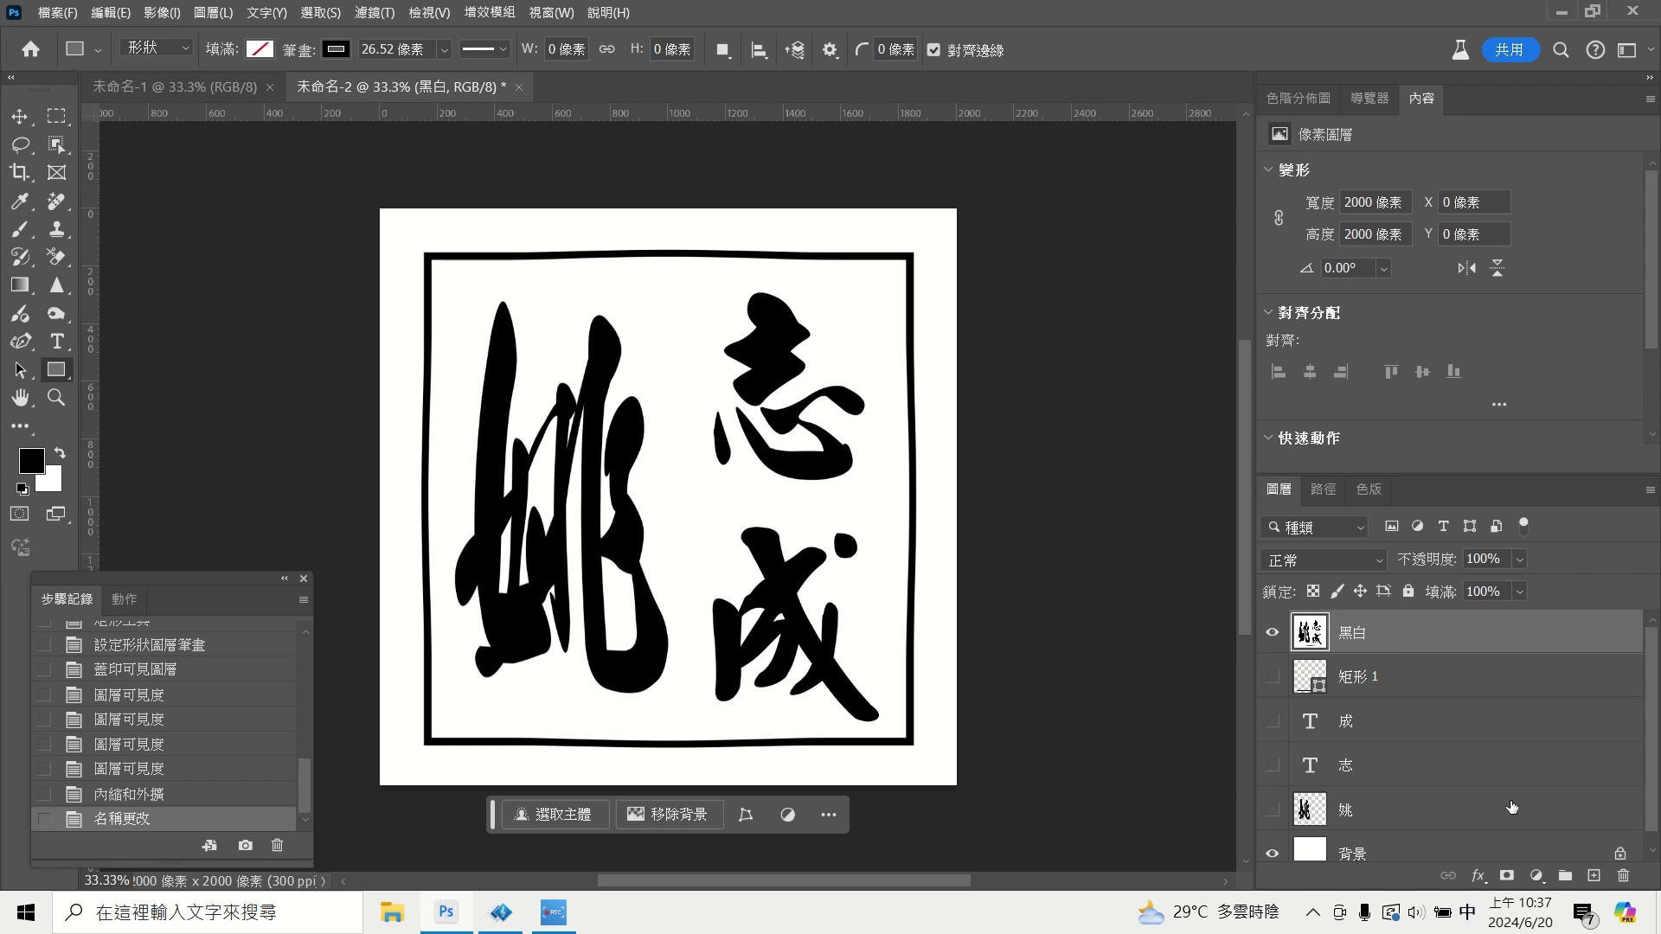
Add a hidden dark red #7a0808 Solid Color fill layer above 黑白, then select 黑白.
{"action": "left_click", "coordinate": [1536, 876]}
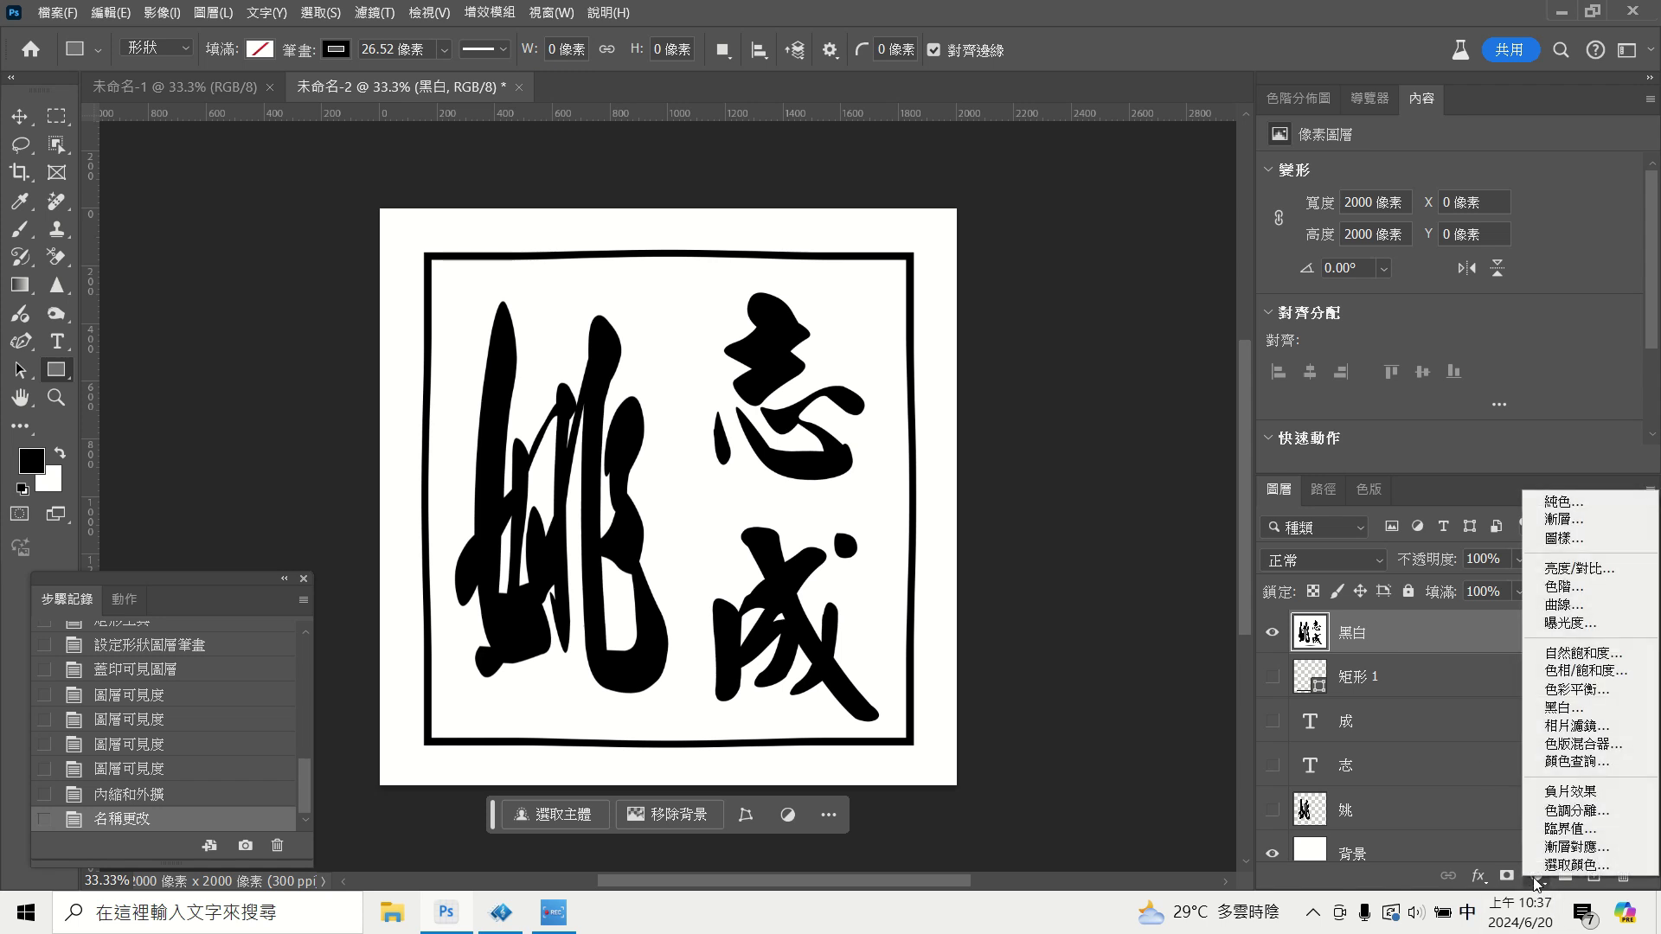
{"action": "left_click", "coordinate": [1594, 500]}
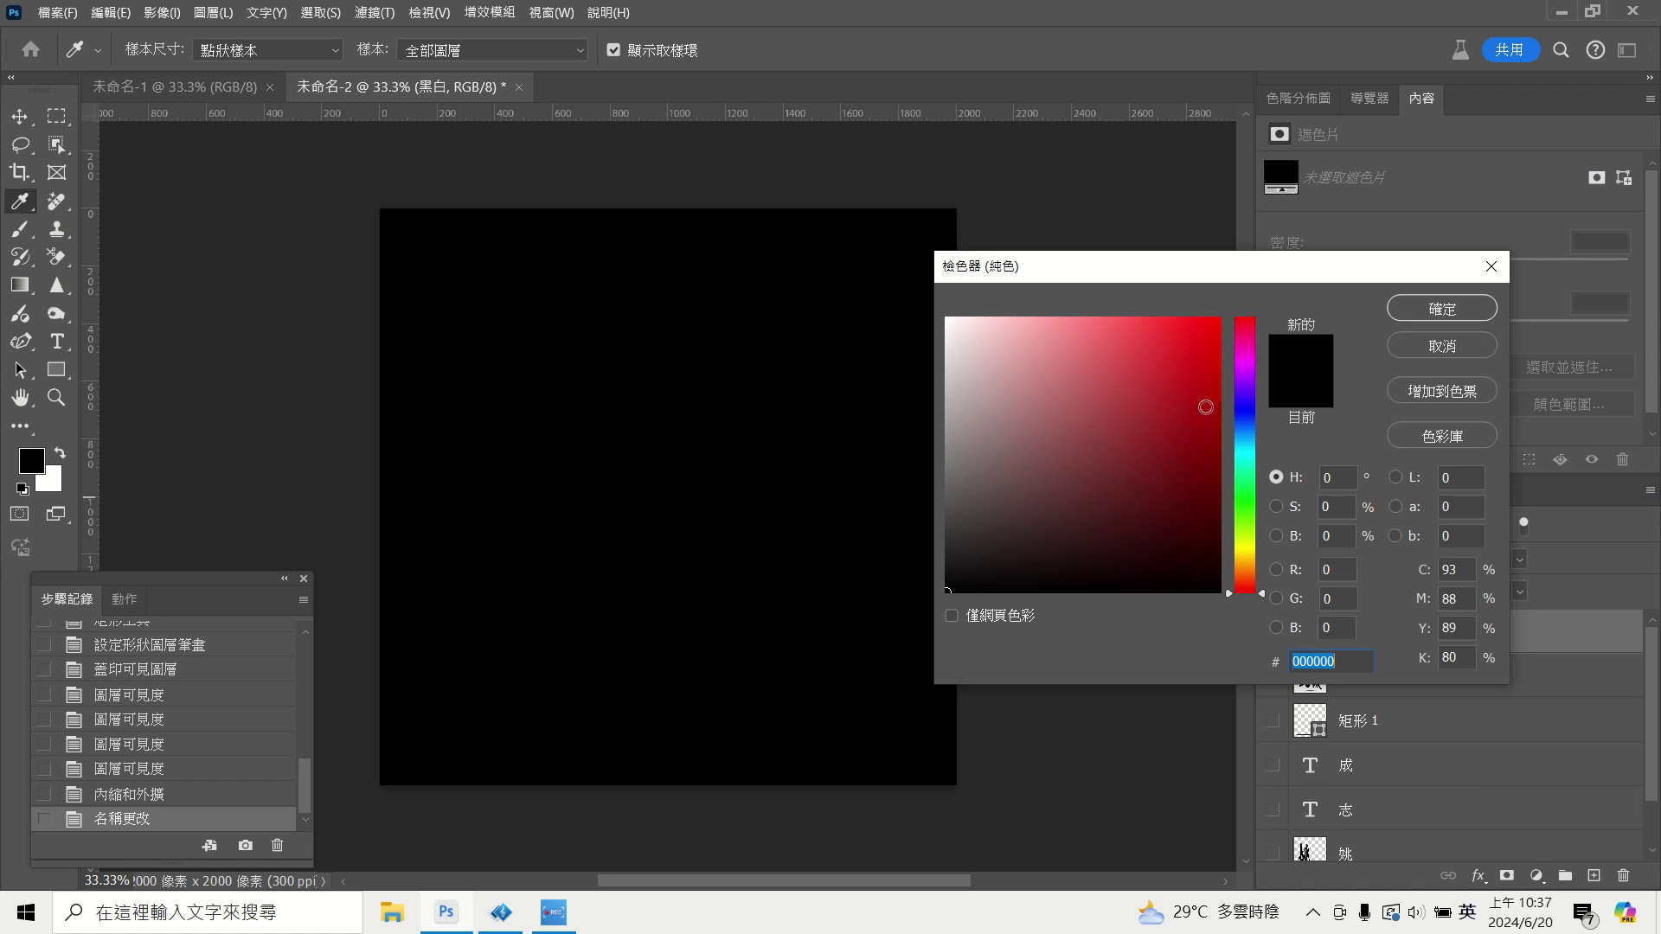
{"action": "left_click_drag", "start_coordinate": [1199, 424], "coordinate": [1204, 465]}
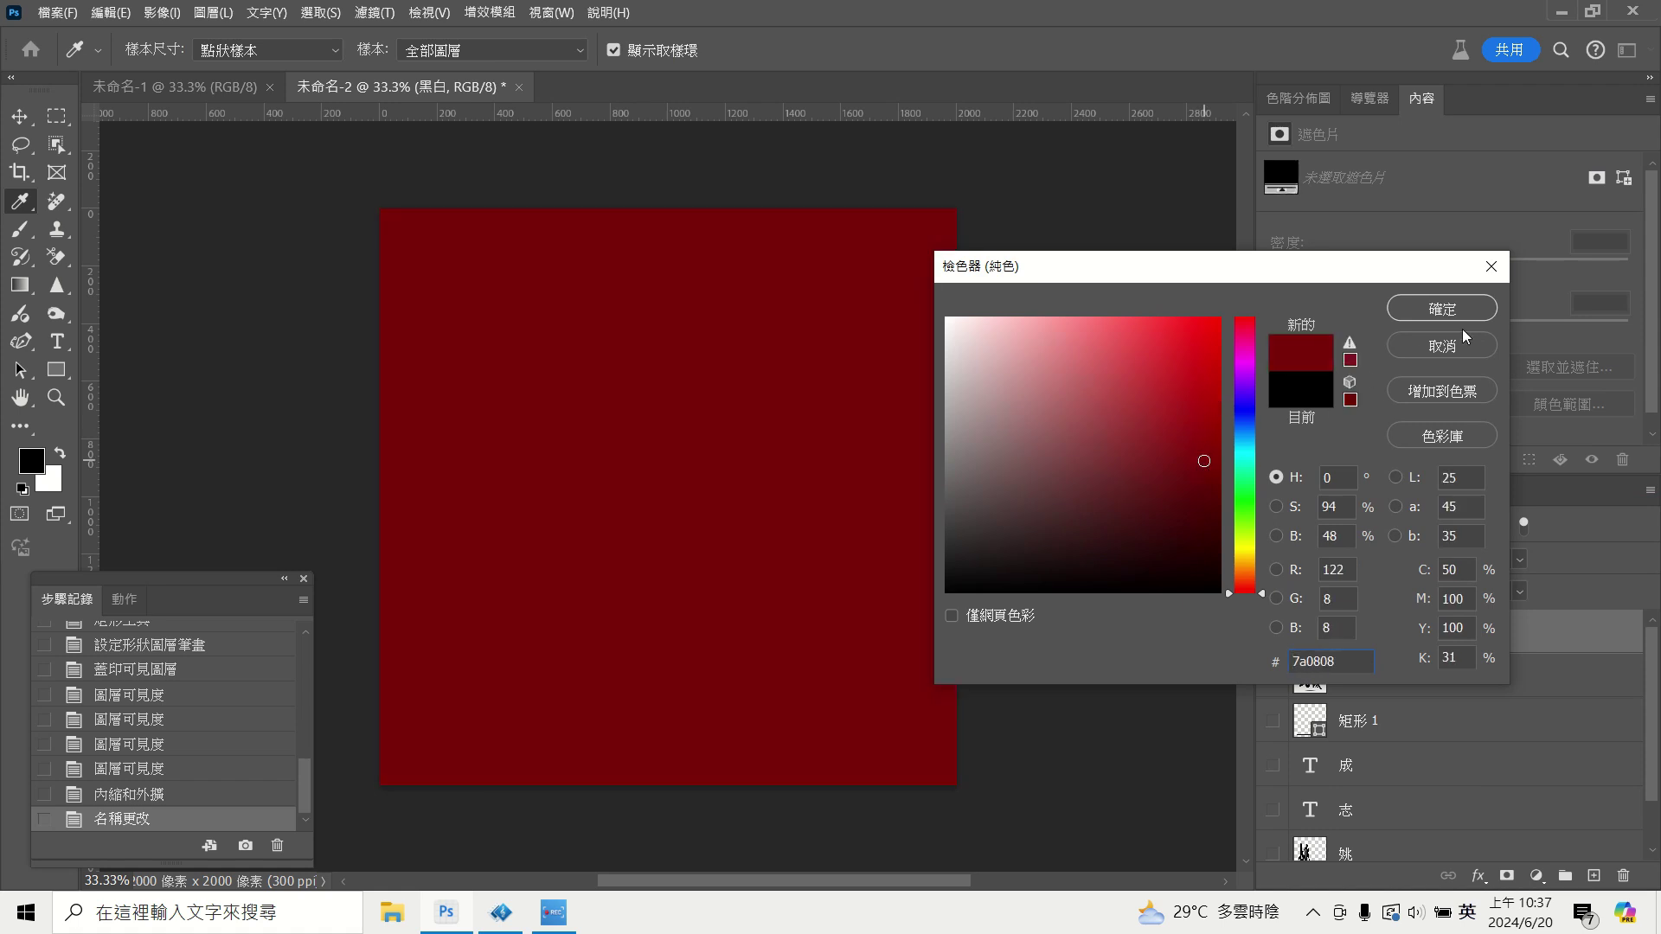
{"action": "left_click", "coordinate": [1474, 311]}
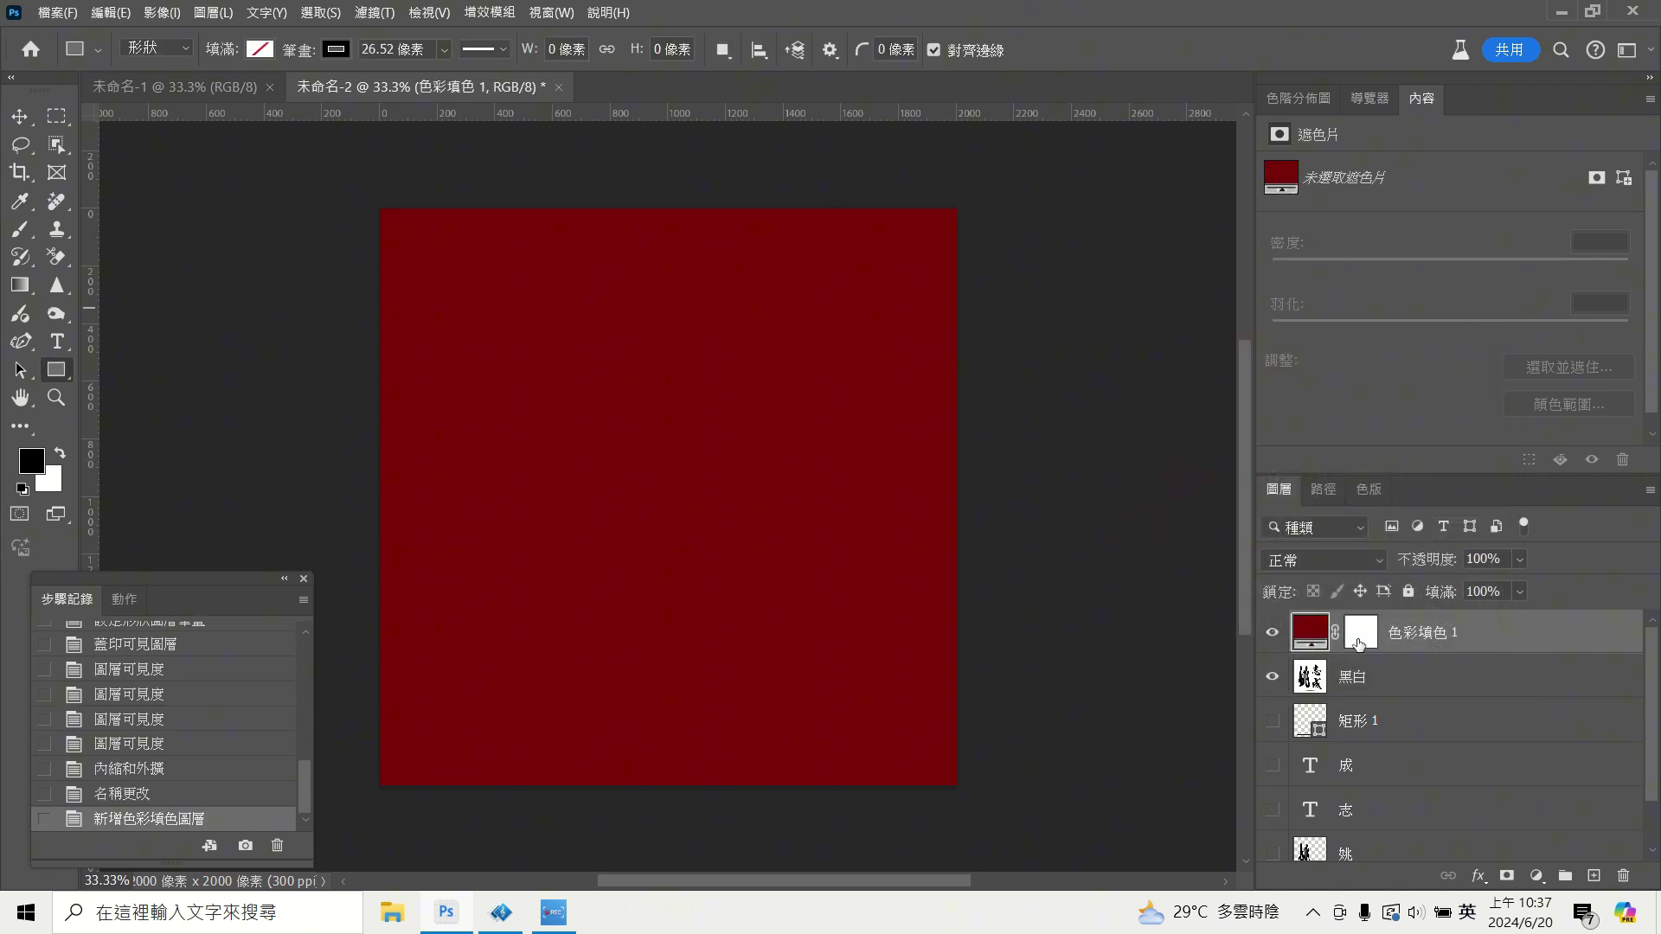
{"action": "left_click", "coordinate": [1272, 632]}
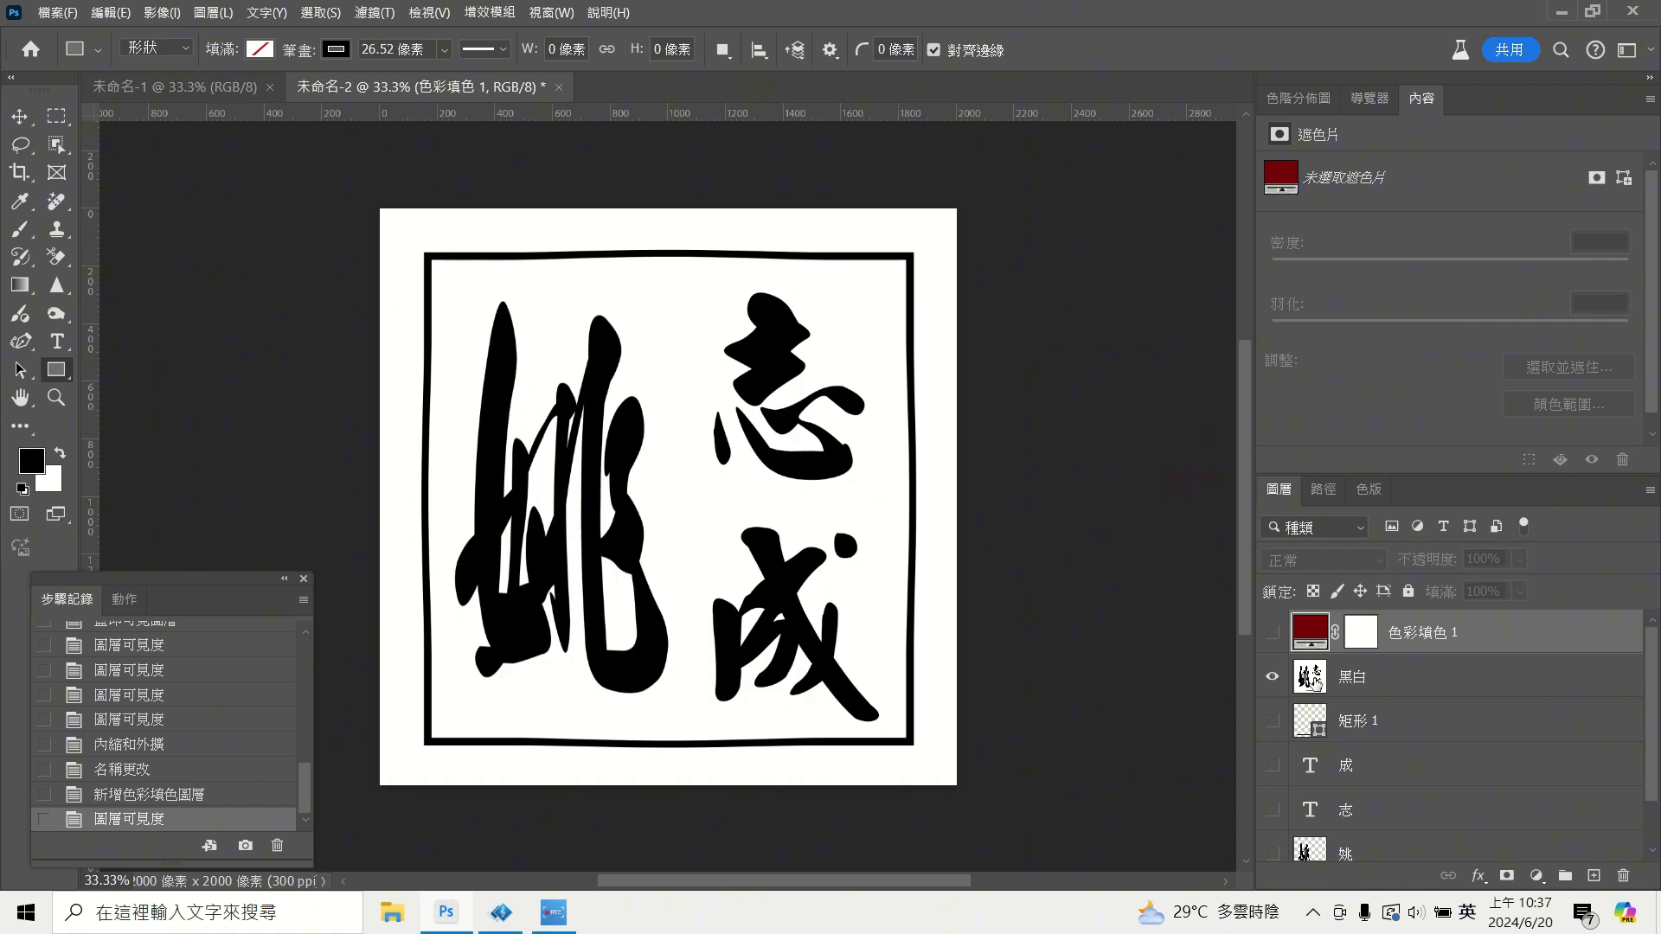
{"action": "left_click", "coordinate": [1380, 677]}
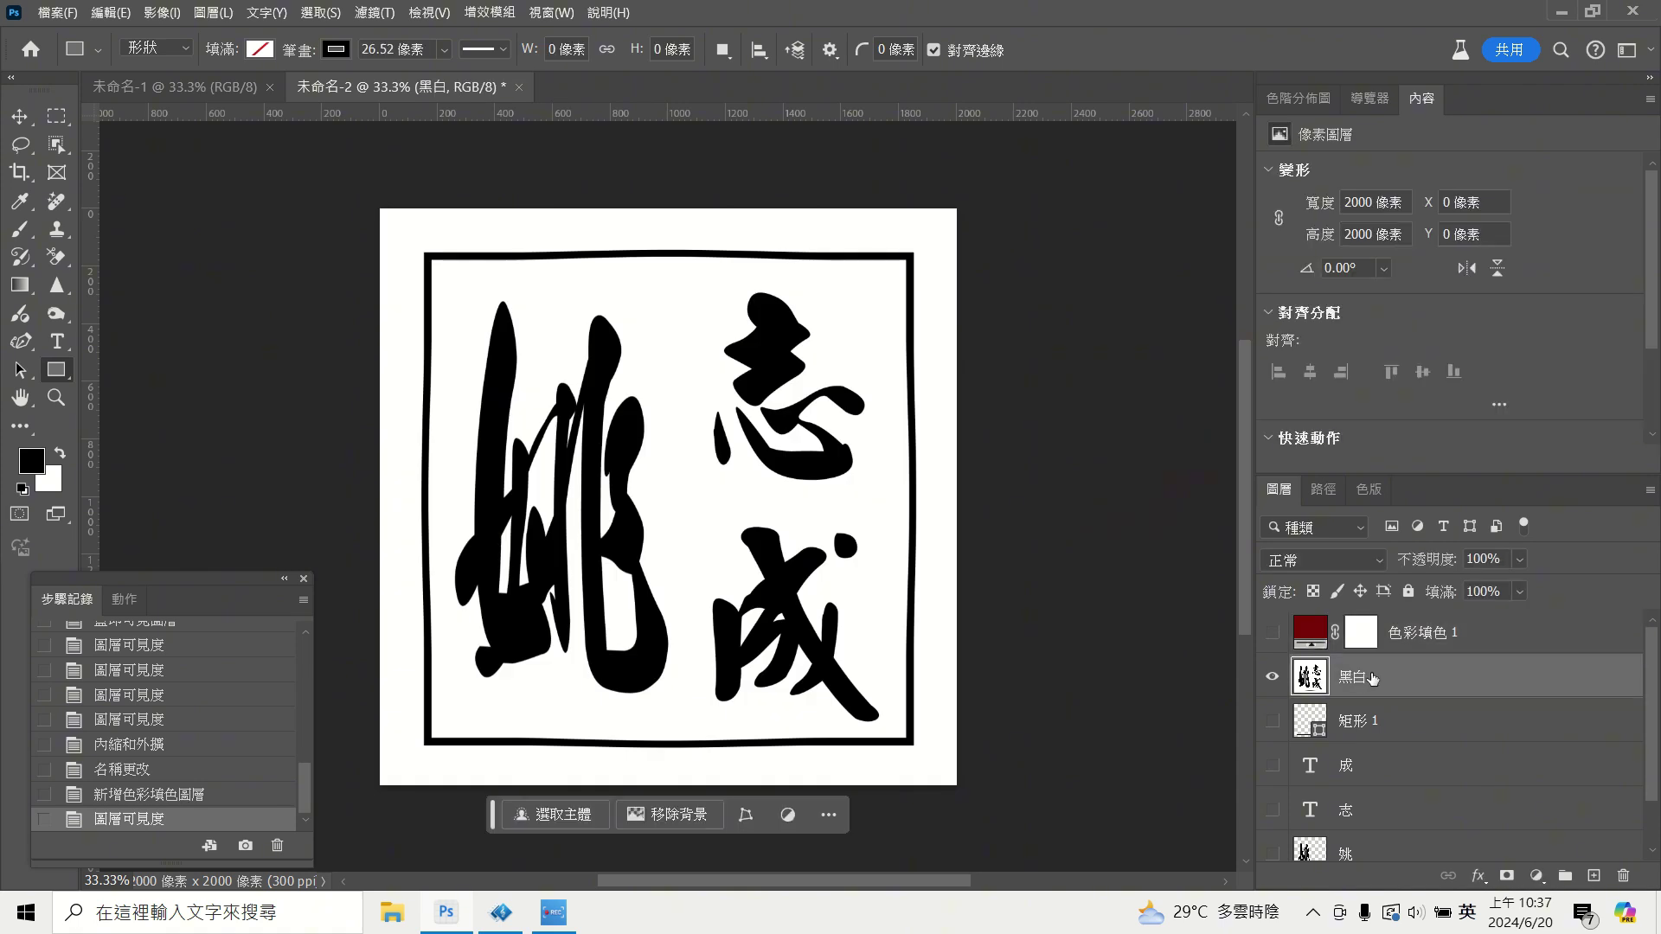
Select the whole canvas, hide 黑白, show 色彩填色 1 and target its layer mask.
{"action": "key", "text": "ctrl+a"}
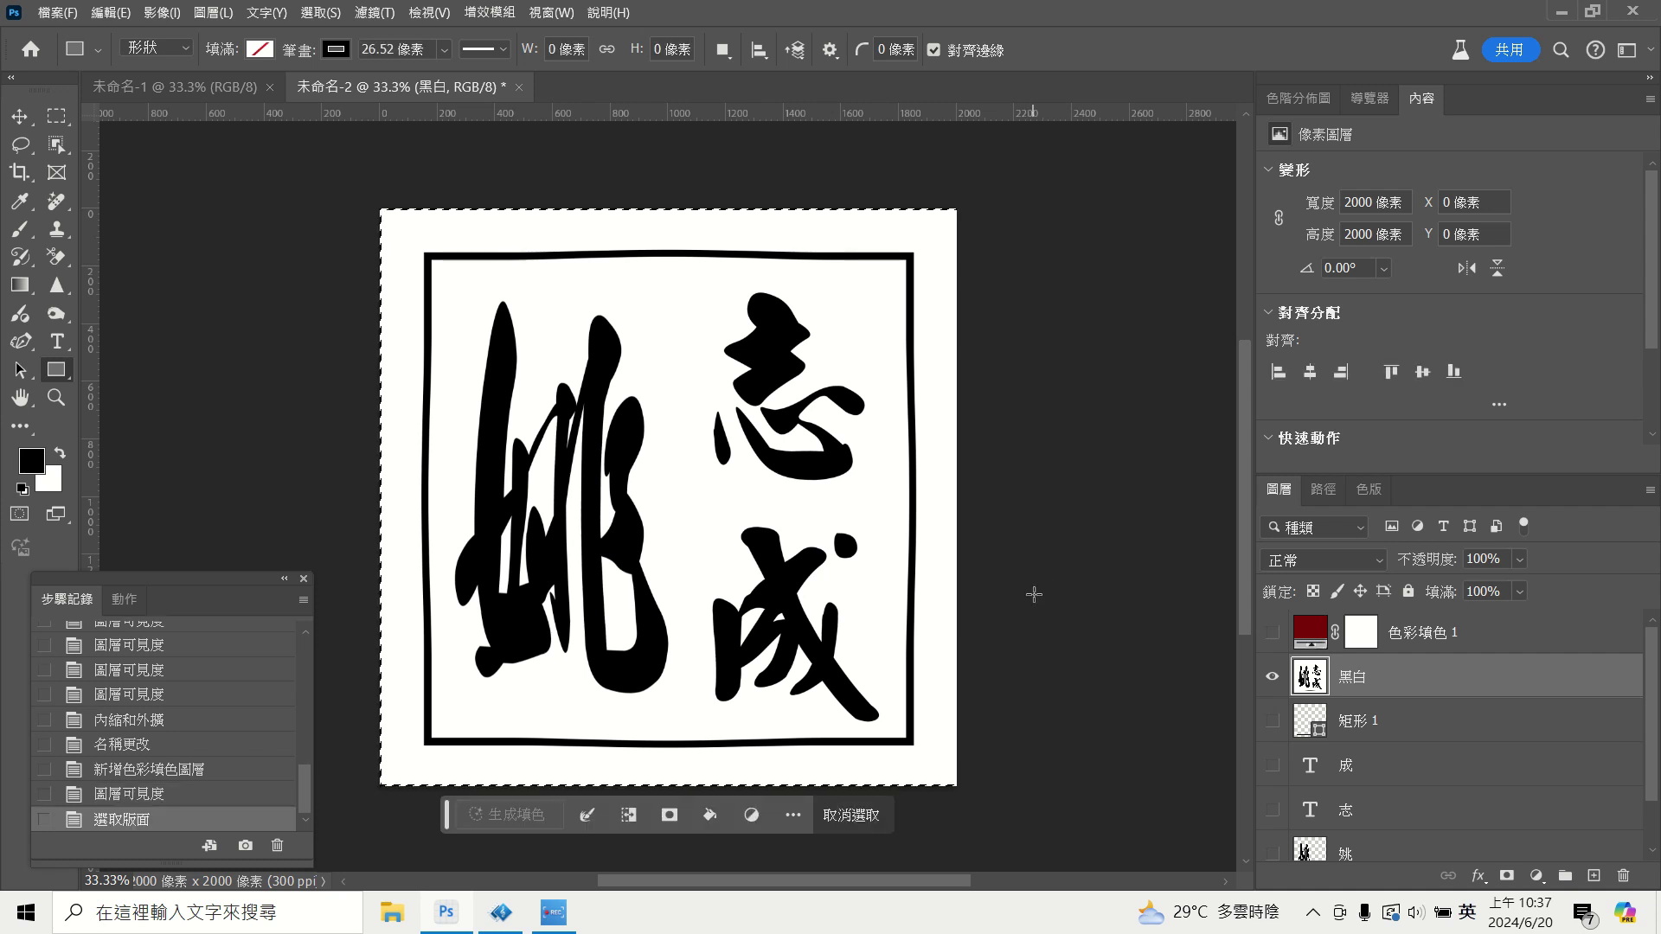
{"action": "left_click", "coordinate": [1271, 677]}
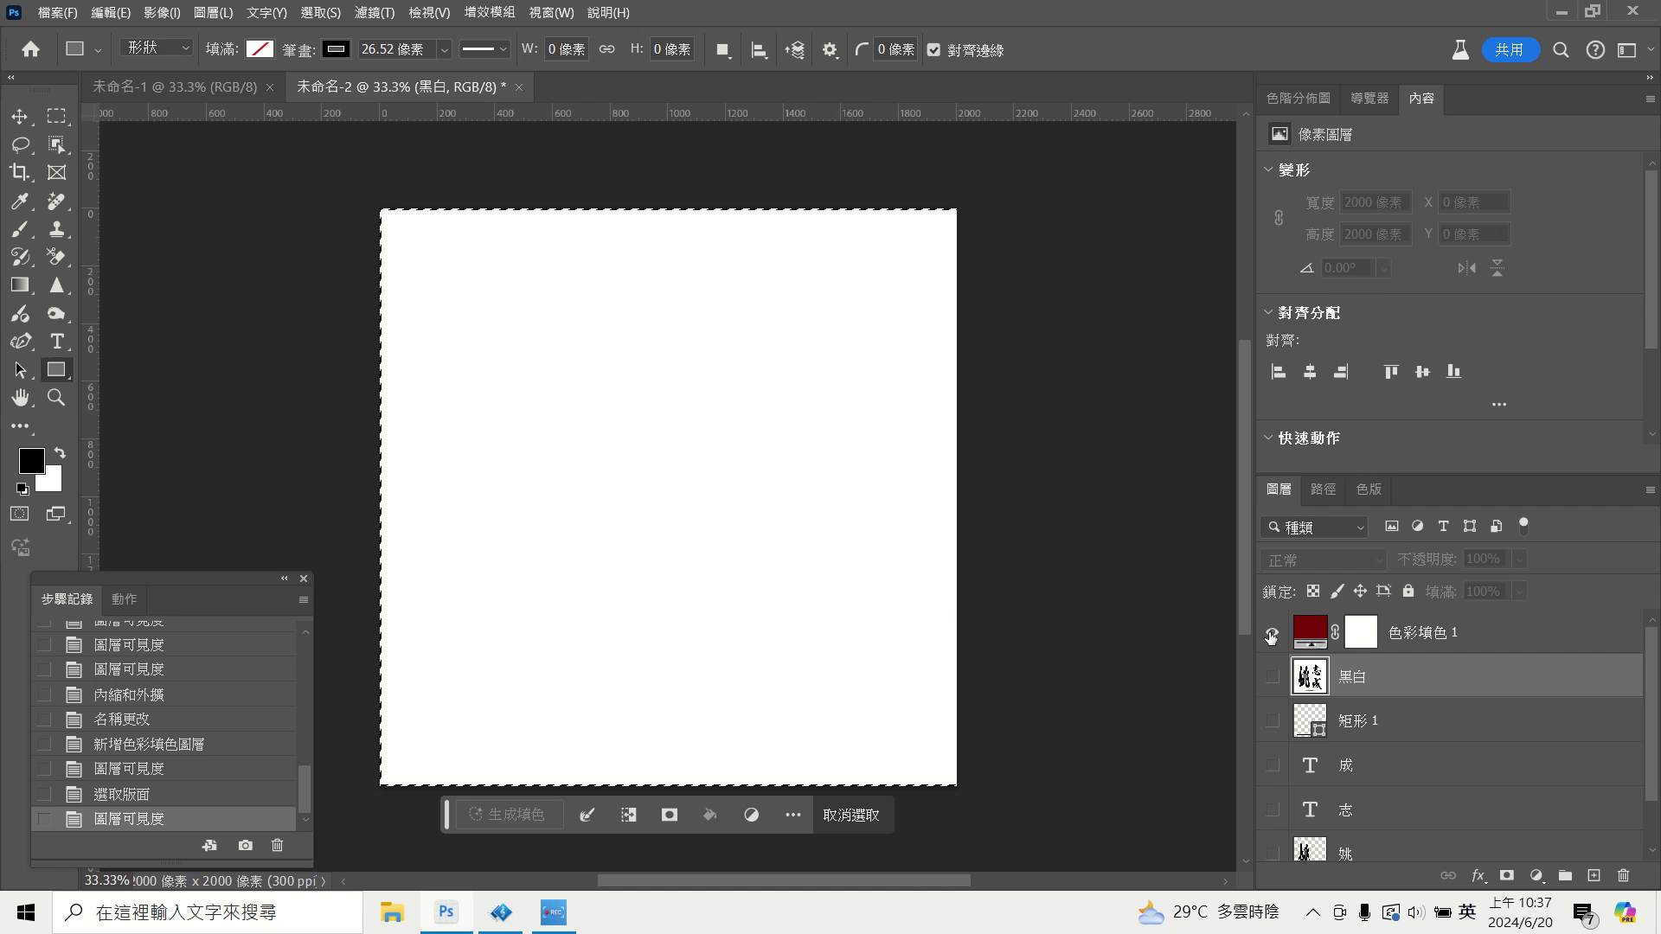
{"action": "left_click", "coordinate": [1271, 634]}
{"action": "left_click", "coordinate": [1365, 644]}
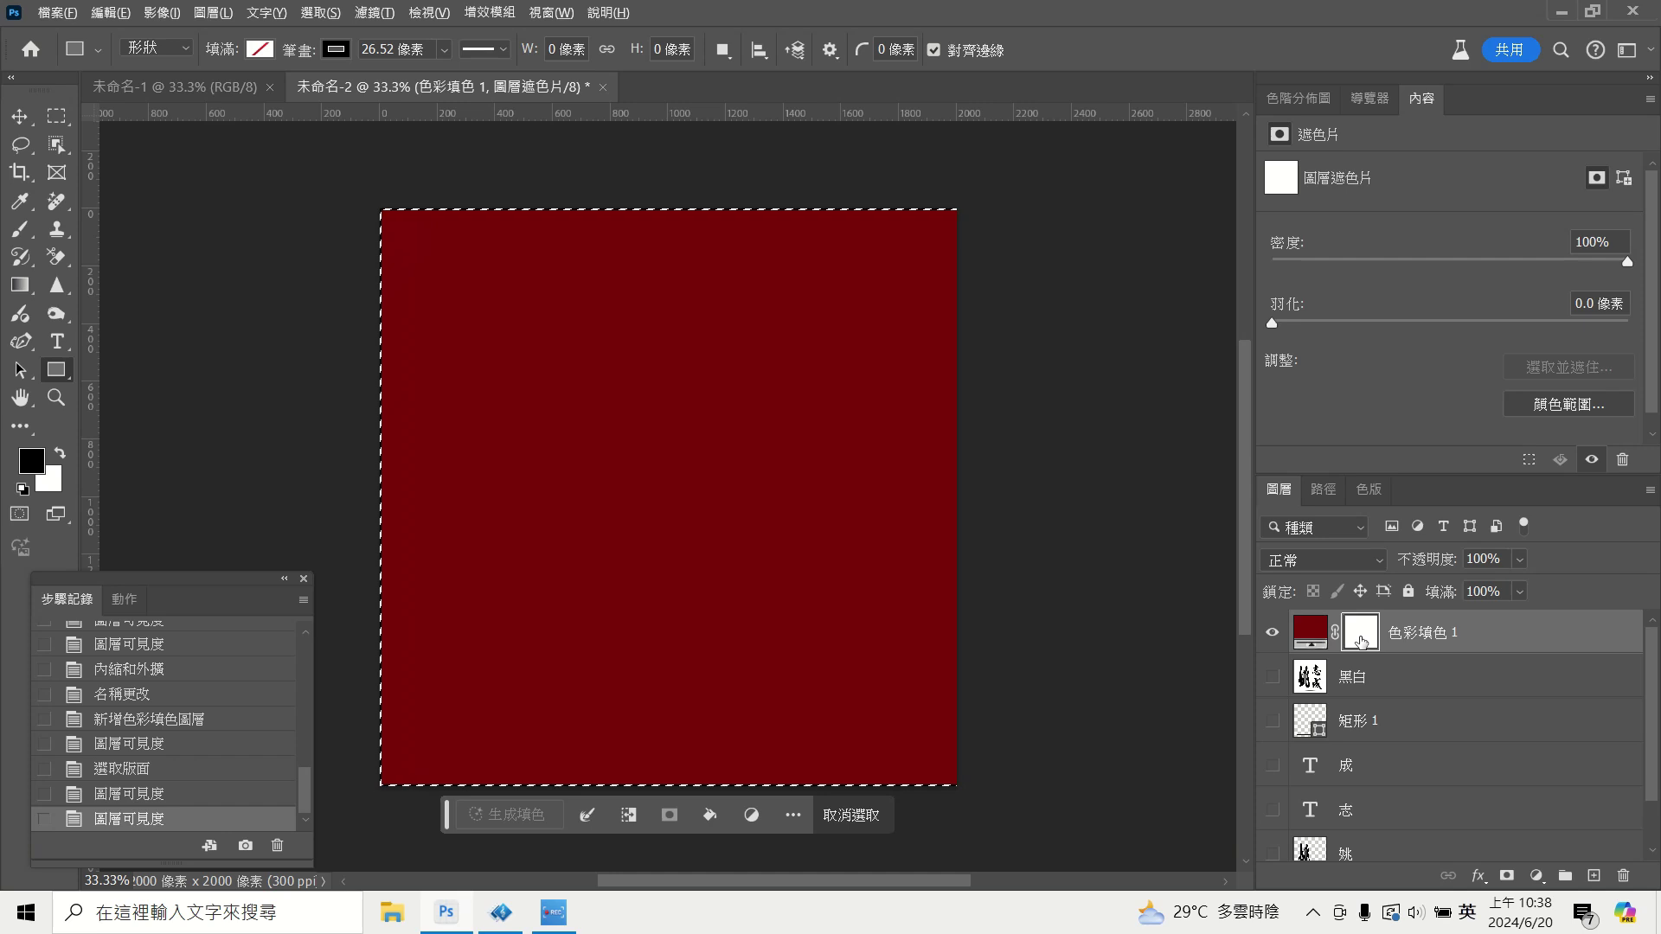
Paste the seal into 色彩填色 1's mask, invert it and deselect, leaving dark red characters.
{"action": "left_click", "coordinate": [1364, 641], "text": "alt"}
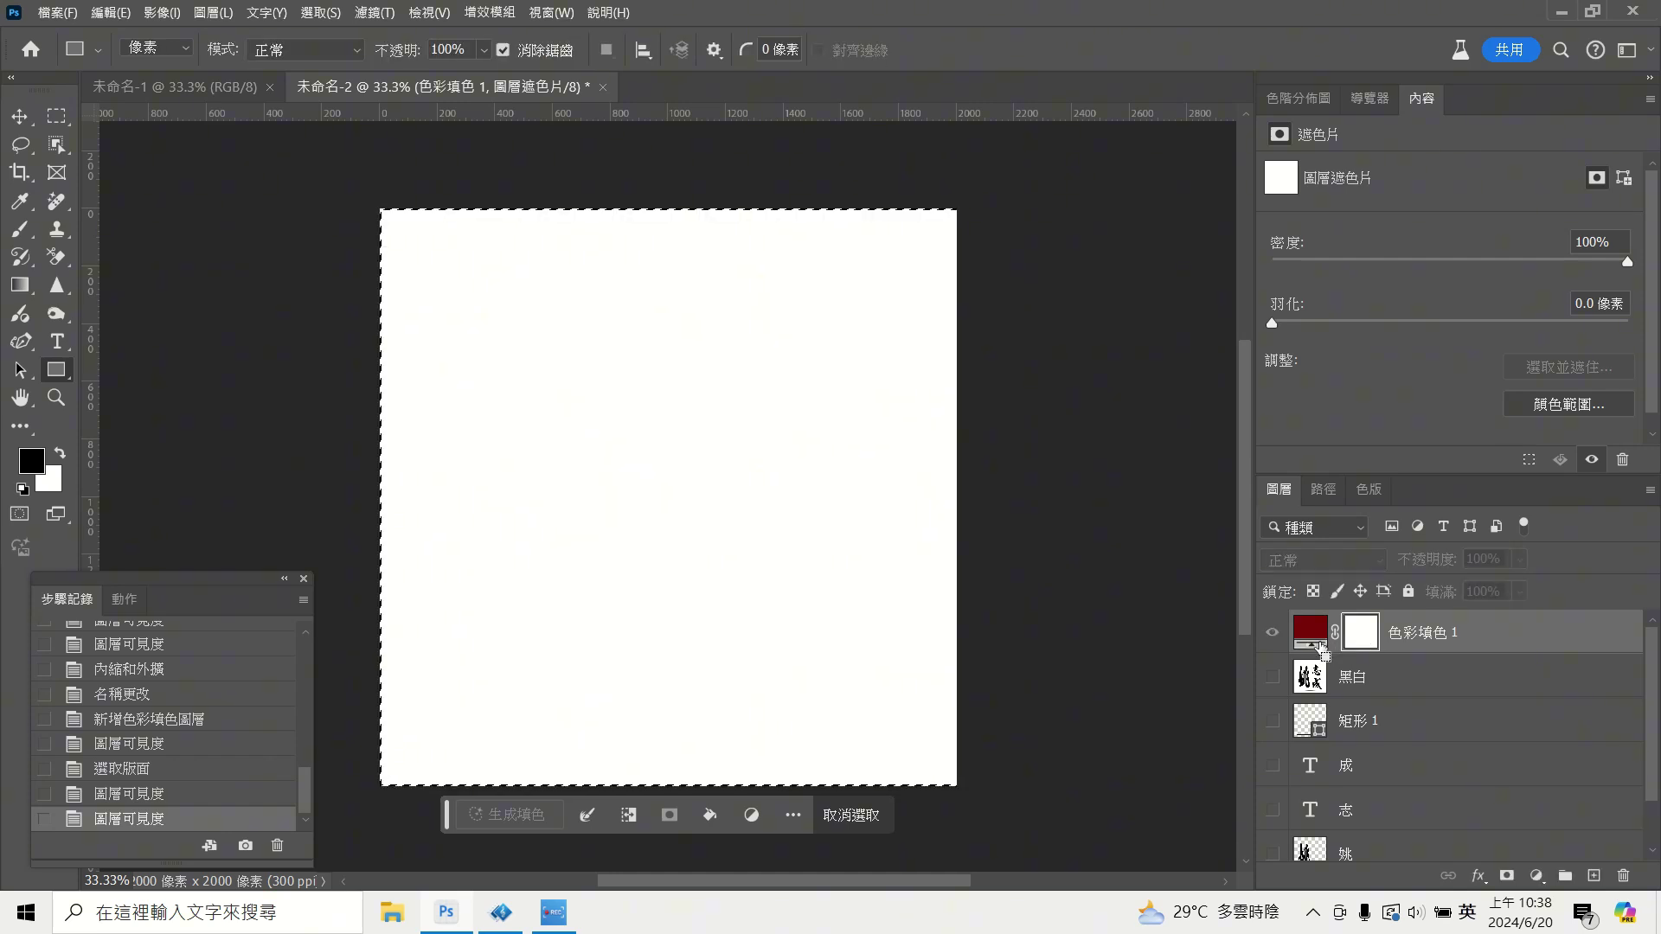
{"action": "key", "text": "ctrl+v"}
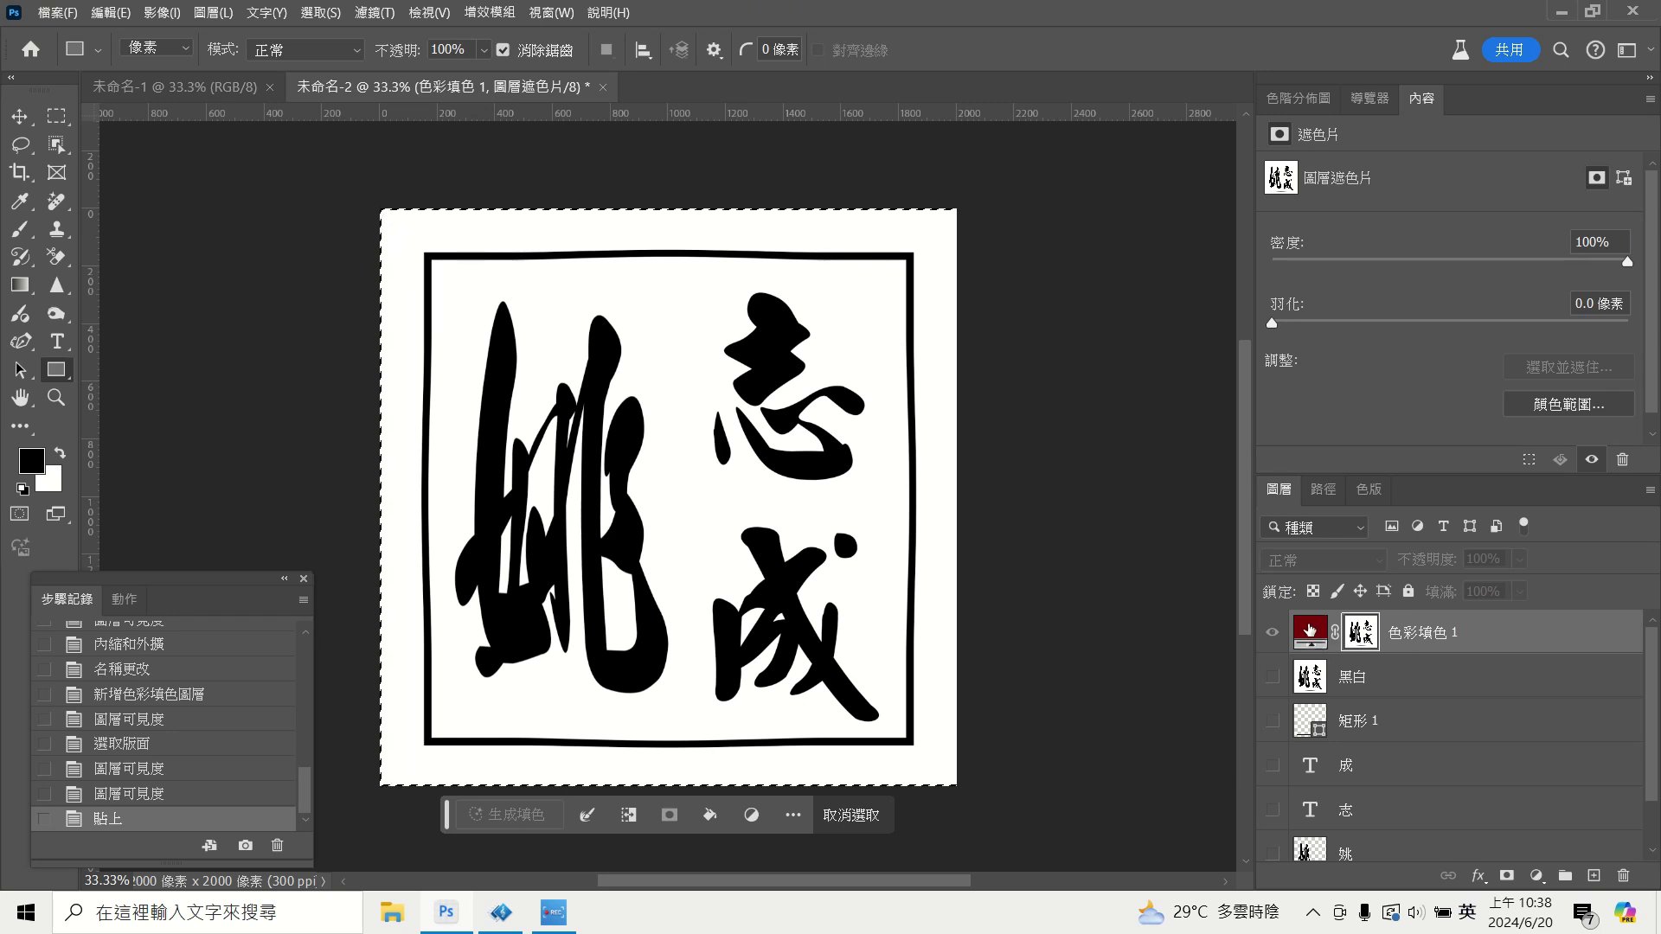
{"action": "left_click", "coordinate": [1310, 630]}
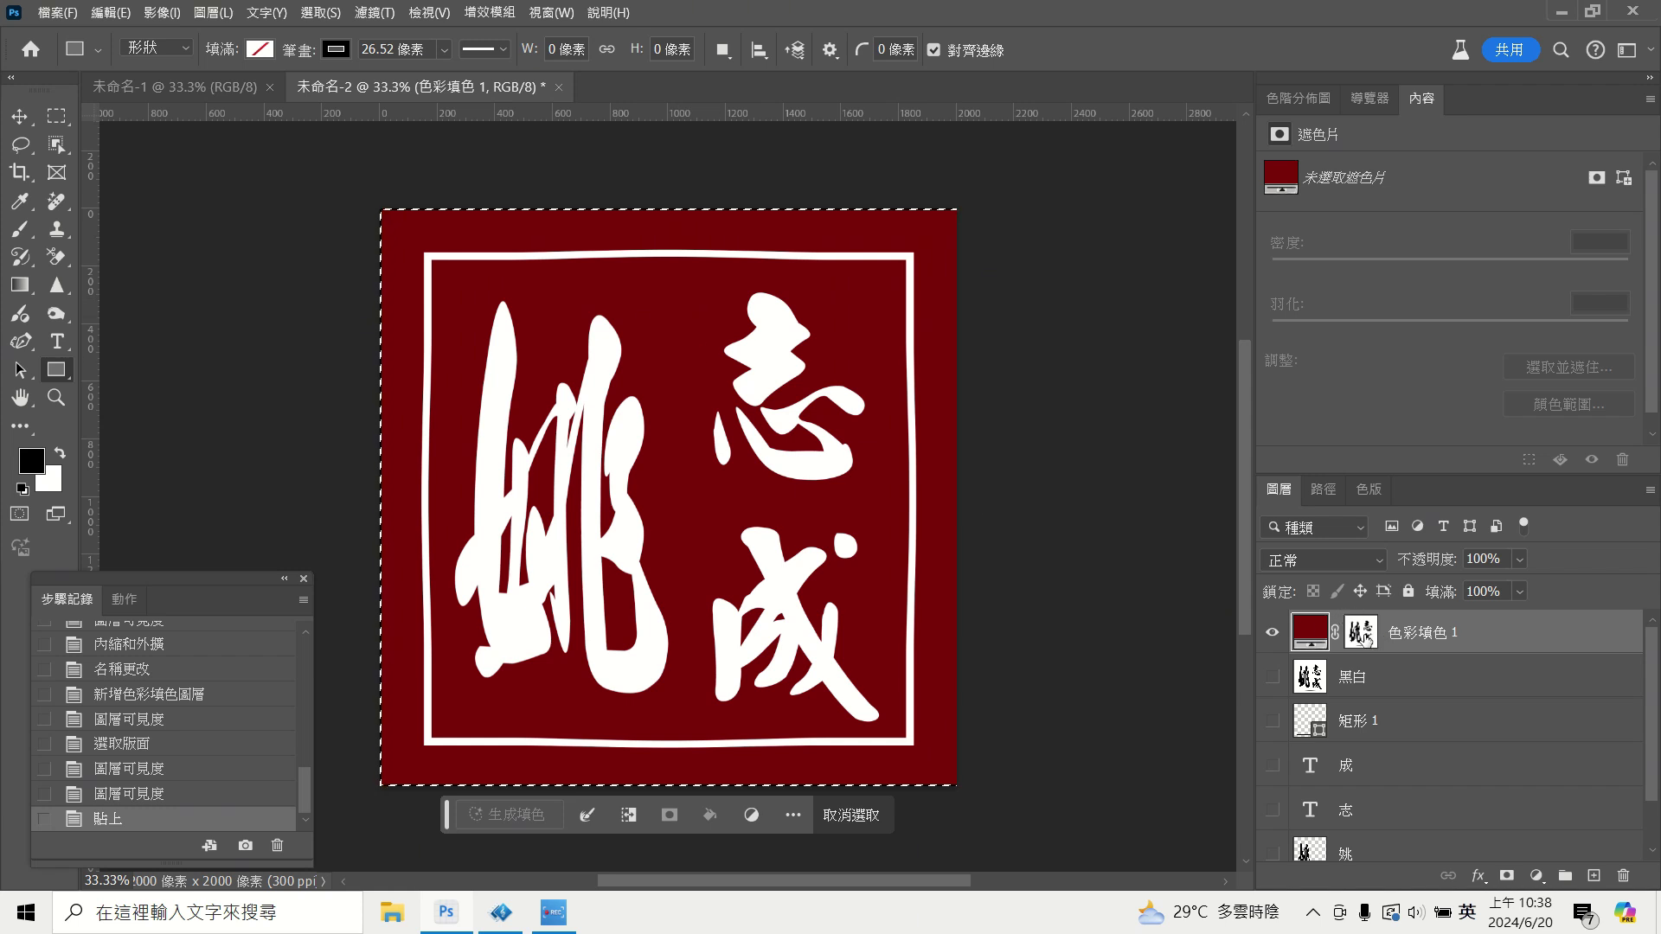
{"action": "left_click", "coordinate": [1363, 636]}
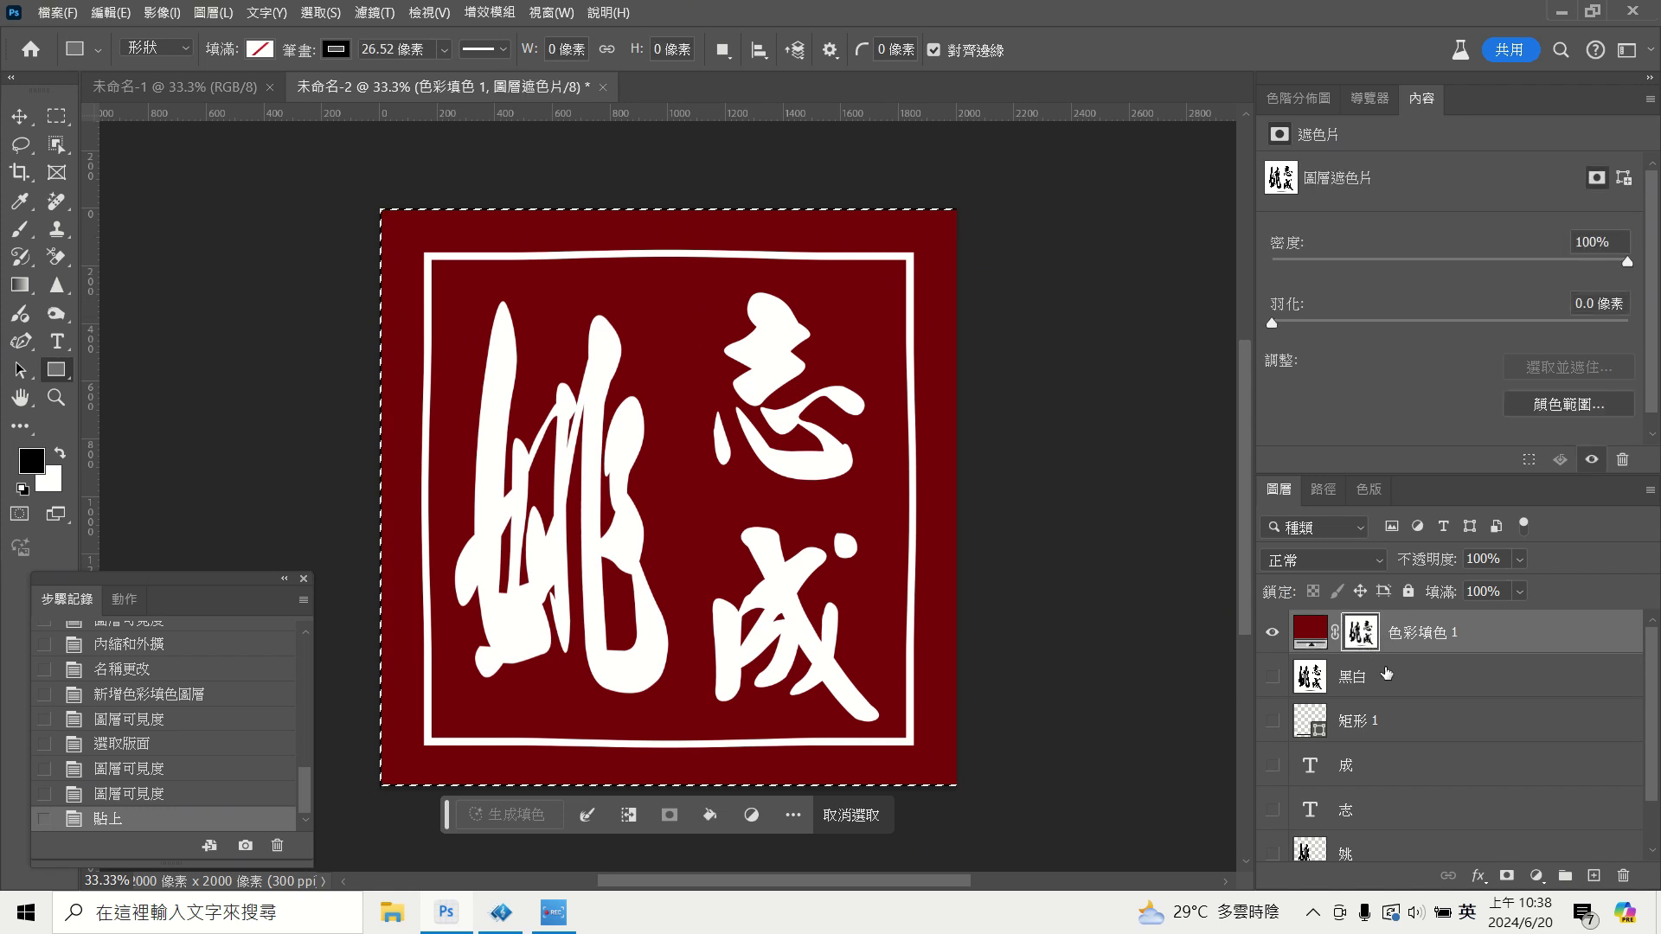
{"action": "key", "text": "ctrl+i"}
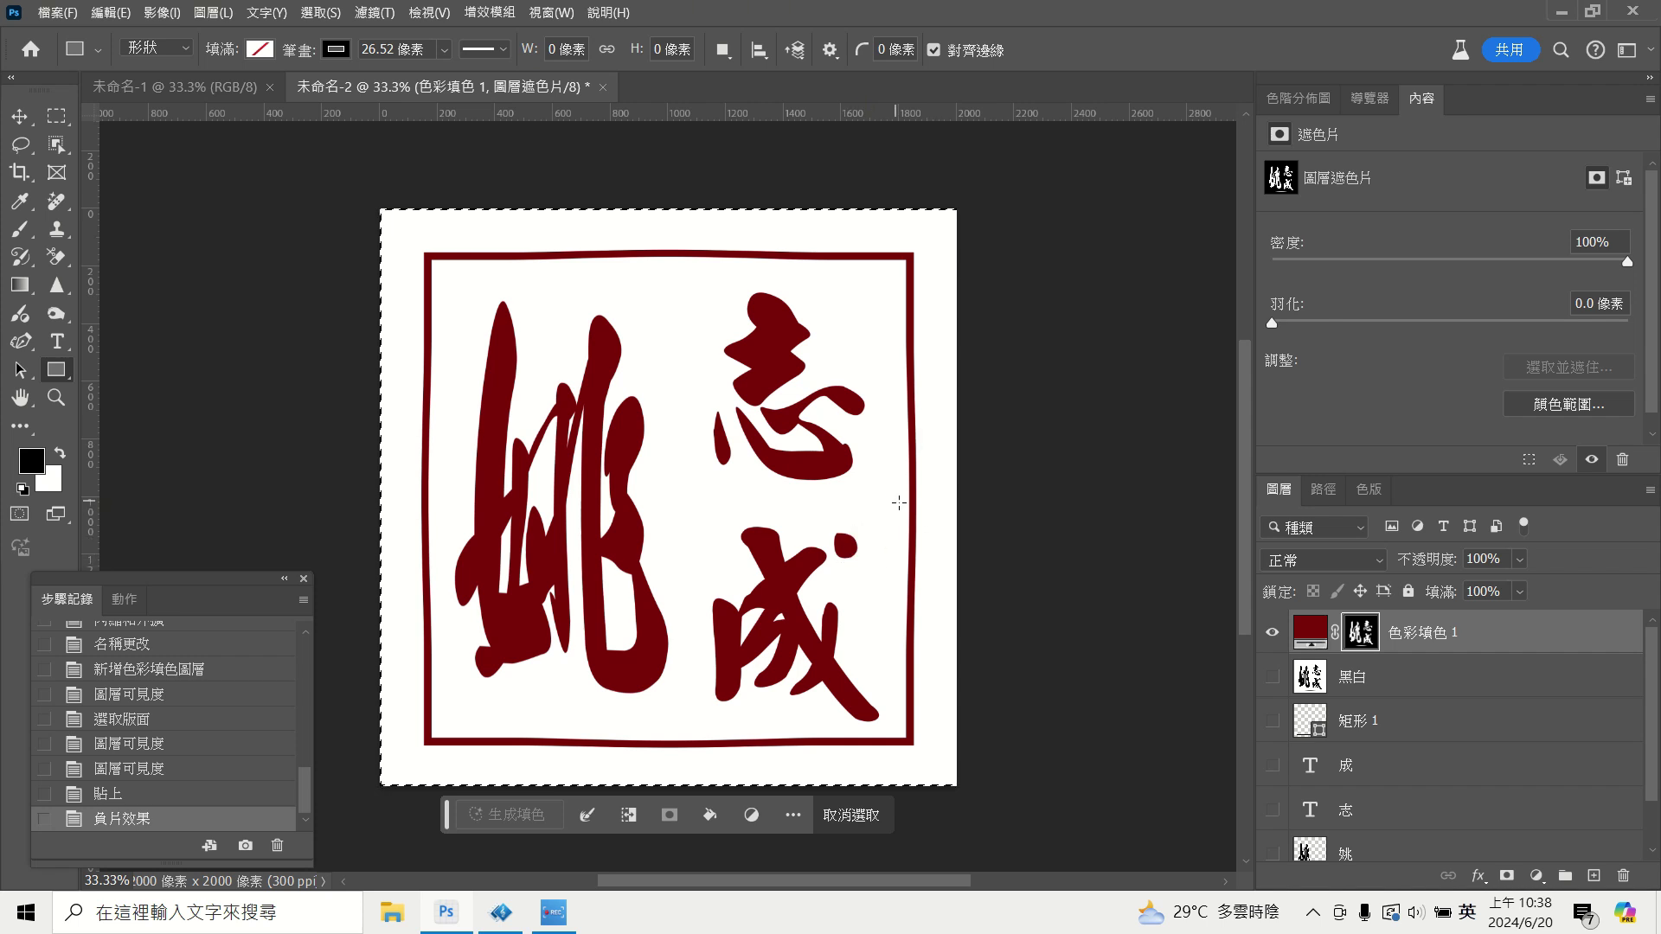
{"action": "key", "text": "ctrl+d"}
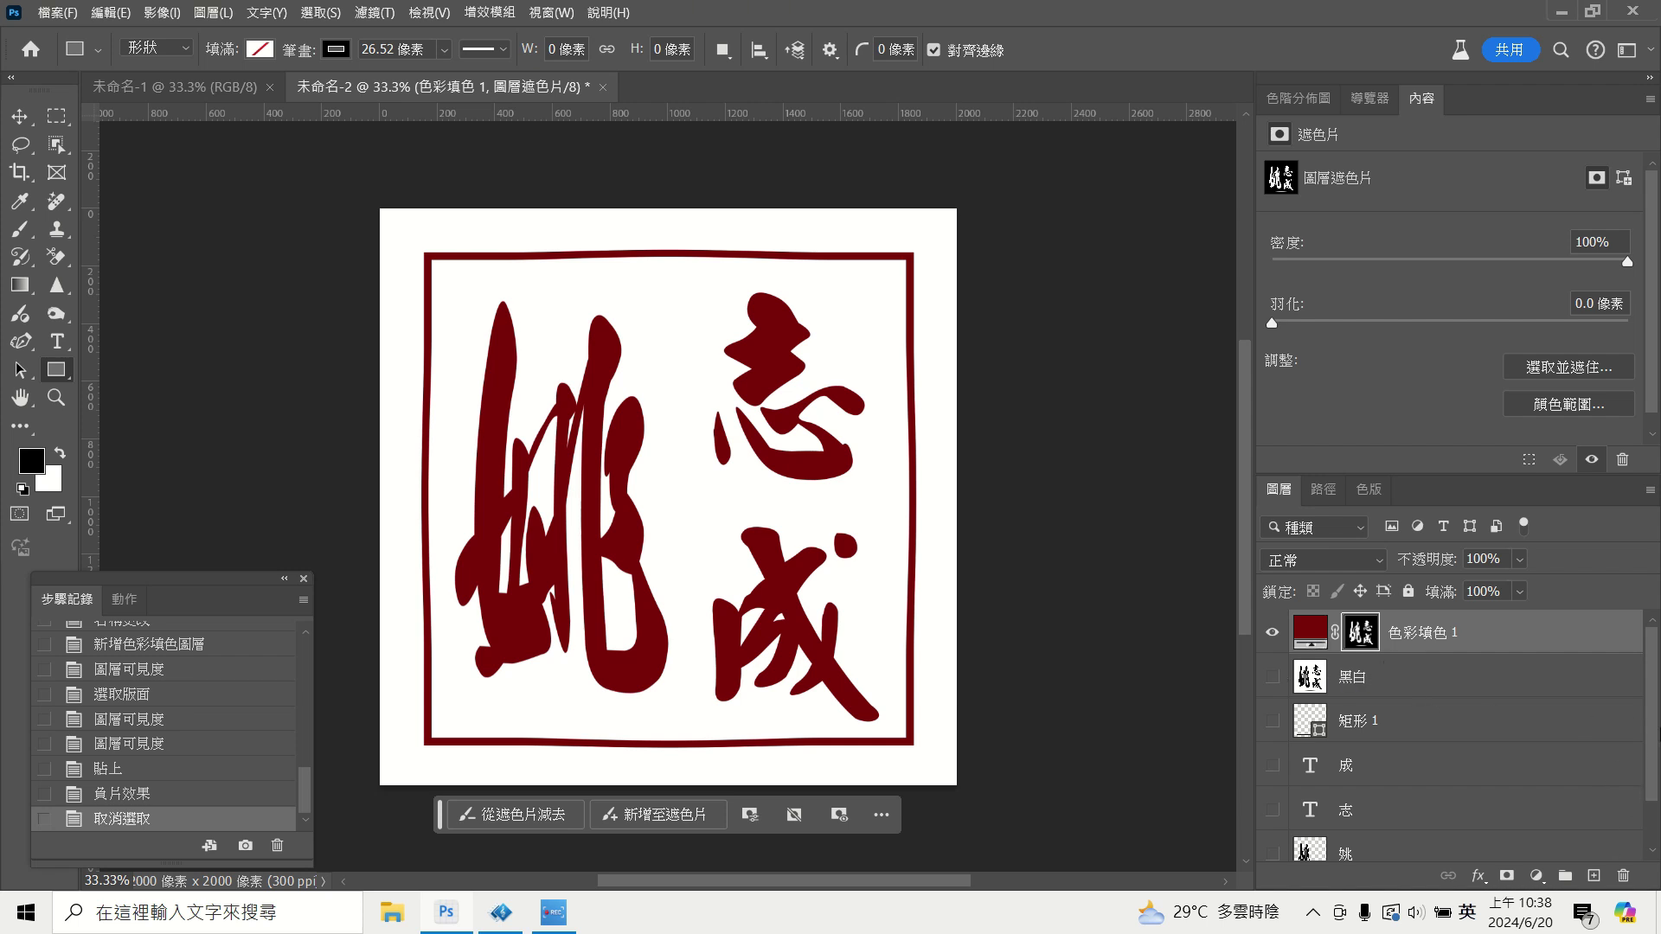
Add a new empty layer, 圖層 1, directly above 黑白.
{"action": "left_click", "coordinate": [1390, 685]}
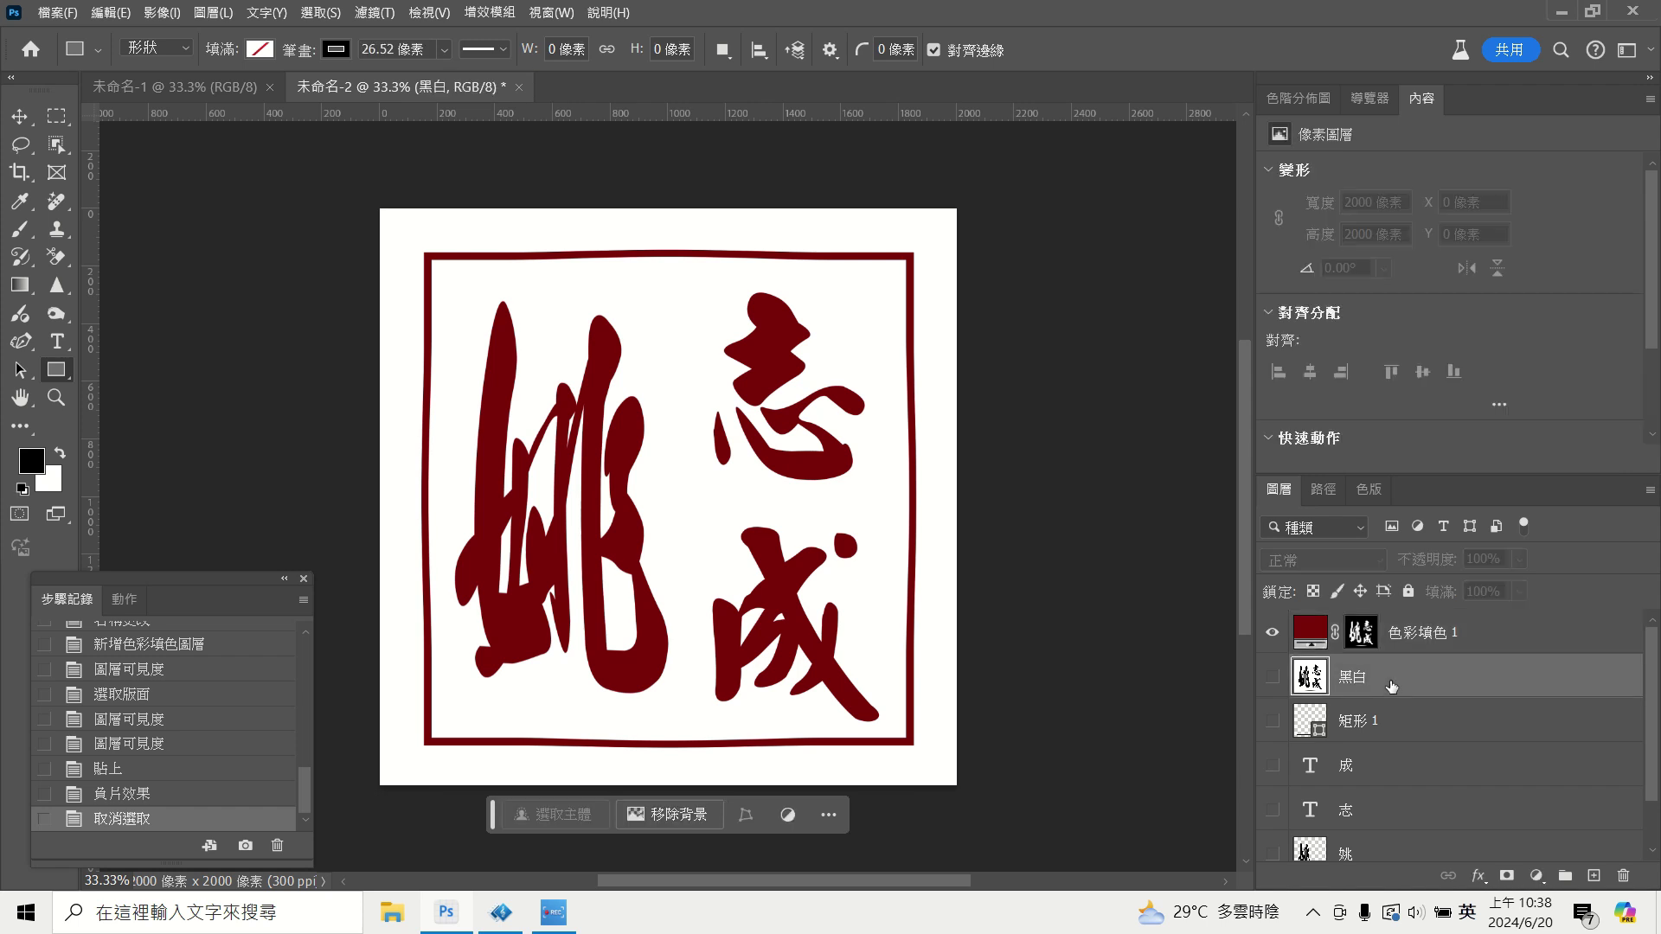
{"action": "left_click", "coordinate": [1594, 876]}
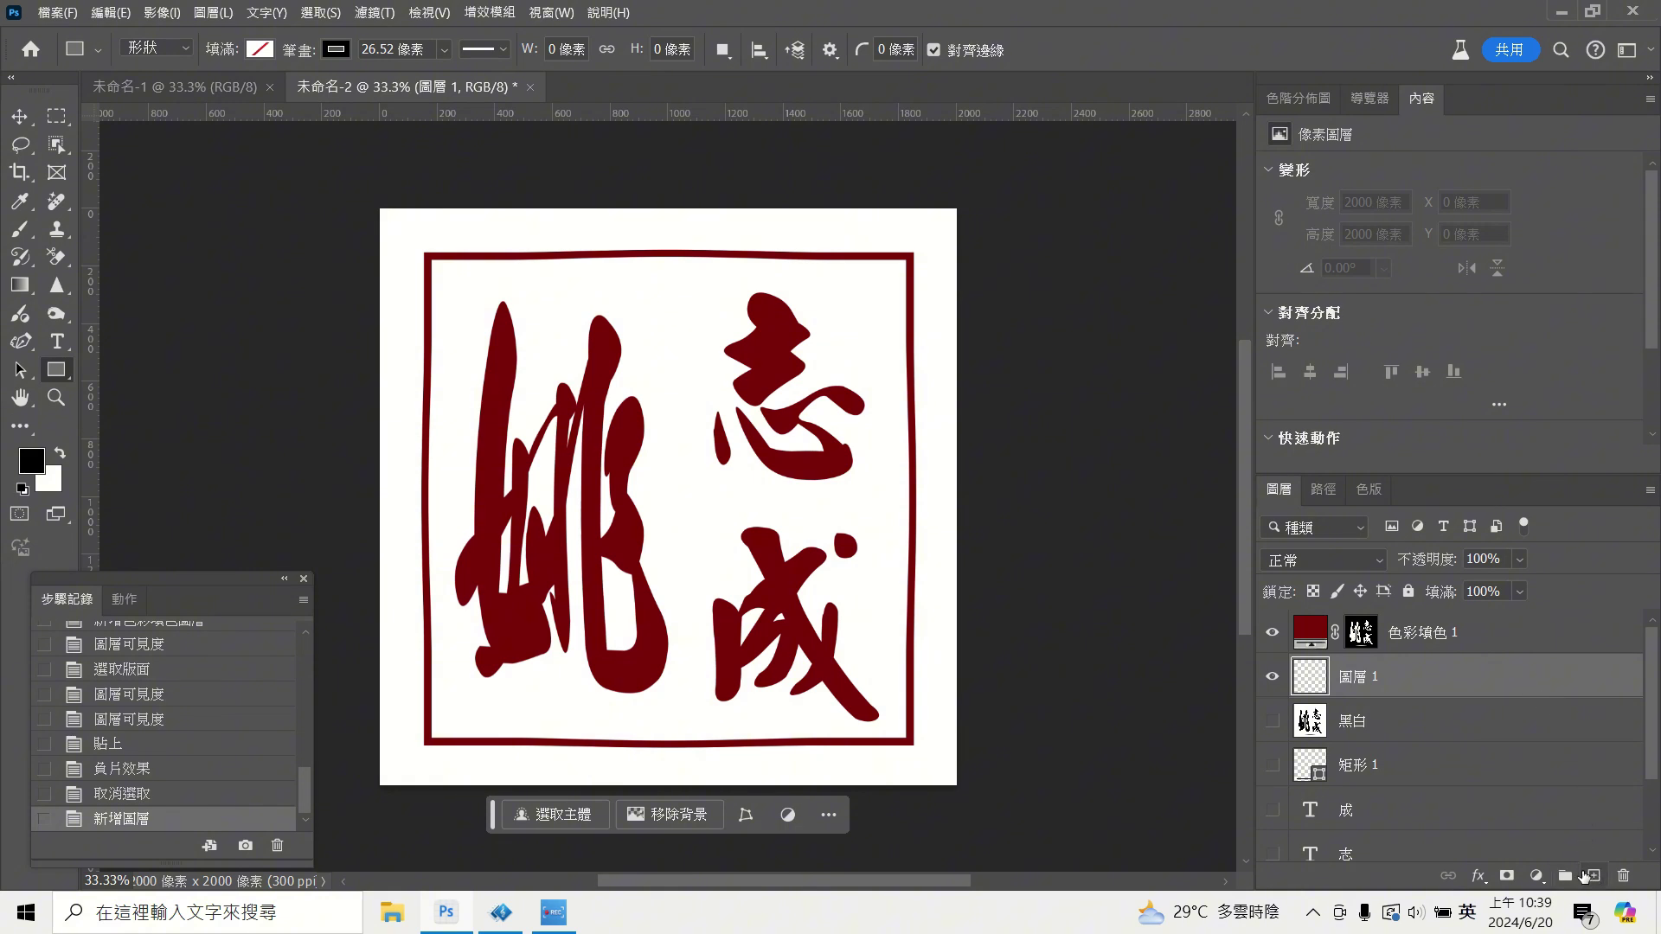
Add a near-black #040000 Solid Color fill layer, 色彩填色 2, behind the red seal.
{"action": "left_click", "coordinate": [1535, 876]}
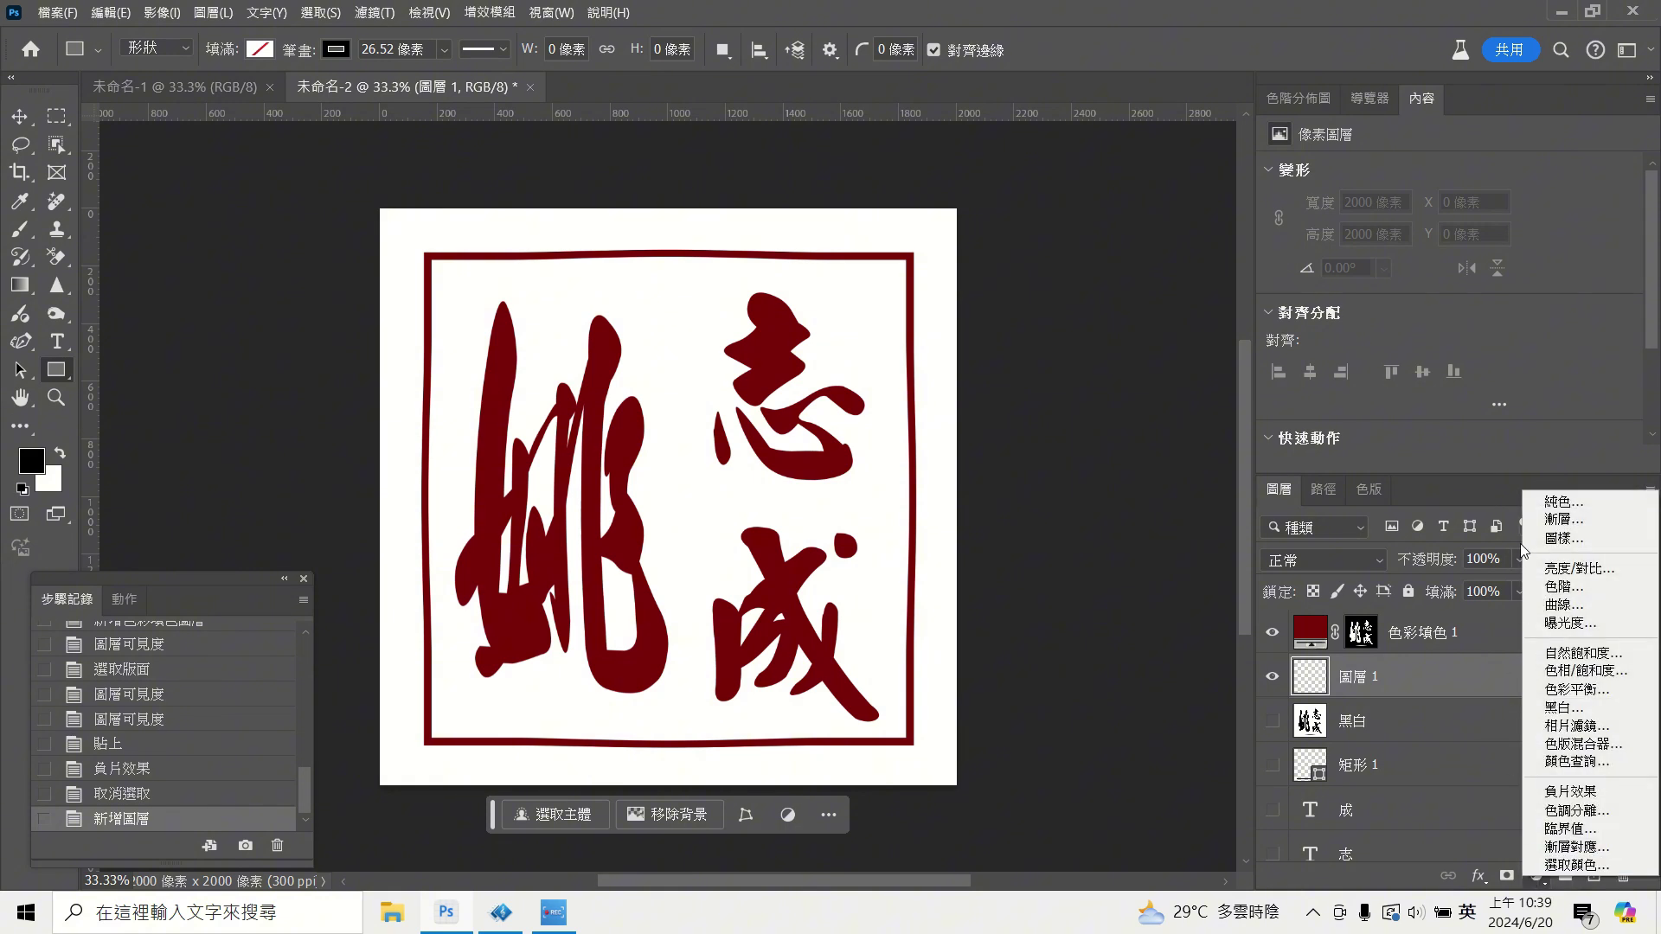
{"action": "left_click", "coordinate": [1552, 504]}
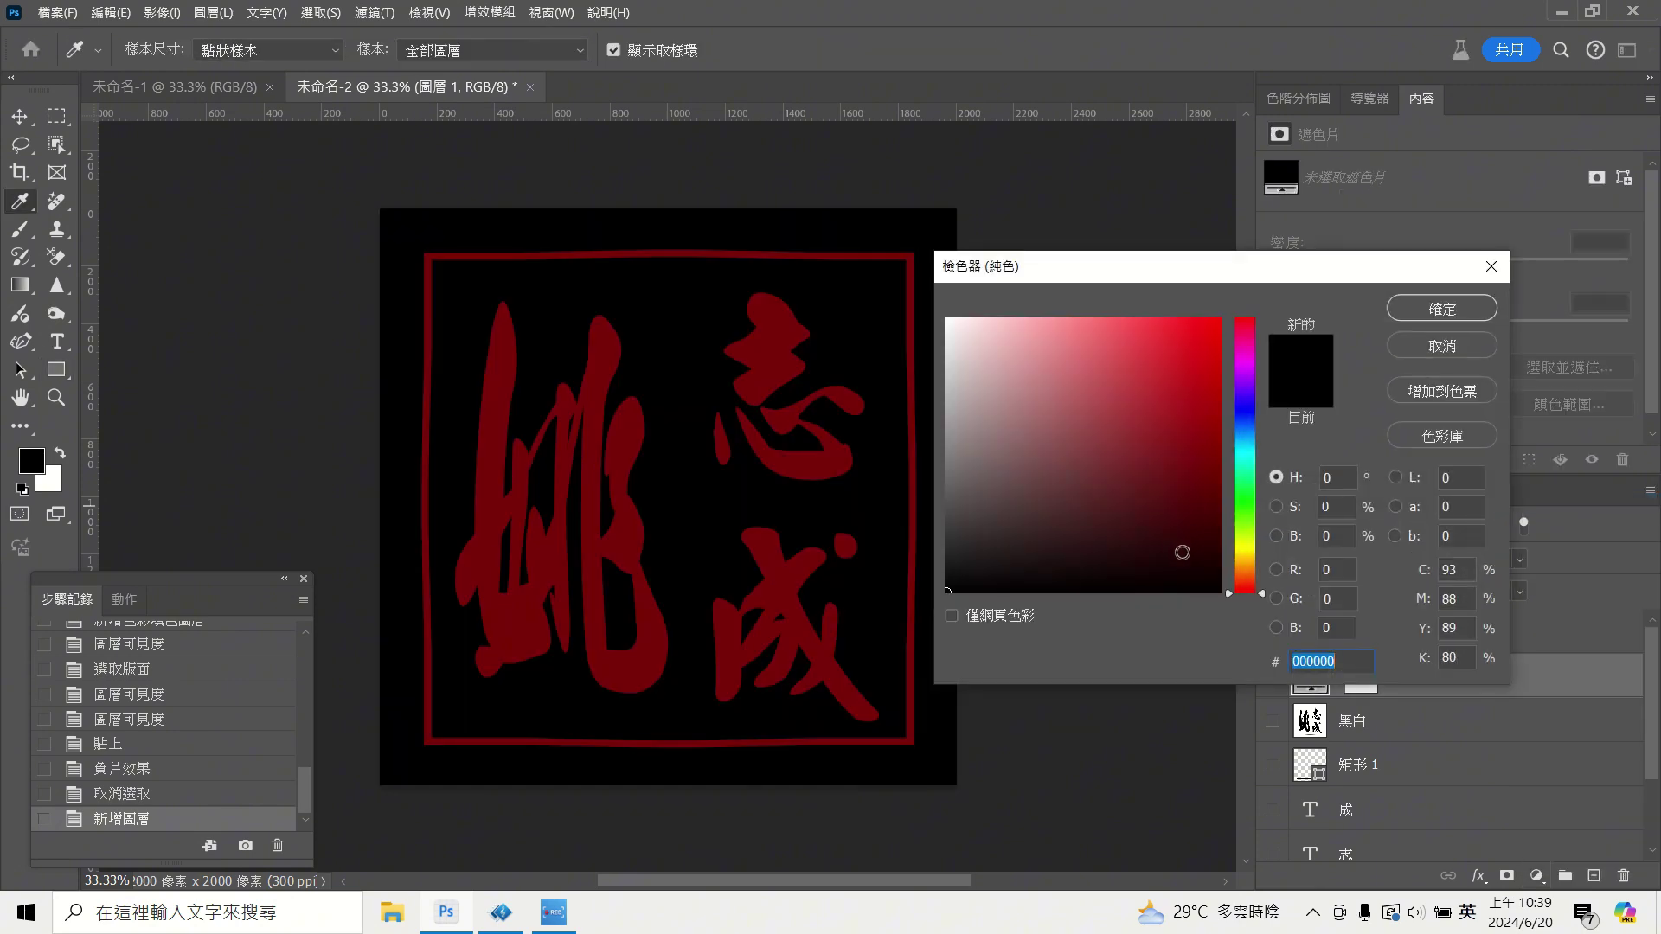
{"action": "left_click", "coordinate": [1200, 575]}
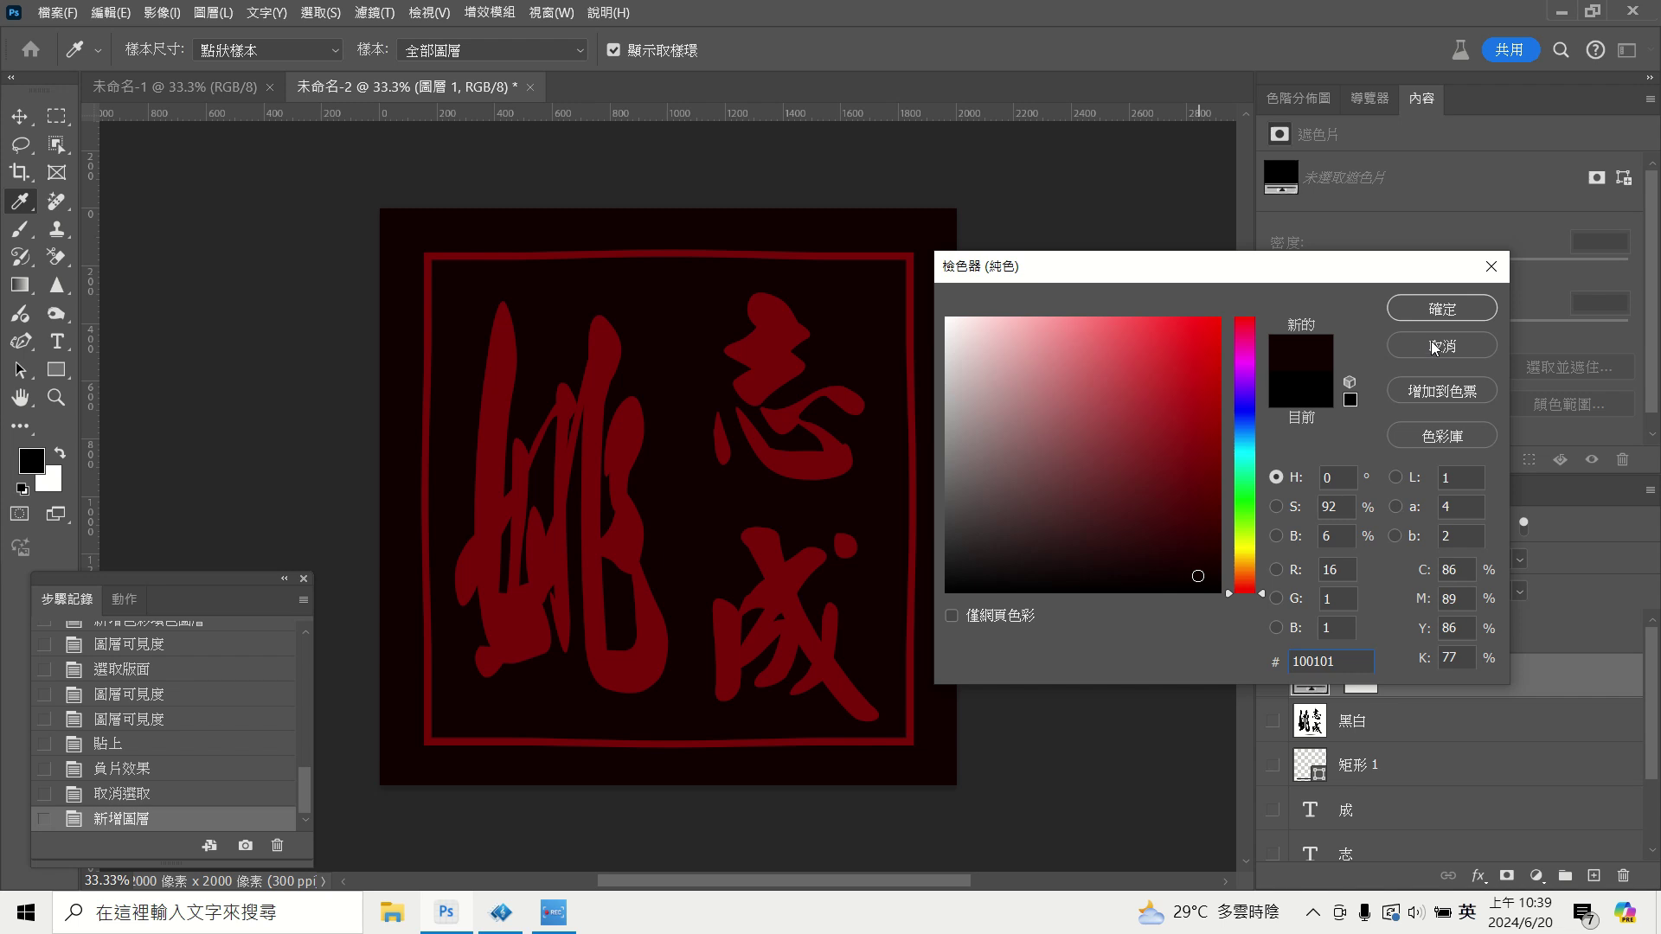
{"action": "left_click_drag", "start_coordinate": [1220, 591], "coordinate": [1216, 587]}
{"action": "left_click", "coordinate": [1442, 309]}
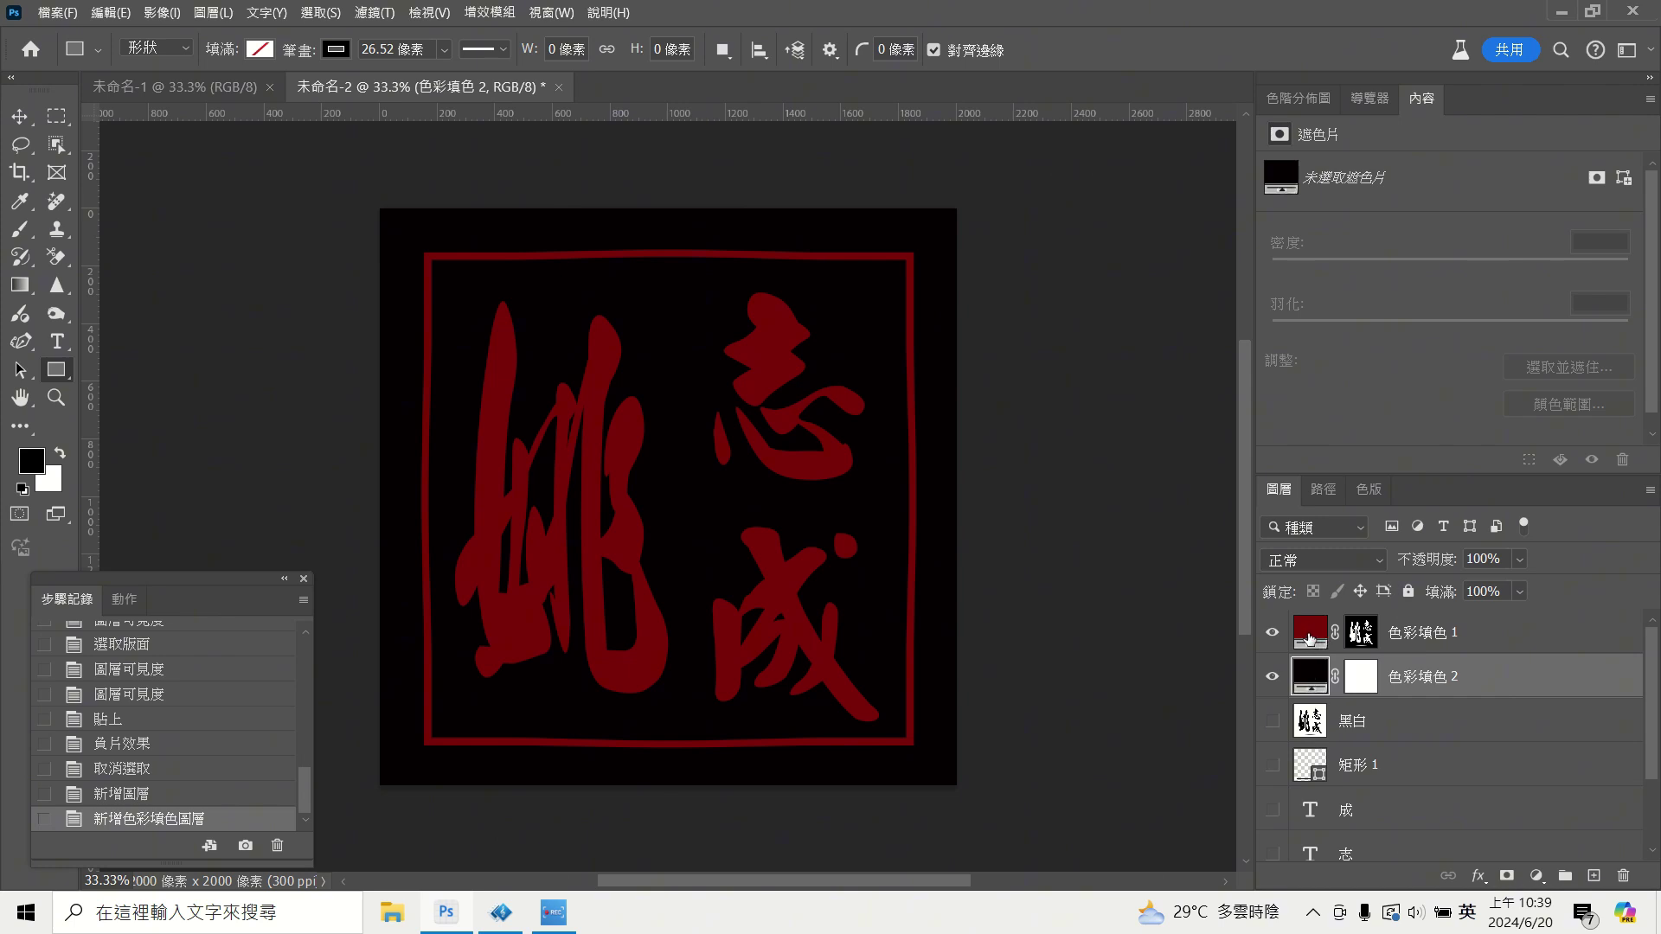
Recolour the 色彩填色 1 seal fill to deep red #64050a after trying several hues.
{"action": "double_click", "coordinate": [1310, 637]}
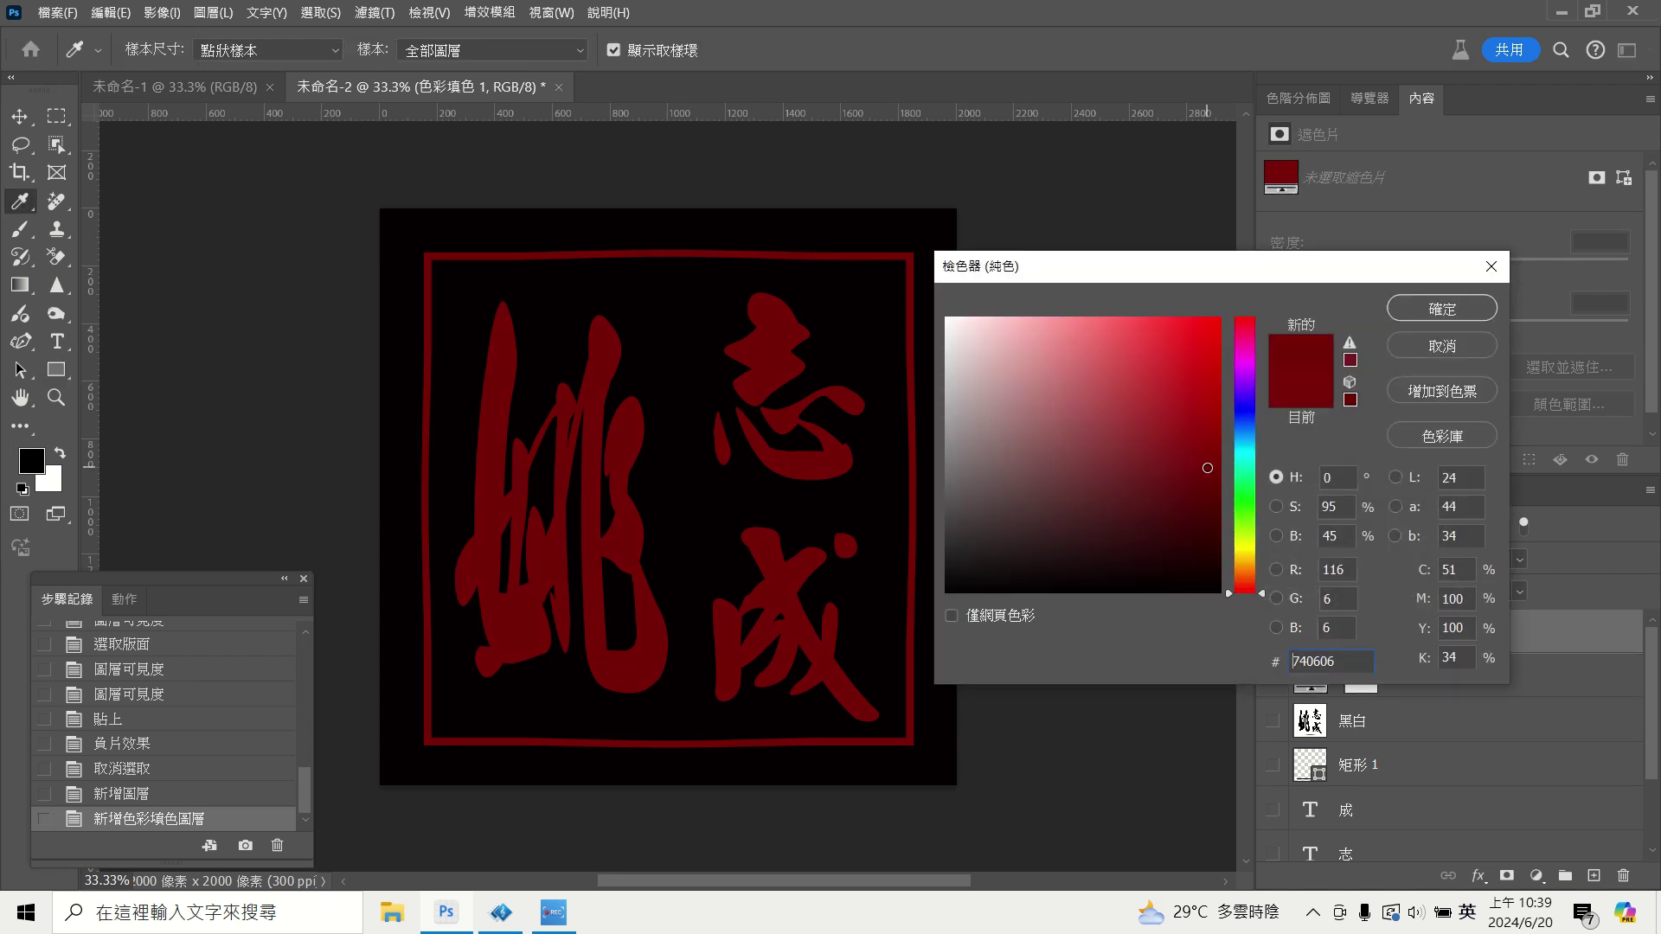
{"action": "mouse_move", "coordinate": [1207, 468]}
{"action": "left_mouse_down"}
{"action": "mouse_move", "coordinate": [1036, 439]}
{"action": "mouse_move", "coordinate": [1168, 349]}
{"action": "left_mouse_up"}
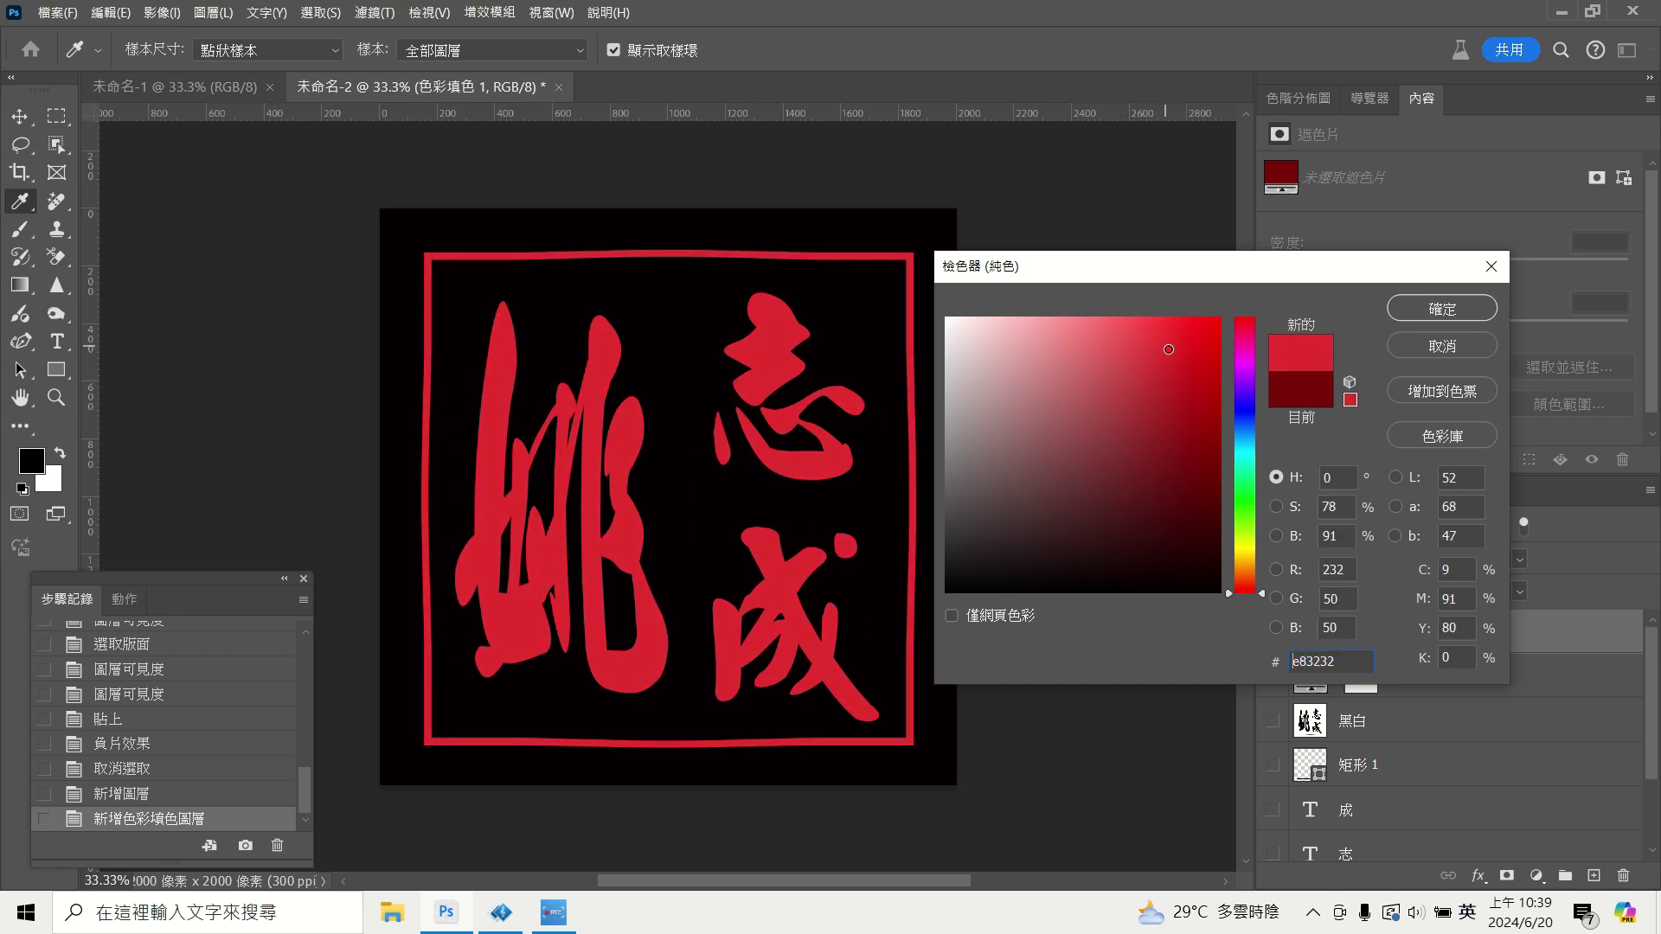
{"action": "left_click", "coordinate": [1248, 348]}
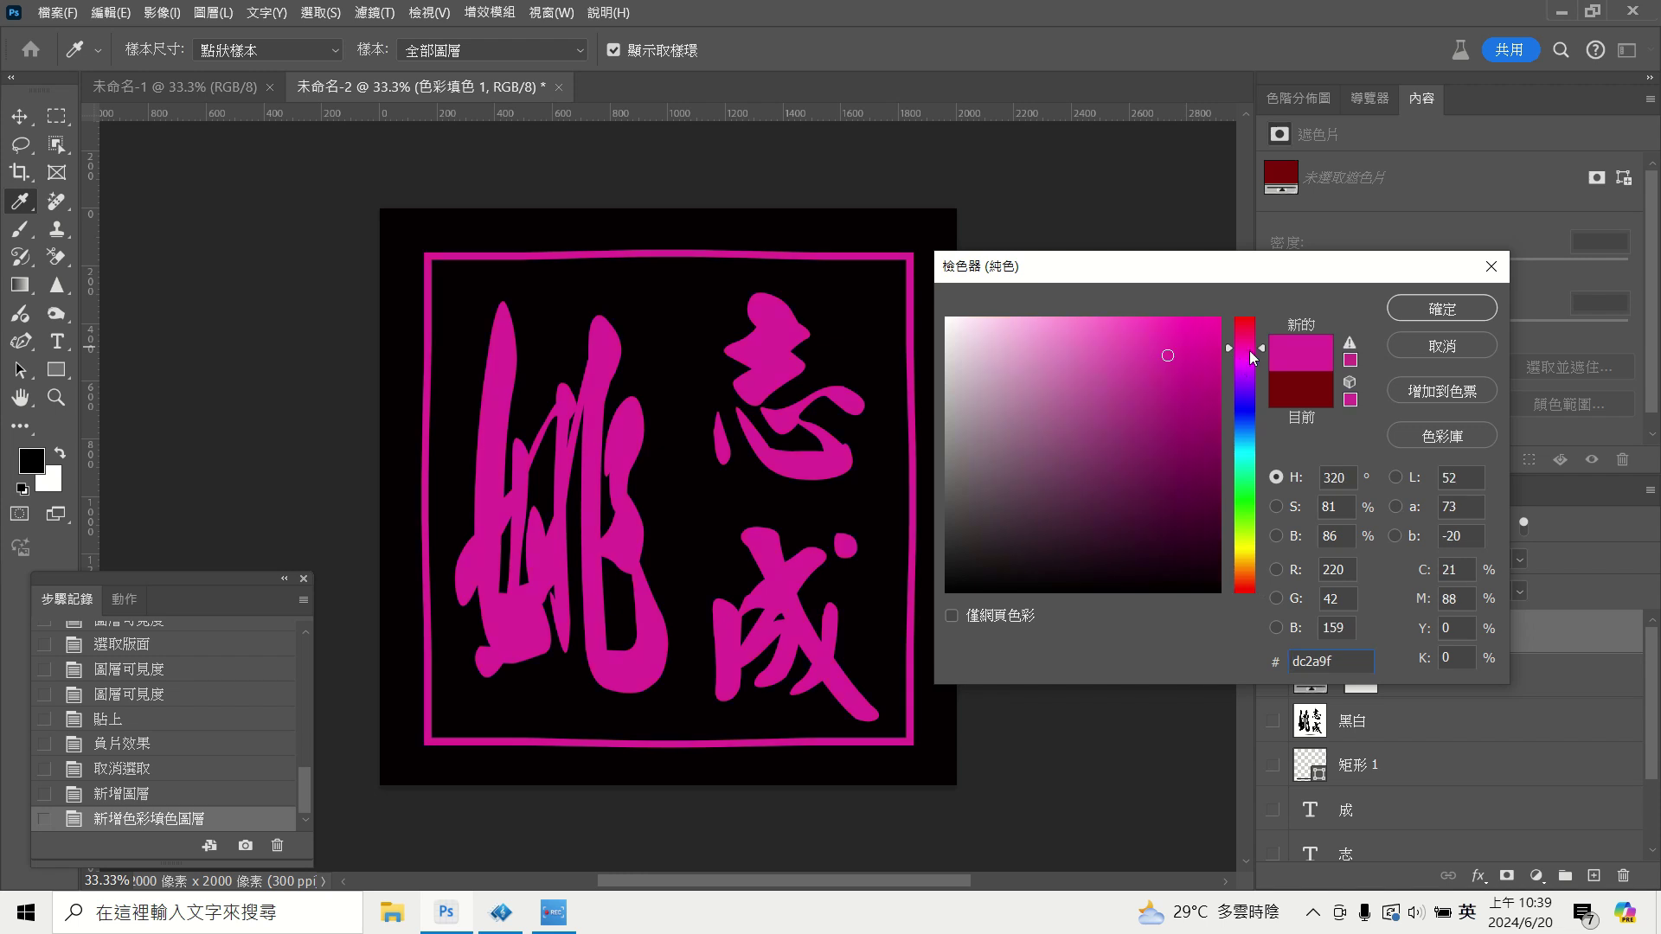
{"action": "left_click_drag", "start_coordinate": [1213, 359], "coordinate": [1211, 325]}
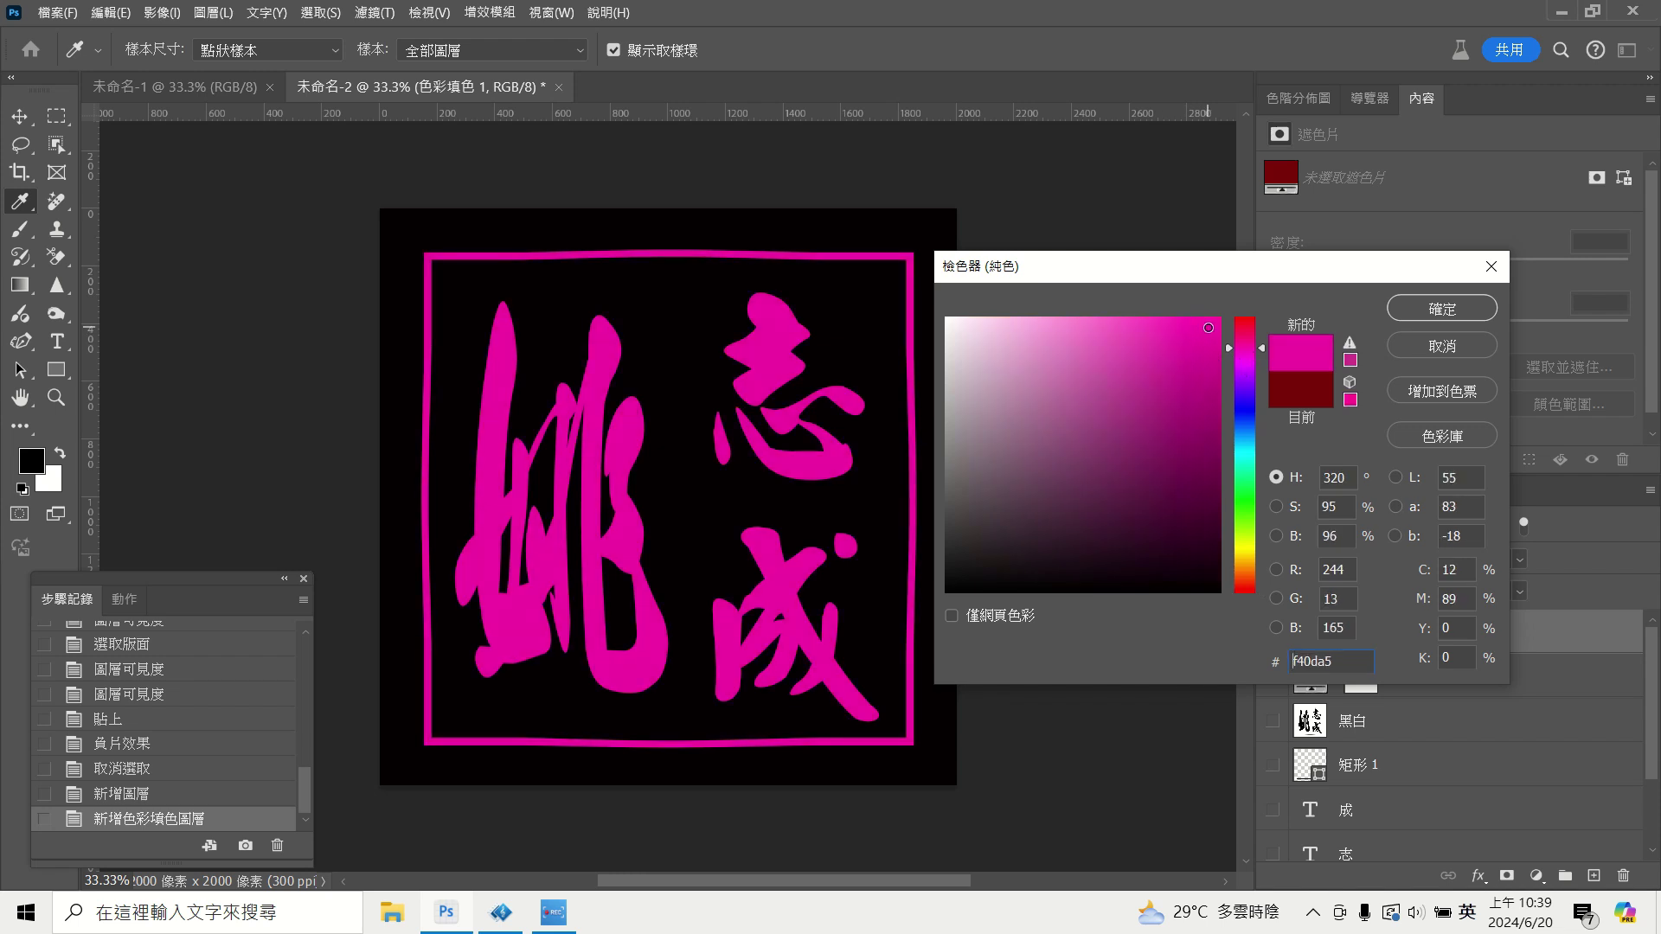
{"action": "left_click", "coordinate": [1245, 573]}
{"action": "left_click_drag", "start_coordinate": [1248, 562], "coordinate": [1250, 545]}
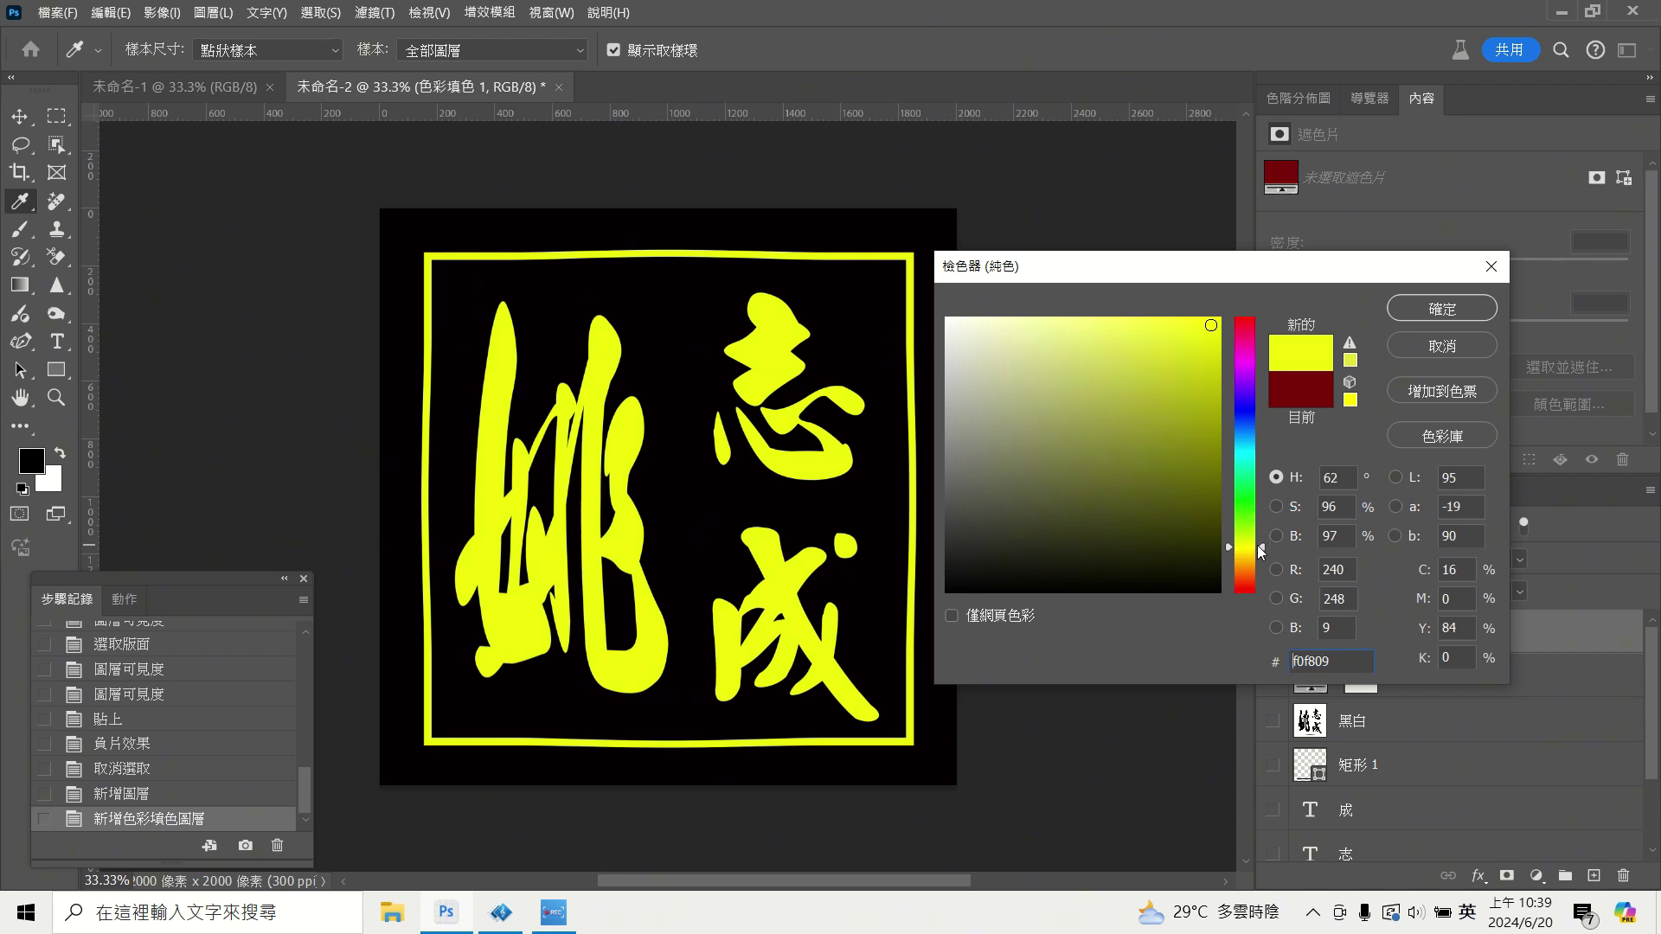
{"action": "left_click_drag", "start_coordinate": [1258, 545], "coordinate": [1244, 324]}
{"action": "left_click_drag", "start_coordinate": [1179, 537], "coordinate": [1209, 484]}
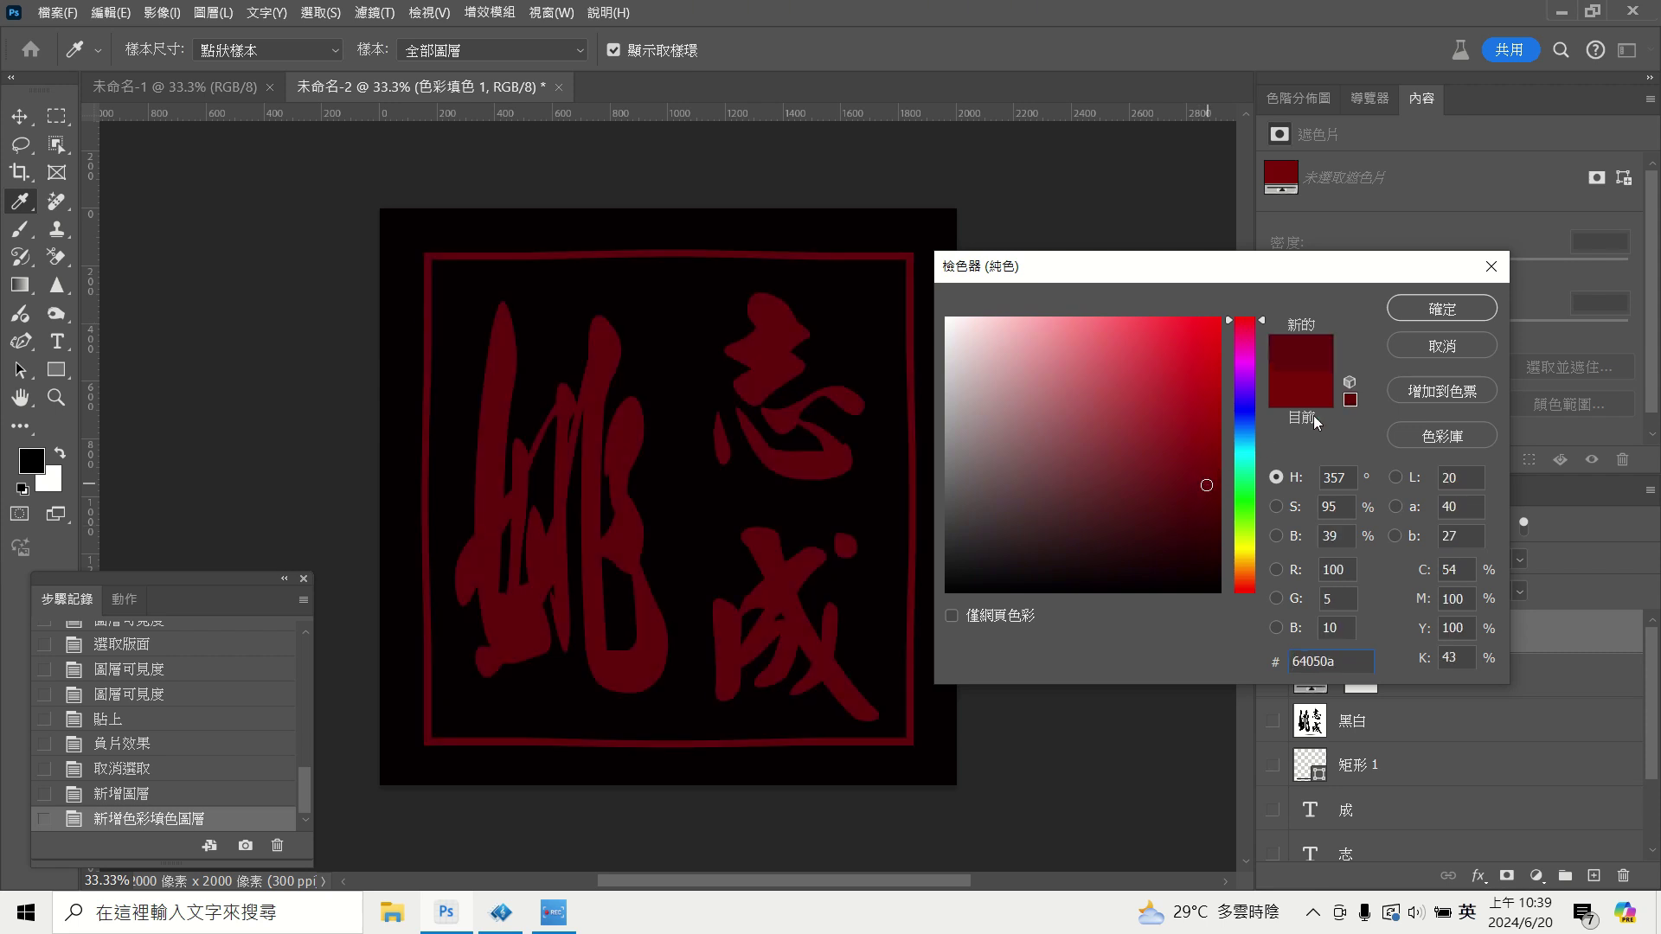
{"action": "left_click", "coordinate": [1448, 308]}
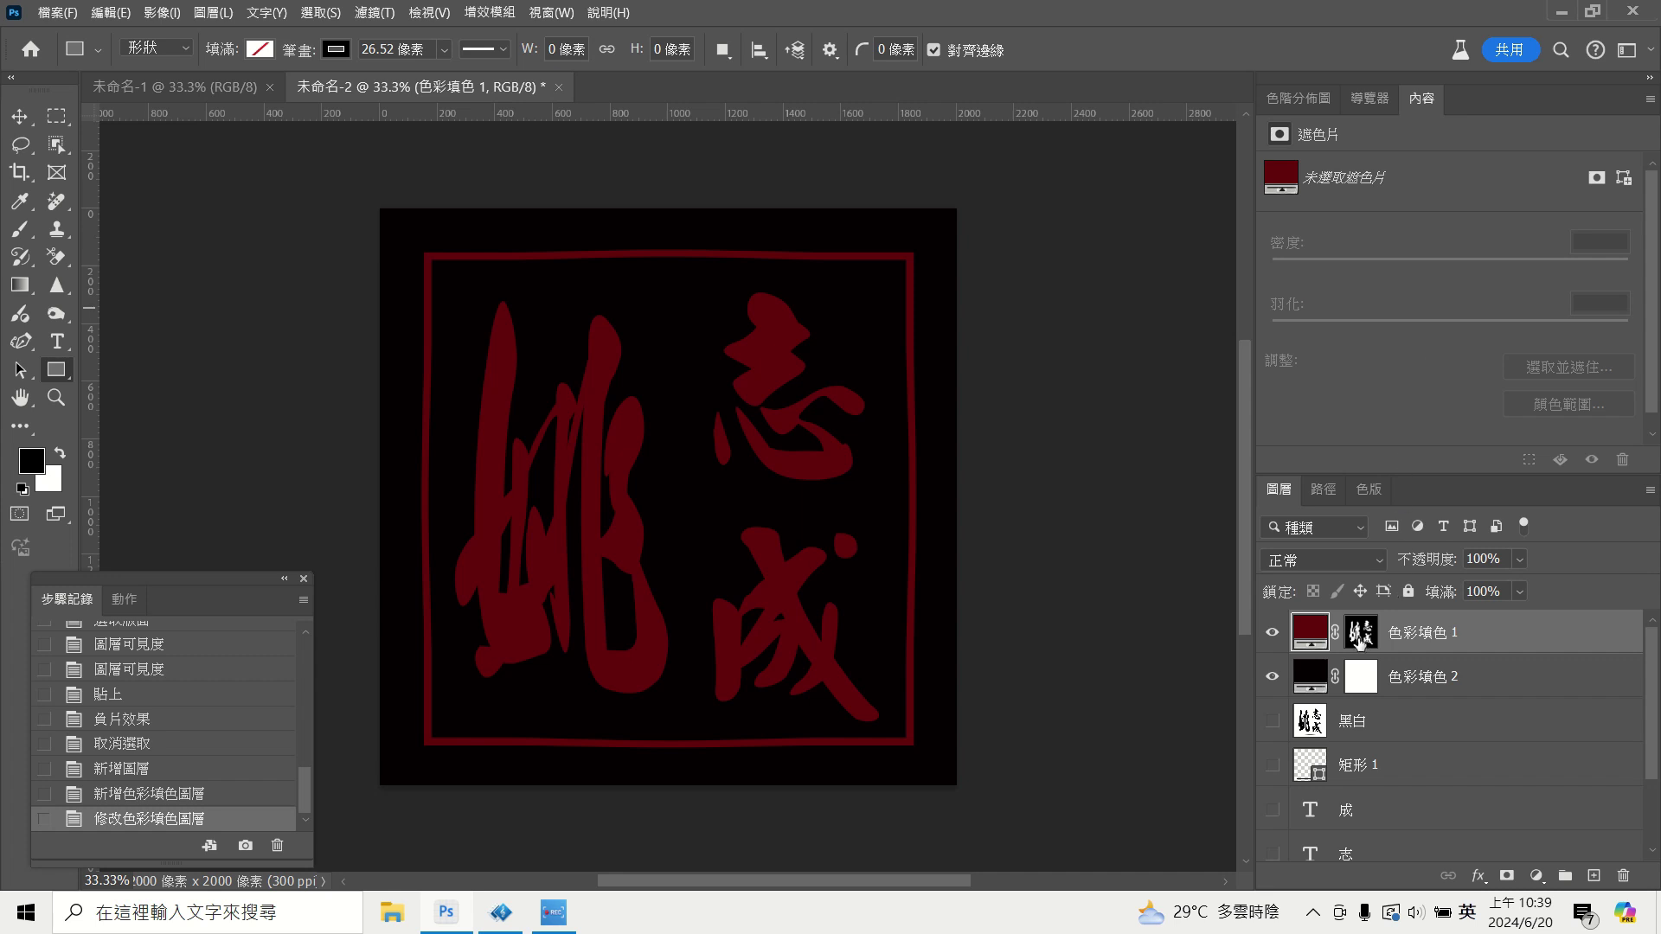
Try dark red, green and near-white colours for the 色彩填色 2 background fill.
{"action": "double_click", "coordinate": [1307, 677]}
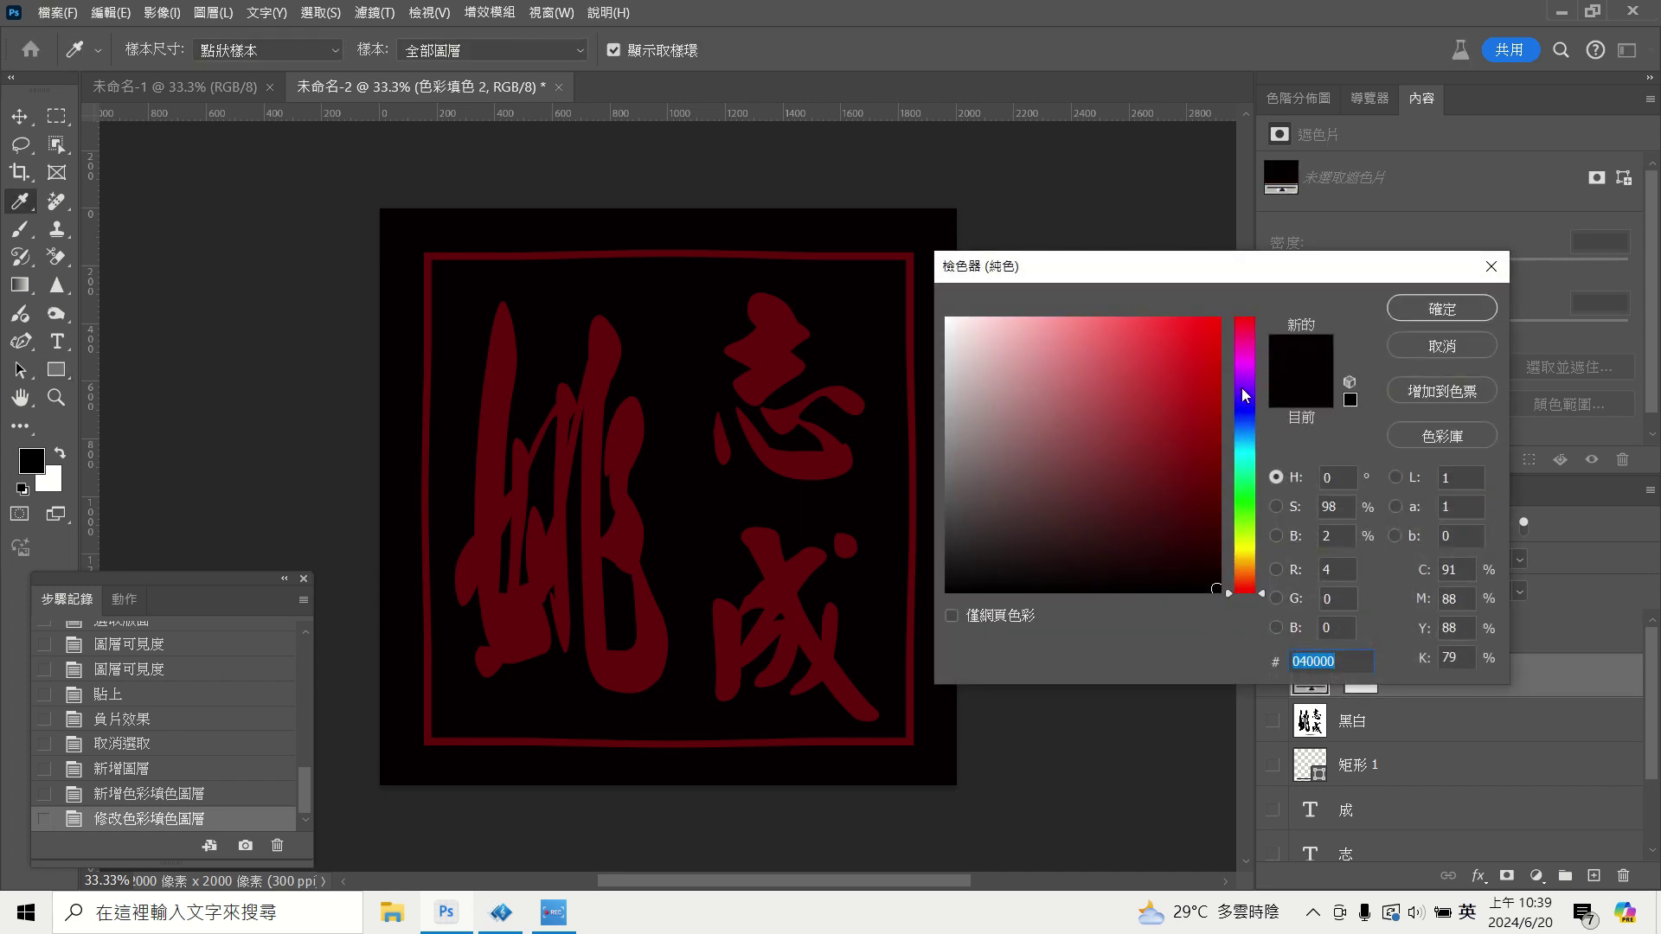
{"action": "left_click_drag", "start_coordinate": [1212, 577], "coordinate": [1148, 469]}
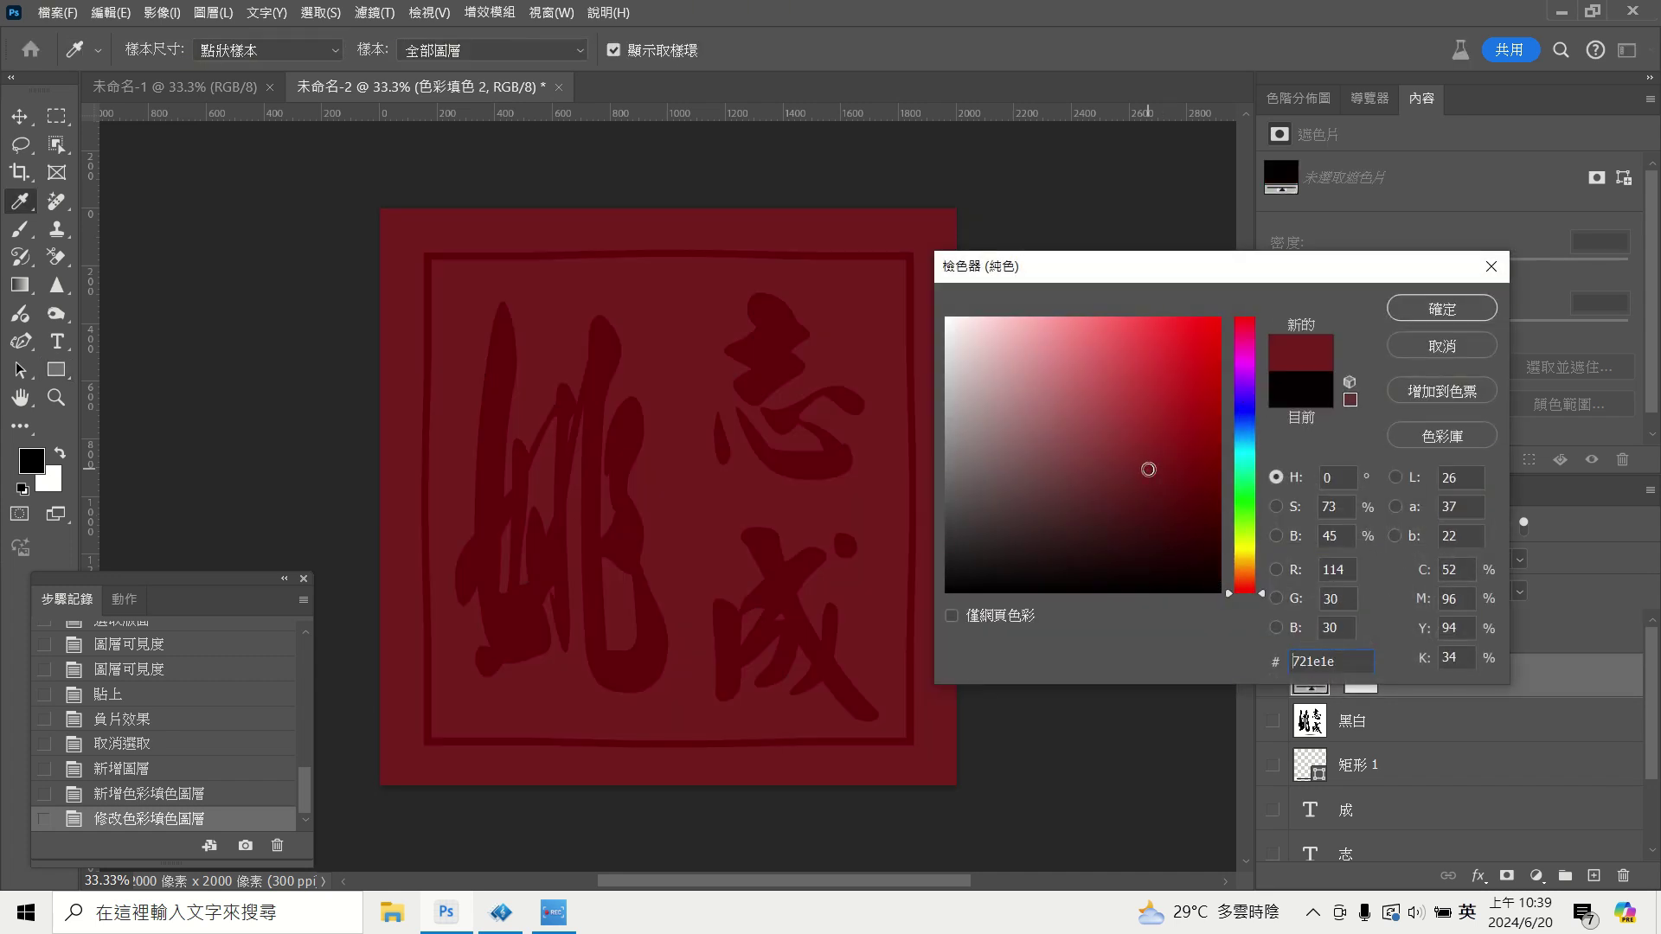
{"action": "mouse_move", "coordinate": [1252, 566]}
{"action": "left_mouse_down"}
{"action": "mouse_move", "coordinate": [1252, 443]}
{"action": "mouse_move", "coordinate": [1238, 547]}
{"action": "mouse_move", "coordinate": [1235, 485]}
{"action": "left_mouse_up"}
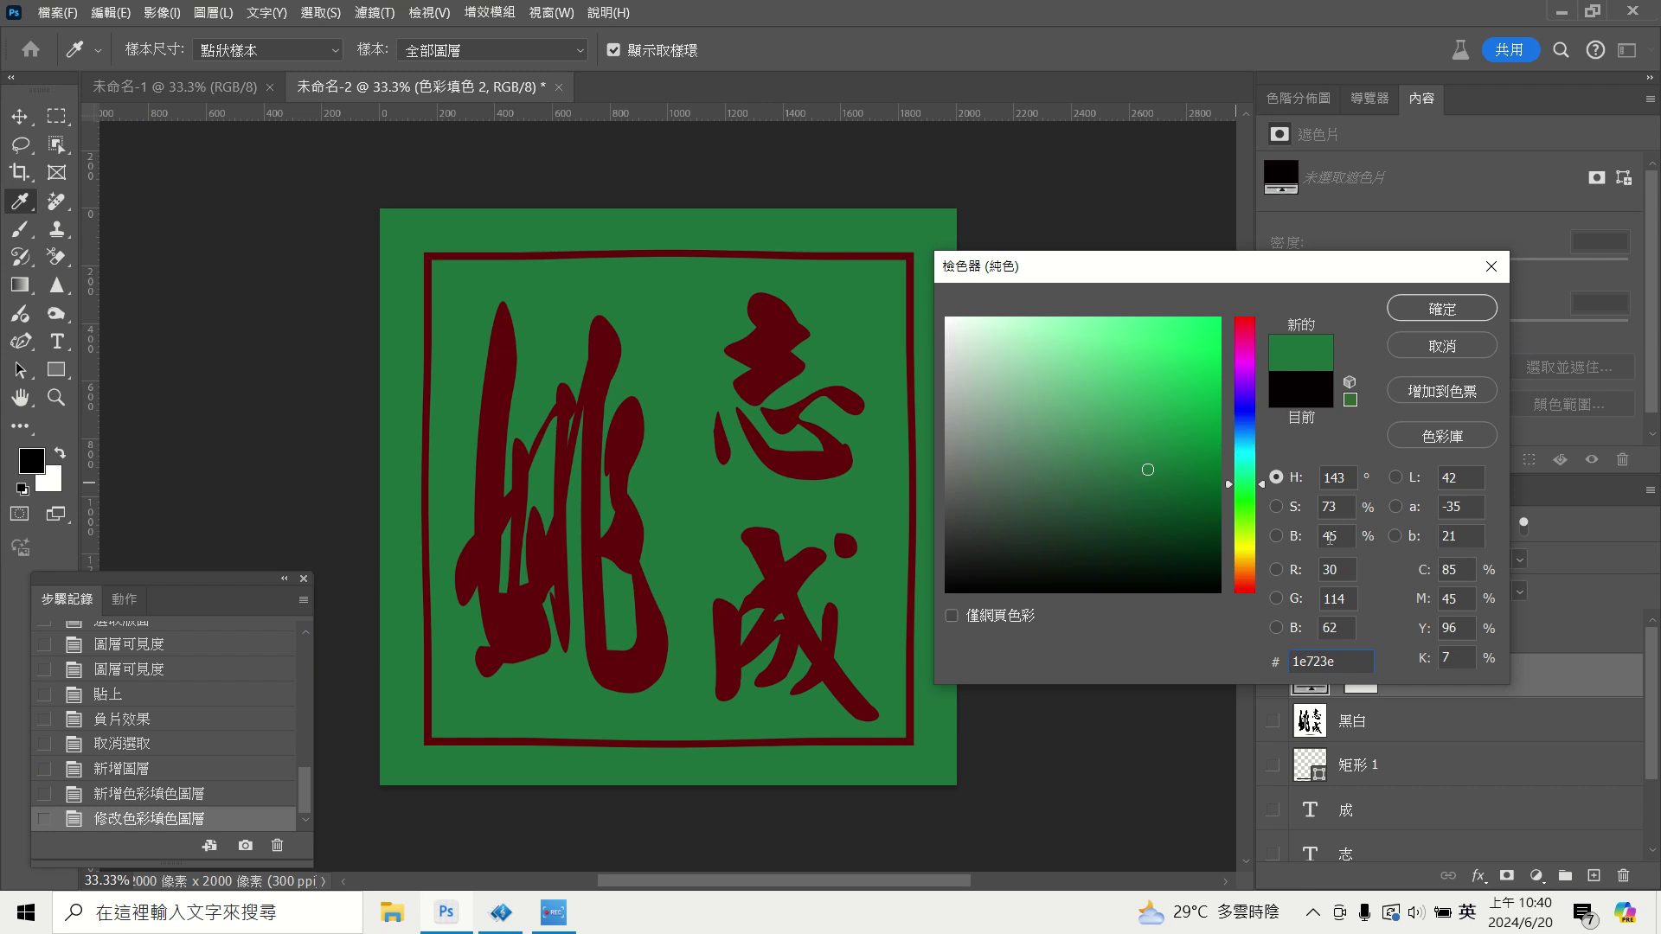
{"action": "left_click", "coordinate": [948, 322]}
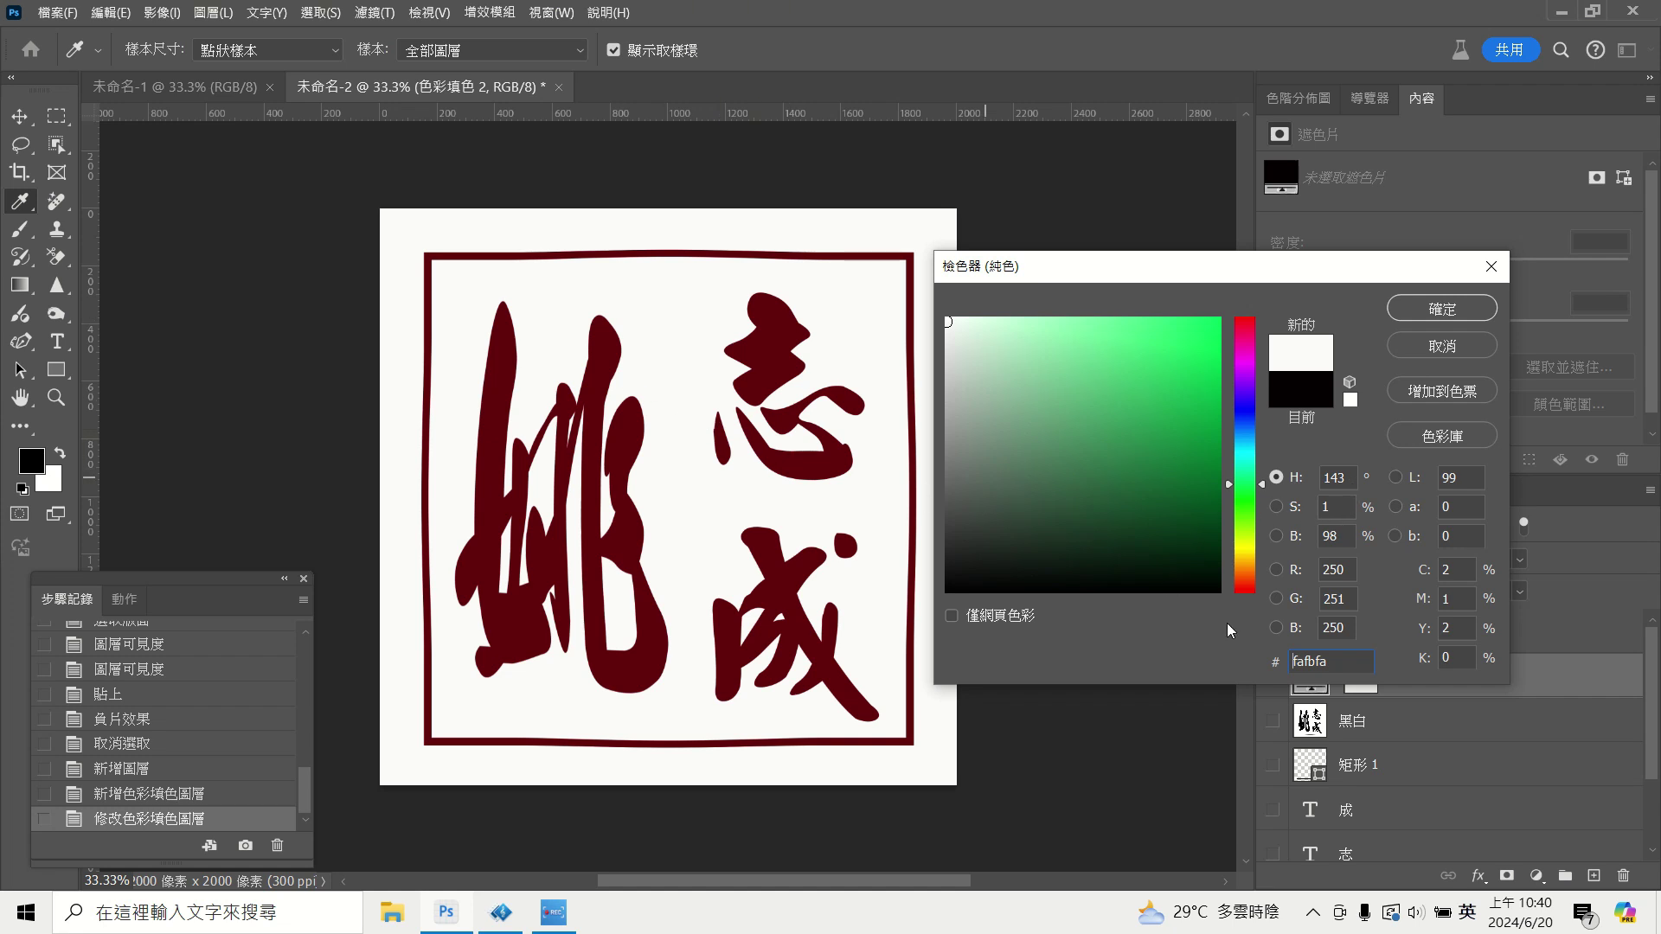
{"action": "left_click", "coordinate": [947, 321]}
Set the background fill to pure white with R, G and B all at 255.
{"action": "left_click", "coordinate": [1342, 564]}
{"action": "key", "text": "BackSpace"}
{"action": "type", "text": "5"}
{"action": "key", "text": "Tab"}
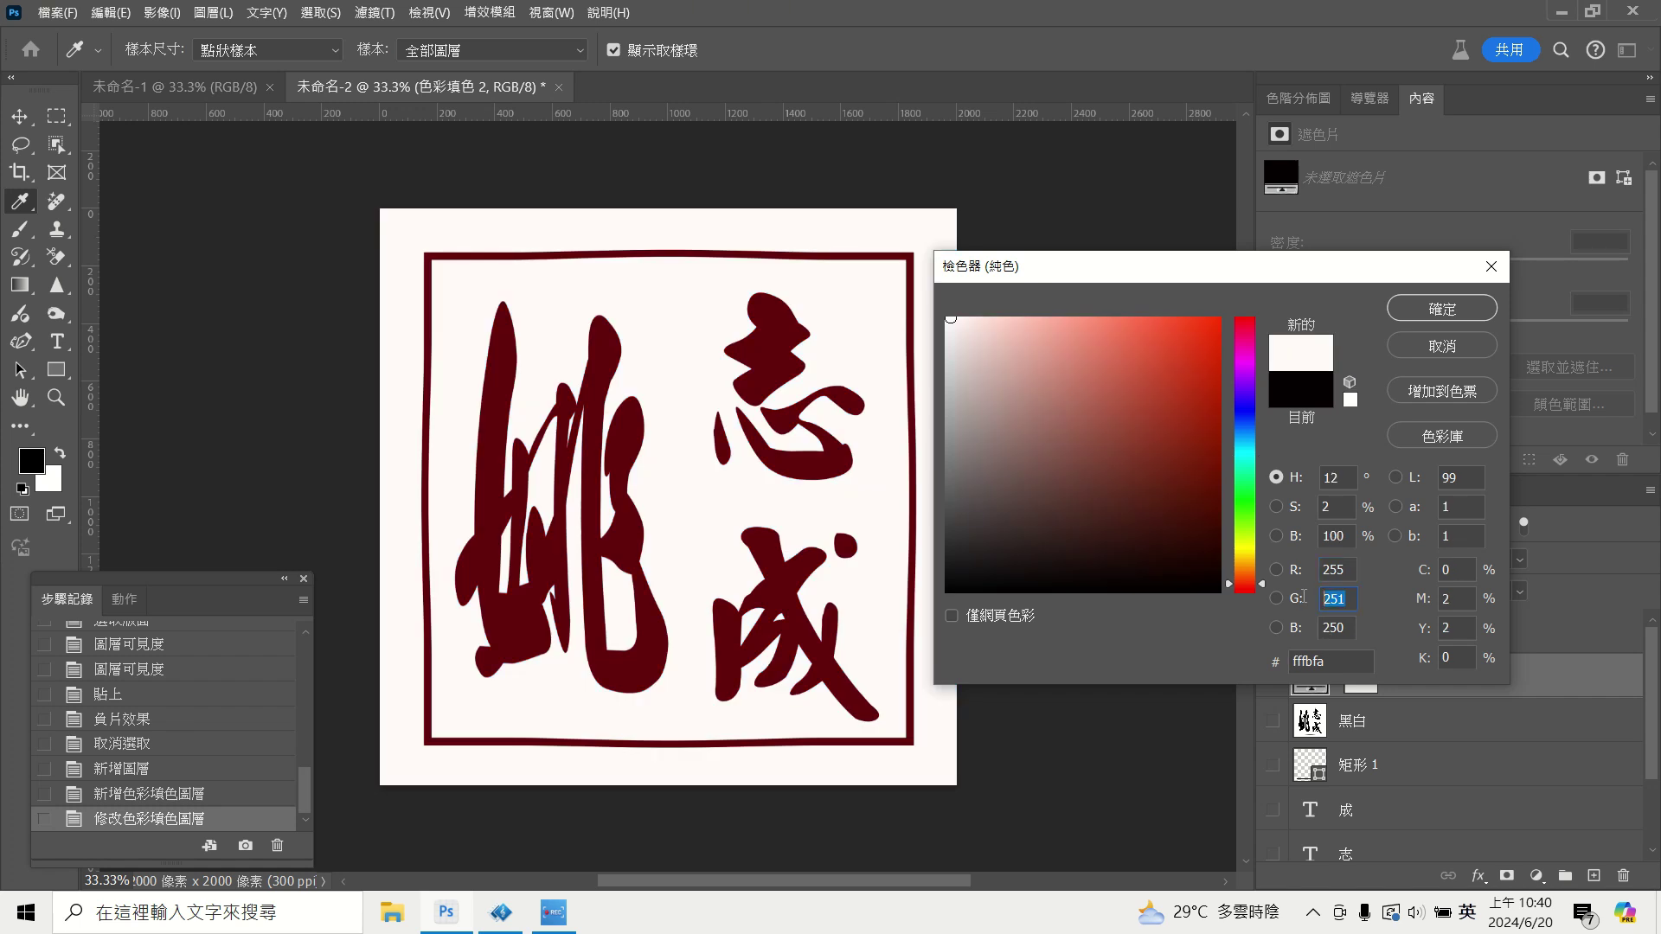
{"action": "type", "text": "255"}
{"action": "key", "text": "Tab"}
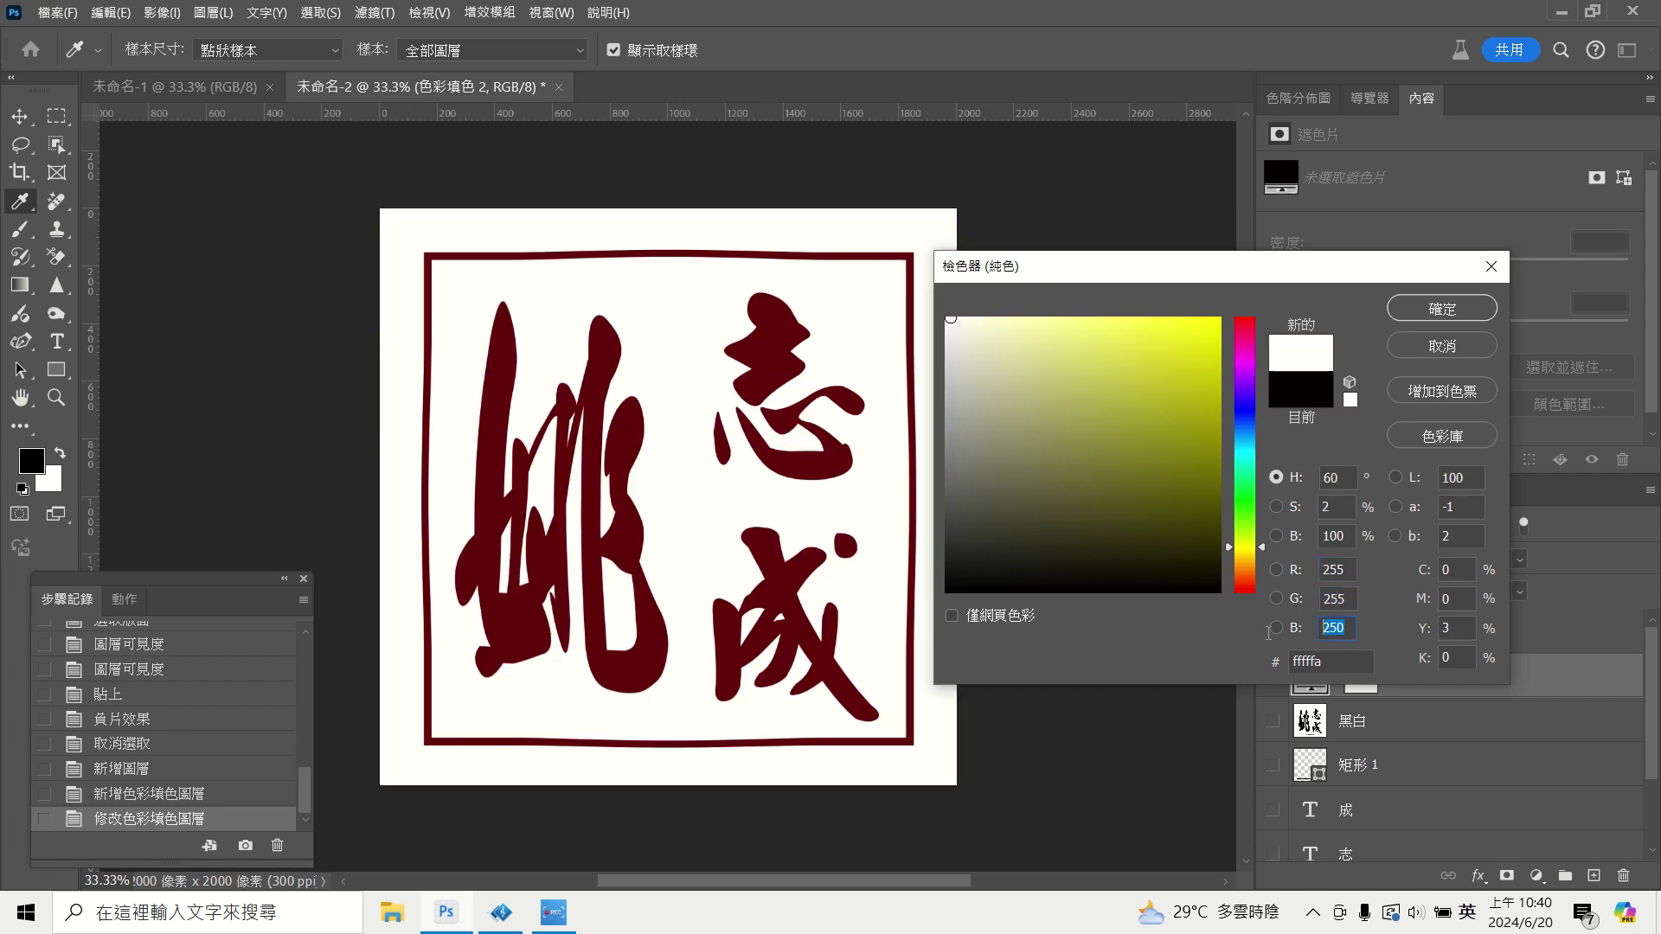
{"action": "type", "text": "255"}
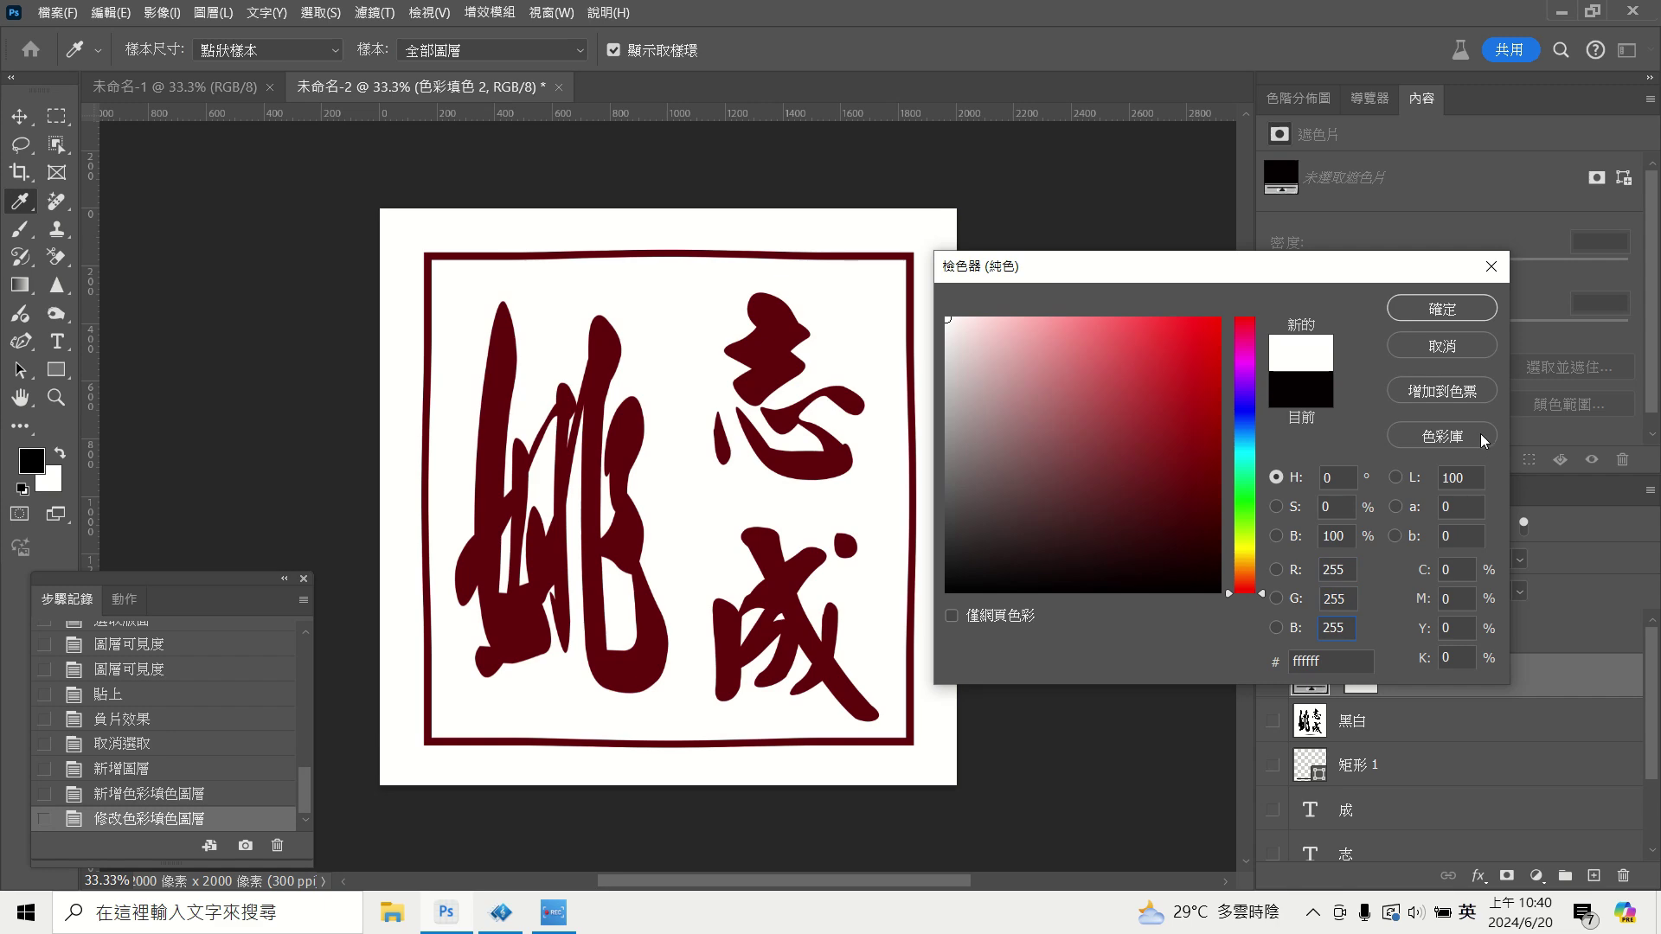
{"action": "left_click", "coordinate": [1441, 309]}
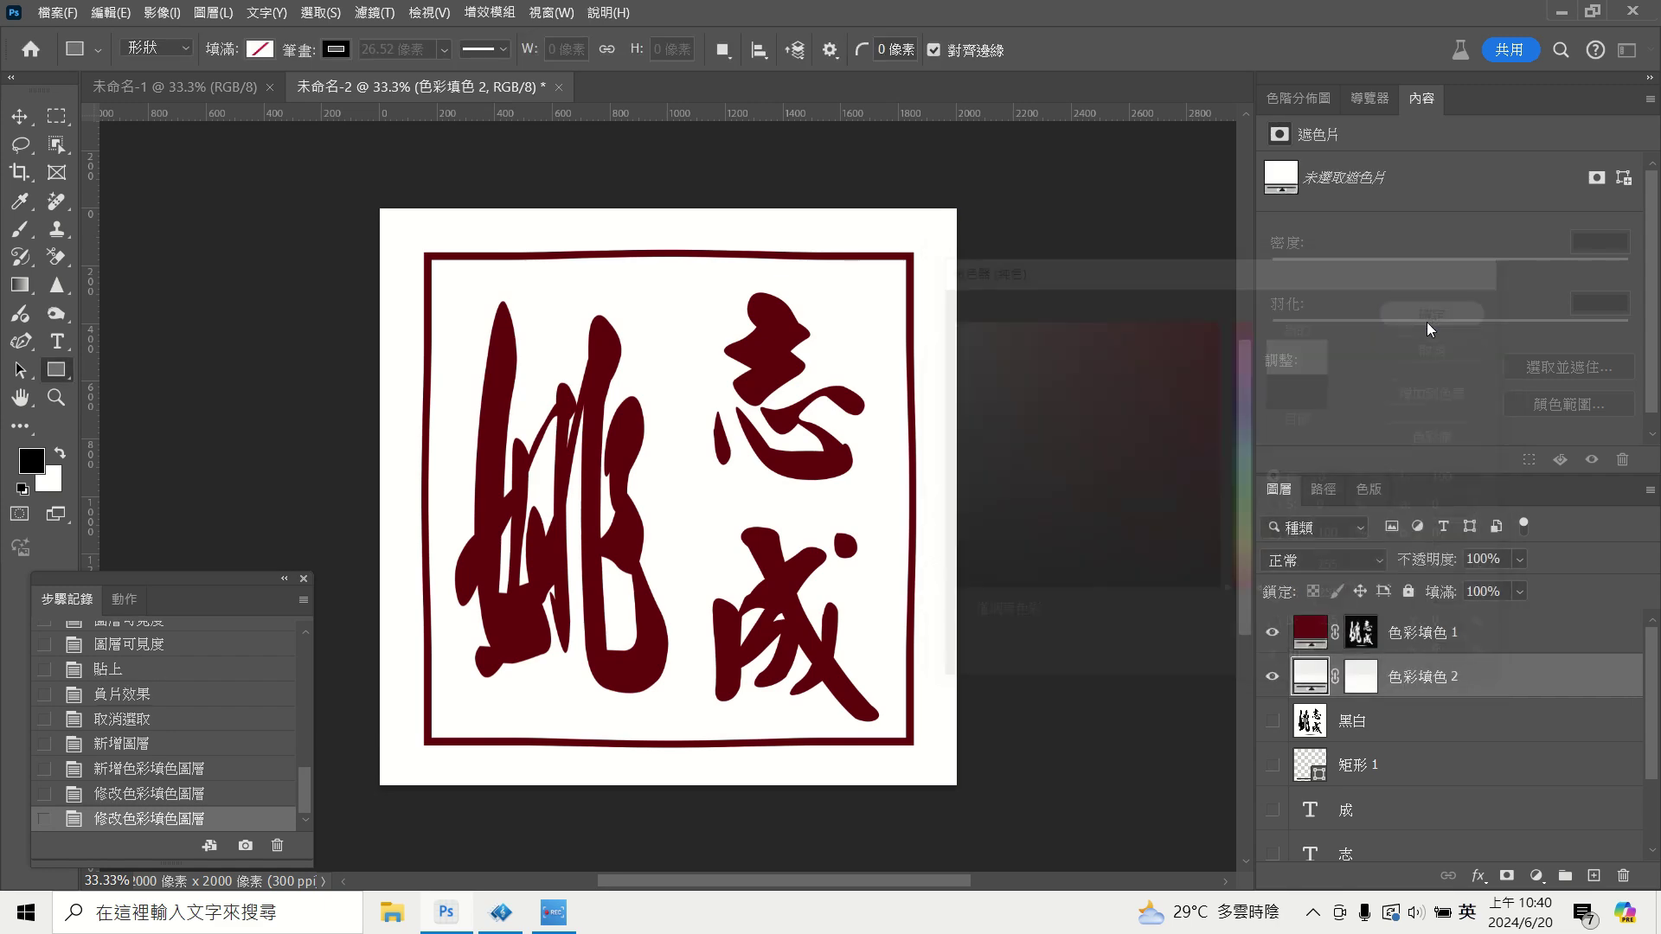
Recolour 色彩填色 1 to pure black #000000, then hide that fill layer.
{"action": "double_click", "coordinate": [1304, 634]}
{"action": "left_click", "coordinate": [1212, 586]}
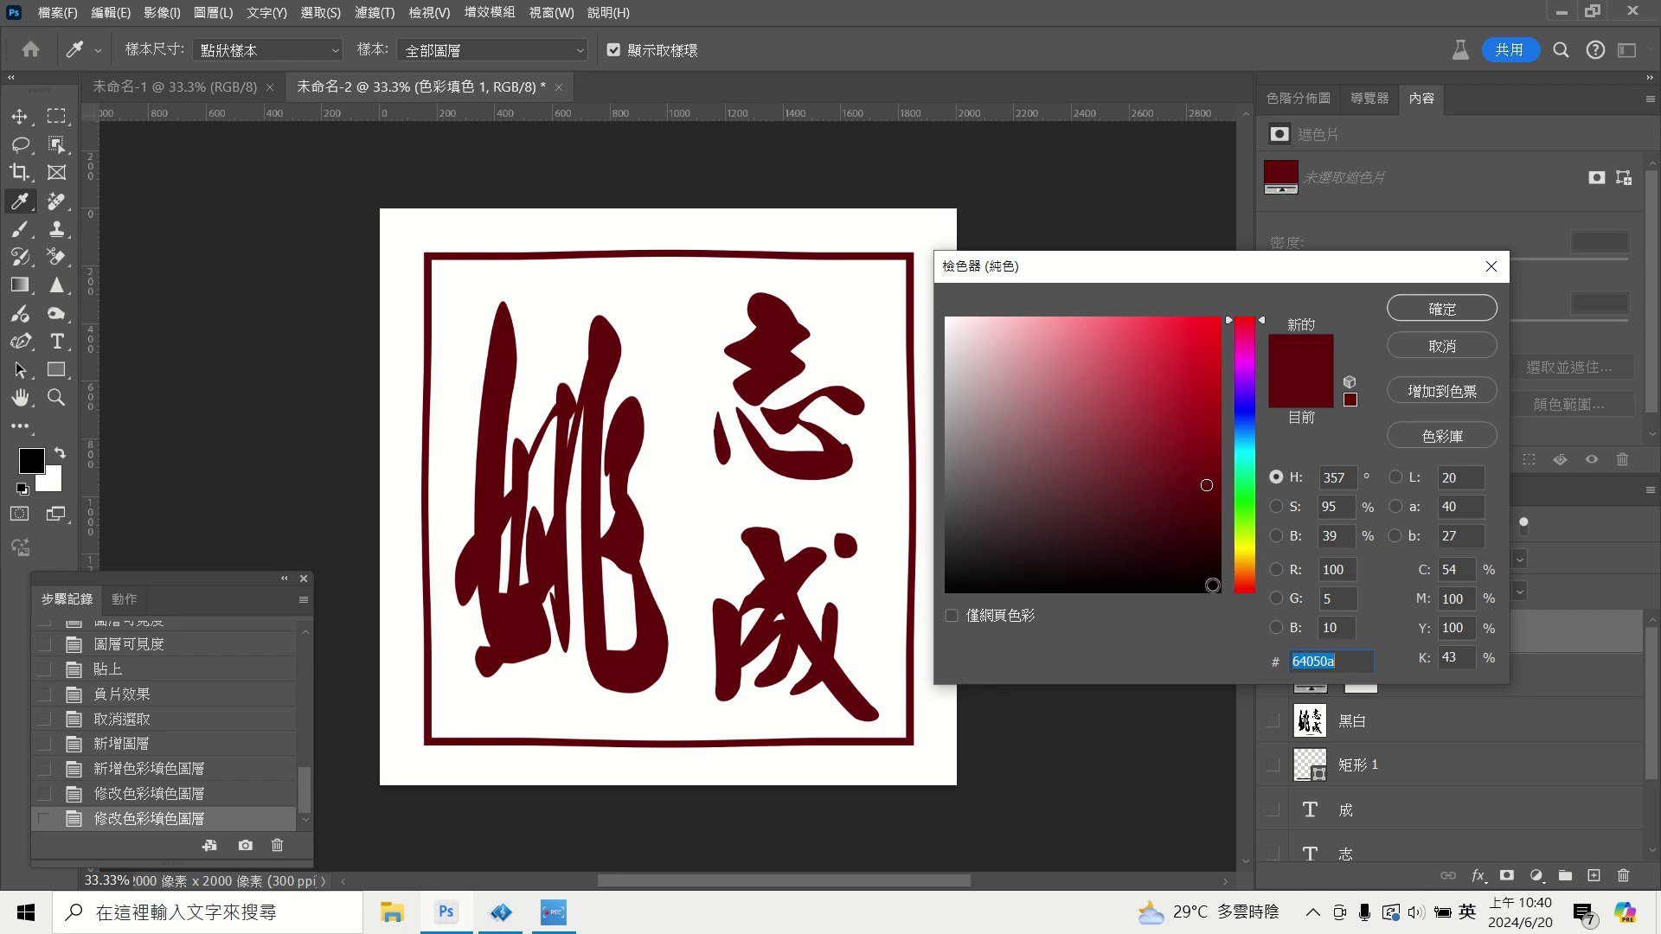
{"action": "left_click", "coordinate": [1211, 587]}
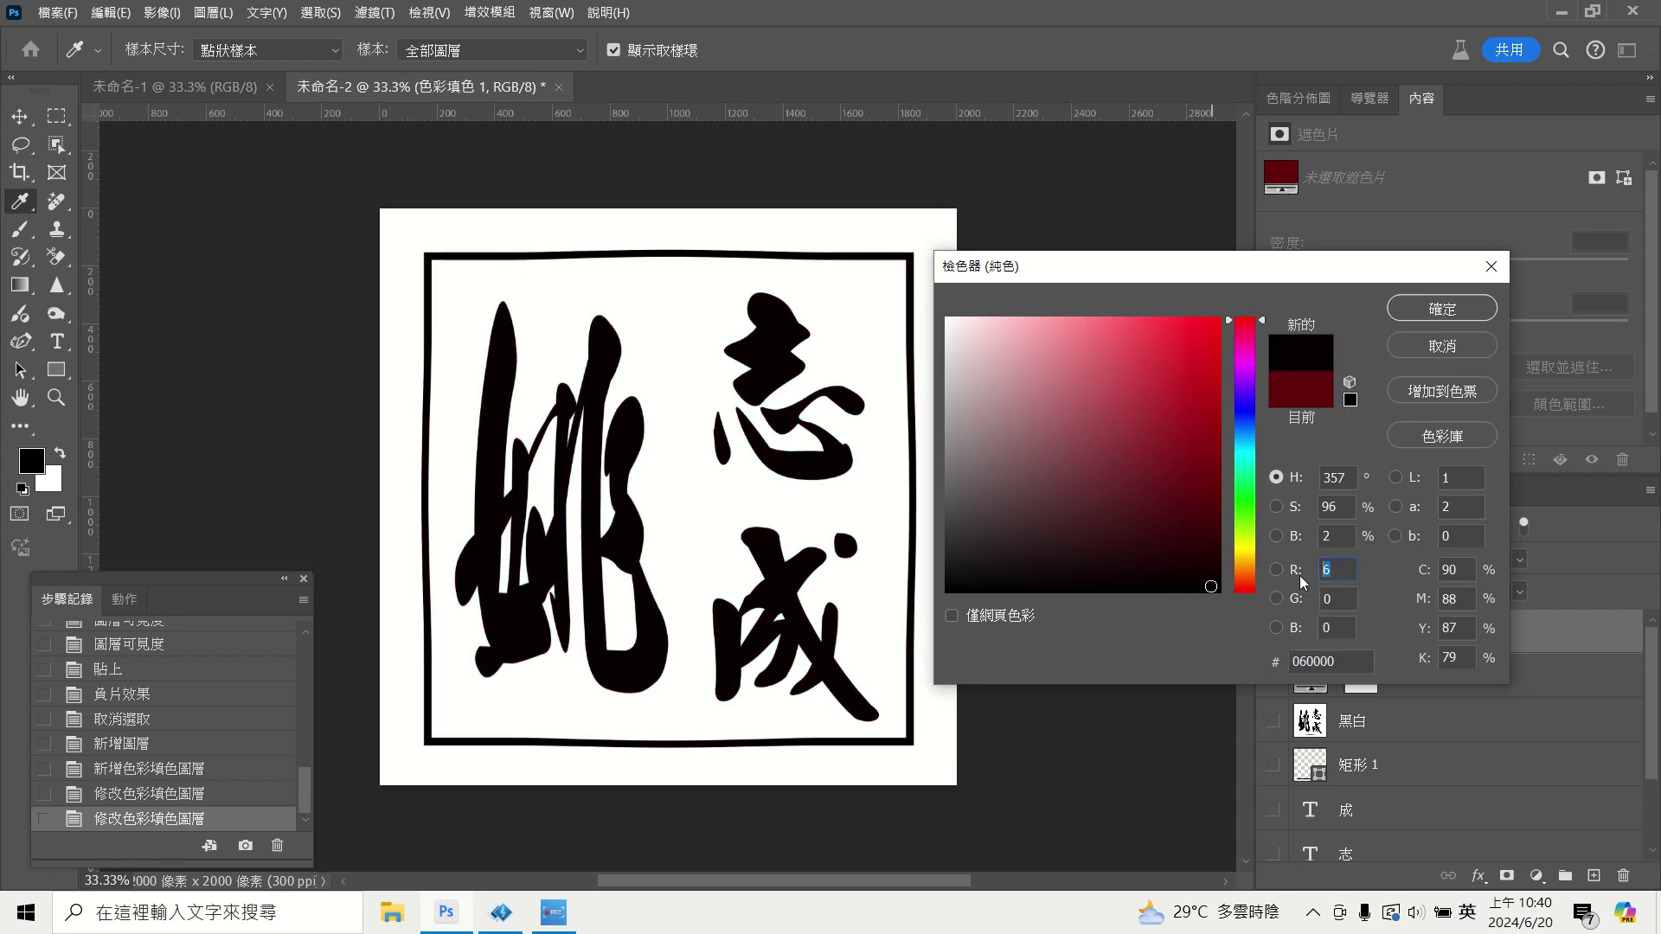
{"action": "type", "text": "0"}
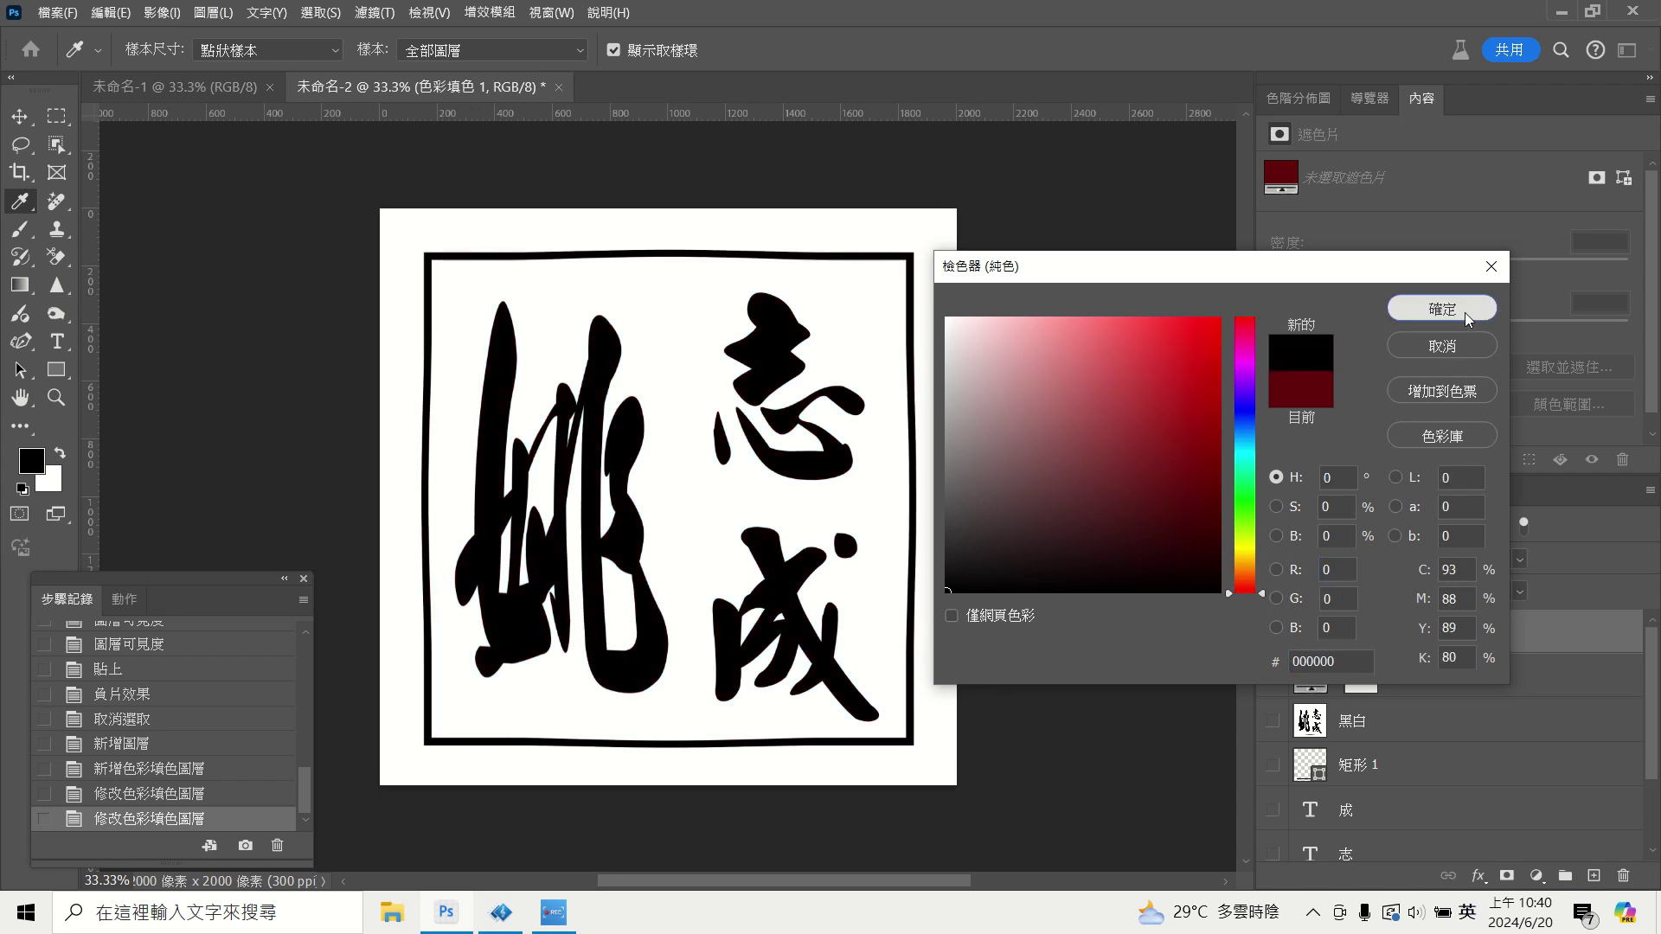
{"action": "left_click", "coordinate": [1466, 313]}
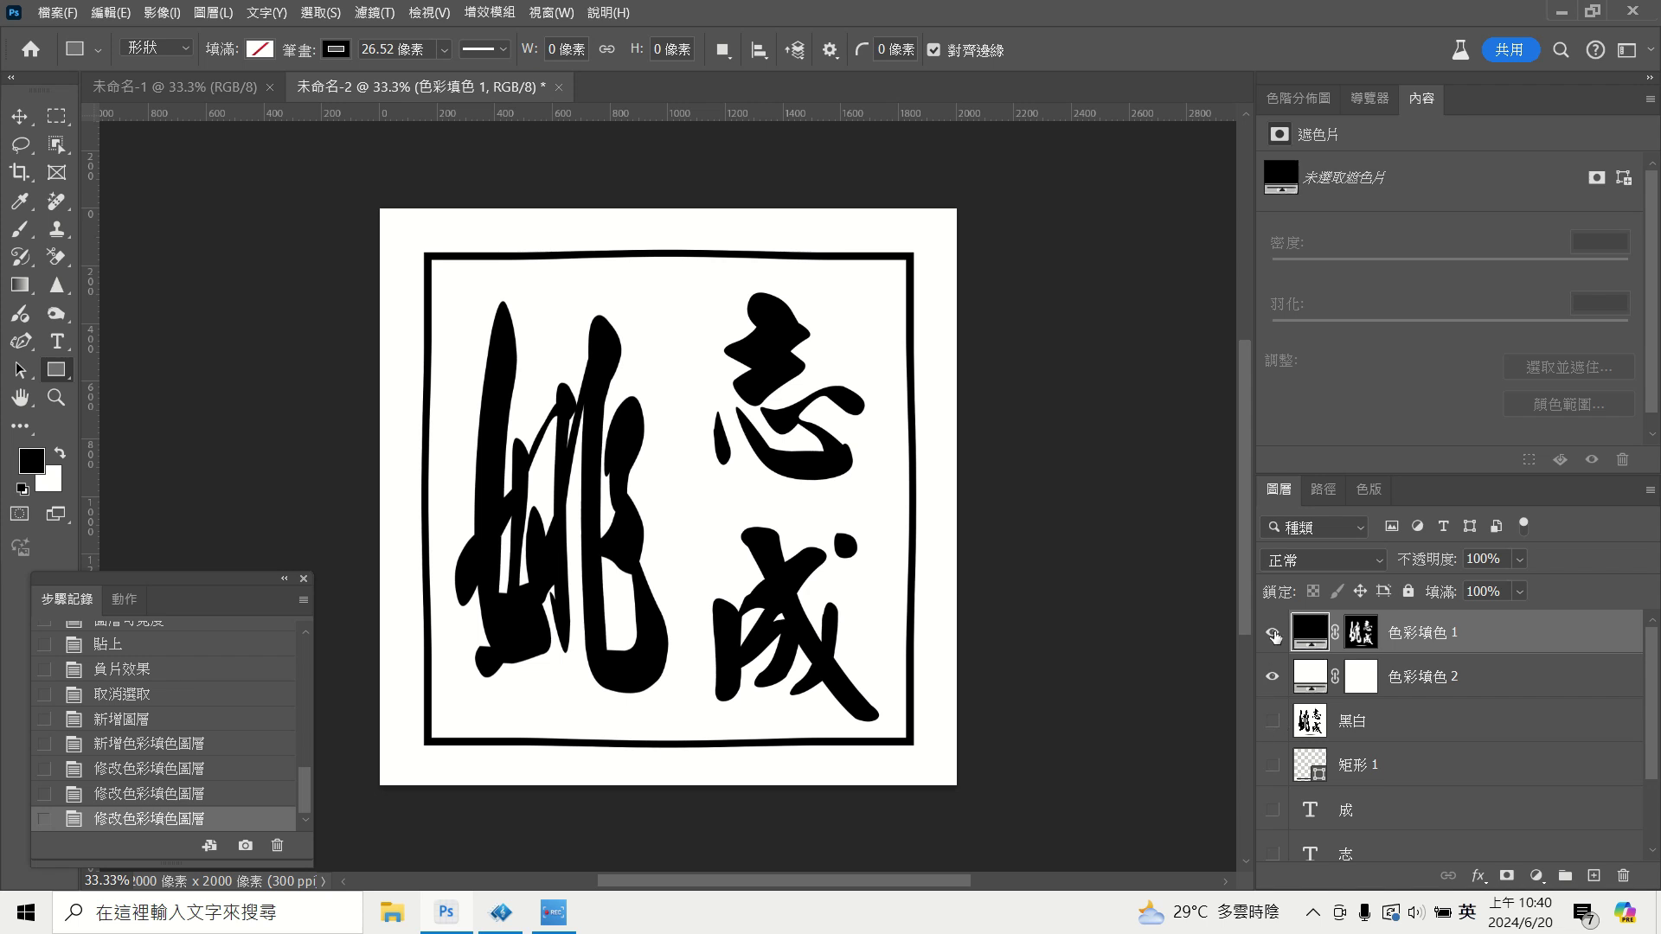
{"action": "left_click", "coordinate": [1273, 632]}
Hide the 色彩填色 2 fill layer, then show and select the 黑白 seal layer.
{"action": "left_click", "coordinate": [1273, 720]}
{"action": "left_click", "coordinate": [1273, 676]}
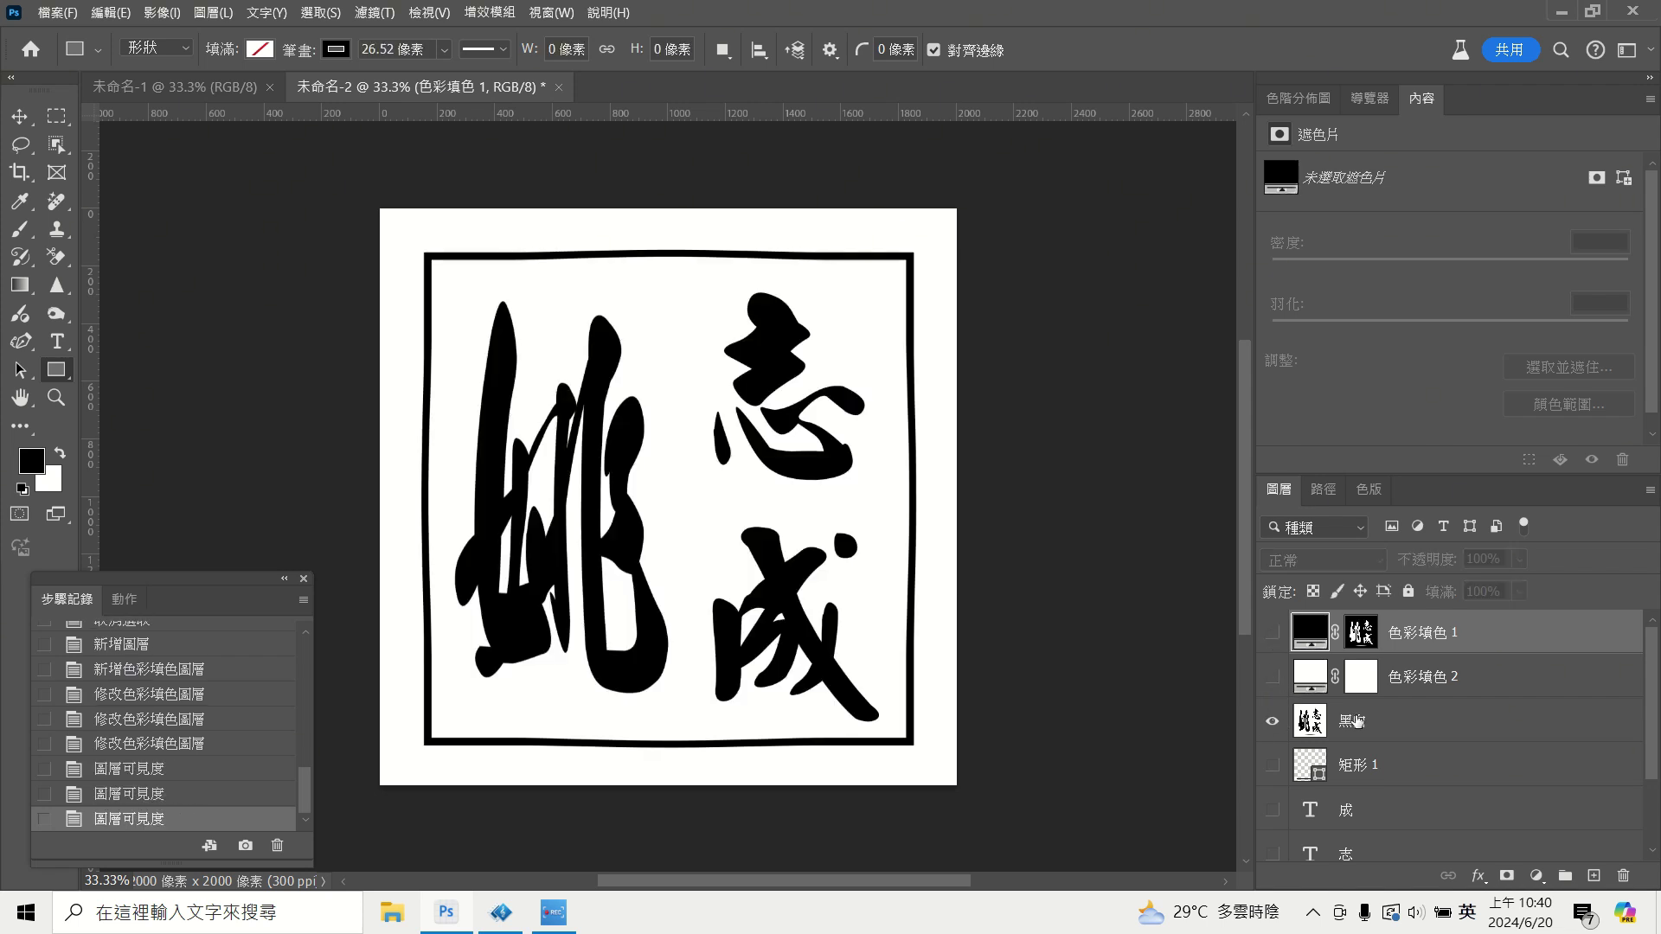
{"action": "left_click", "coordinate": [1356, 720]}
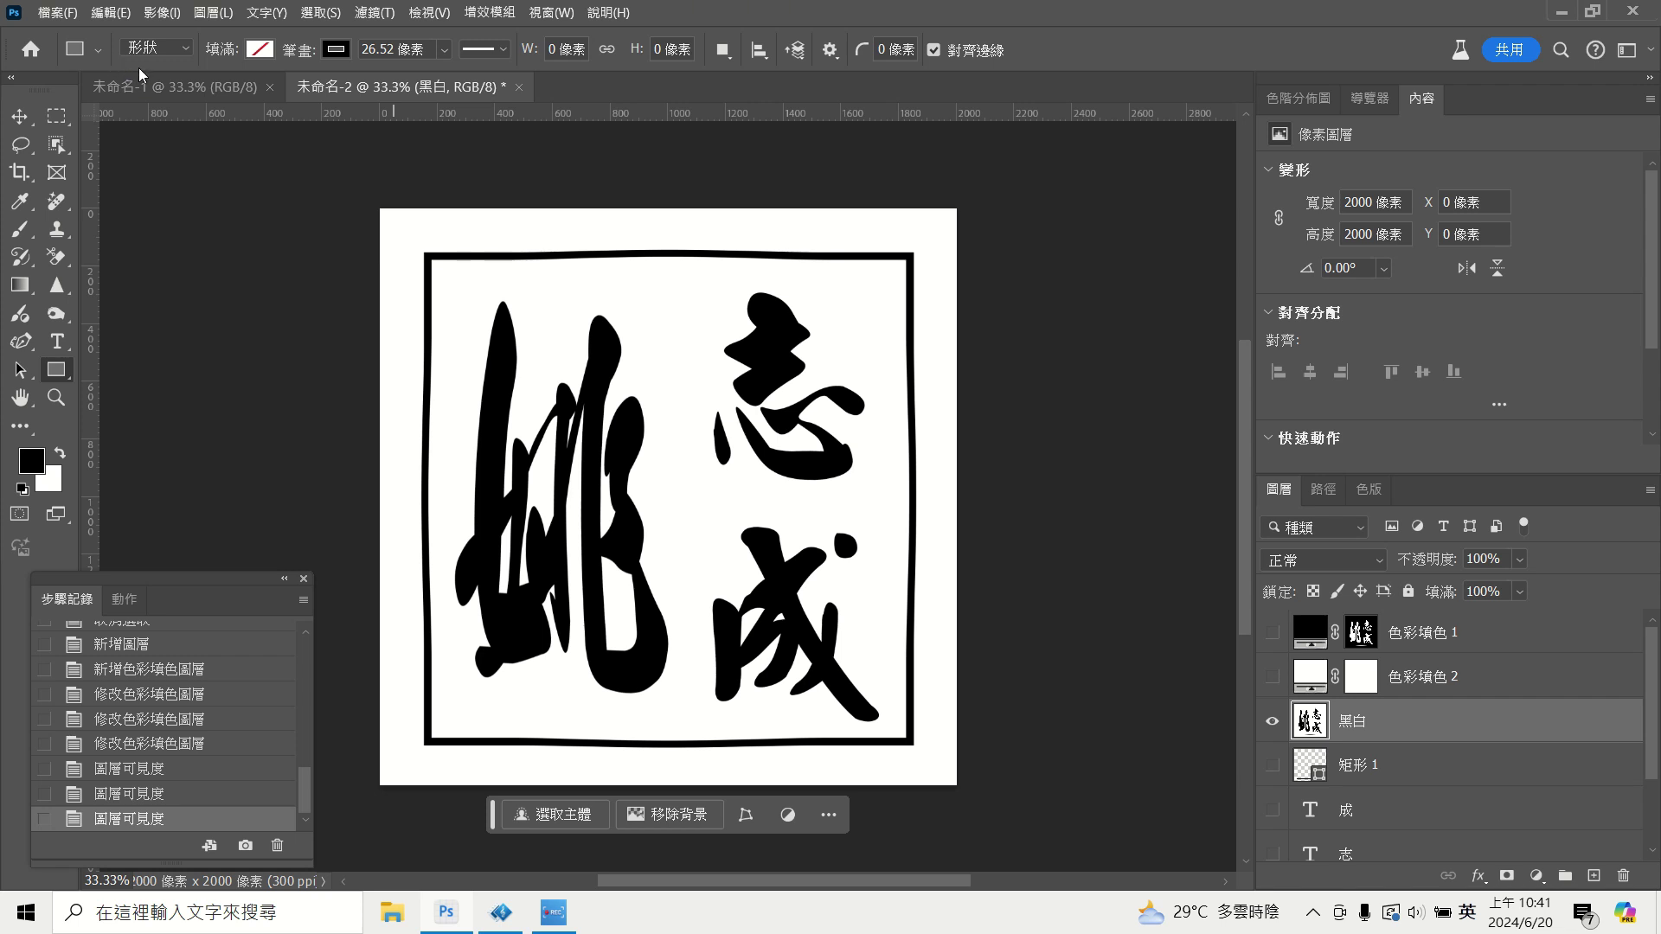
Define the 黑白 seal image as a 1727 px brush preset named 印111.
{"action": "left_click", "coordinate": [109, 14]}
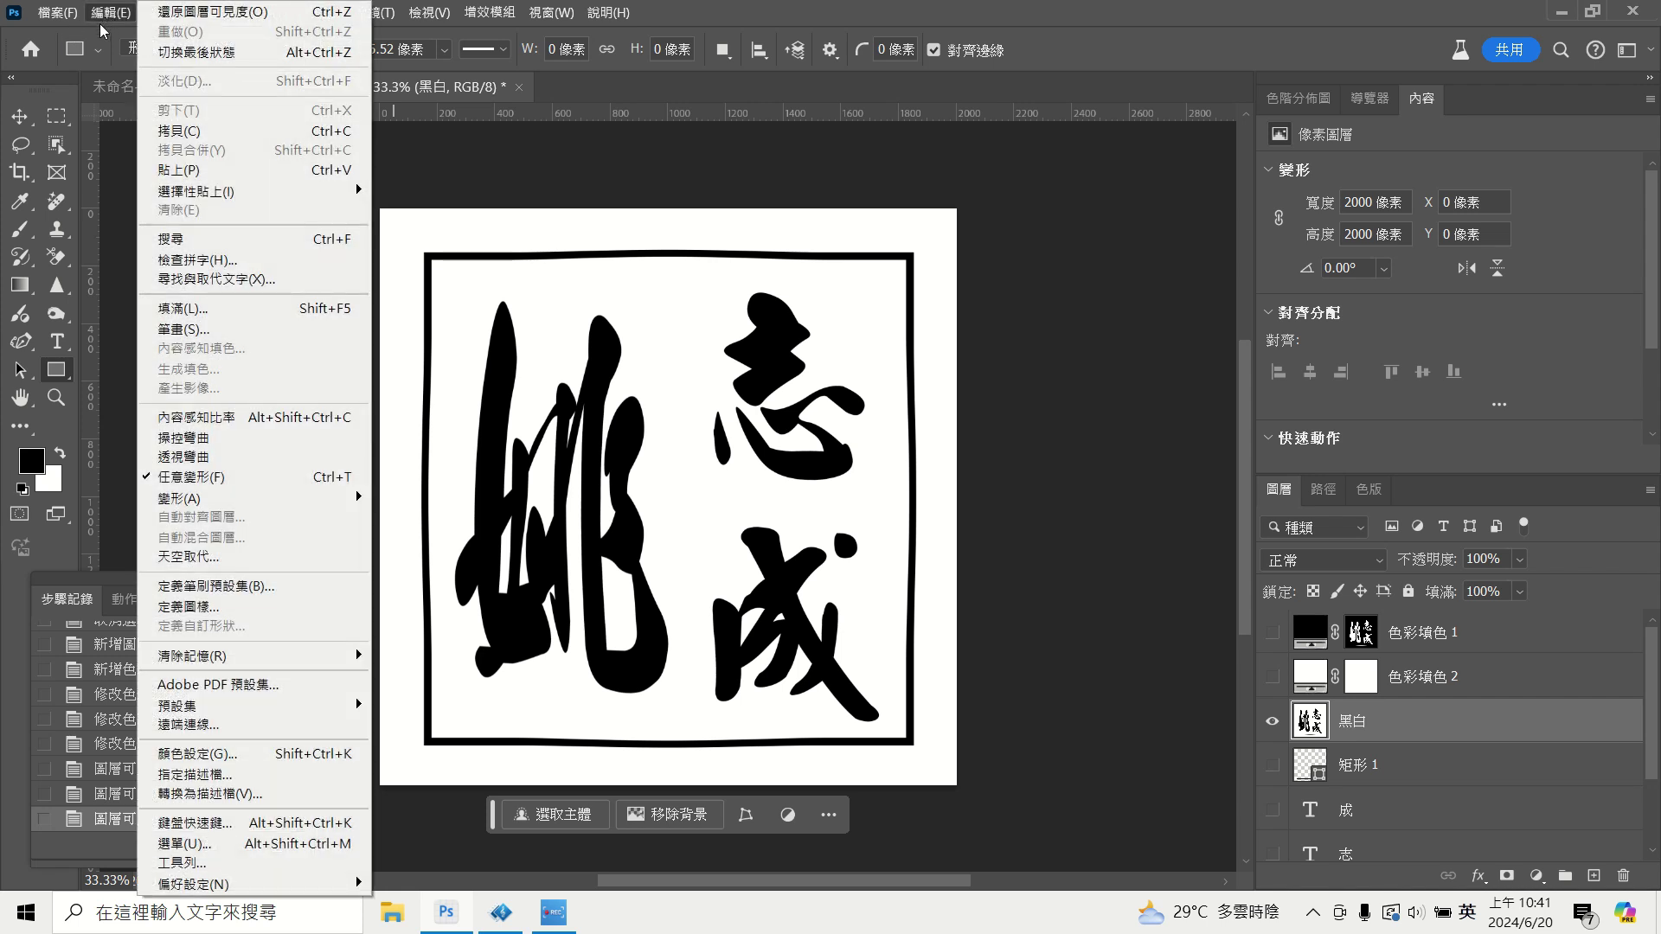
{"action": "left_click", "coordinate": [222, 588]}
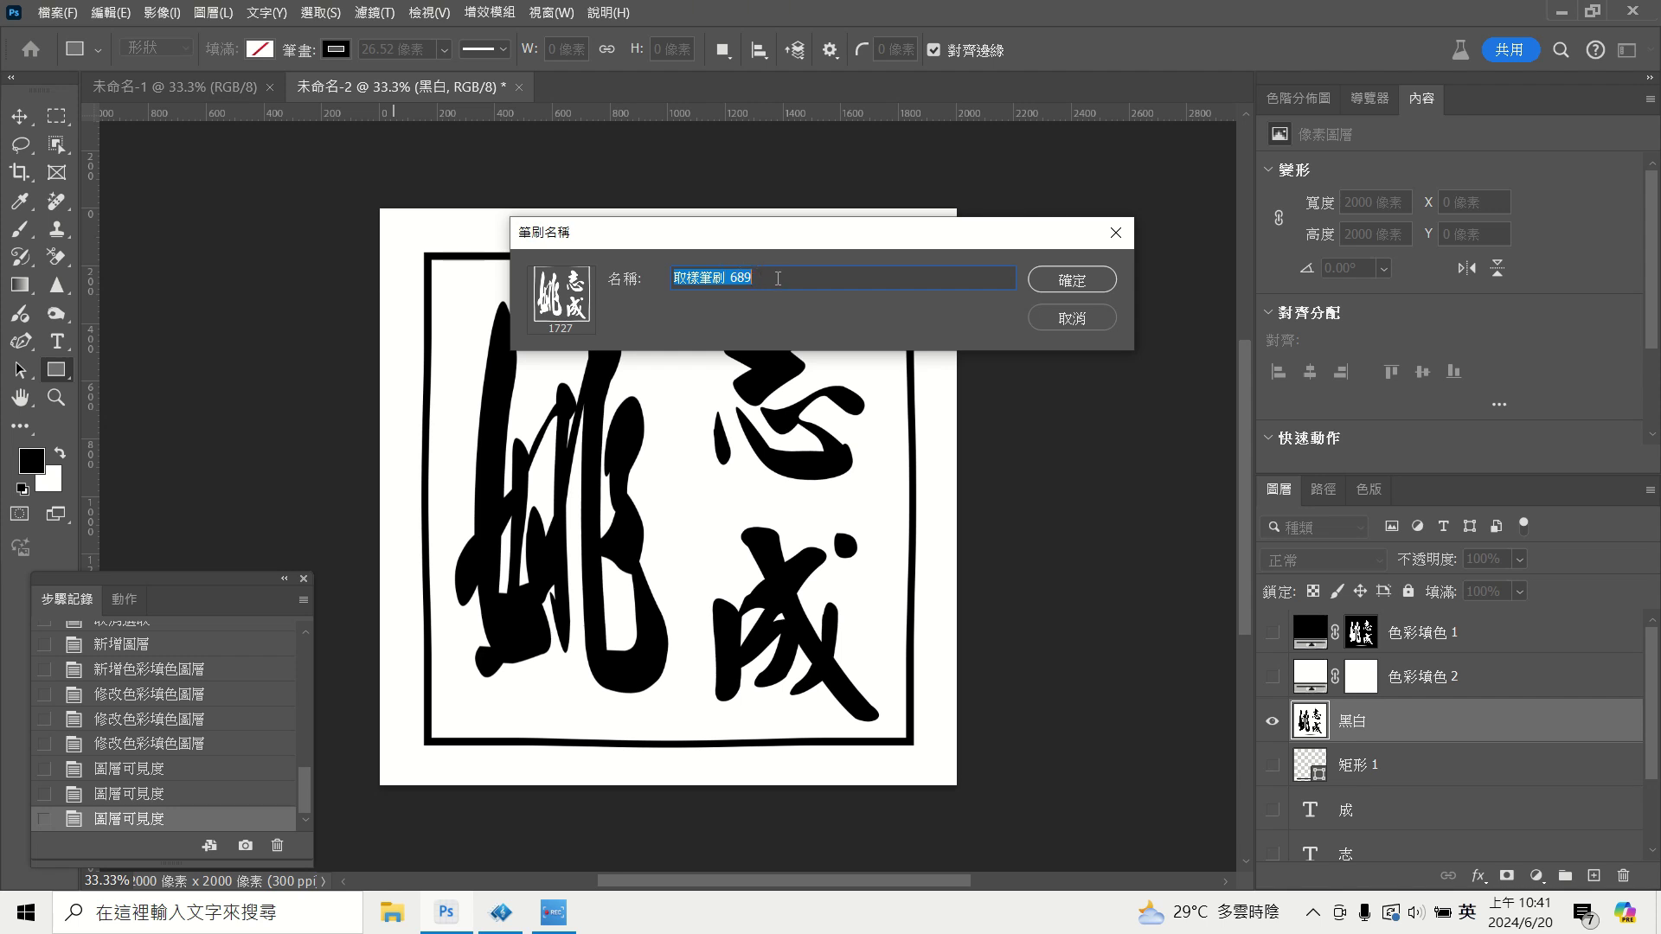
{"action": "type", "text": "u"}
{"action": "type", "text": "u"}
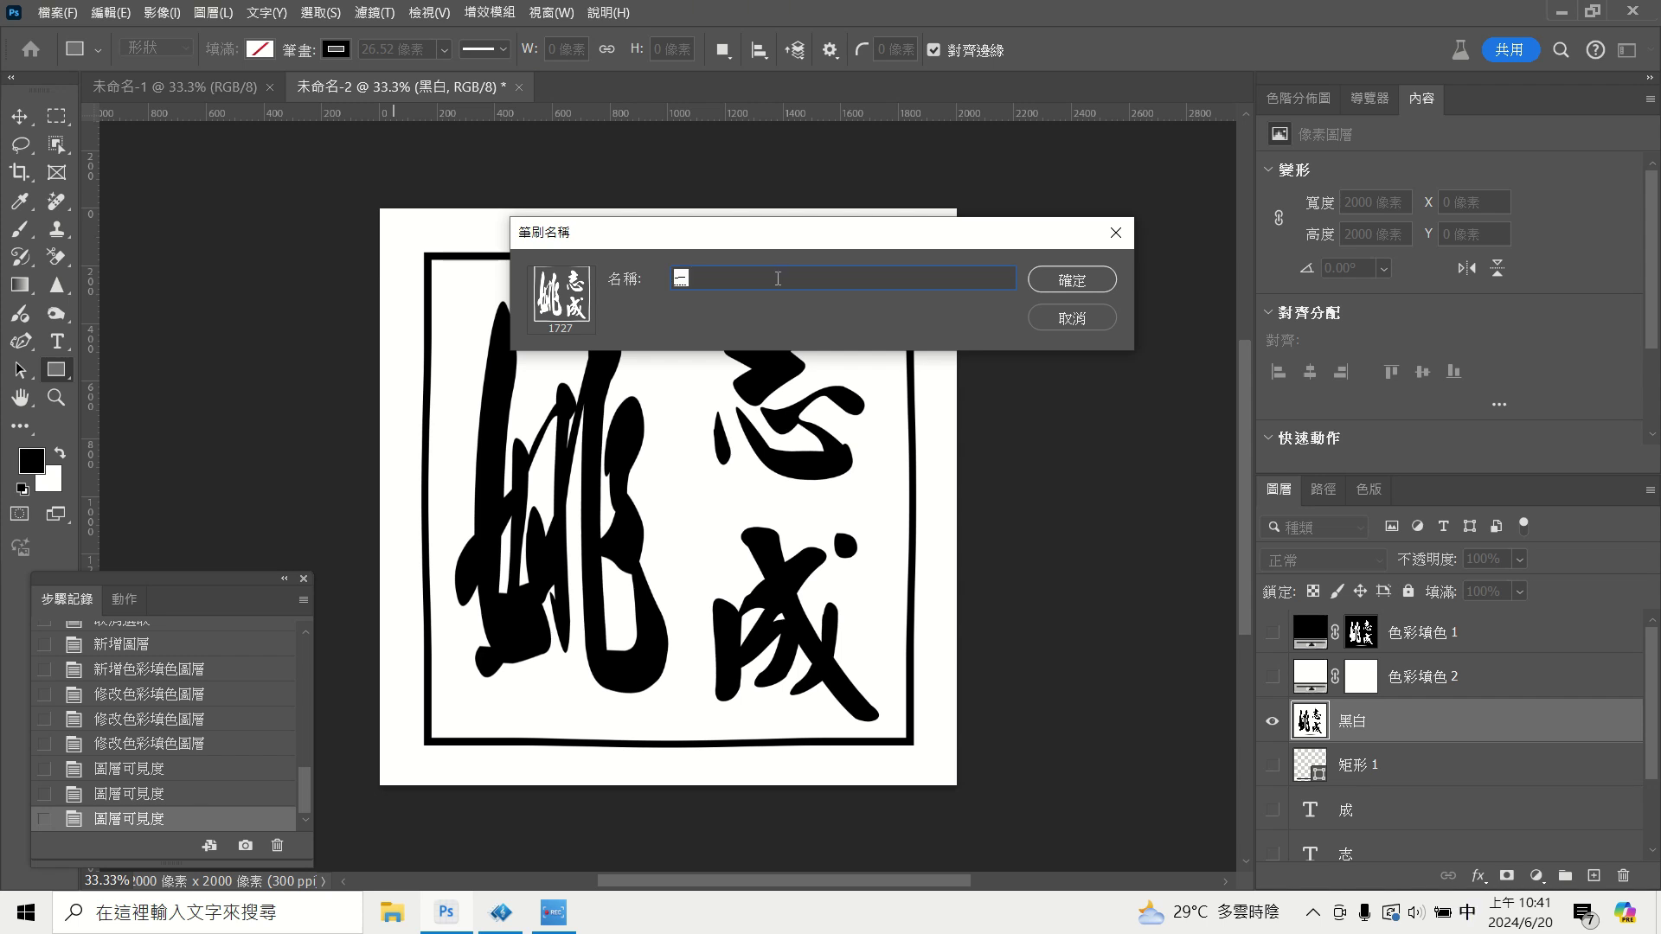
{"action": "type", "text": "p4"}
{"action": "left_click", "coordinate": [1107, 279]}
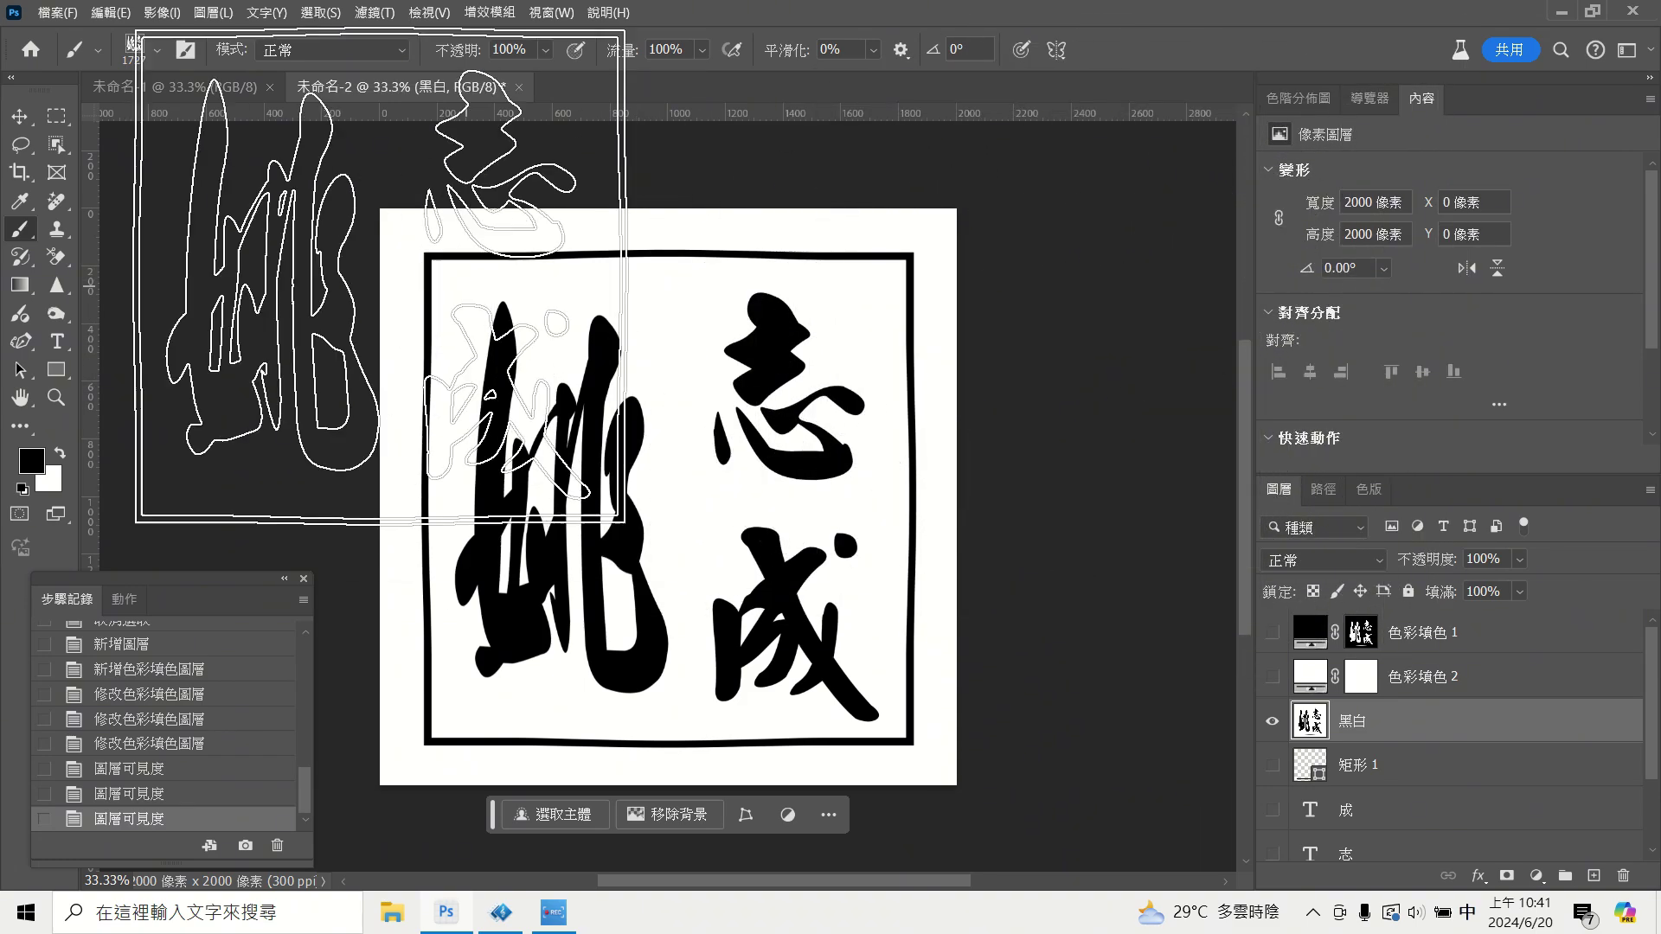
Open the 10 Tools sample portrait and stamp one black seal mark near its lower right.
{"action": "left_click", "coordinate": [39, 10]}
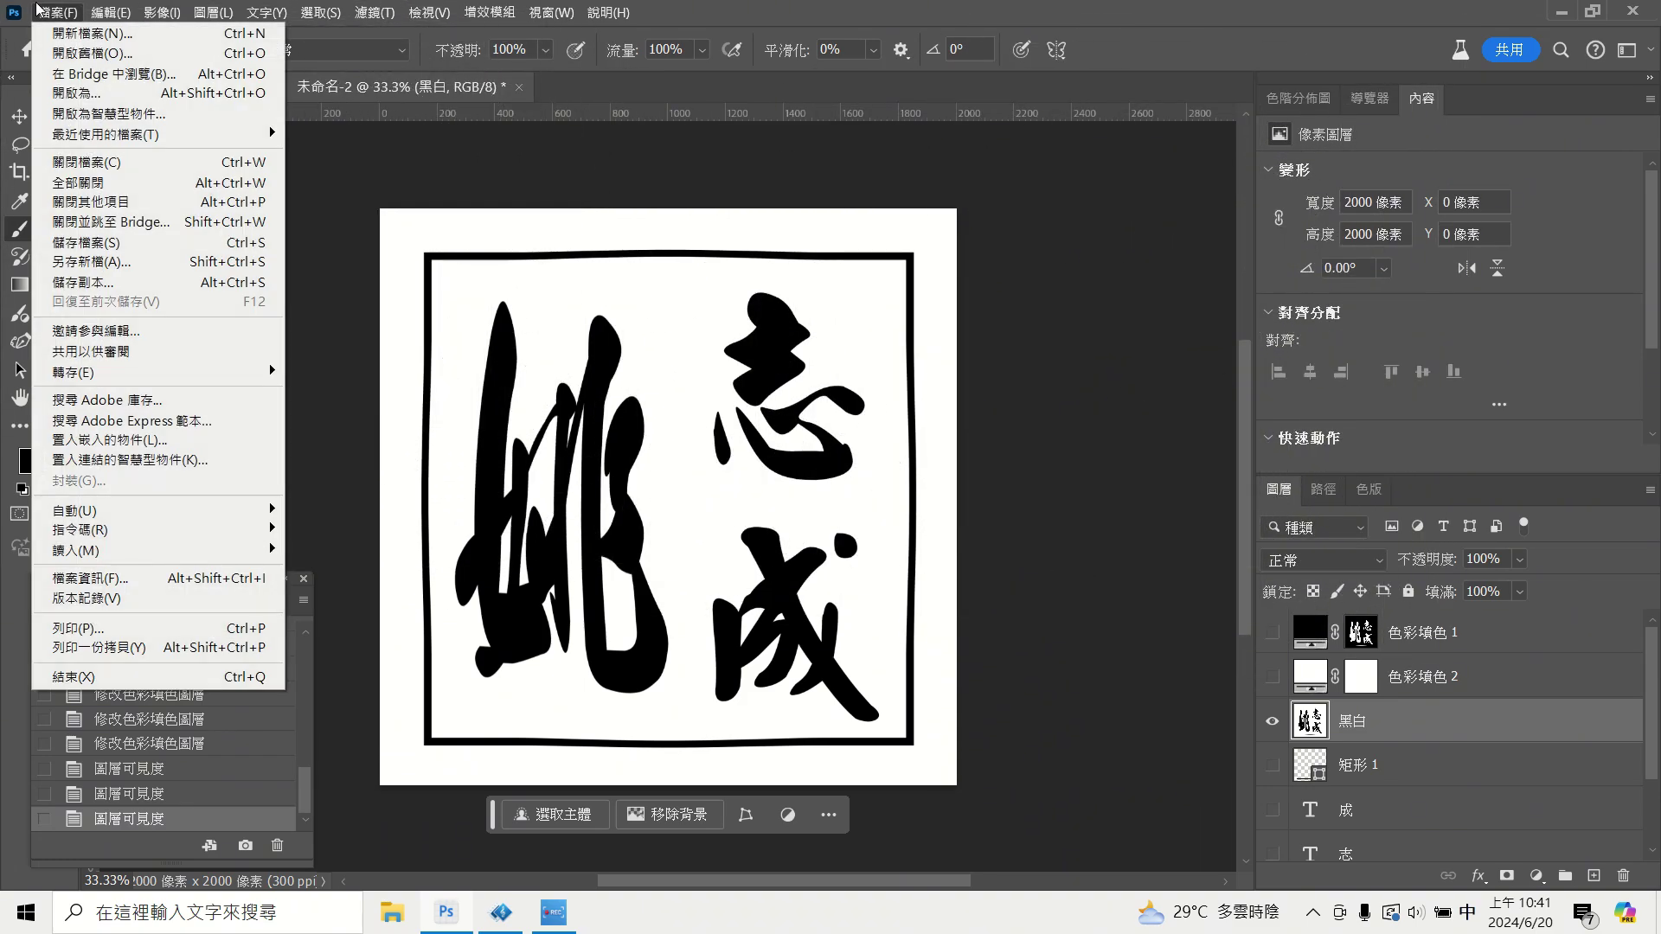
{"action": "left_click", "coordinate": [91, 53]}
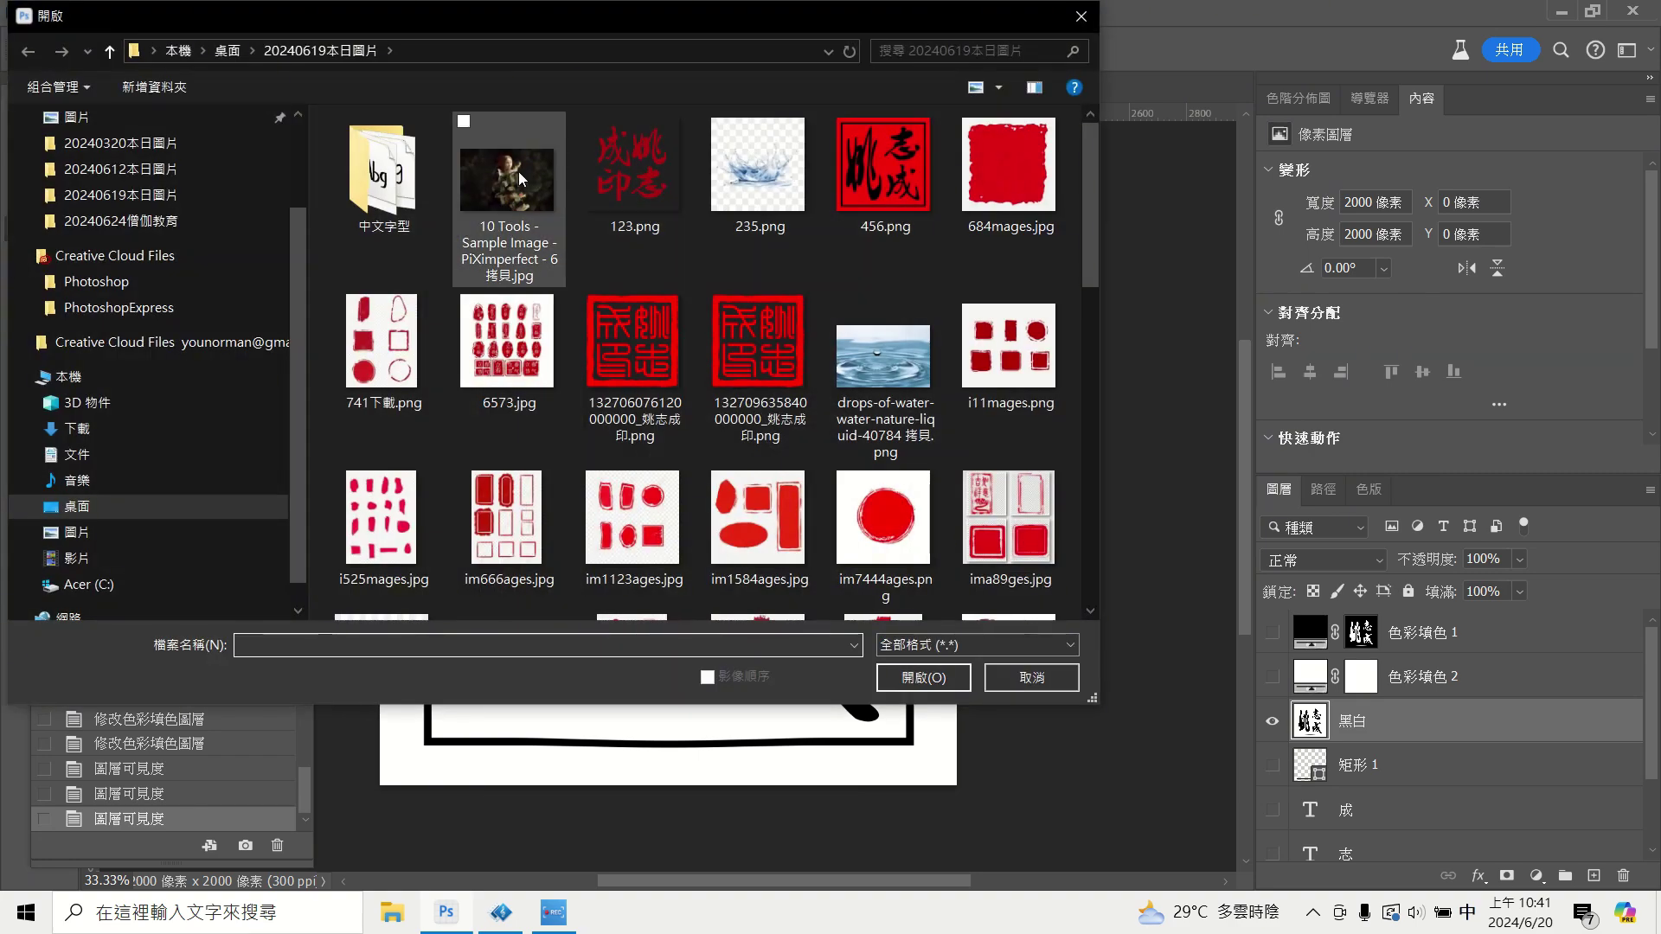
{"action": "left_click", "coordinate": [521, 179]}
{"action": "left_click", "coordinate": [924, 677]}
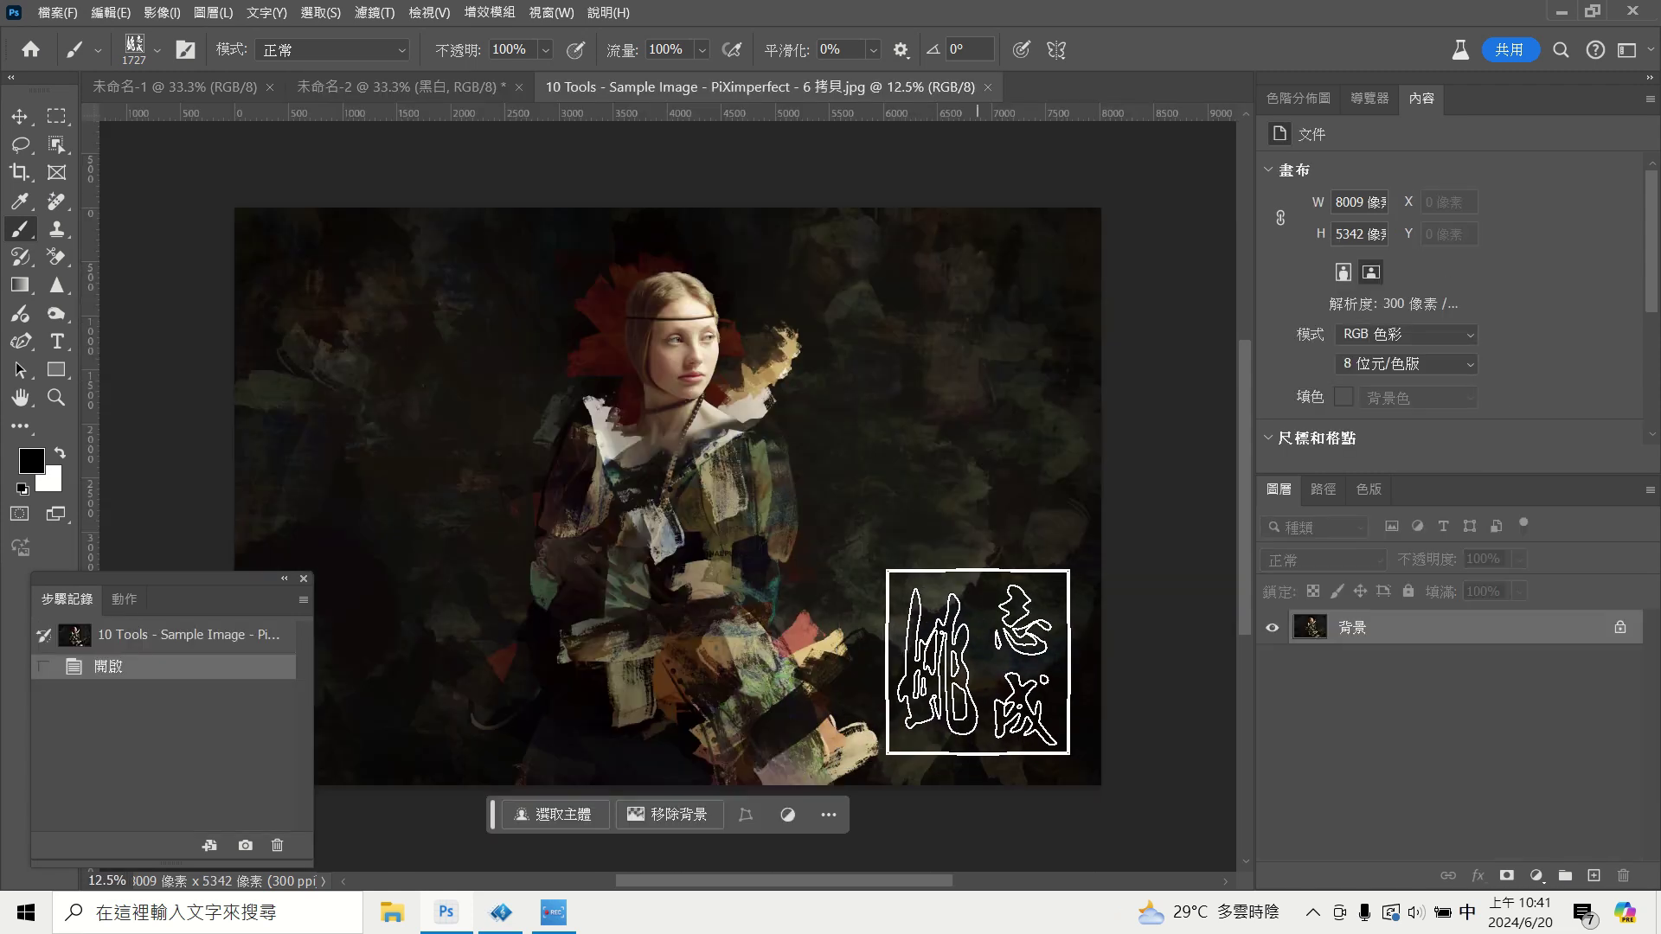
{"action": "left_click", "coordinate": [978, 662]}
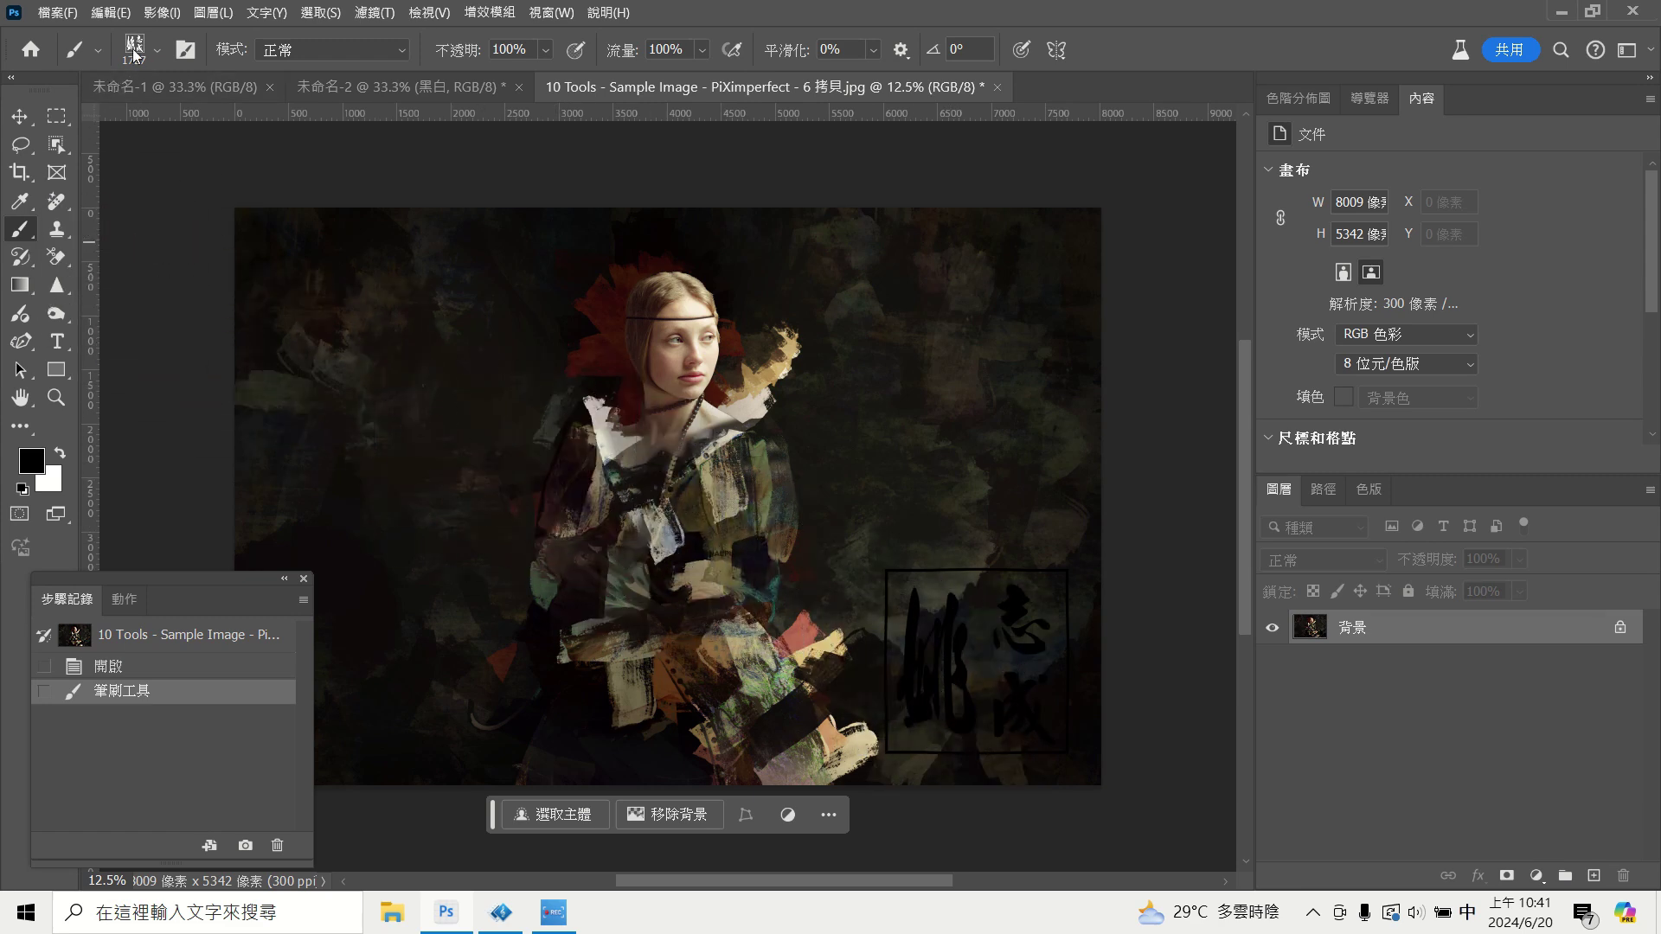
Set the seal brush to 379 px and the foreground colour to dark red #8f0f0f.
{"action": "left_click", "coordinate": [157, 50]}
{"action": "left_click", "coordinate": [247, 113]}
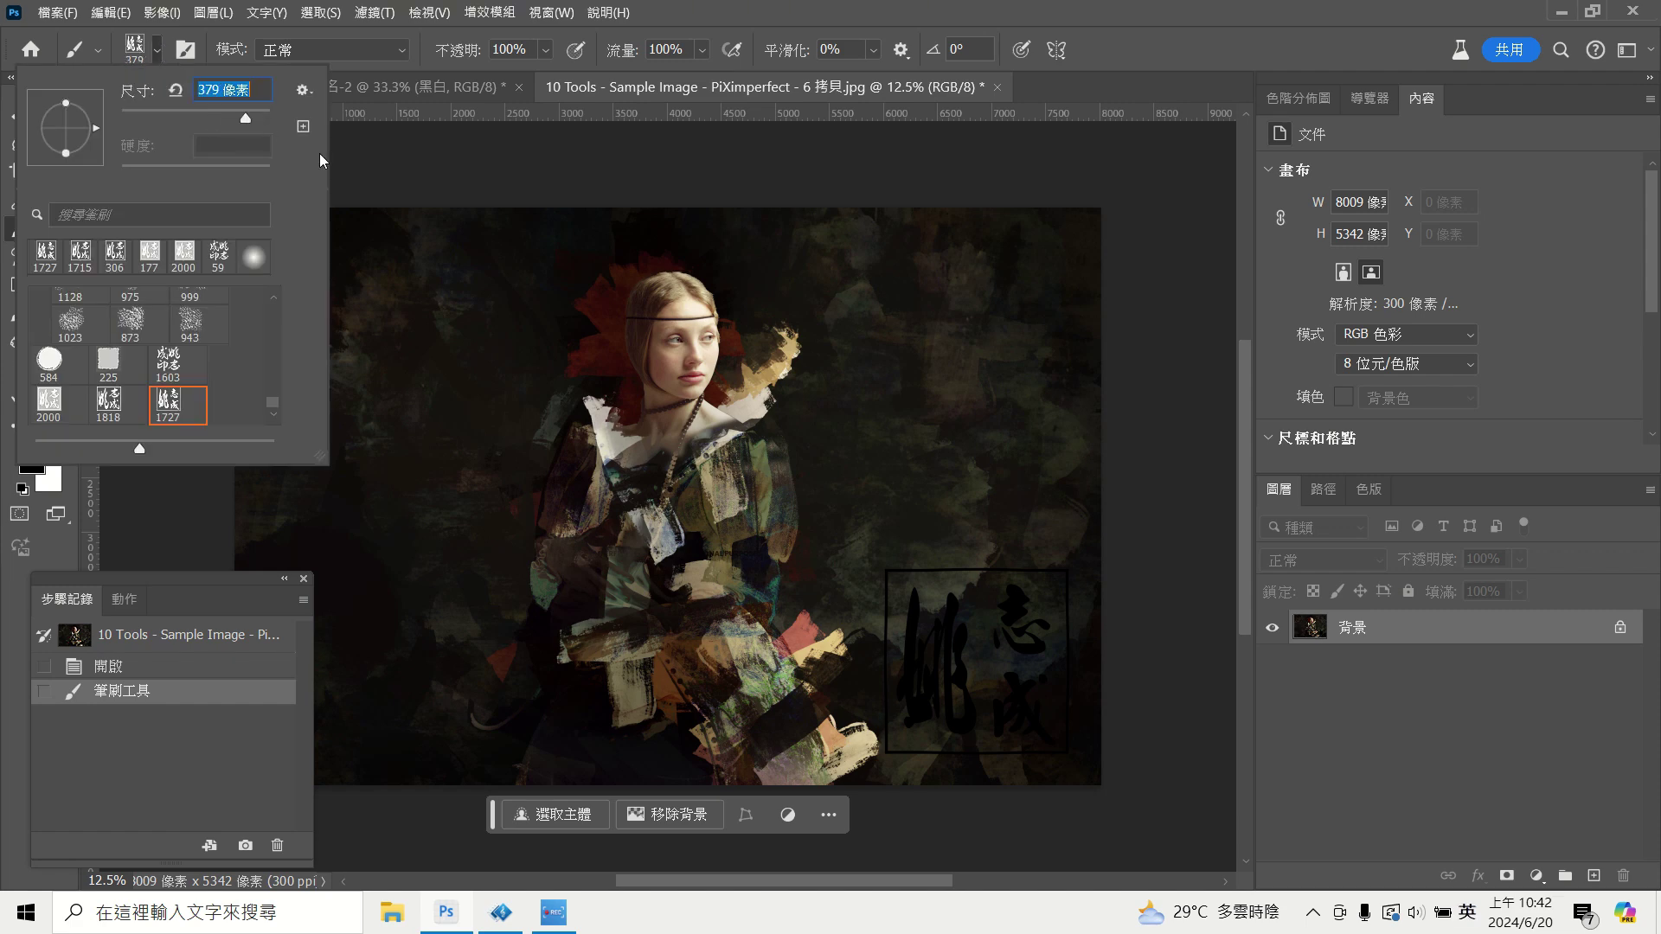
{"action": "left_click", "coordinate": [33, 469]}
{"action": "left_click", "coordinate": [1192, 436]}
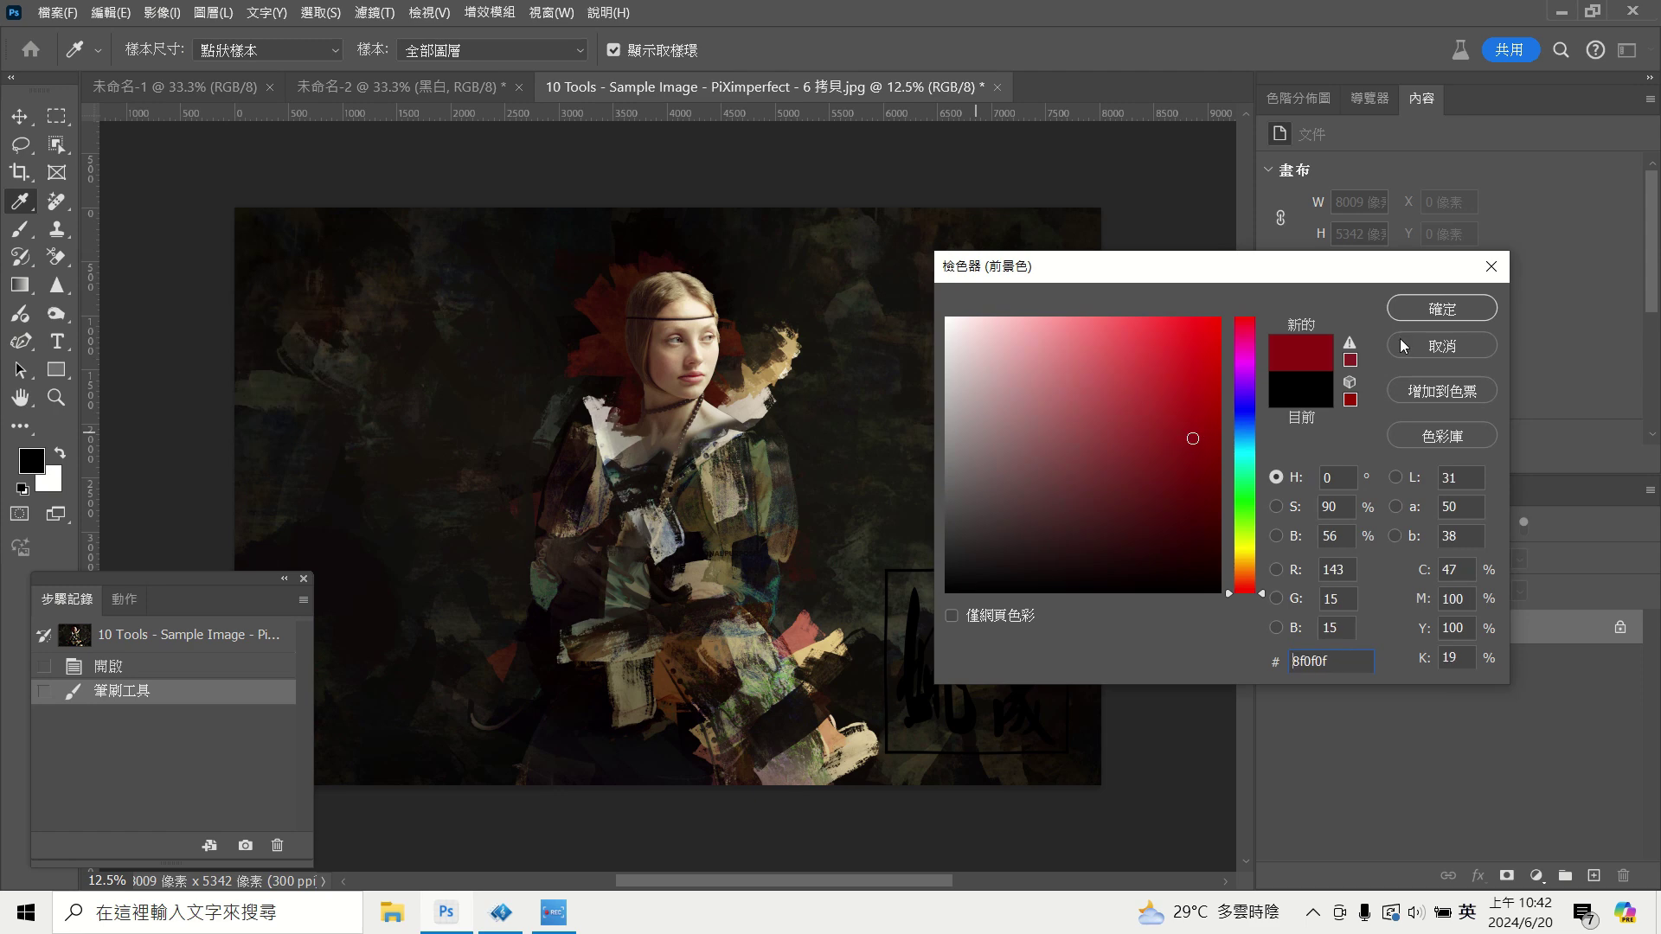
{"action": "left_click", "coordinate": [1442, 309]}
Stamp about nine small red seals around the figure and lower right of the portrait.
{"action": "left_click", "coordinate": [878, 421]}
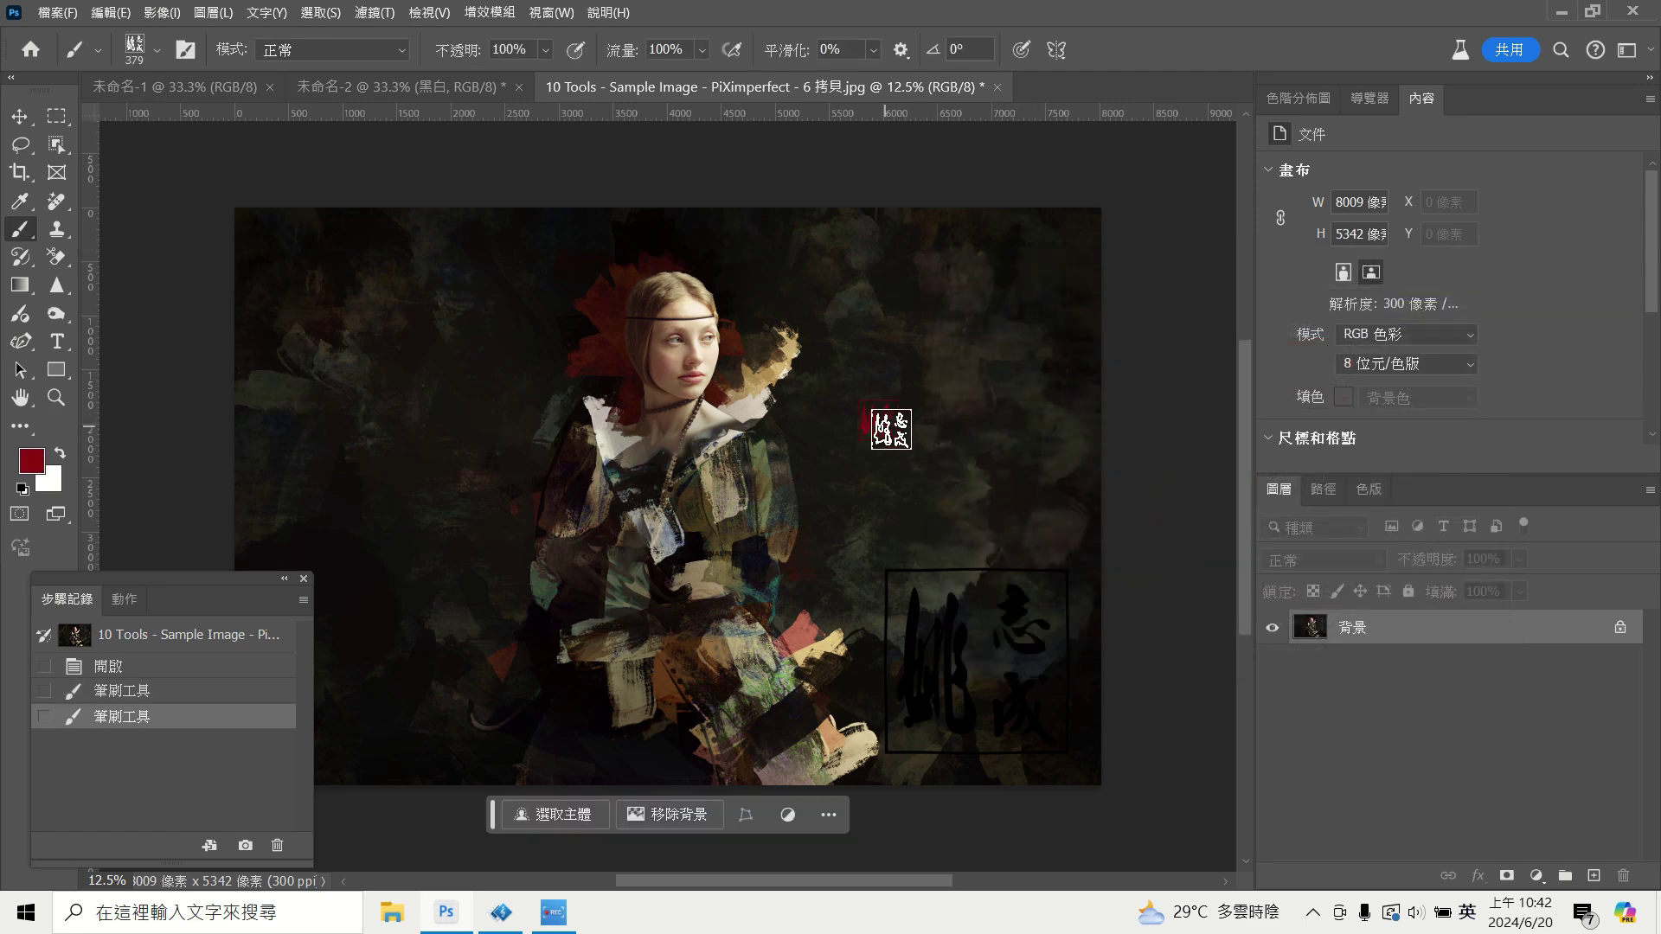
{"action": "left_click", "coordinate": [453, 645]}
{"action": "left_click", "coordinate": [925, 491]}
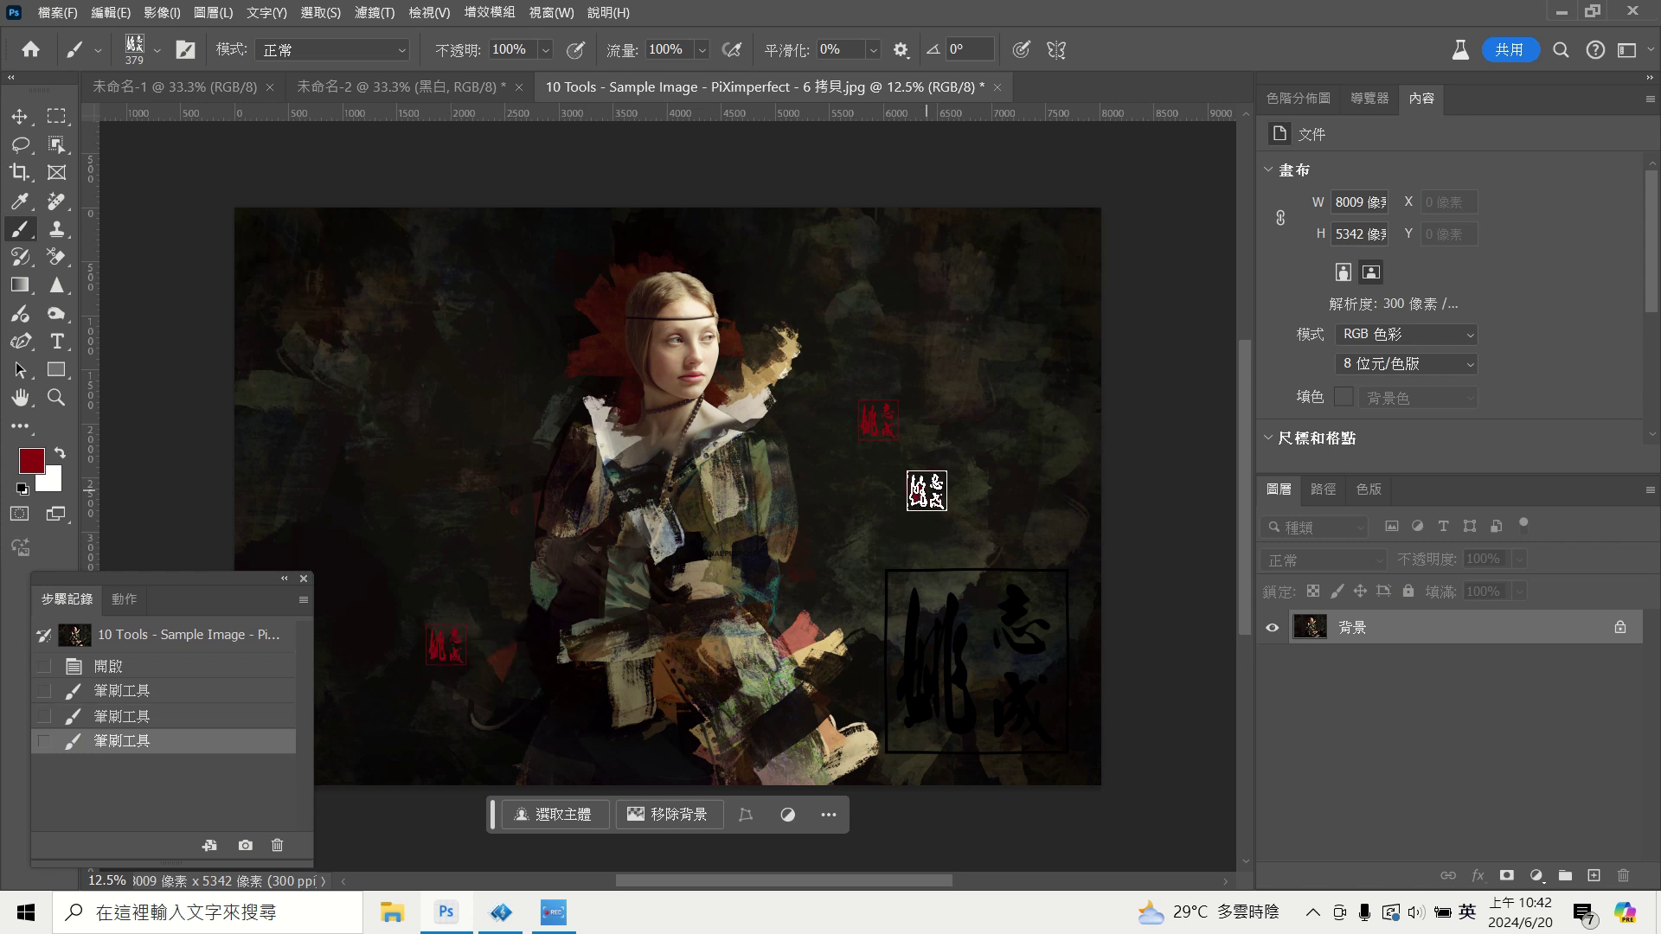
{"action": "left_click", "coordinate": [1022, 525]}
{"action": "left_click", "coordinate": [865, 534]}
{"action": "left_click", "coordinate": [817, 566]}
{"action": "left_click", "coordinate": [903, 598]}
{"action": "left_click", "coordinate": [940, 603]}
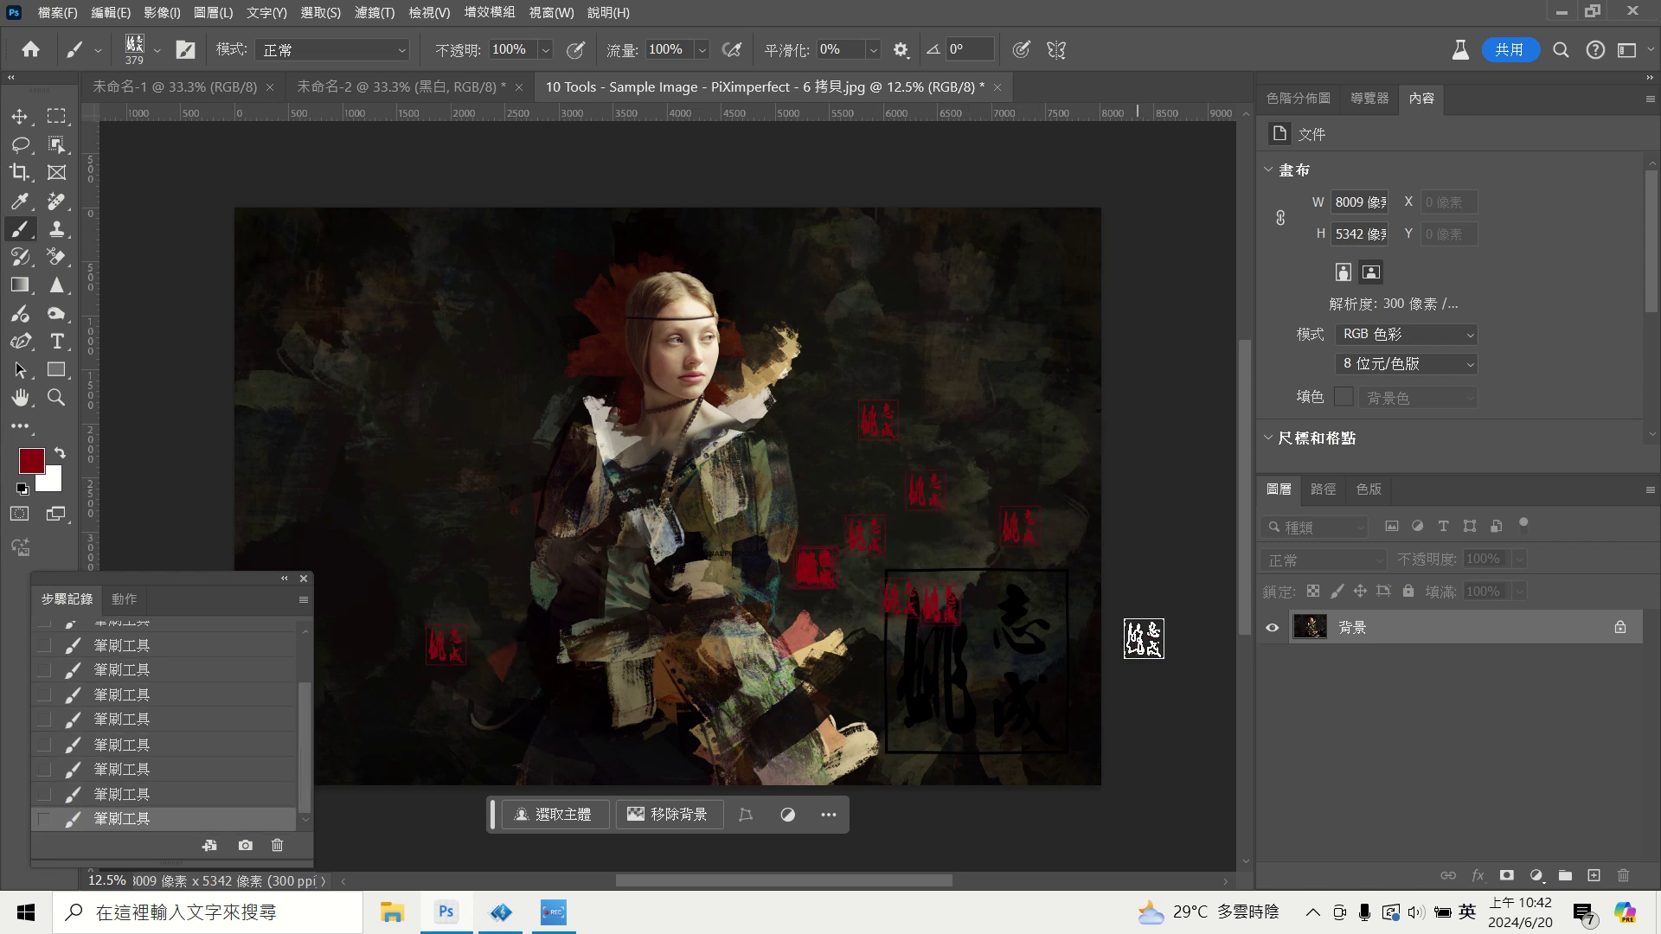
{"action": "left_click", "coordinate": [1057, 711]}
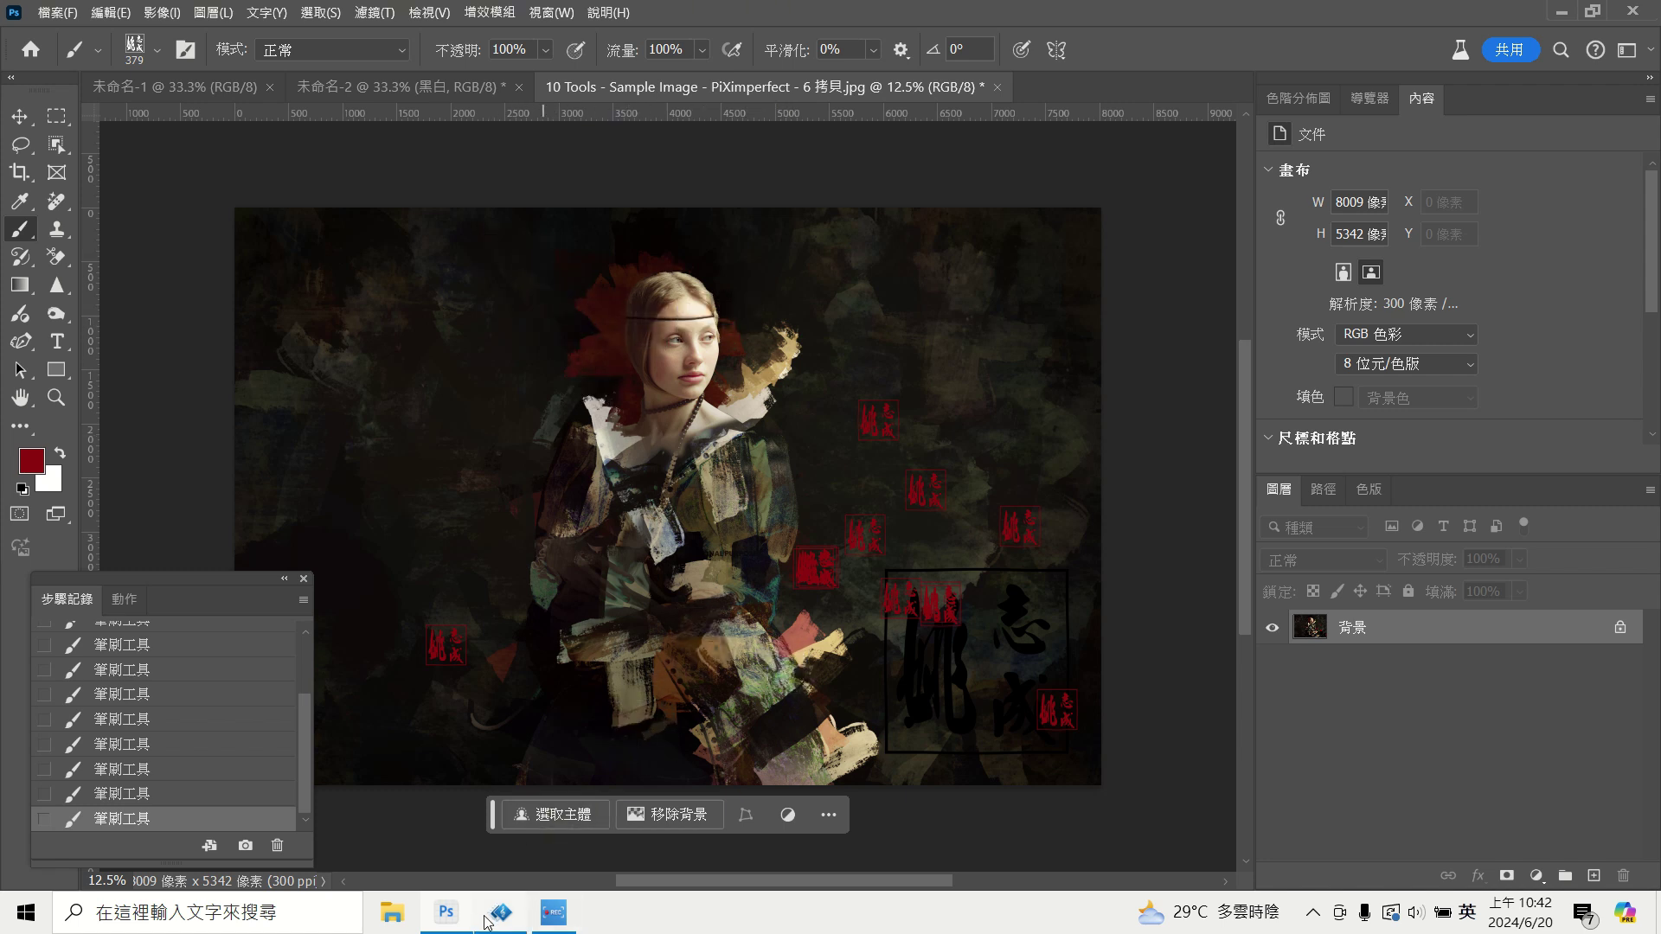
In the seal document, show both Color Fill layers and set the character fill to #fefcfc.
{"action": "left_click", "coordinate": [442, 84]}
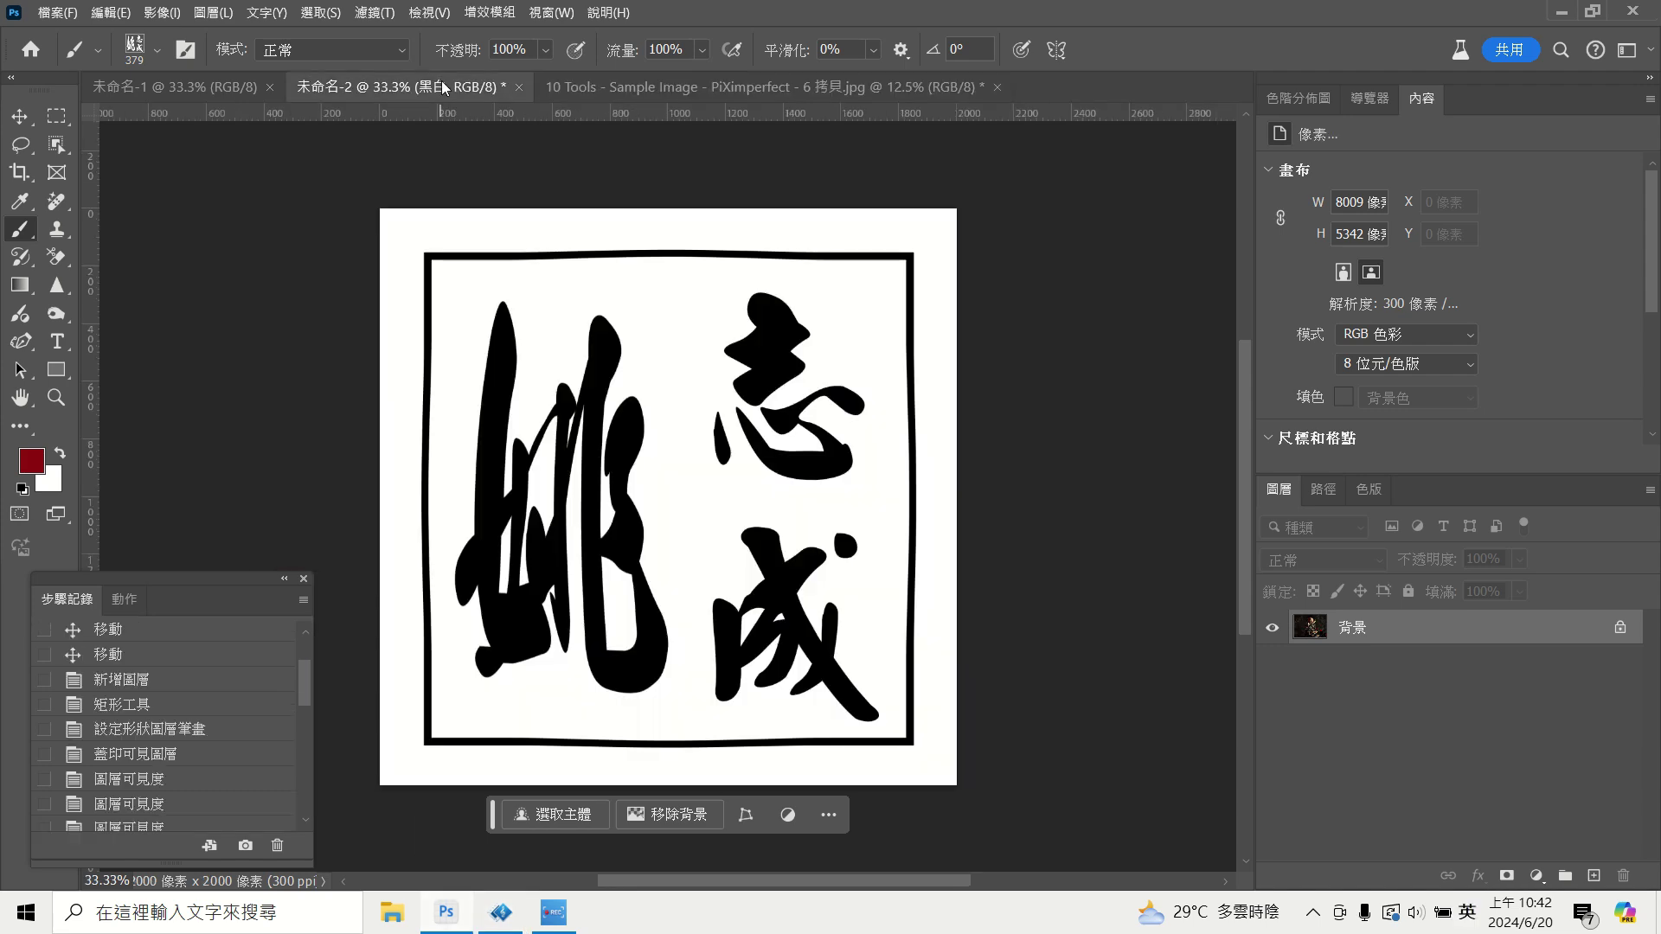
{"action": "left_click", "coordinate": [1270, 635]}
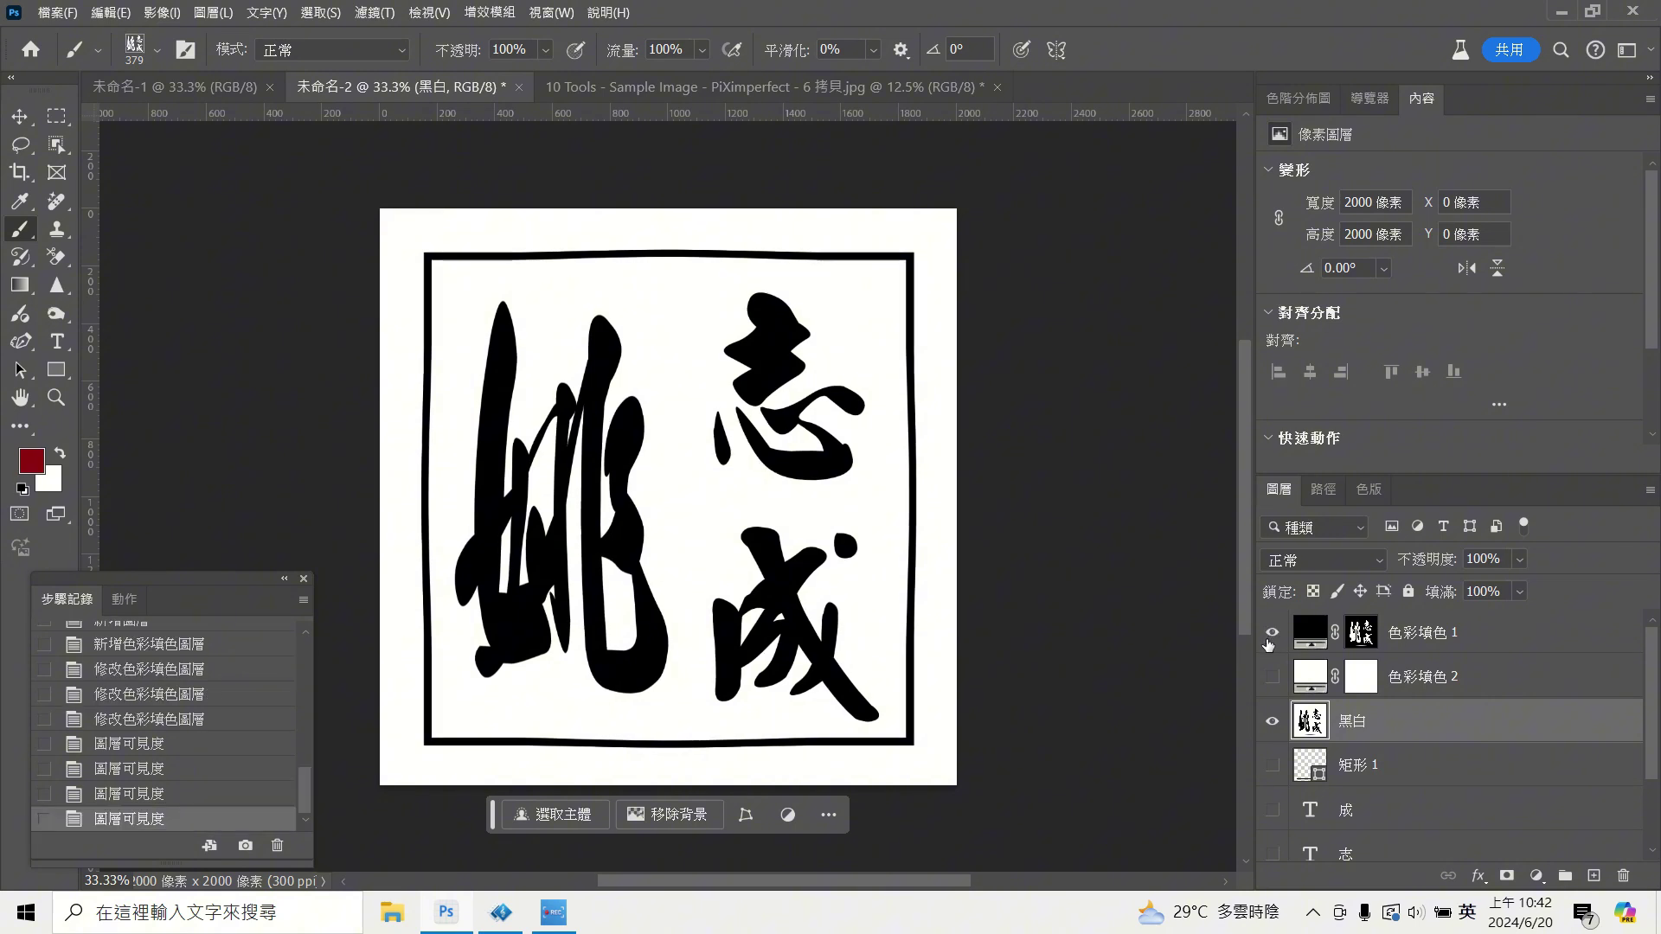
{"action": "left_click", "coordinate": [1272, 678]}
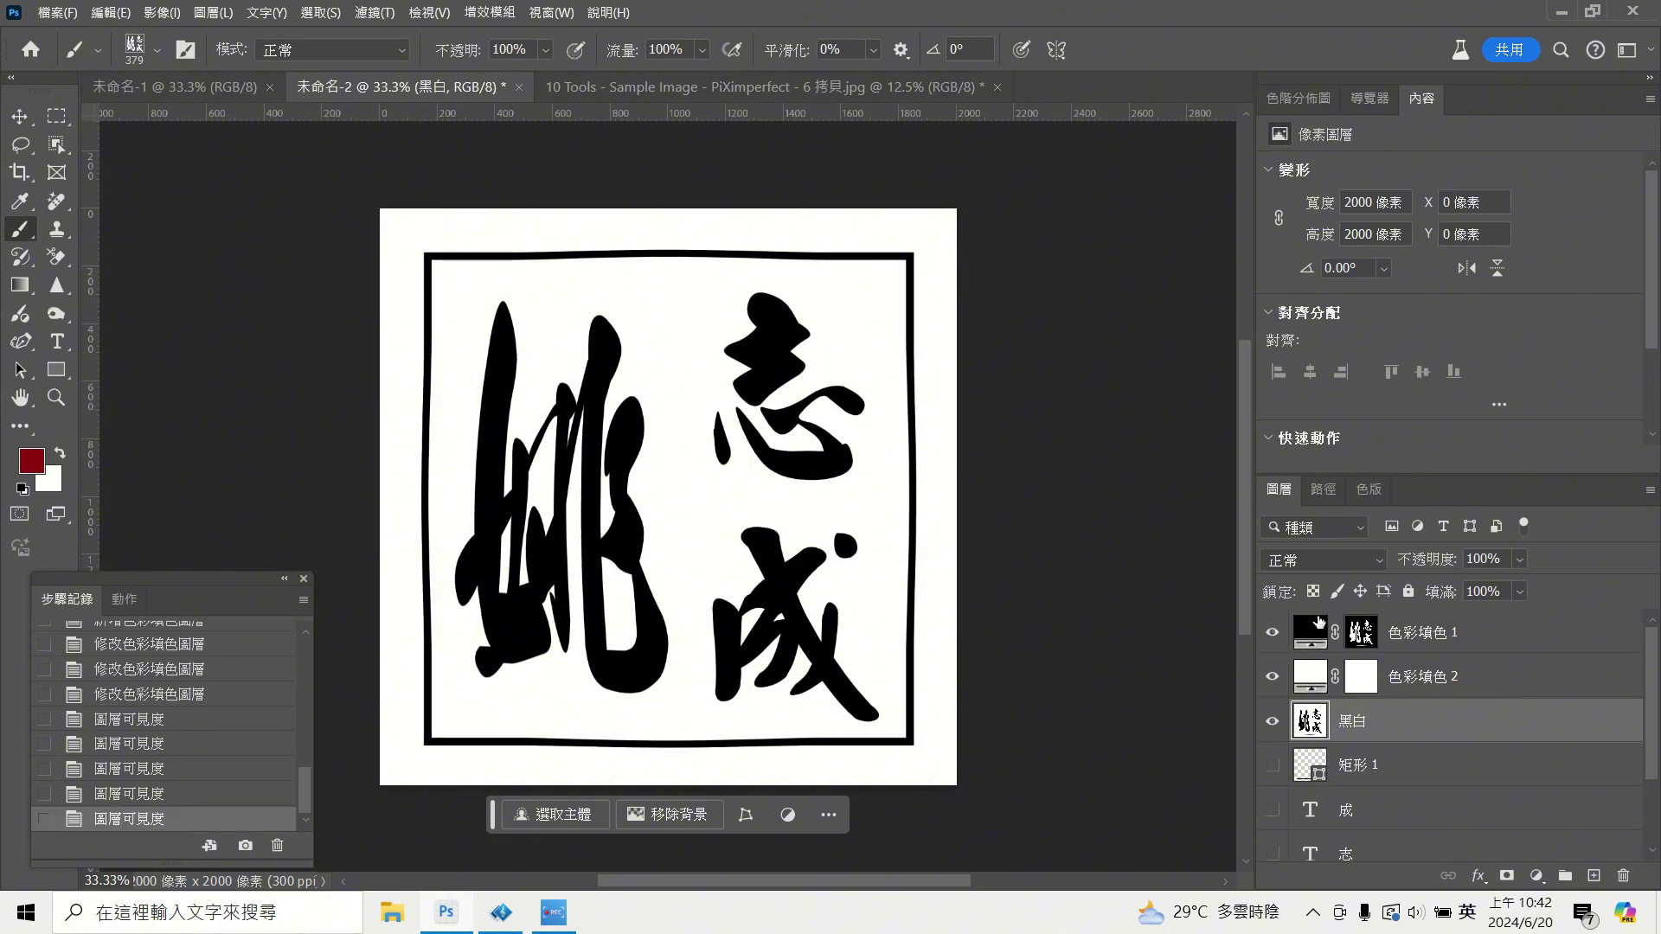
{"action": "double_click", "coordinate": [1315, 629]}
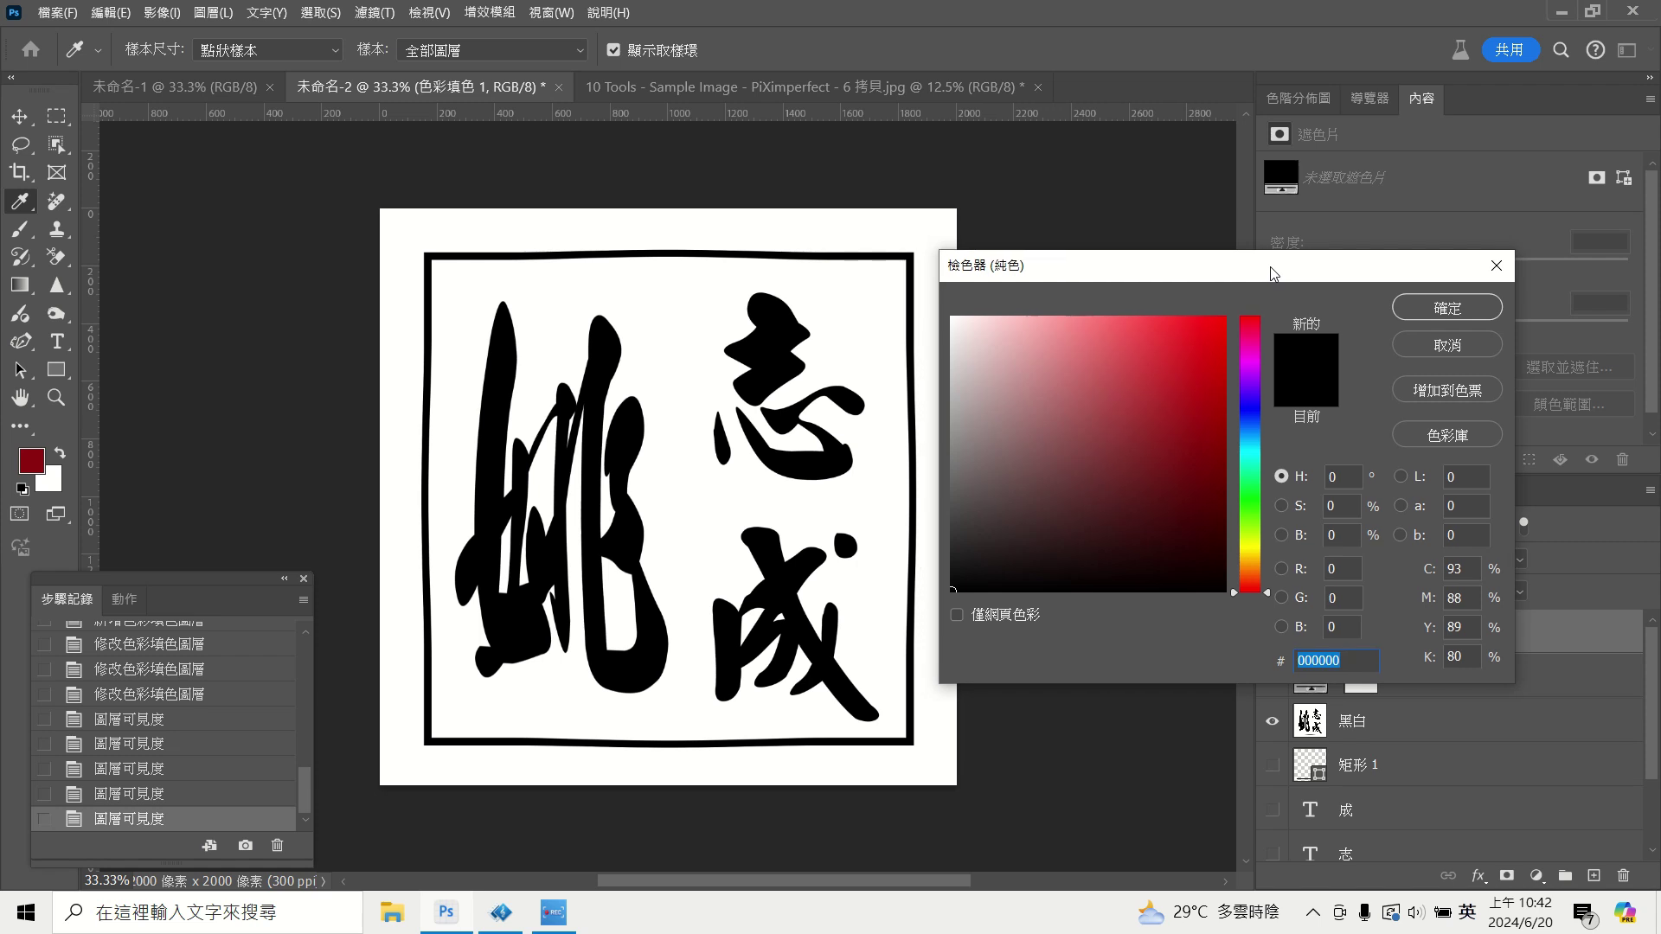
{"action": "mouse_move", "coordinate": [1266, 274]}
{"action": "left_mouse_down"}
{"action": "mouse_move", "coordinate": [1336, 177]}
{"action": "mouse_move", "coordinate": [1348, 263]}
{"action": "left_mouse_up"}
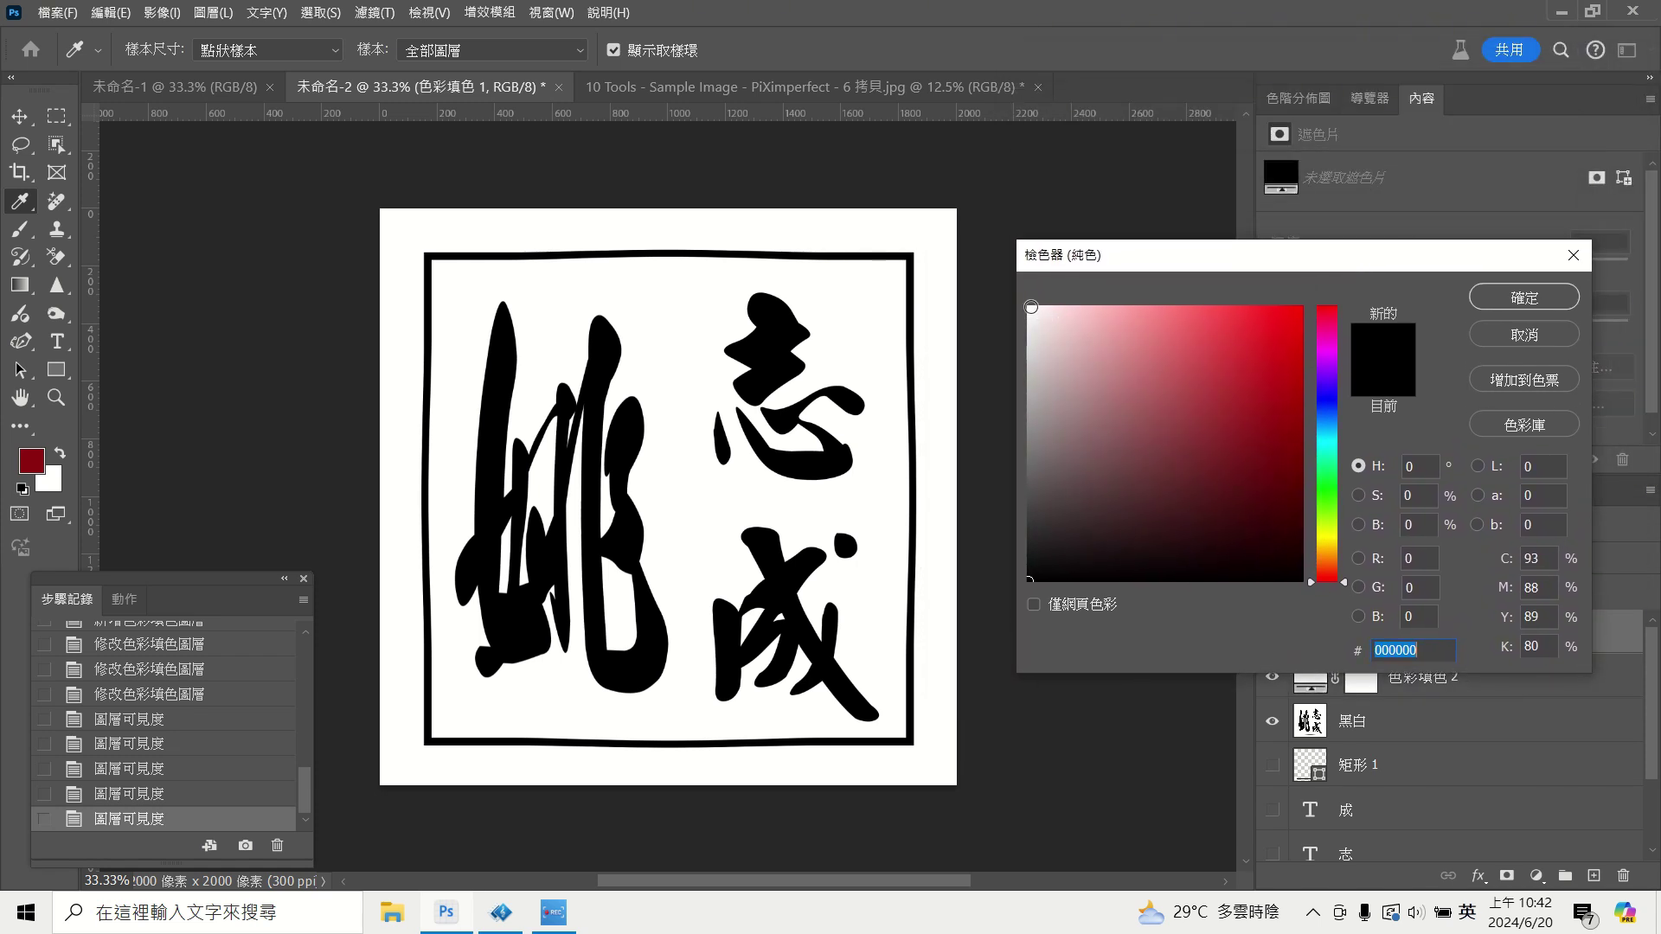
{"action": "left_click", "coordinate": [1030, 307]}
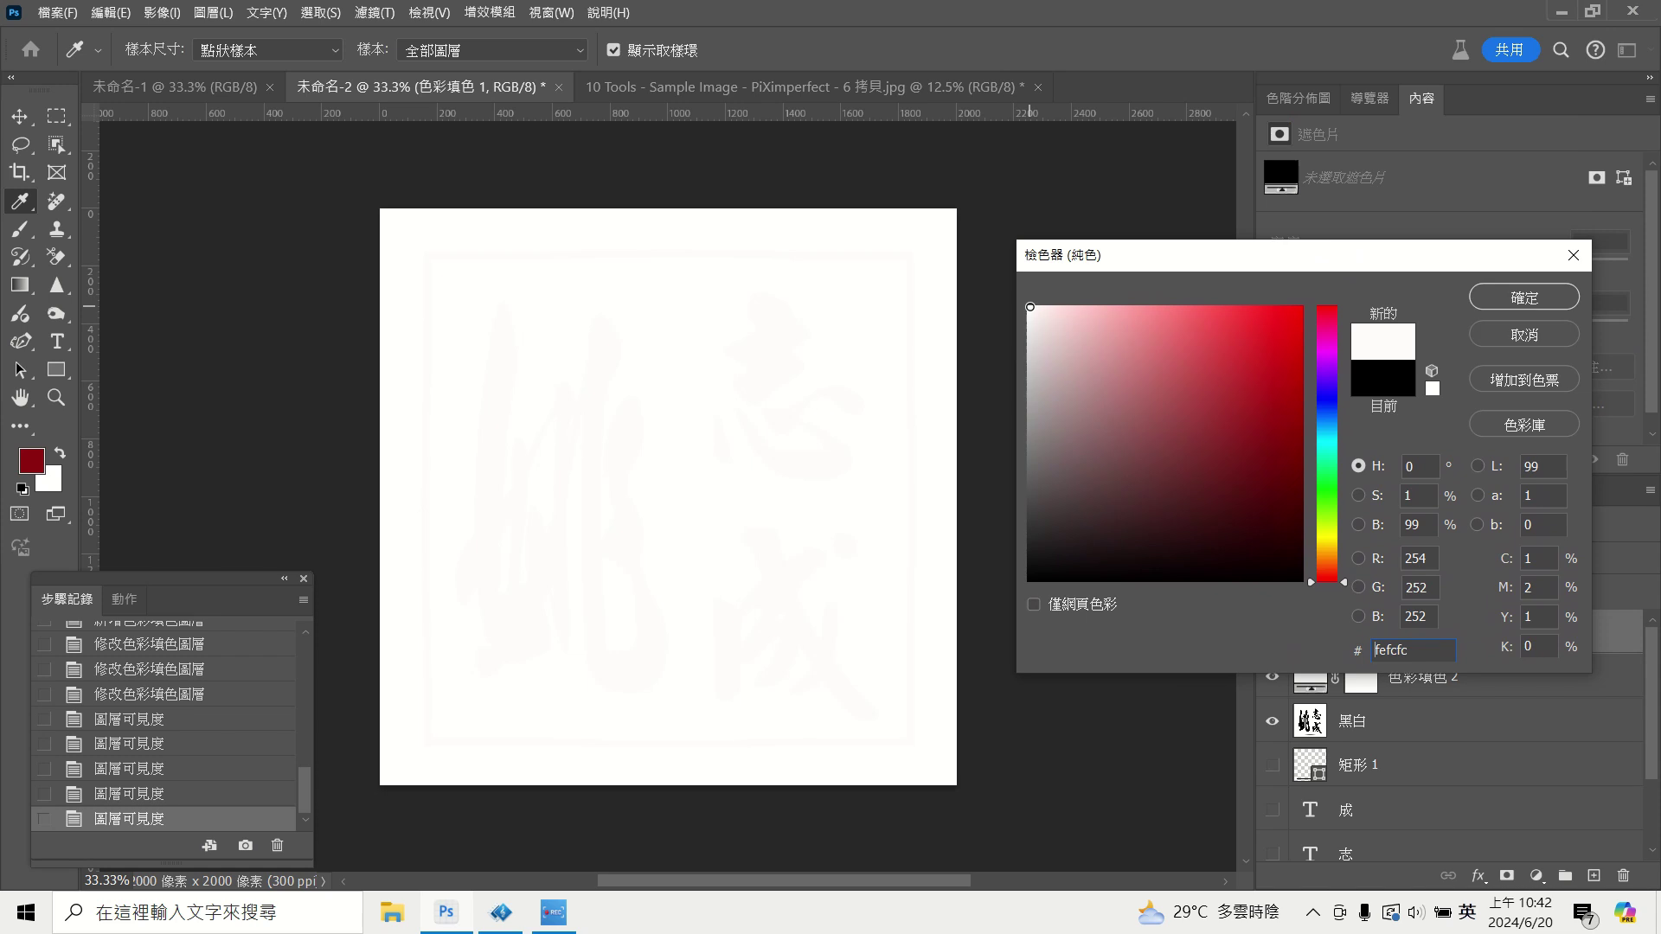
{"action": "left_click", "coordinate": [1520, 305]}
Set the background Color Fill layer to teal green #05625a.
{"action": "left_click", "coordinate": [1313, 677]}
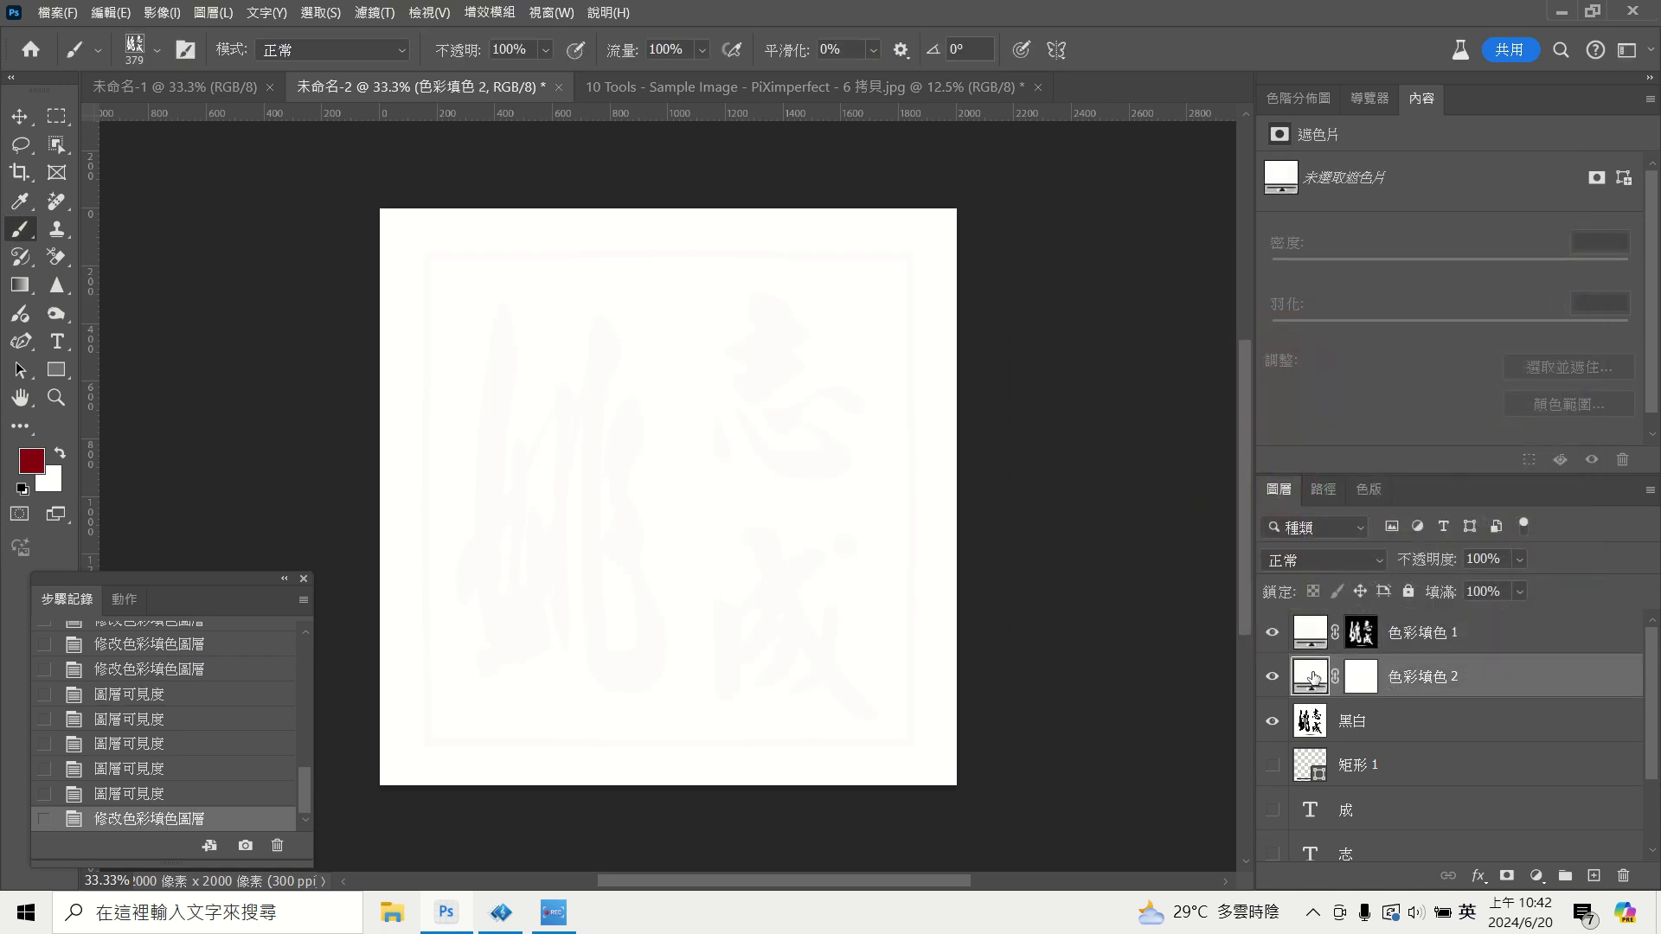
{"action": "double_click", "coordinate": [1312, 677]}
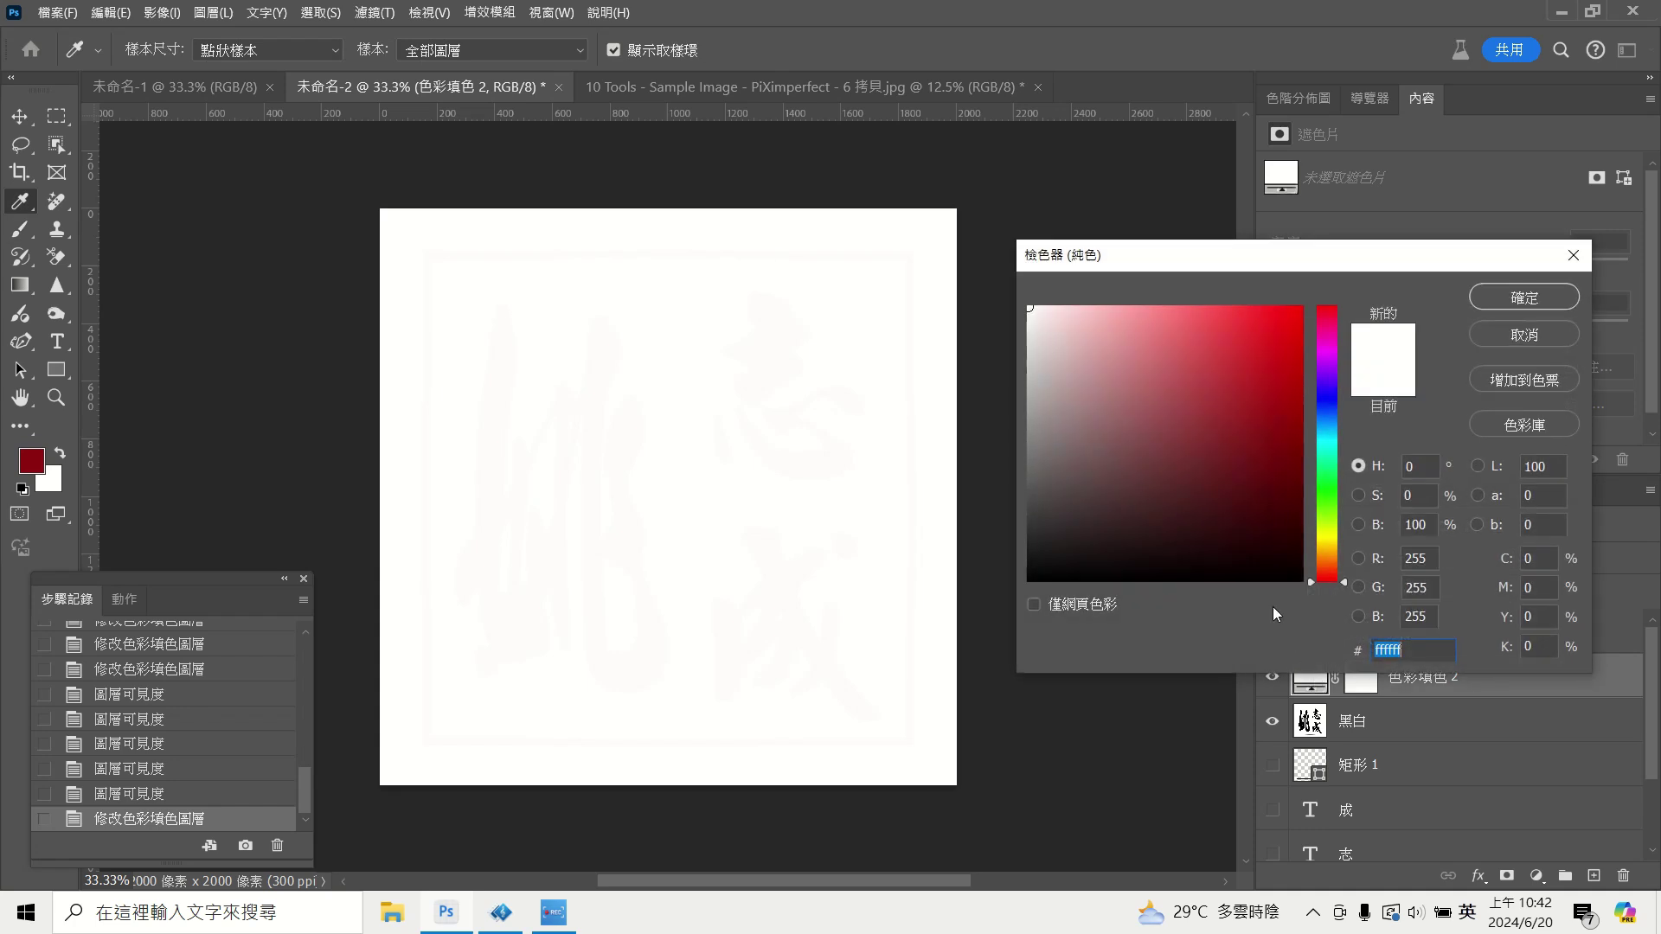
{"action": "left_click", "coordinate": [1334, 396]}
{"action": "left_click", "coordinate": [1292, 476]}
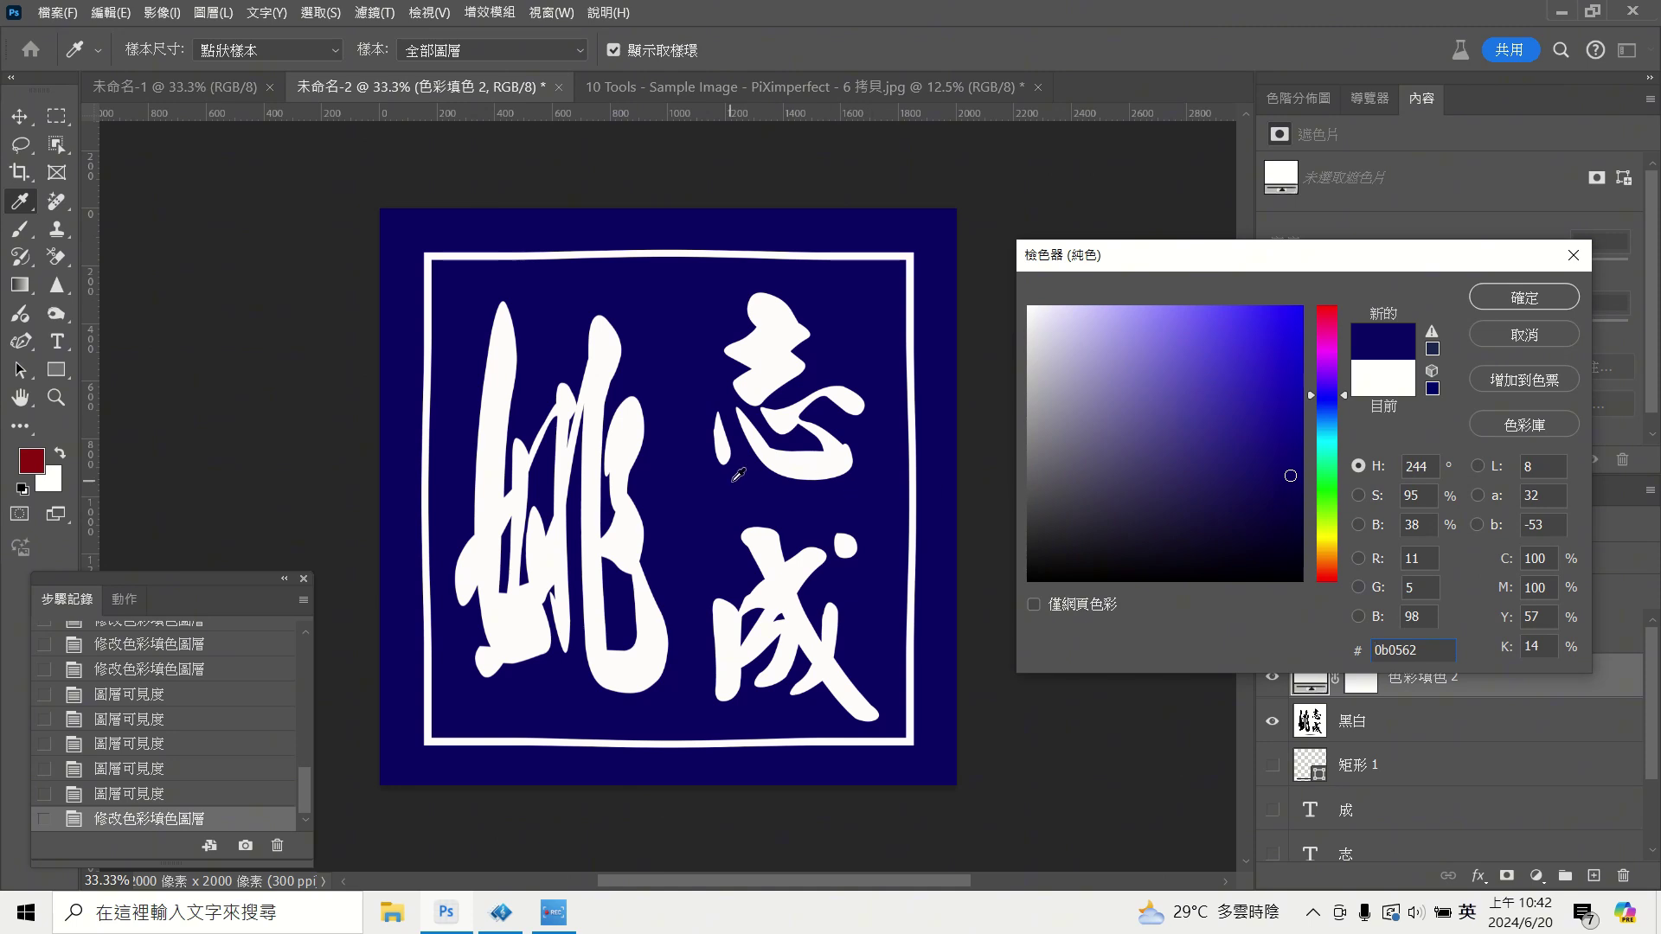
{"action": "left_click", "coordinate": [1332, 450]}
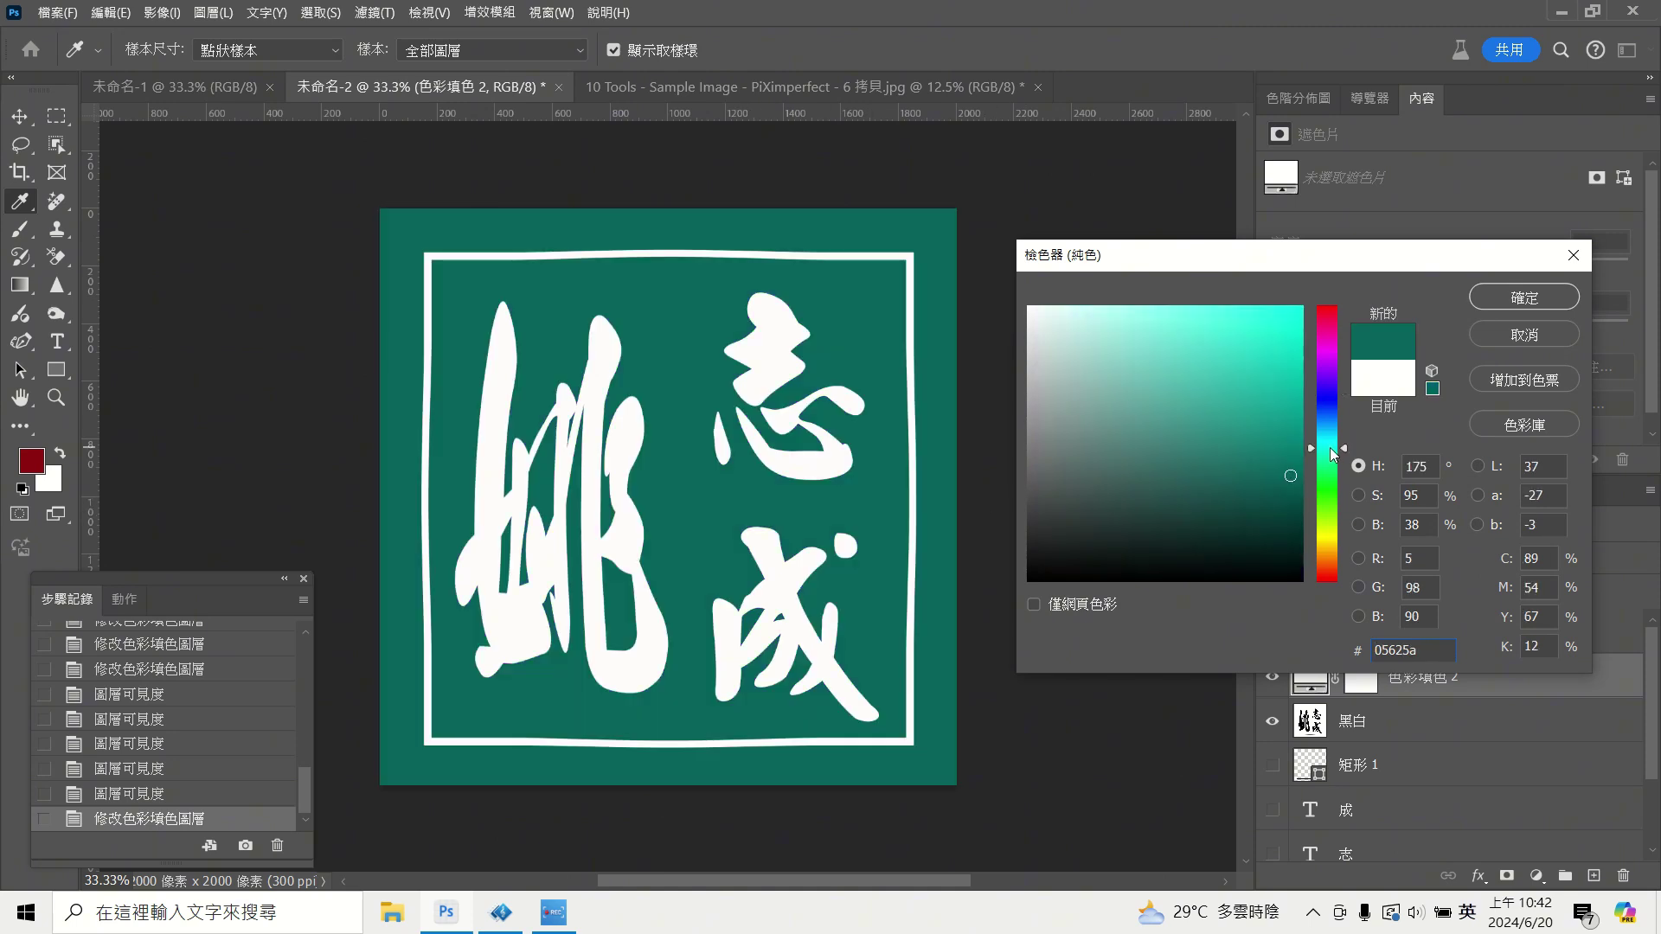
{"action": "left_click", "coordinate": [1554, 299]}
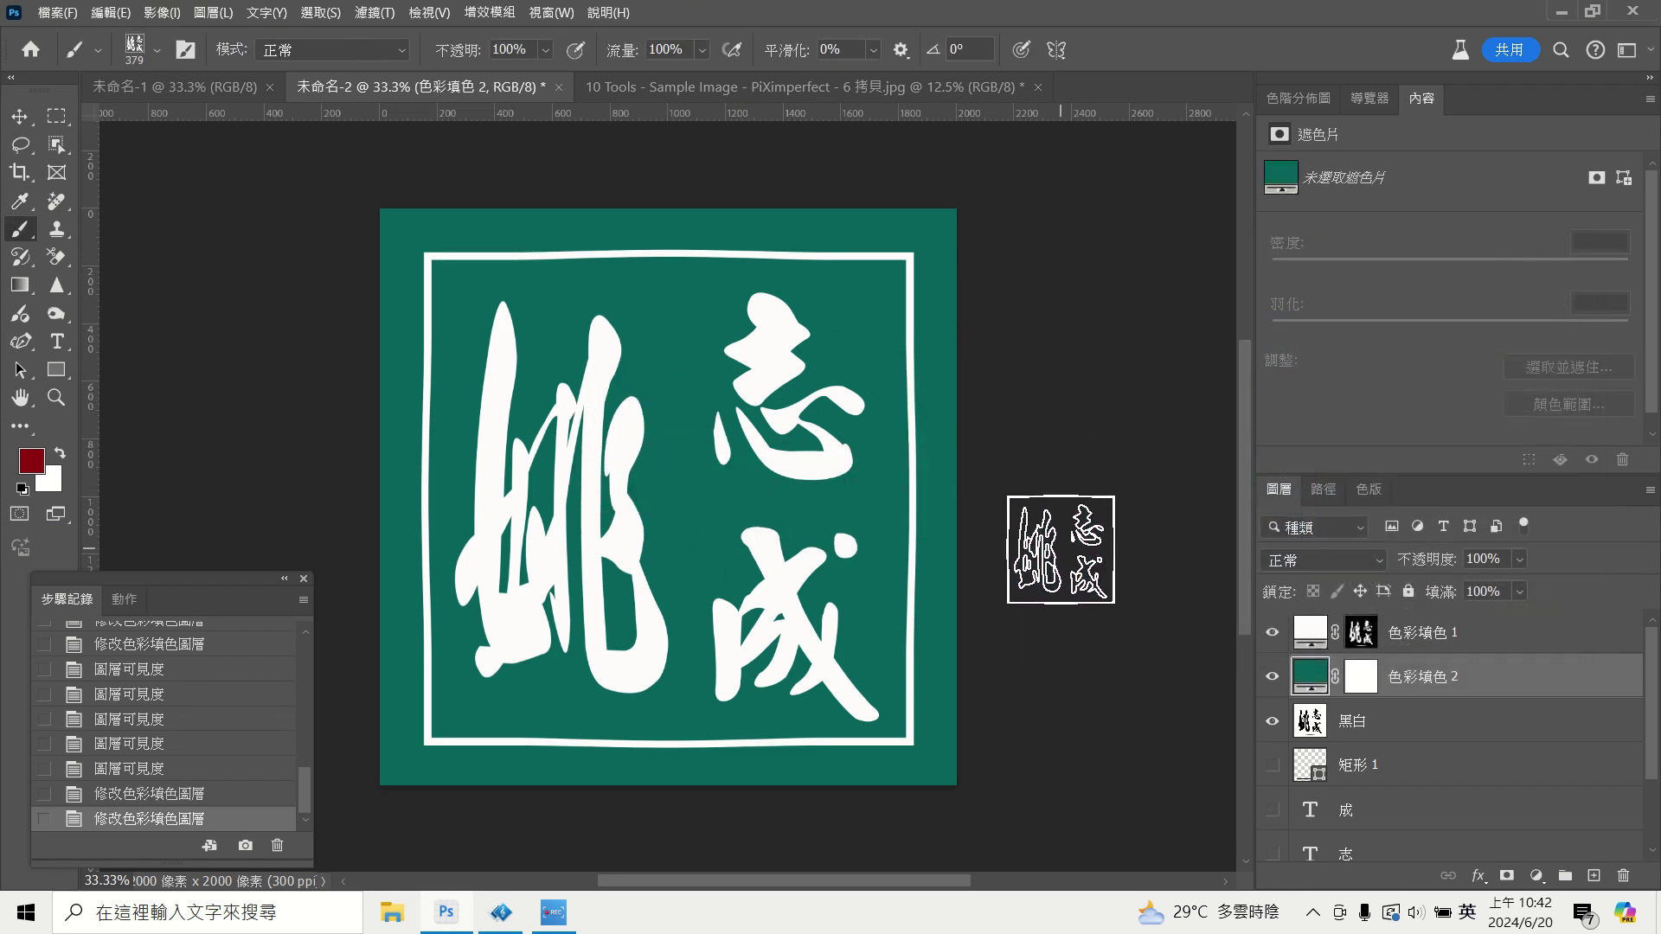
Save a copy of the seal as 111.png in the 20240619本日圖片 folder with default PNG options.
{"action": "left_click", "coordinate": [1566, 634]}
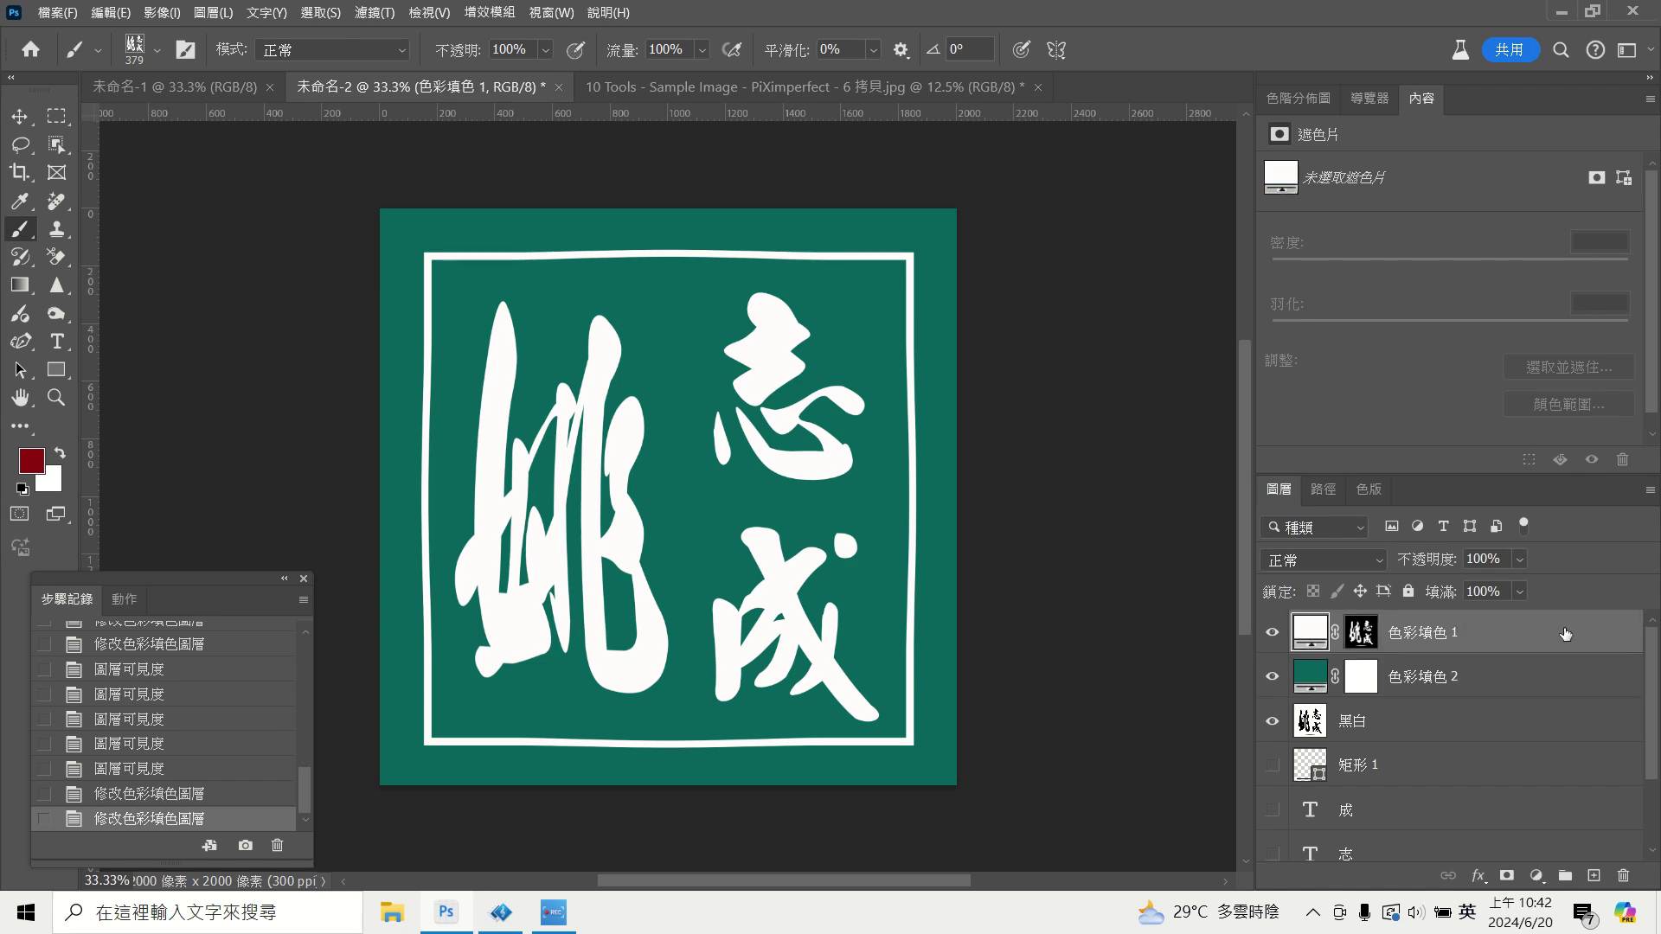
{"action": "left_click", "coordinate": [57, 13]}
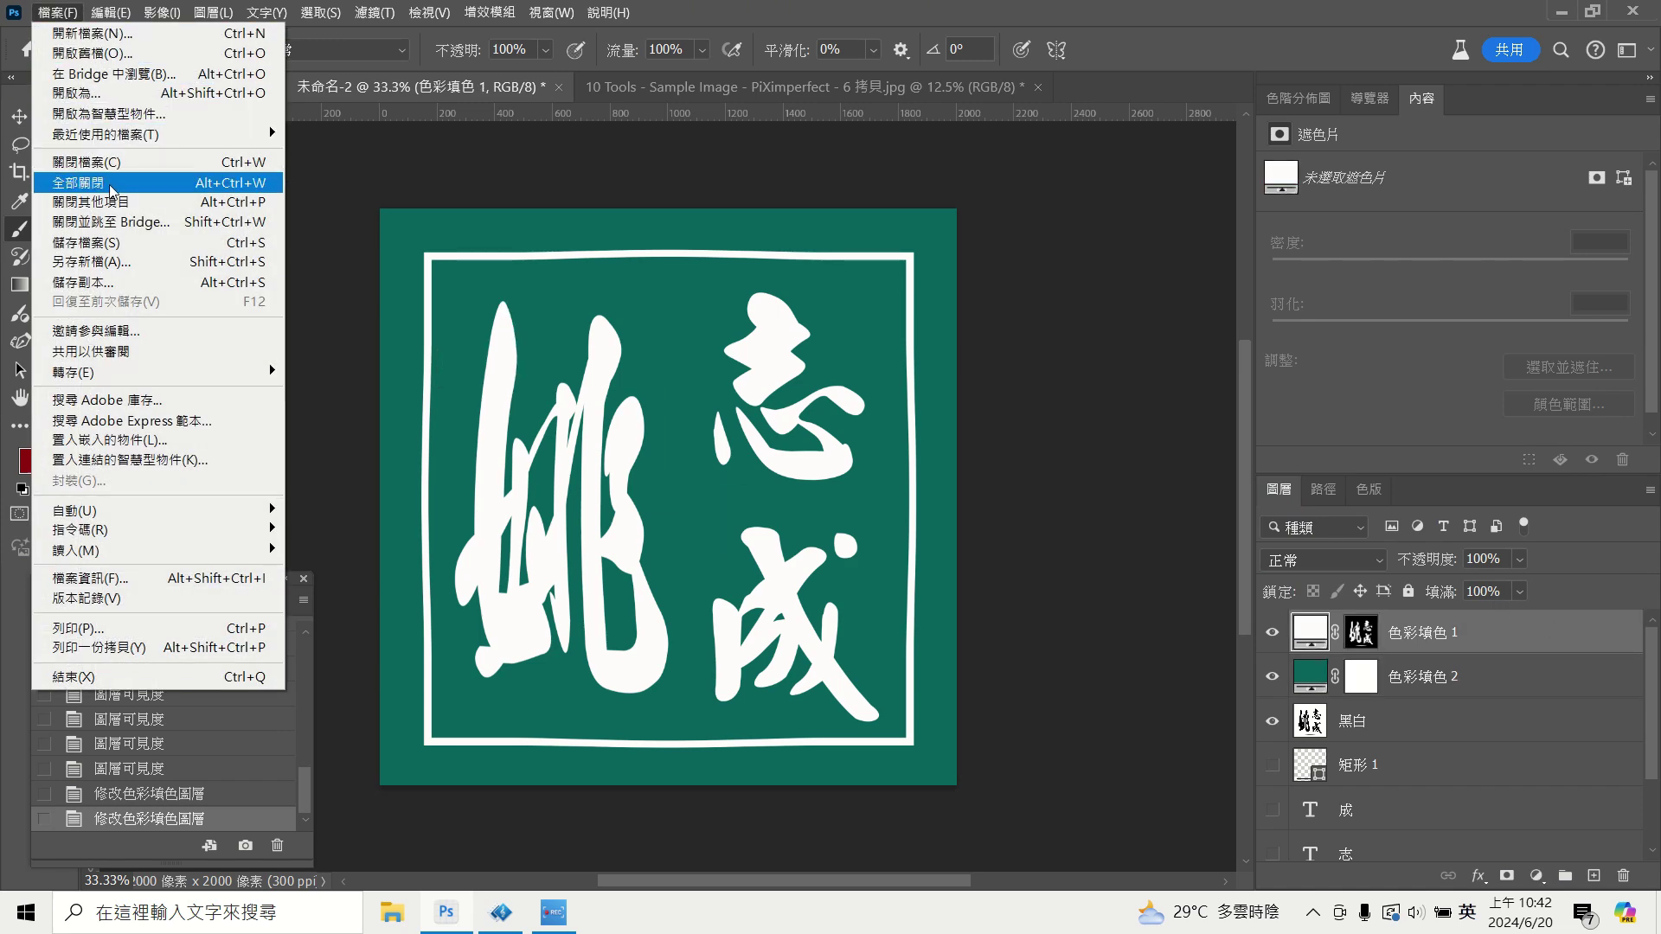
{"action": "left_click", "coordinate": [129, 262]}
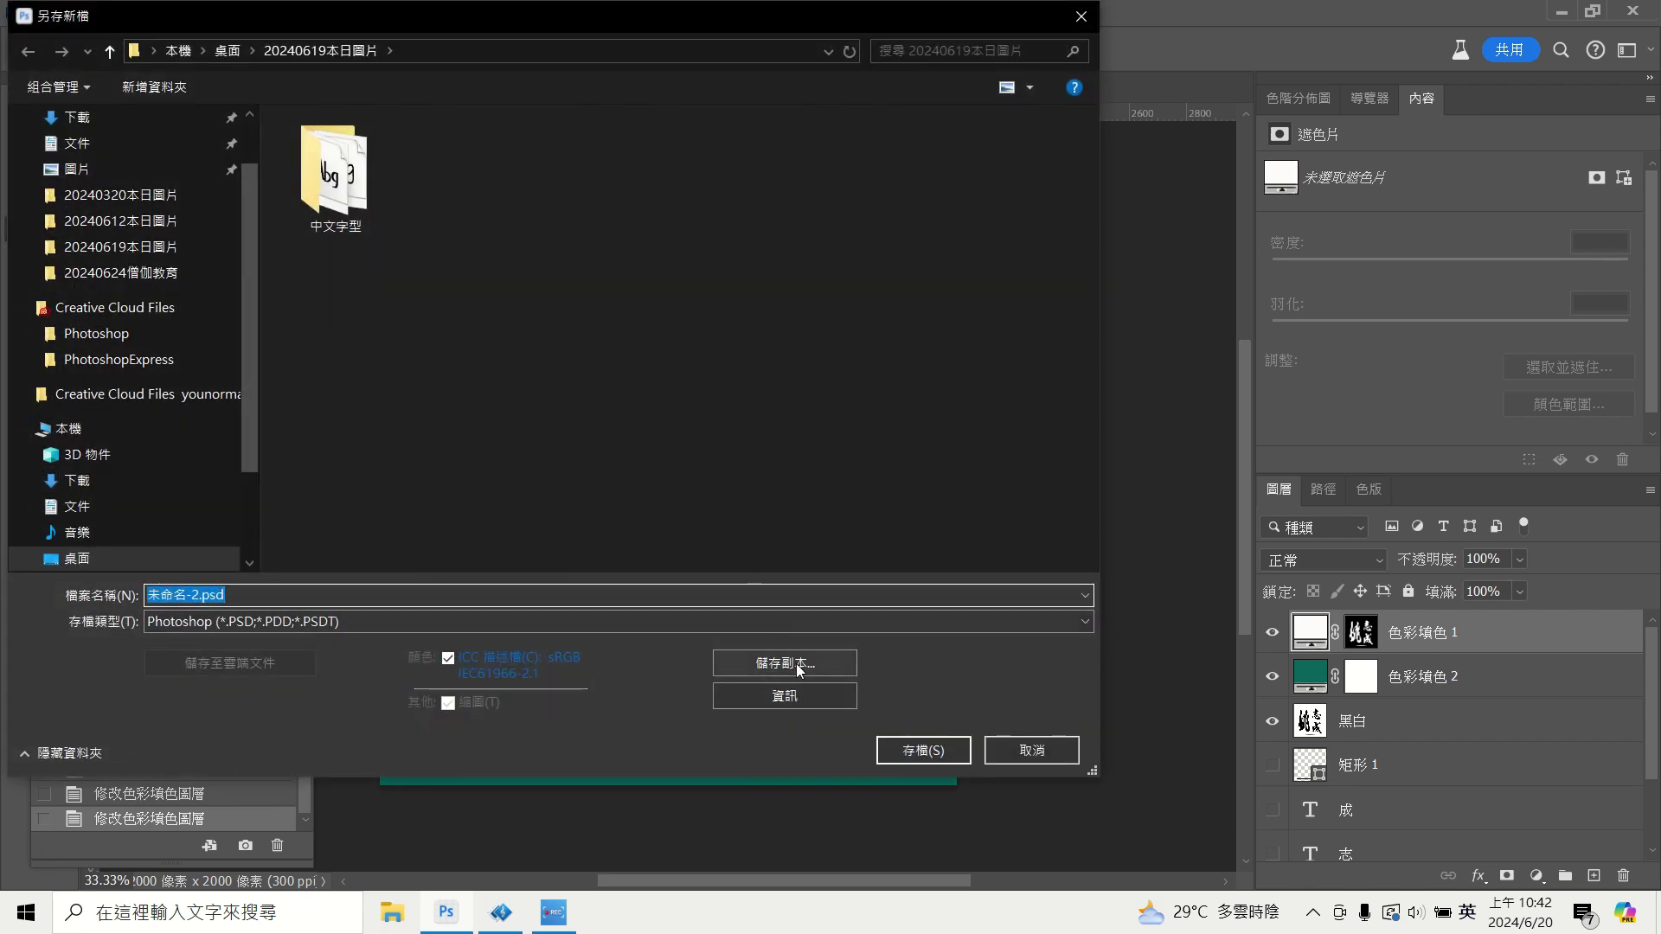
{"action": "left_click", "coordinate": [797, 663]}
{"action": "left_click", "coordinate": [749, 620]}
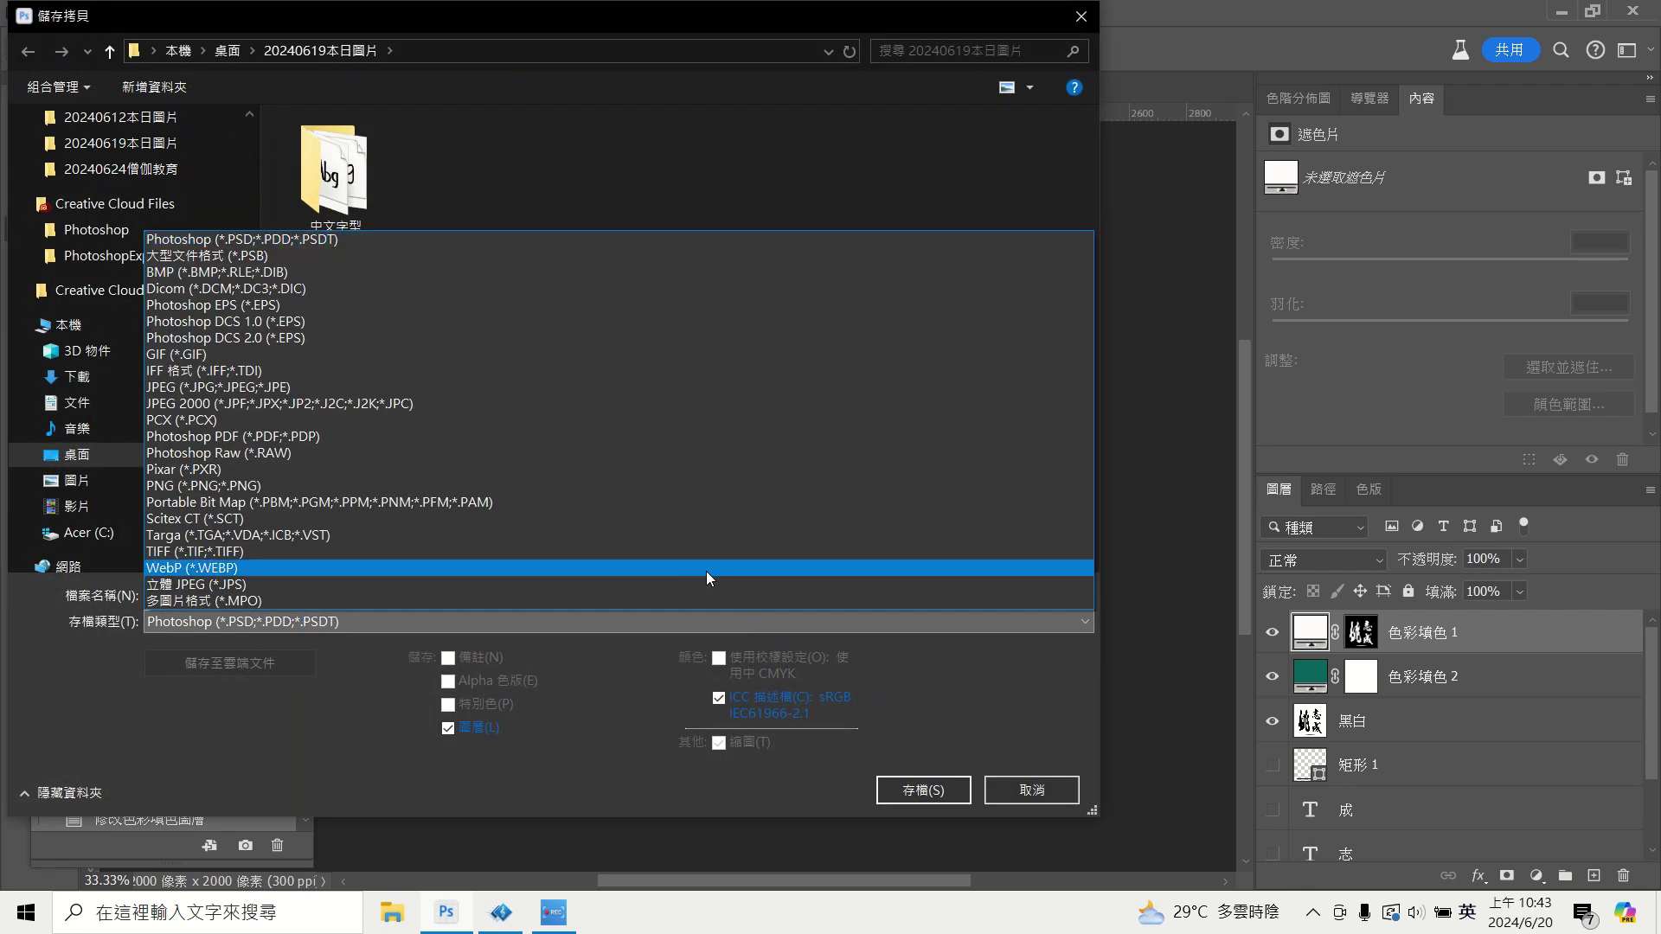
{"action": "left_click", "coordinate": [612, 387]}
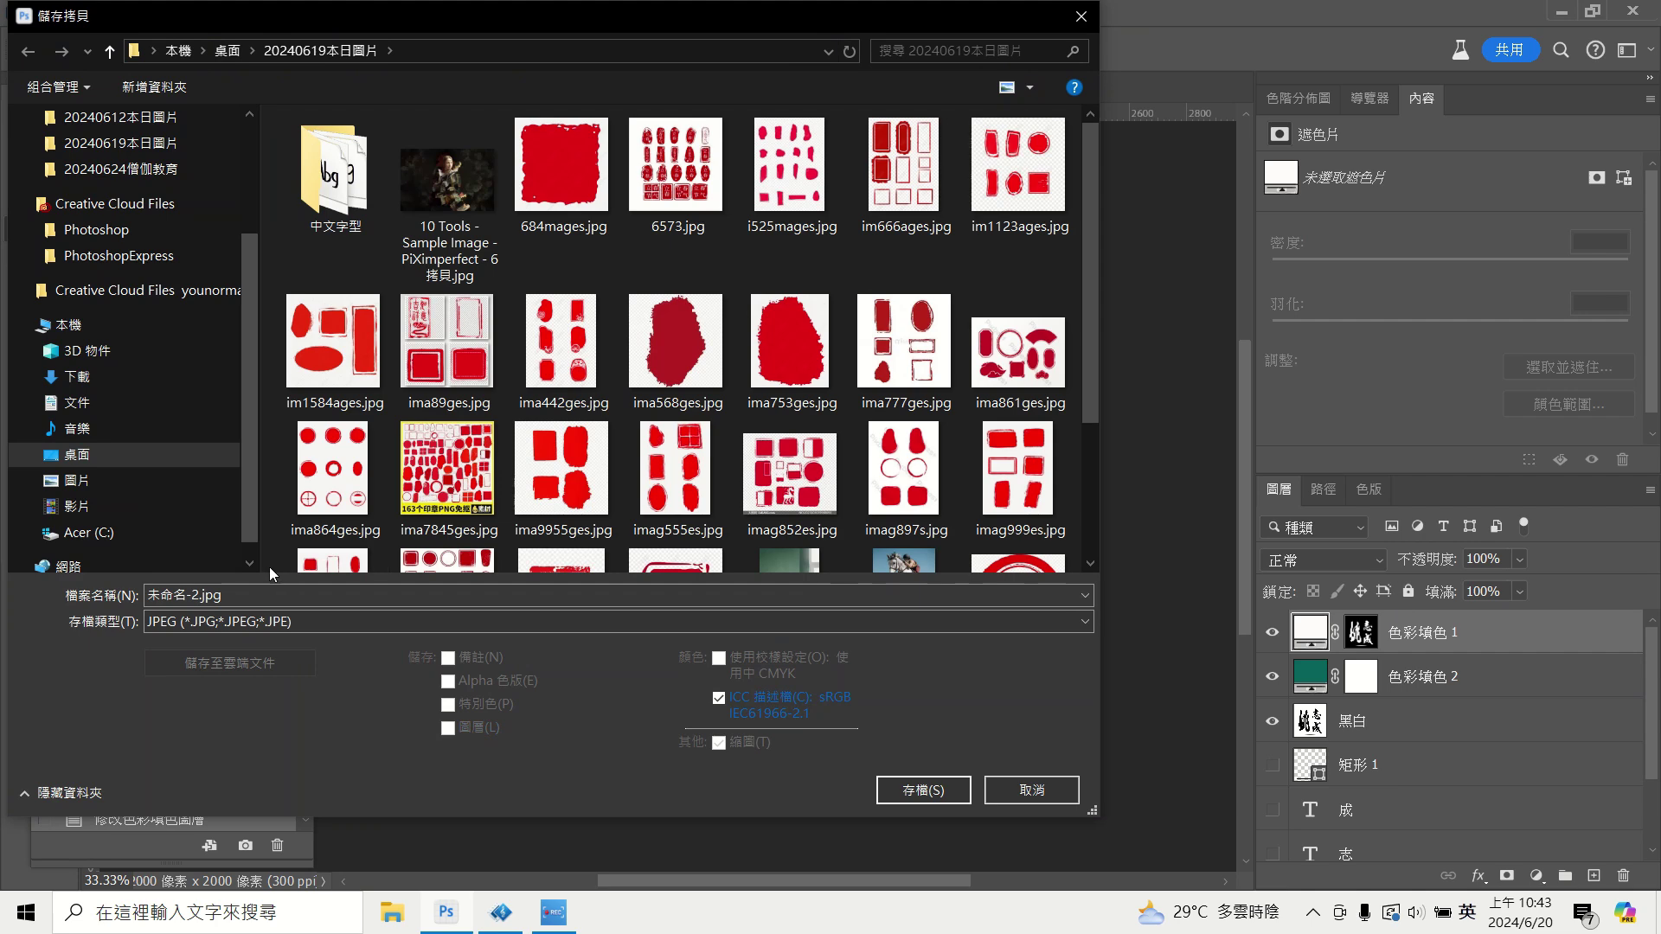
{"action": "key", "text": "alt+n"}
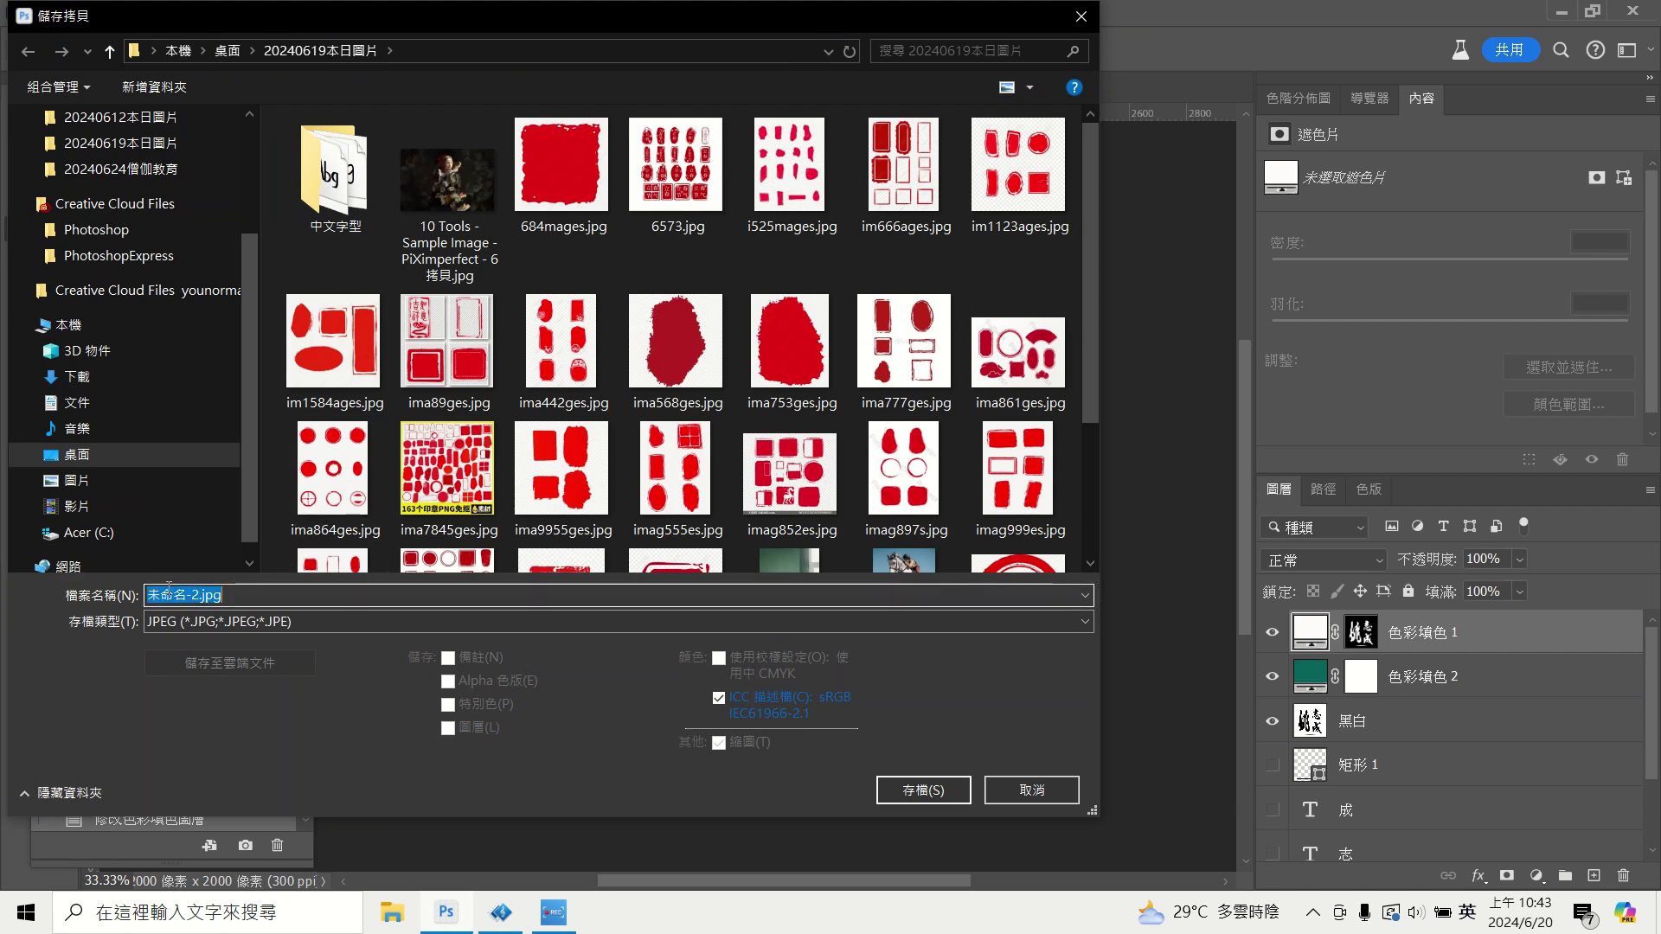
{"action": "type", "text": "111"}
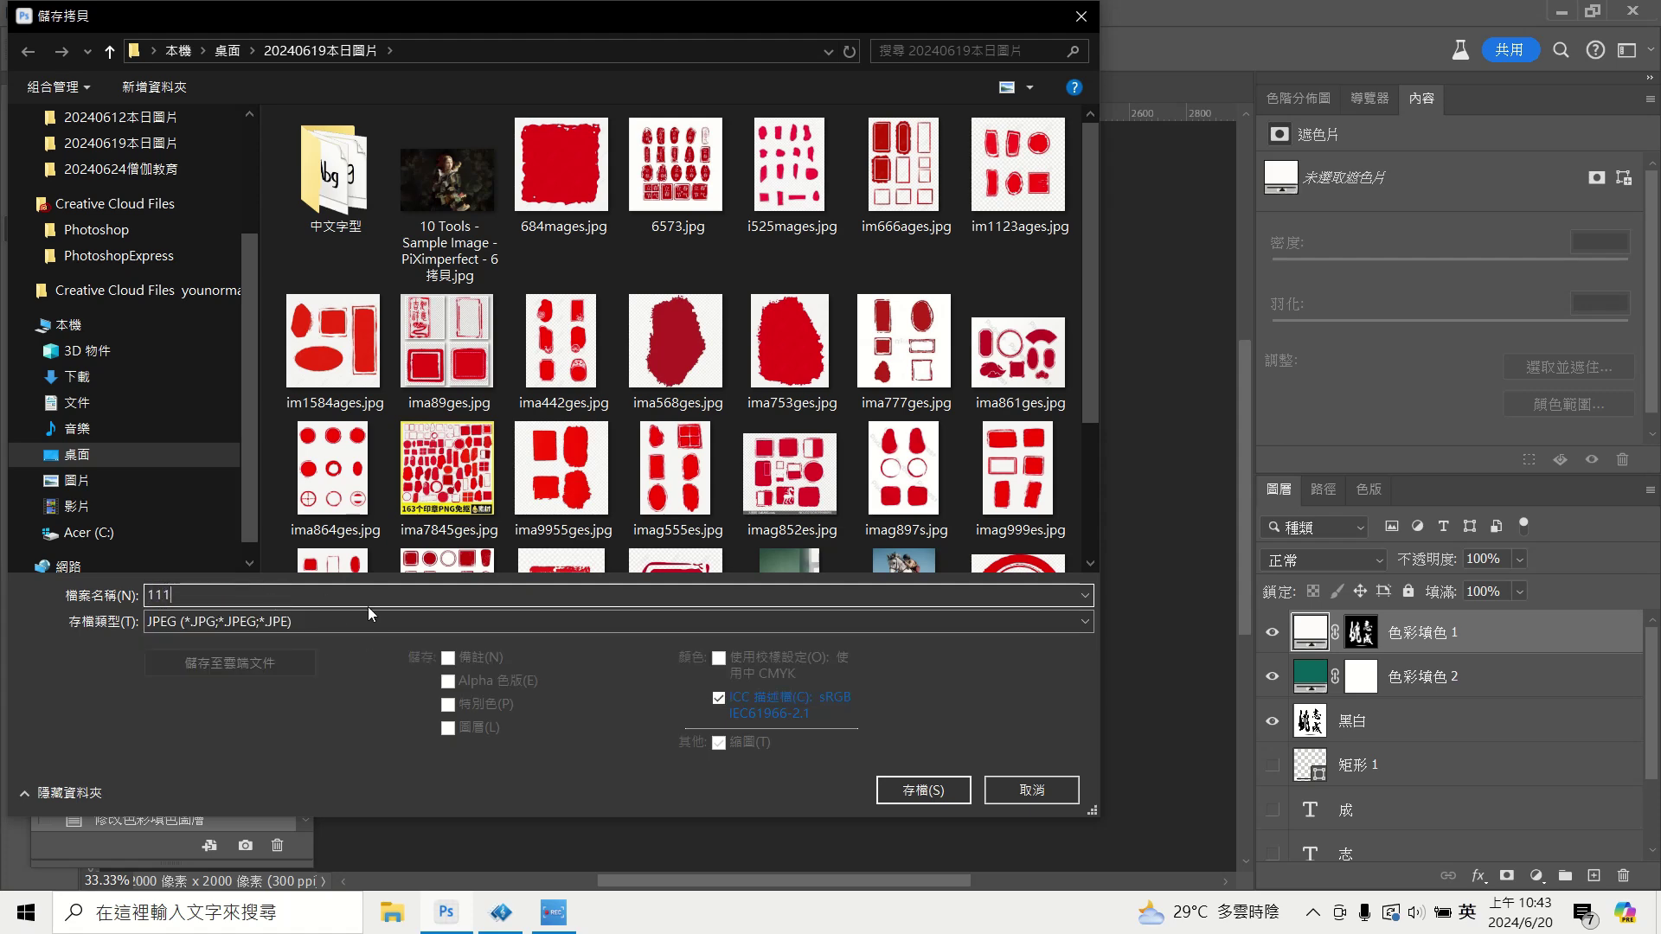
{"action": "left_click", "coordinate": [692, 623]}
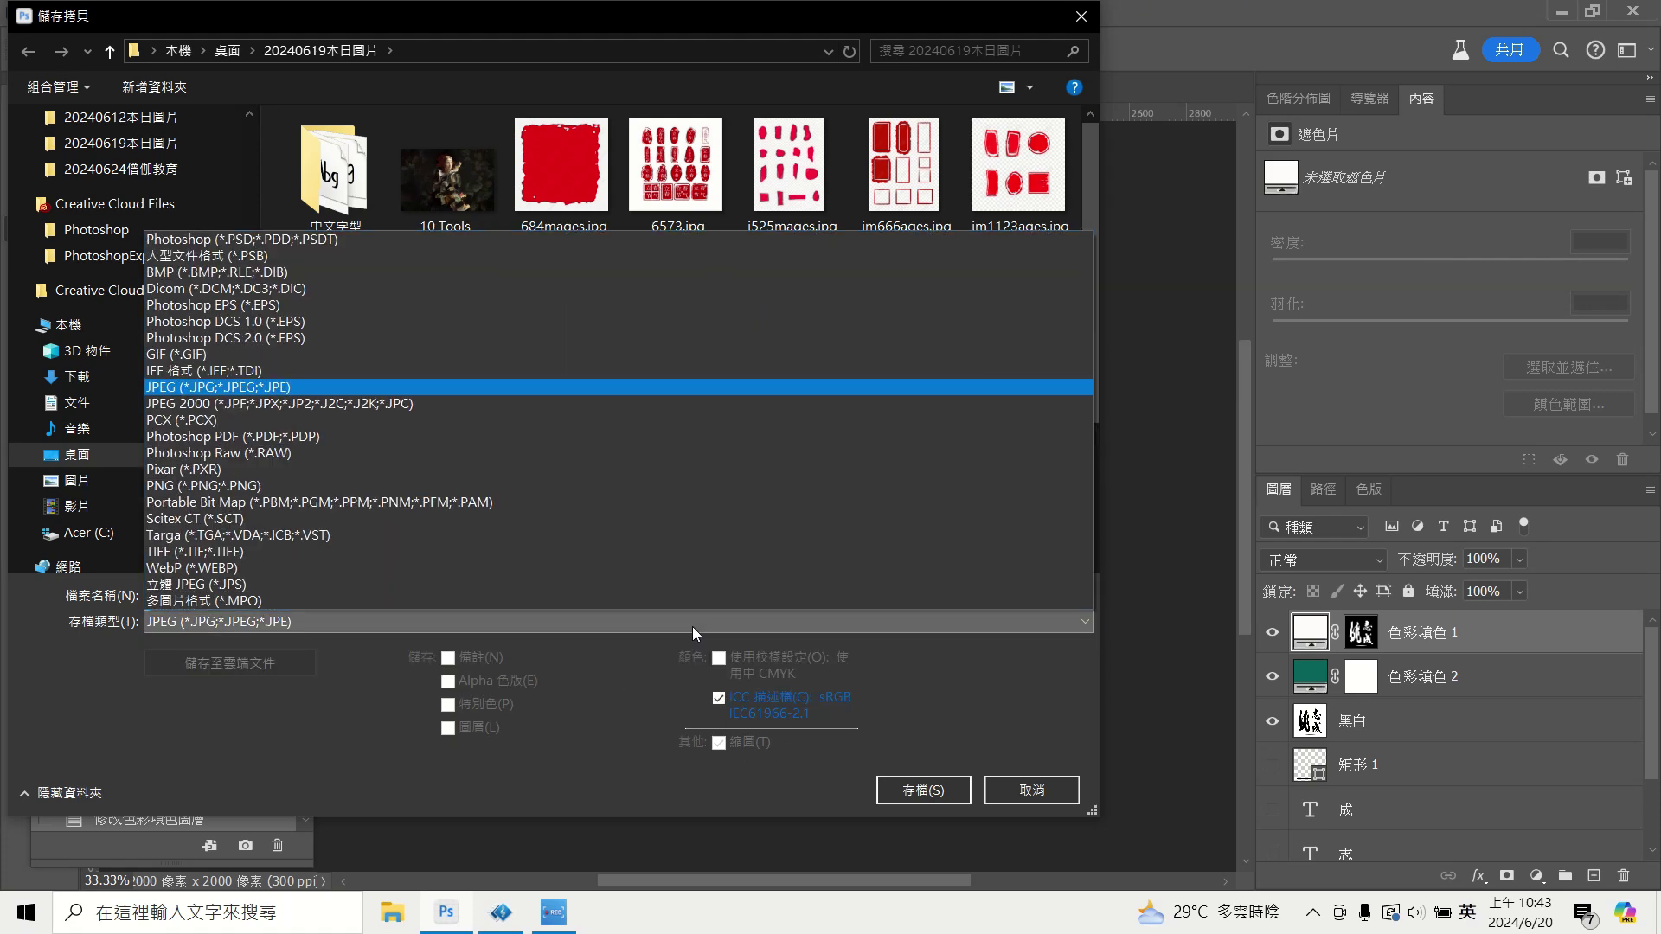
{"action": "left_click", "coordinate": [505, 486]}
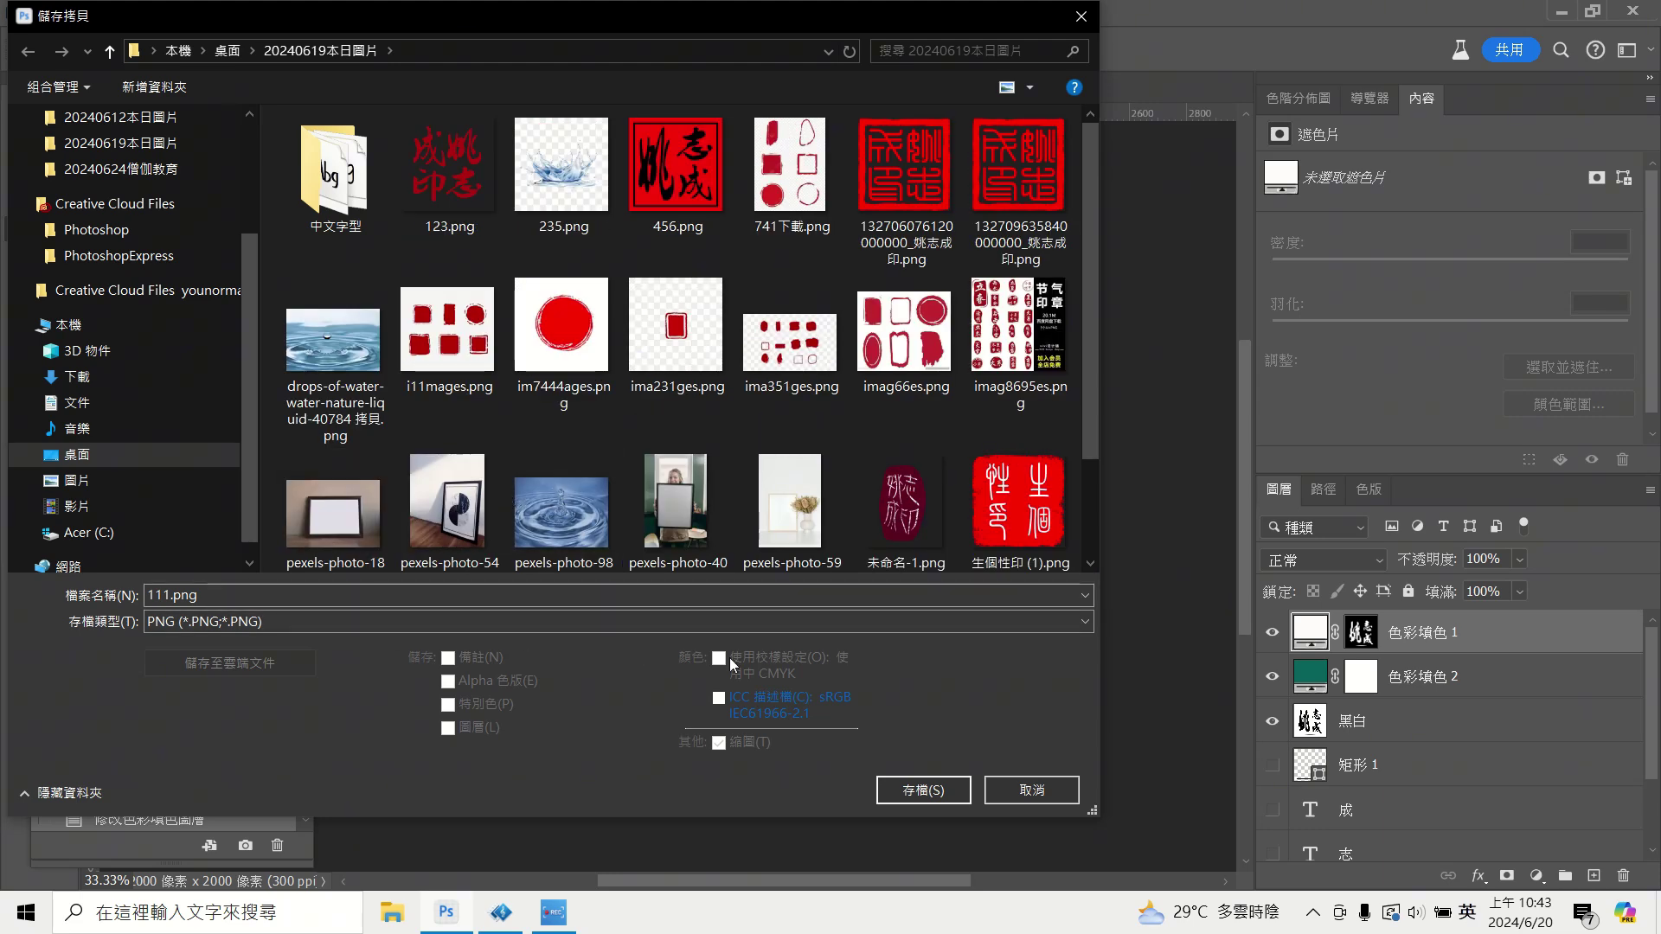
{"action": "left_click", "coordinate": [937, 791]}
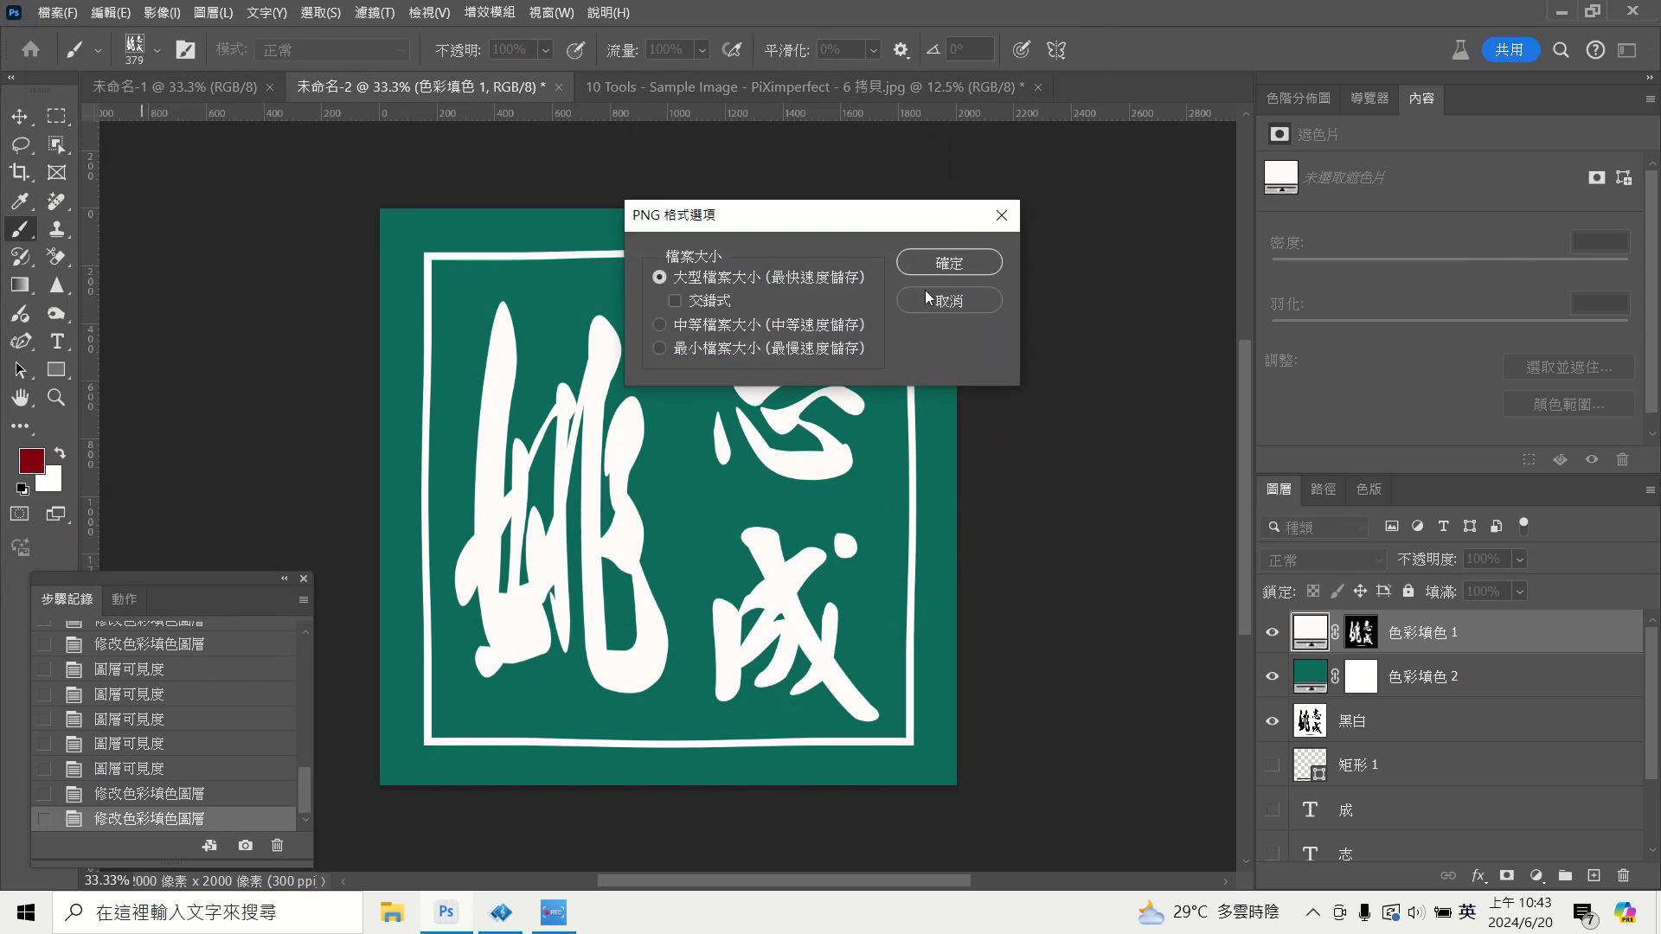
{"action": "left_click", "coordinate": [947, 273]}
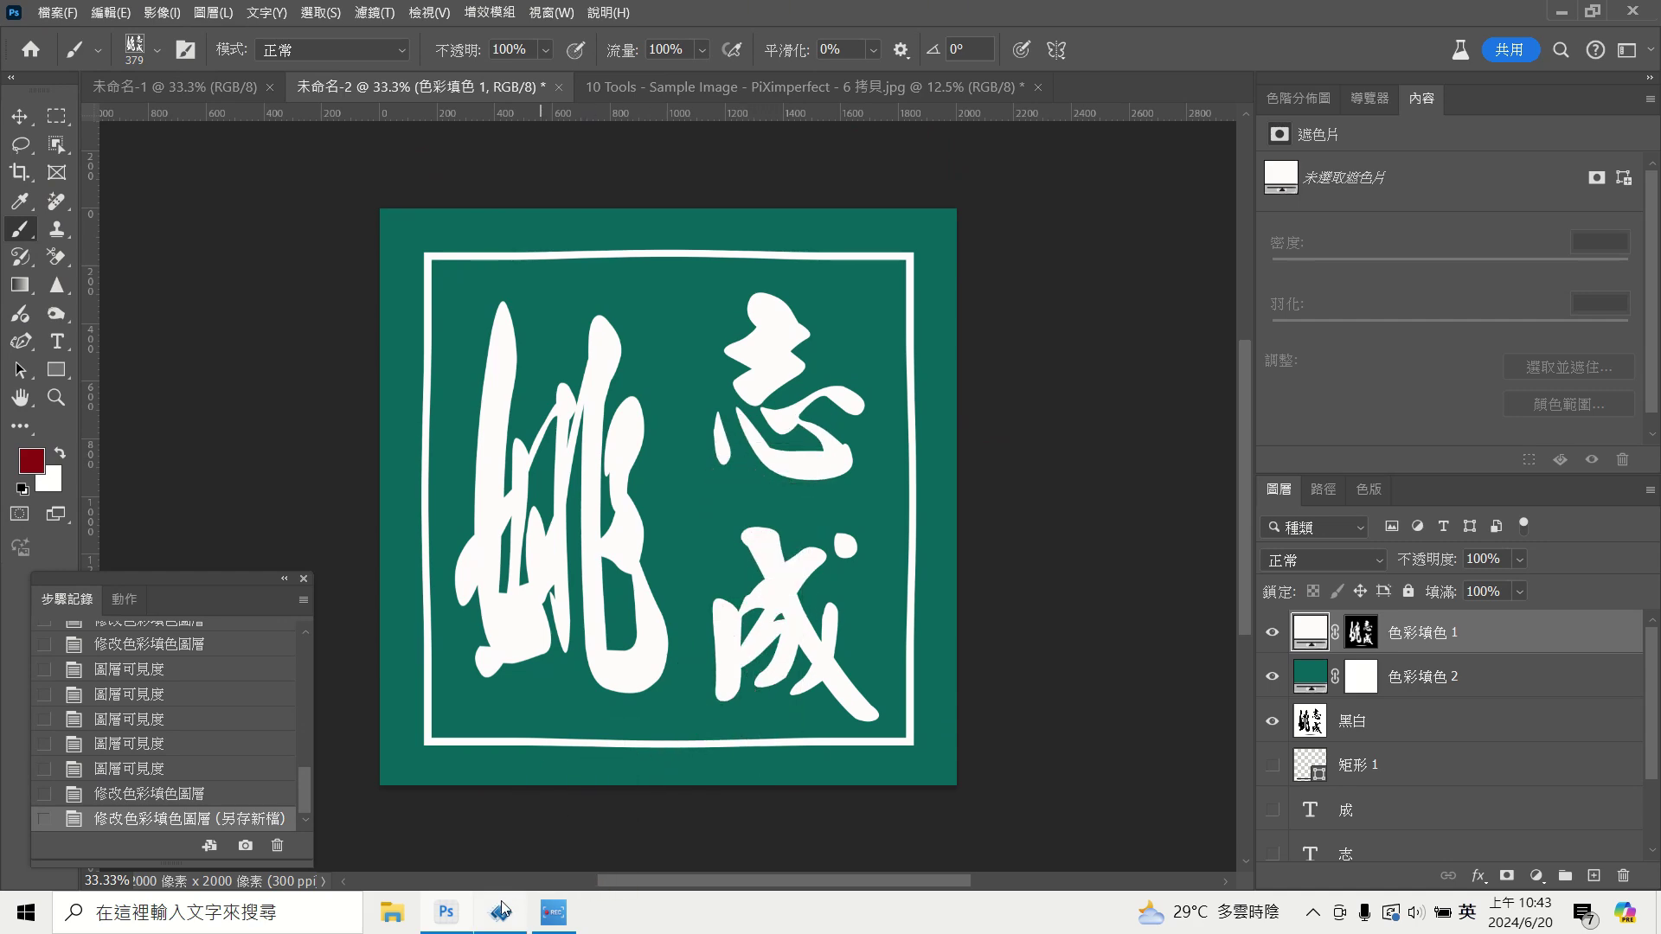
Place 111.png as an embedded image into the portrait document.
{"action": "left_click", "coordinate": [797, 86]}
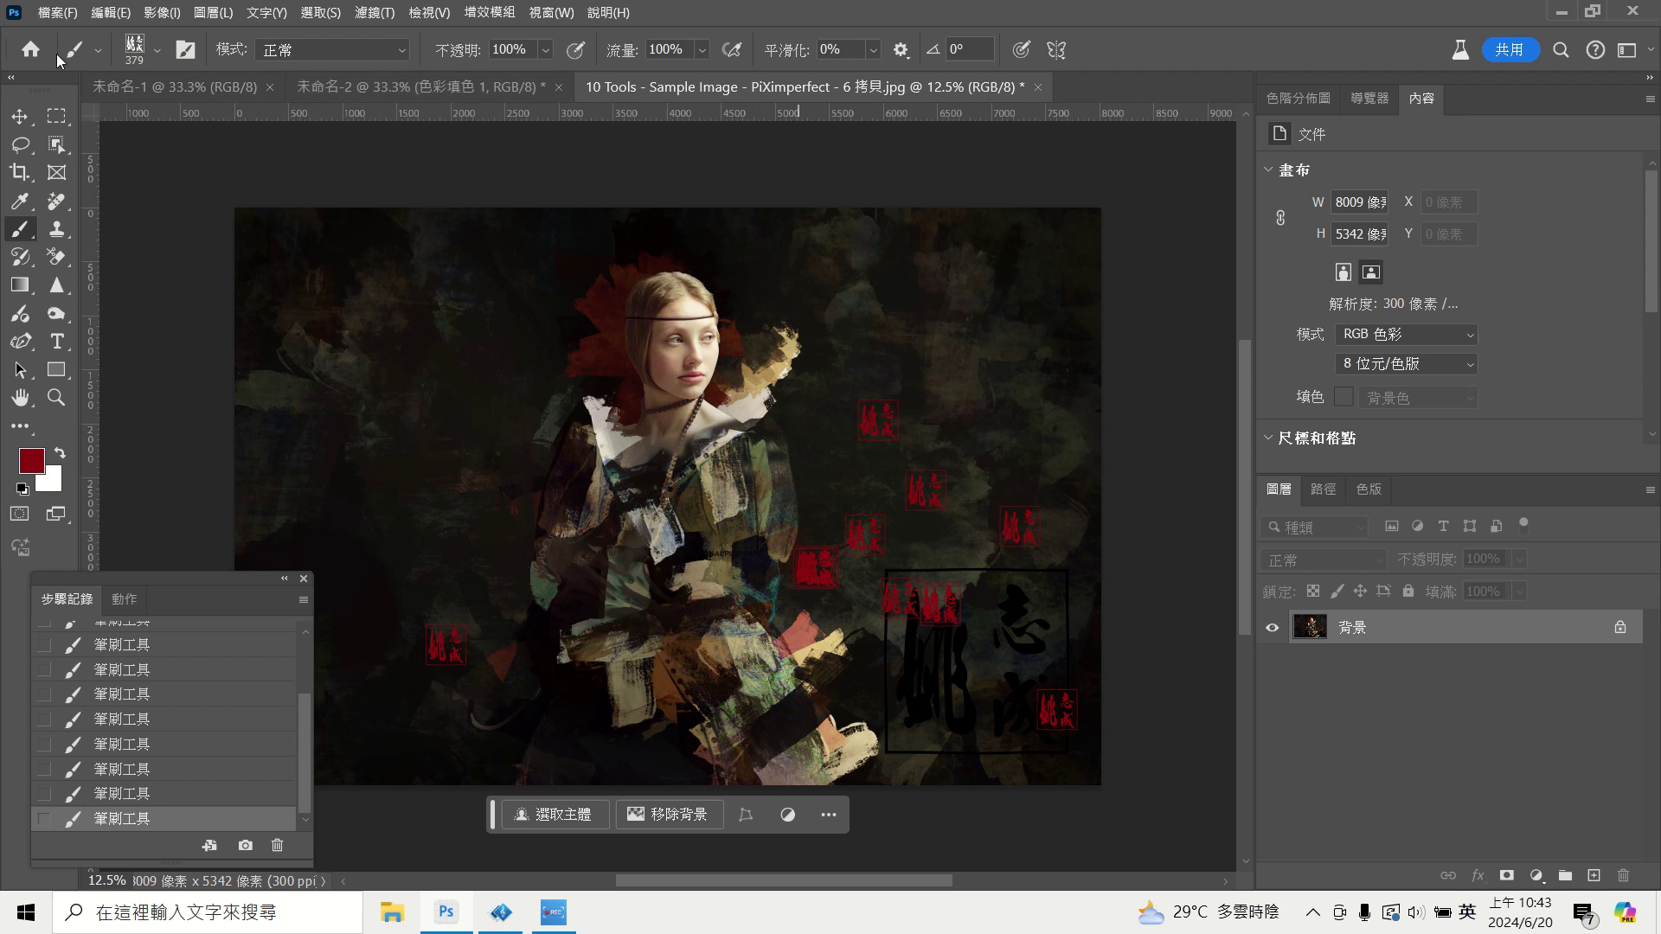
{"action": "left_click", "coordinate": [45, 10]}
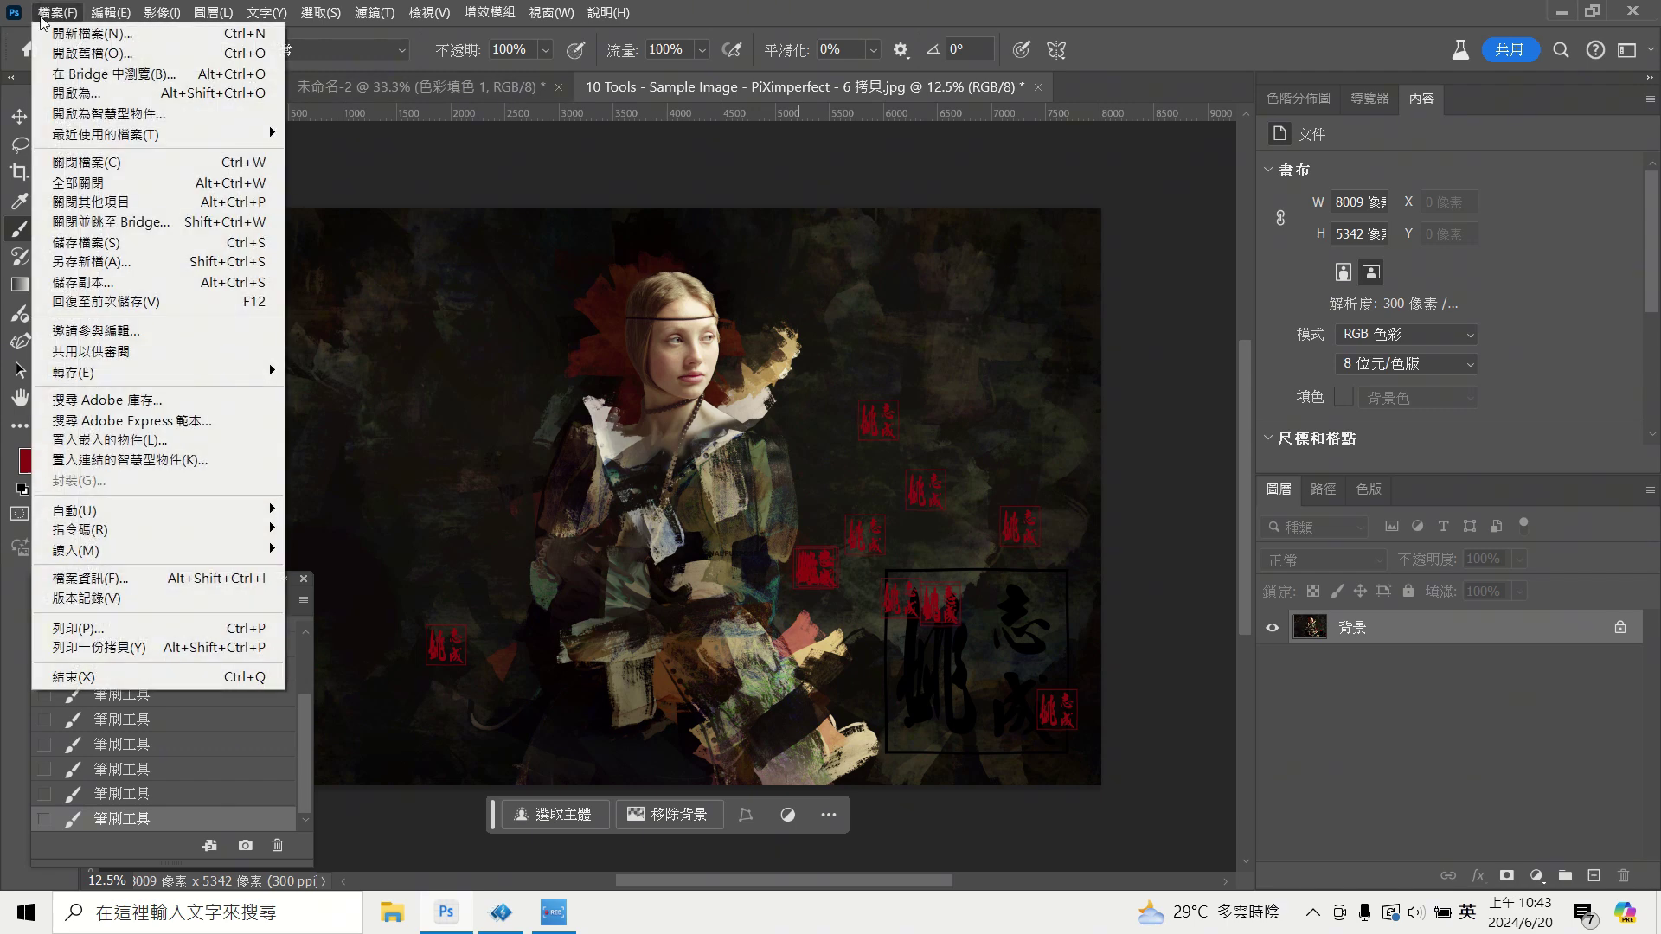
{"action": "left_click", "coordinate": [124, 442]}
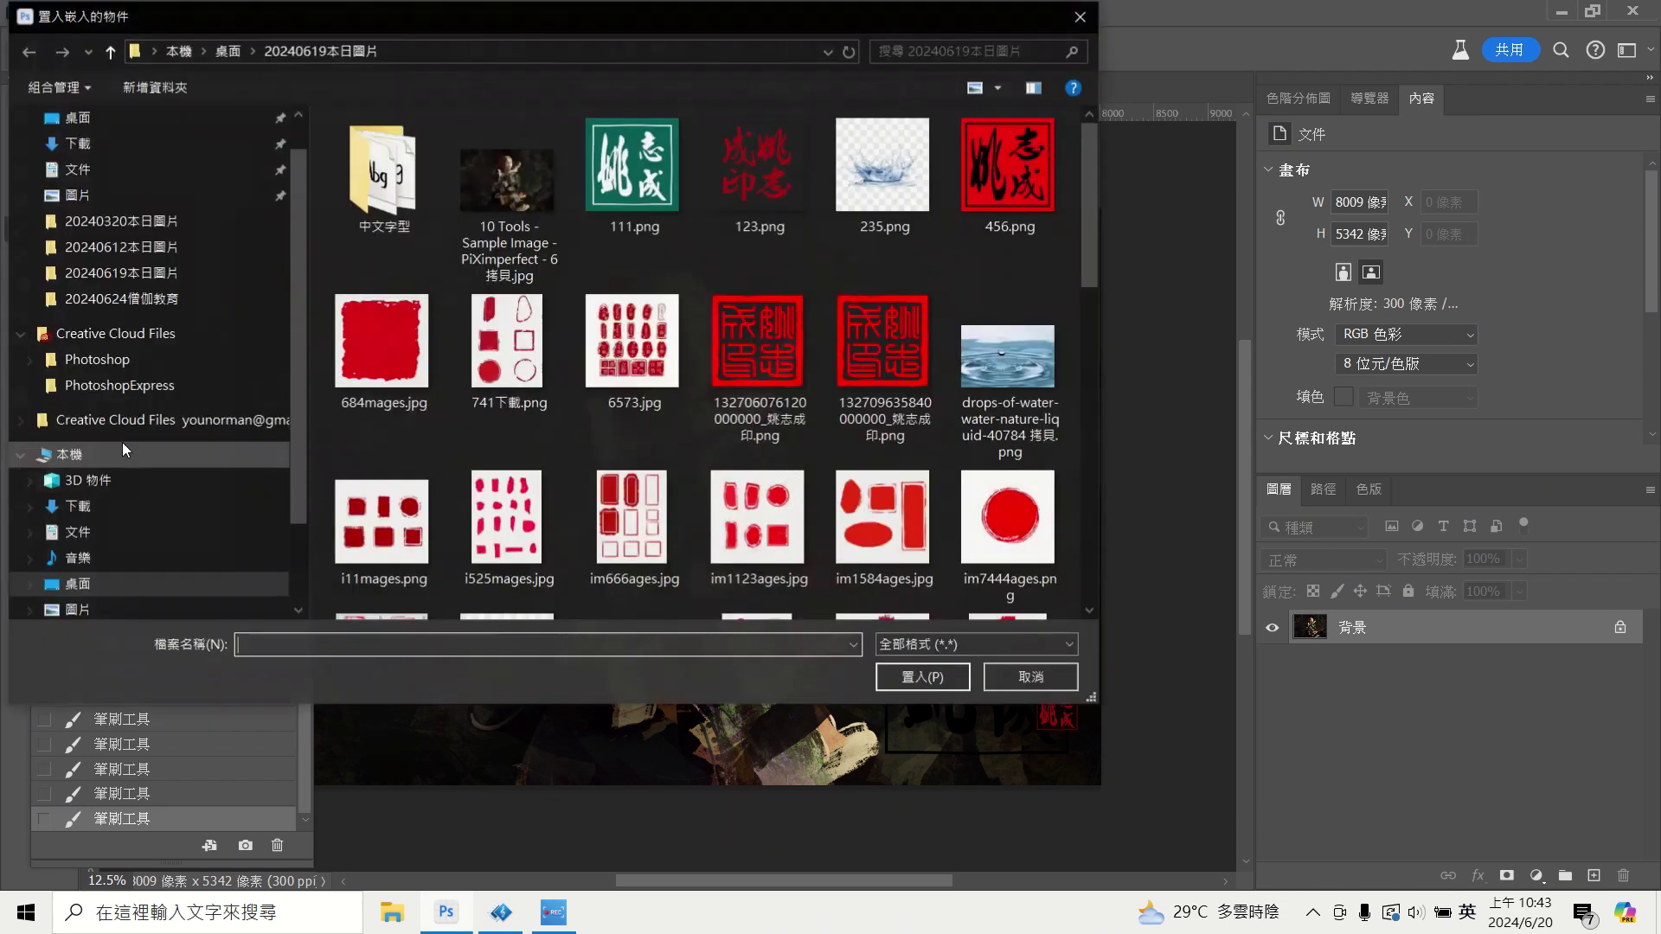
{"action": "left_click", "coordinate": [663, 192]}
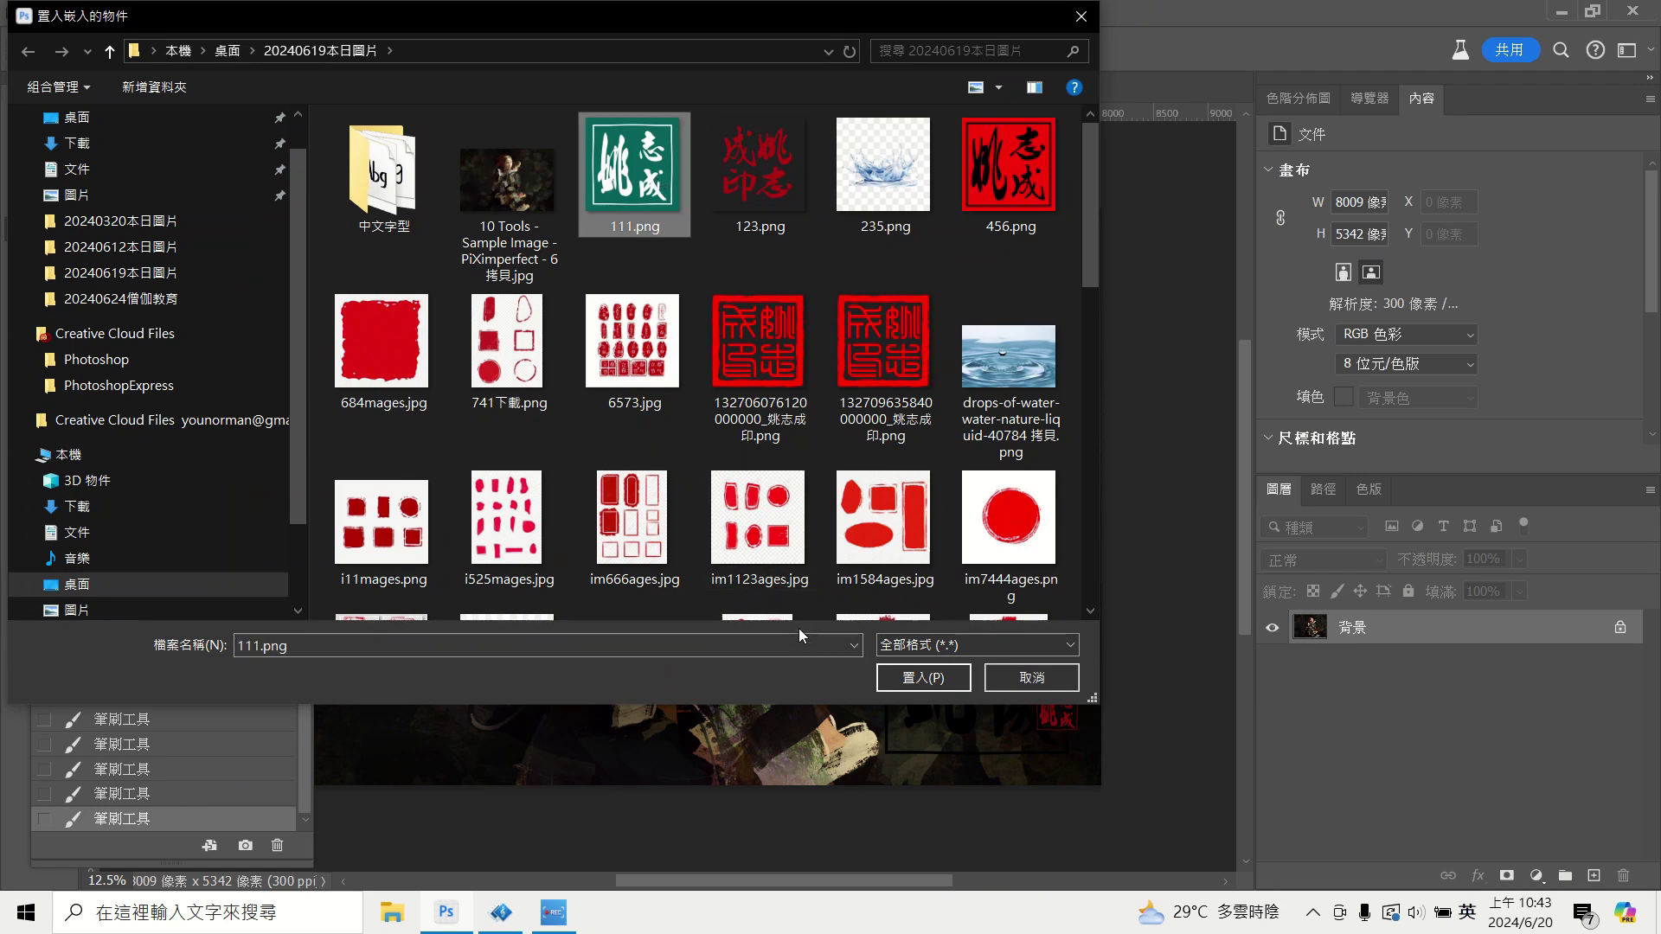
{"action": "left_click", "coordinate": [906, 677]}
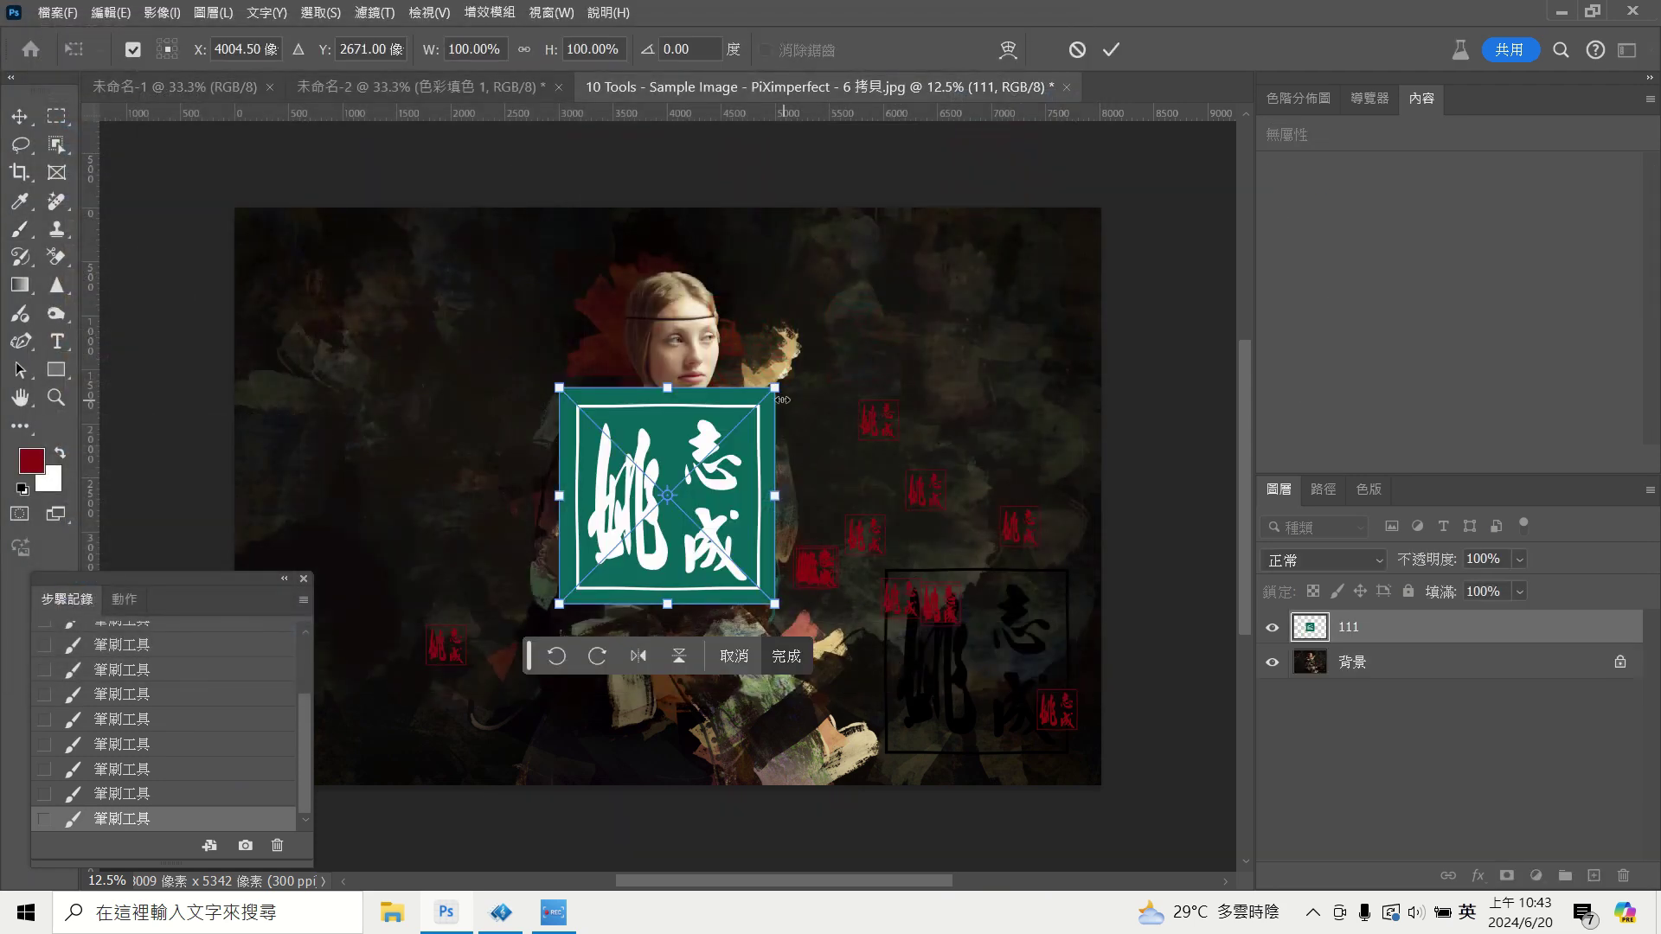
Scale the placed seal to 50% and commit it in the portrait's lower-right corner.
{"action": "left_click_drag", "start_coordinate": [782, 399], "coordinate": [667, 496]}
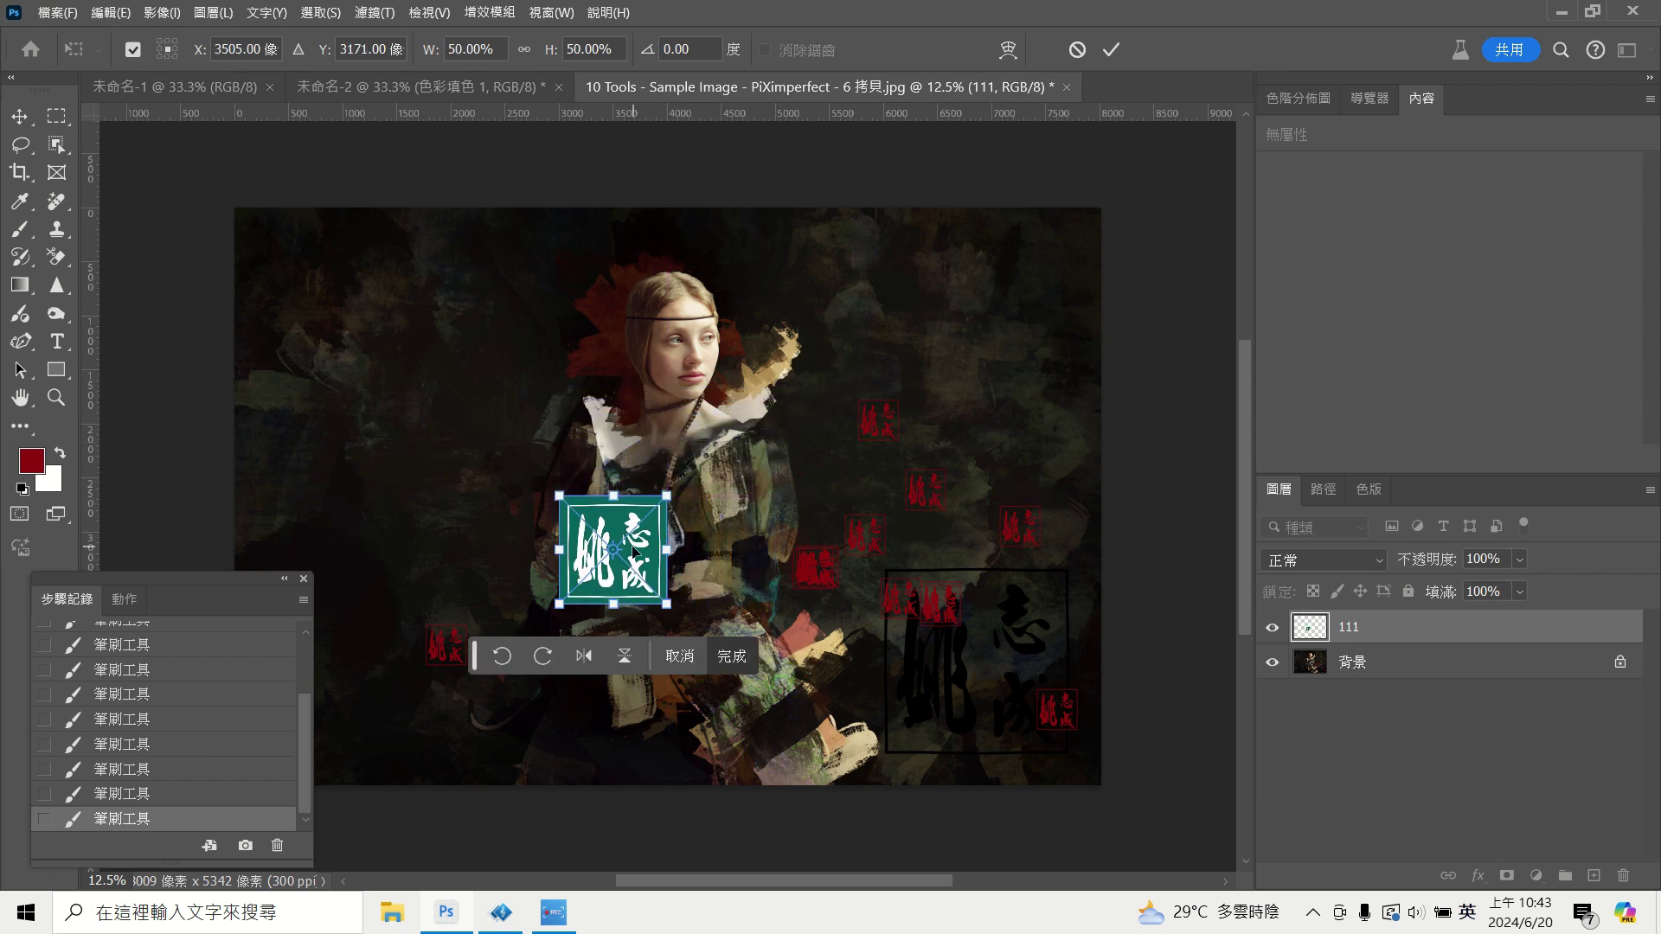
{"action": "mouse_move", "coordinate": [634, 551]}
{"action": "left_mouse_down"}
{"action": "mouse_move", "coordinate": [983, 725]}
{"action": "mouse_move", "coordinate": [1015, 682]}
{"action": "left_mouse_up"}
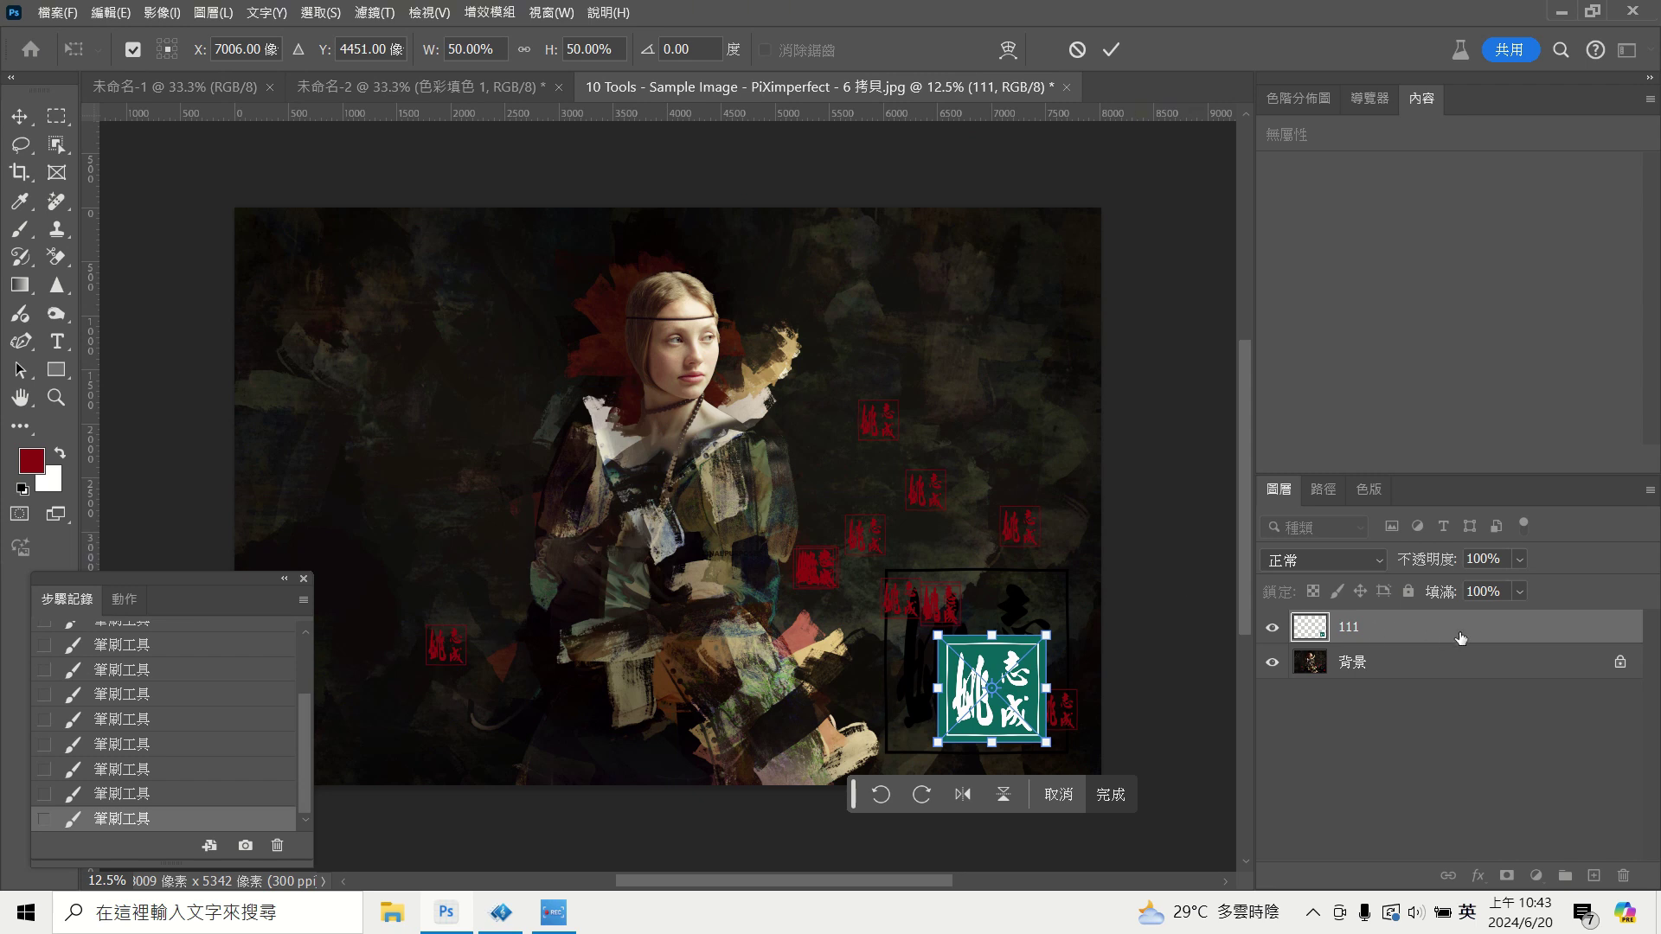
{"action": "key", "text": "Return"}
{"action": "left_click", "coordinate": [1424, 670]}
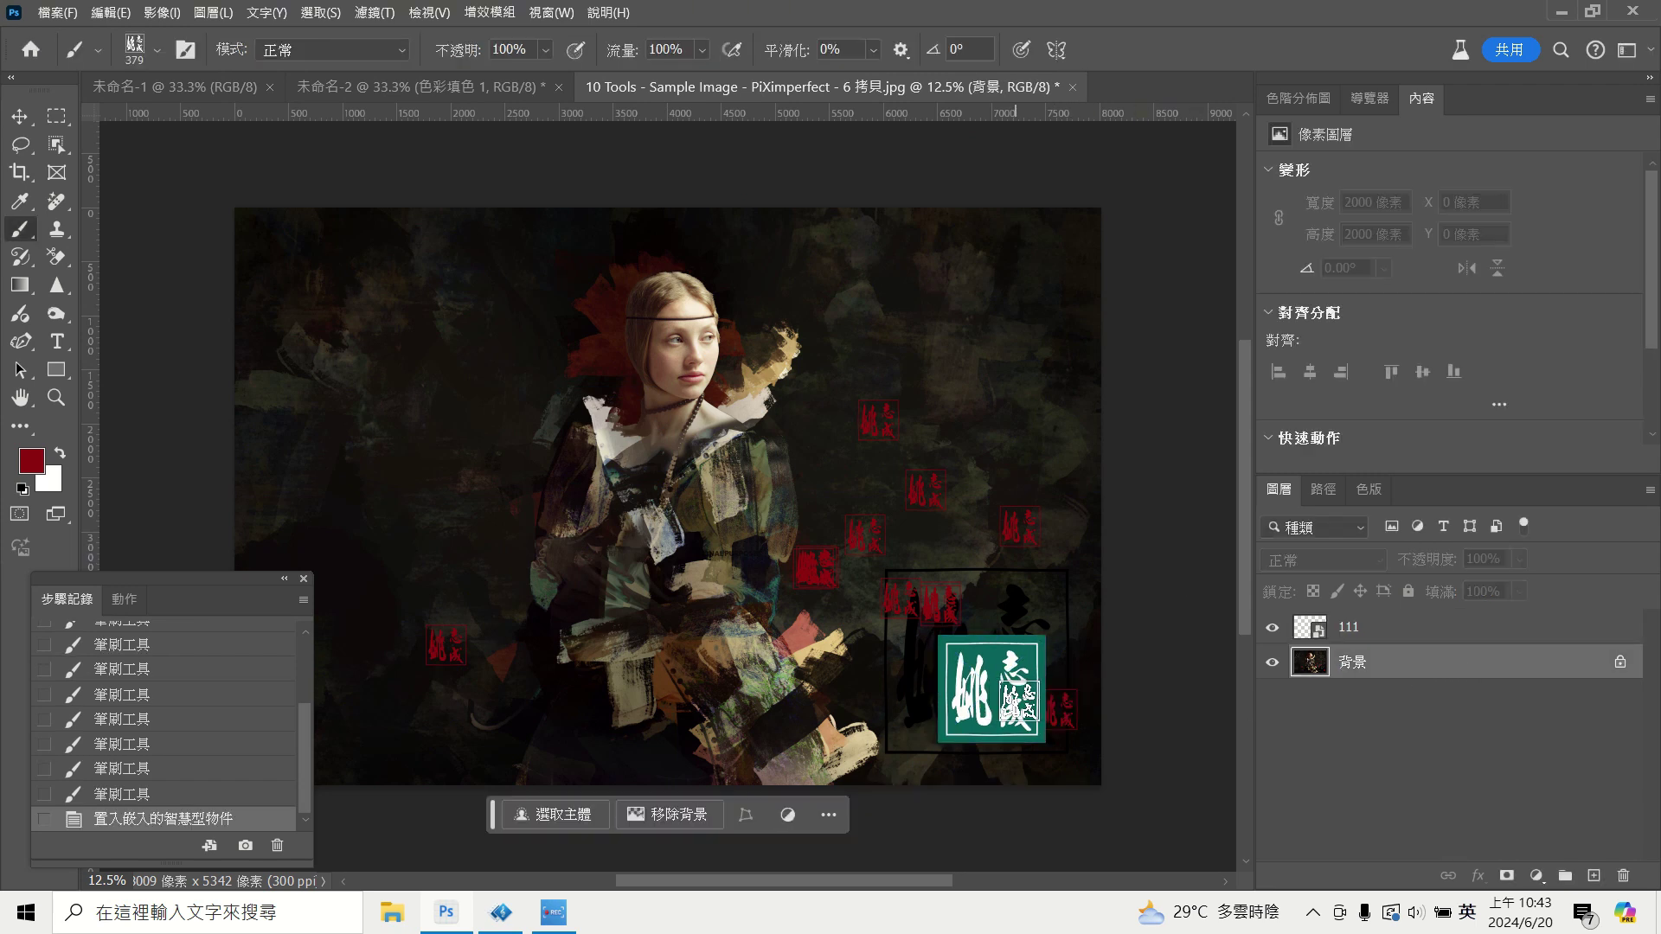